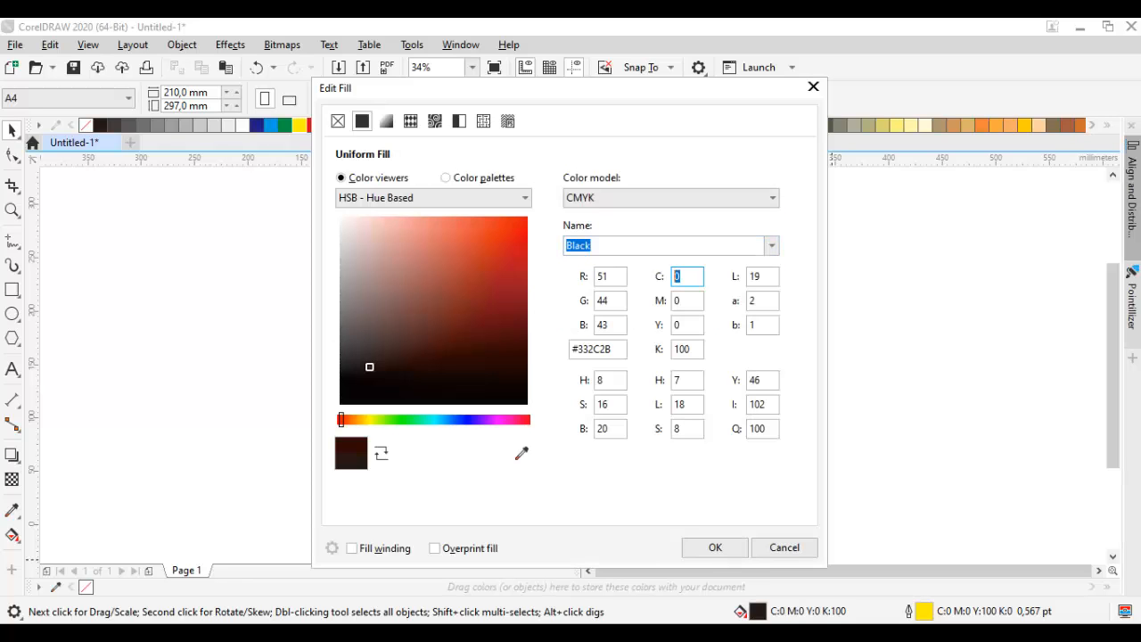
Step: Set the default uniform fill to the dark brown CMYK colour C50 M80 Y80 K80
type("50")
key("Tab")
type("80")
key("Tab")
type("80")
key("Tab")
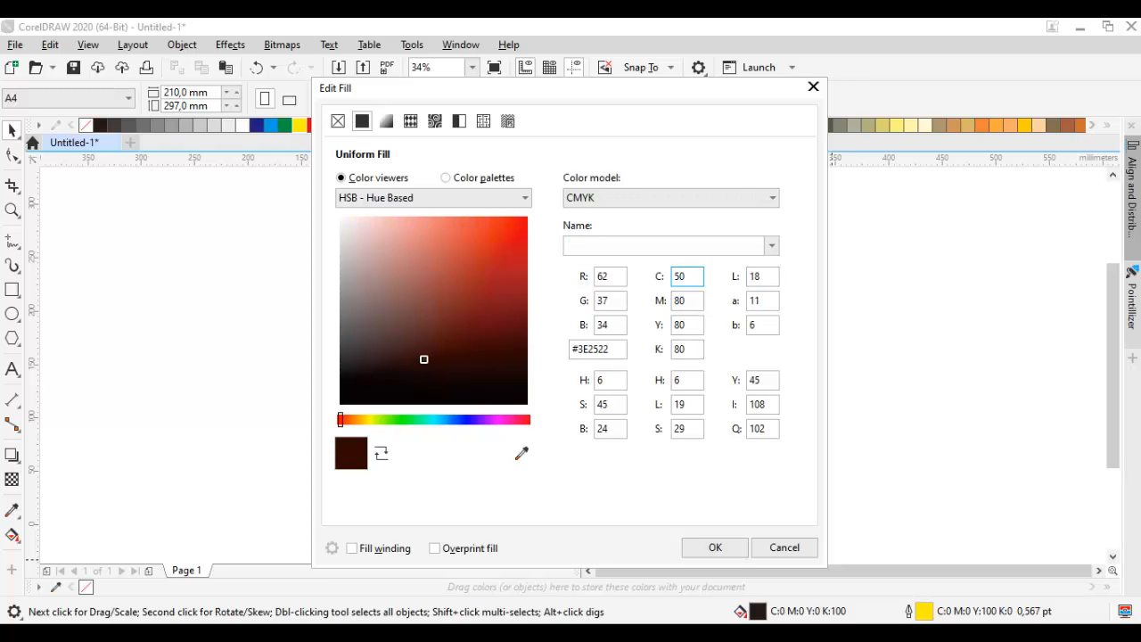
key("Return")
Step: Trace a thin closed lash-line shape about 17 mm wide along the upper edge of the left-hand eye opening with the Pen tool
scroll(600, 328, "up", 4)
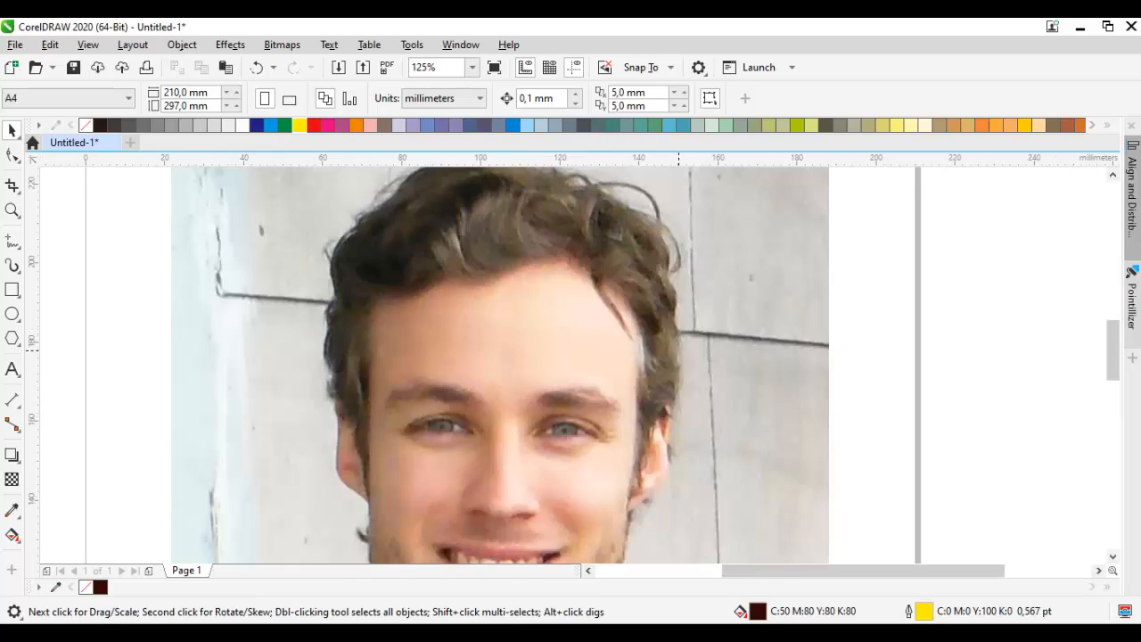
left_click_drag(679, 410, 861, 384)
key("p")
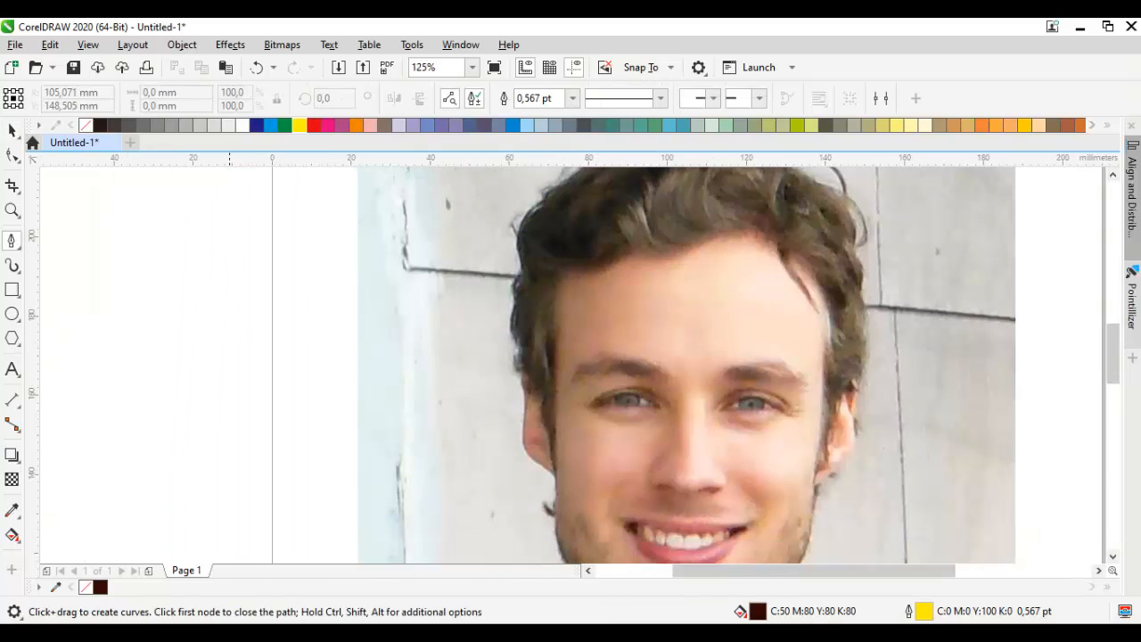
scroll(653, 410, "up", 3)
left_click_drag(653, 410, 644, 430)
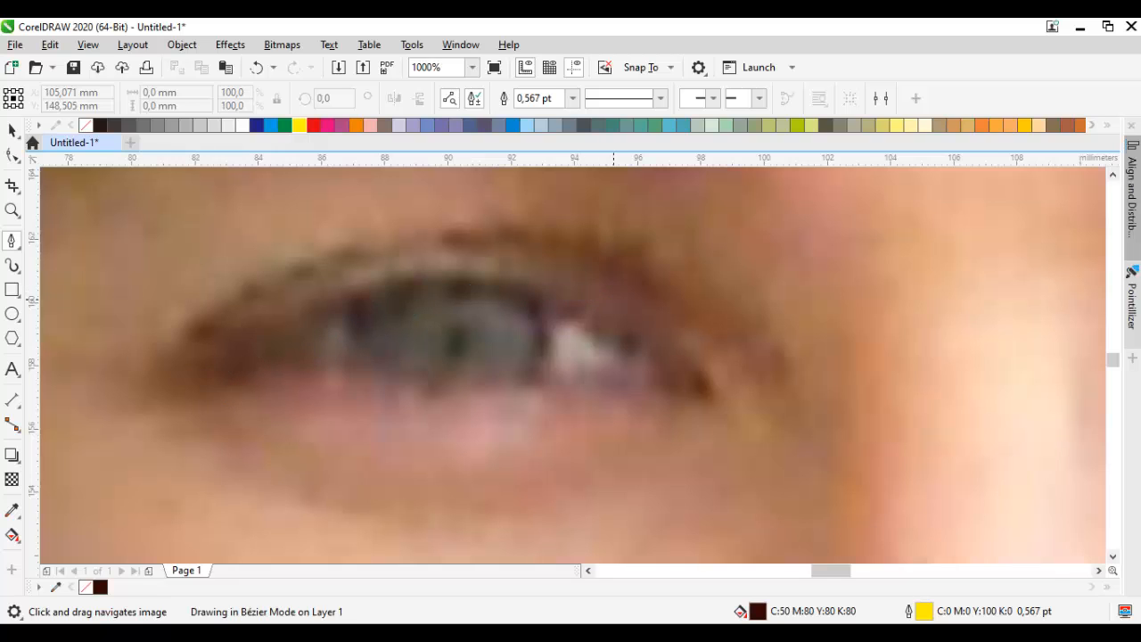
left_click_drag(470, 288, 613, 299)
left_click_drag(710, 396, 454, 273)
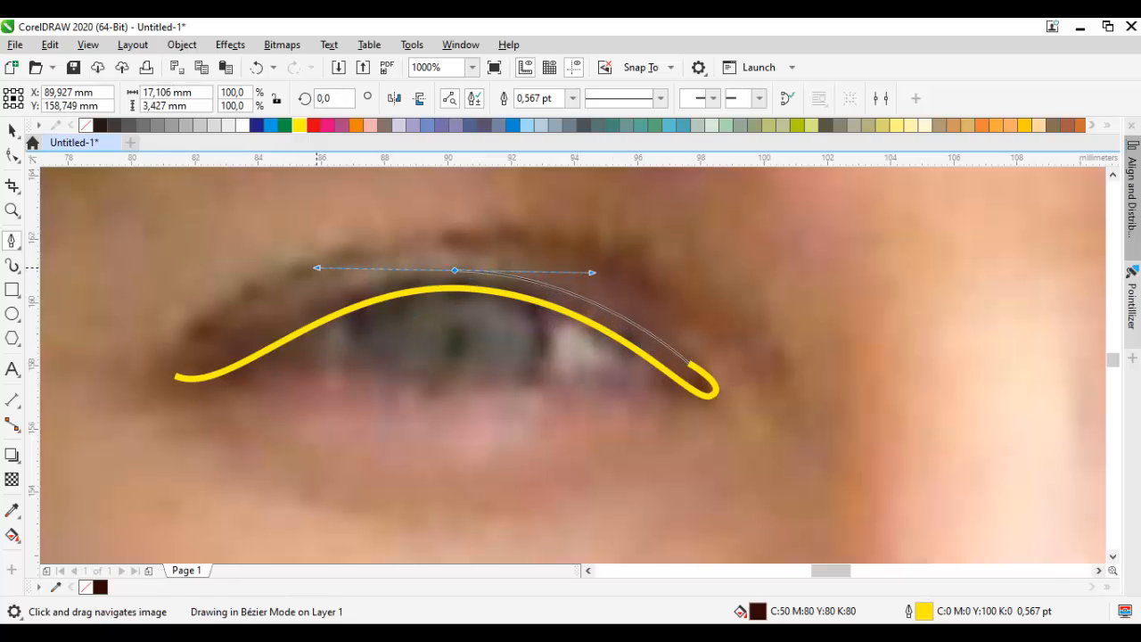
left_click_drag(316, 268, 314, 267)
left_click(176, 376)
Step: Draw a second closed curved shape about 17 mm wide, overlapping the upper side of the lash line
left_click(172, 361)
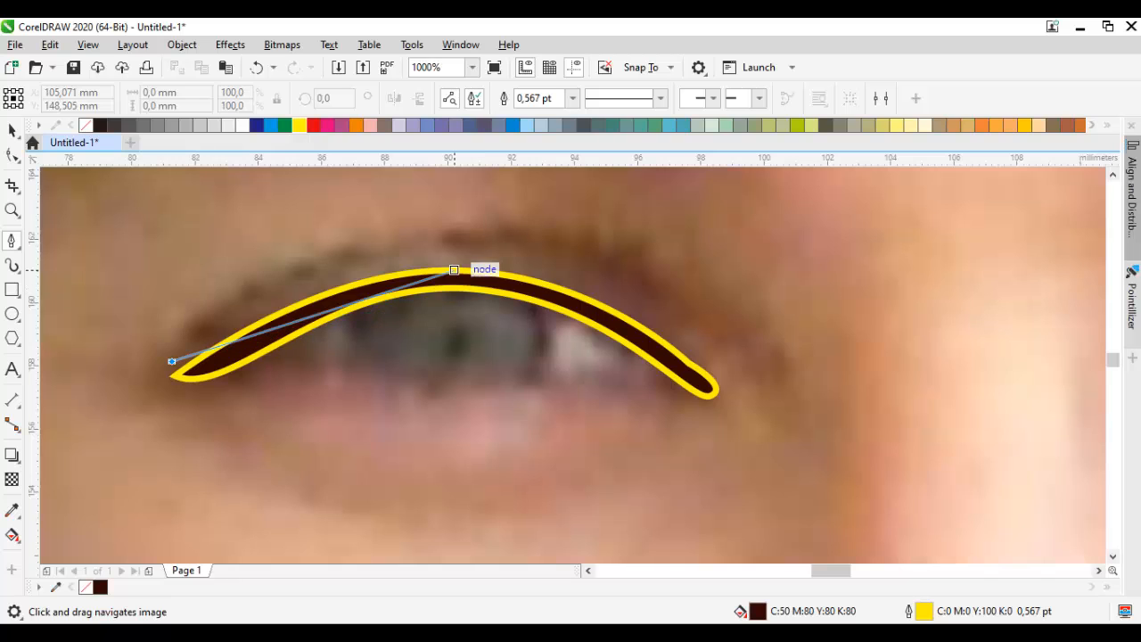
left_click_drag(449, 280, 551, 276)
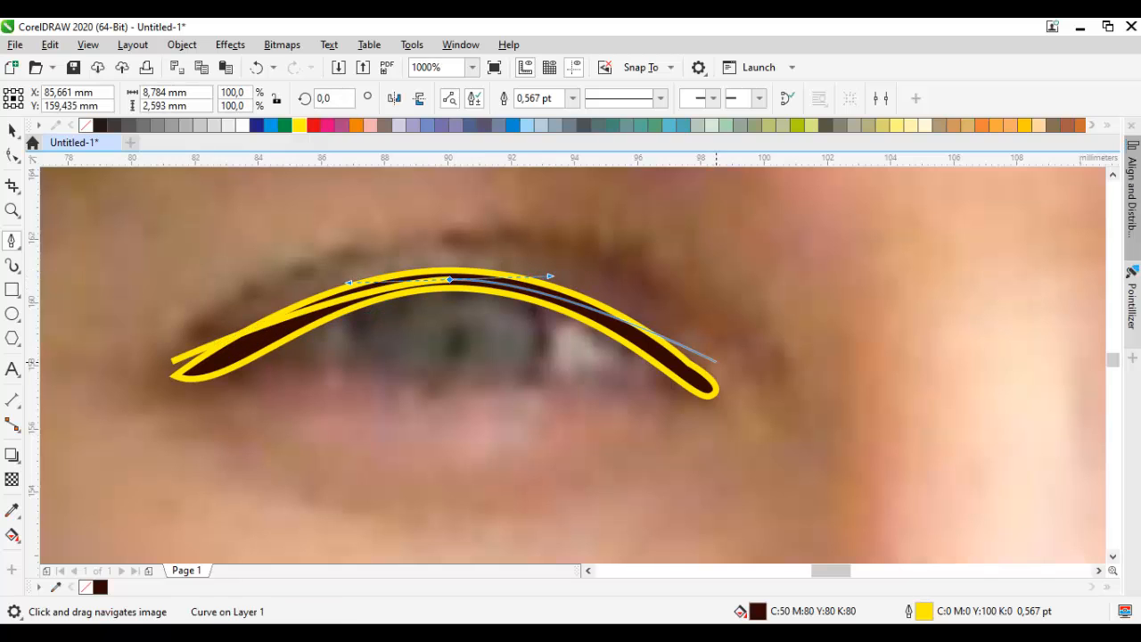
left_click(717, 365)
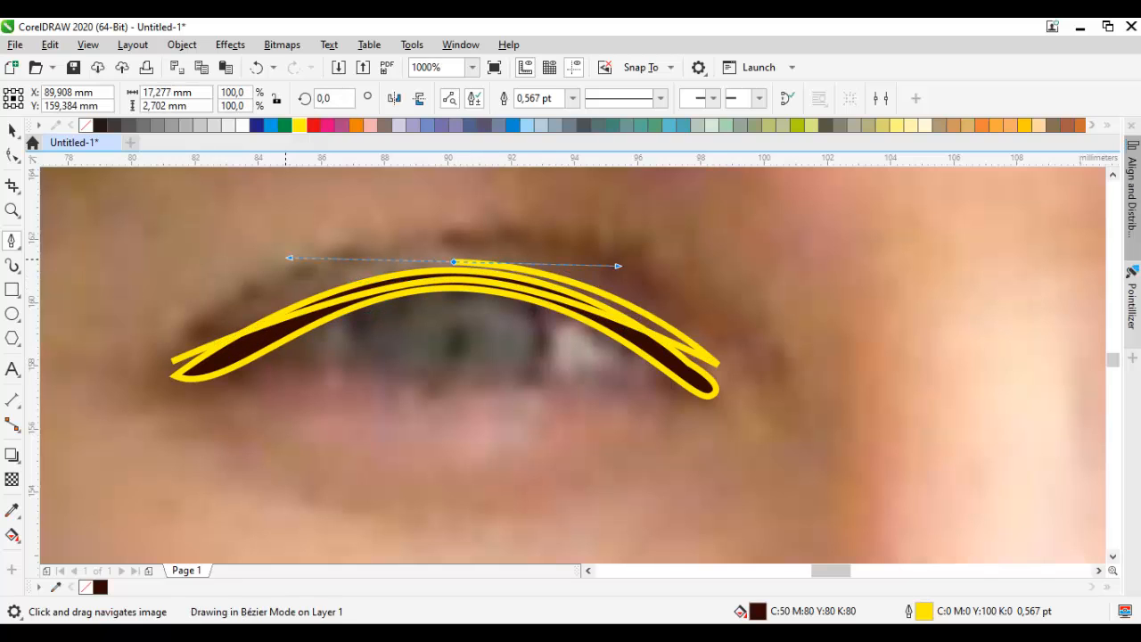
left_click(173, 361)
Step: Draw a closed eyelid-crease shape about 18.5 by 4.4 mm above the upper lash line
left_click(774, 365)
left_click_drag(453, 246, 287, 242)
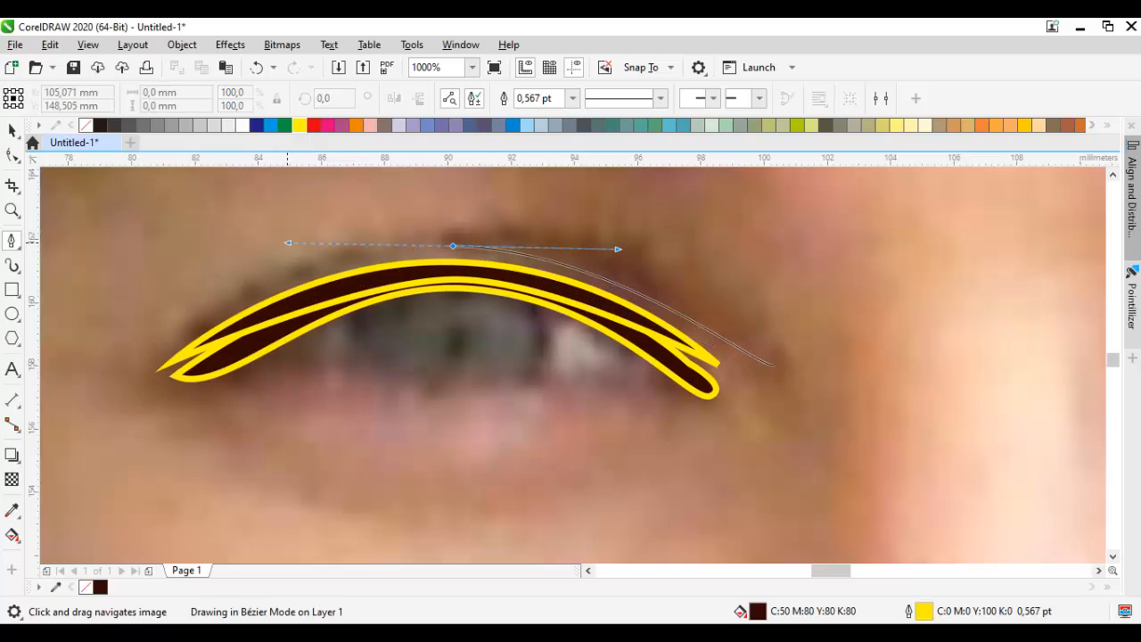
left_click(190, 353)
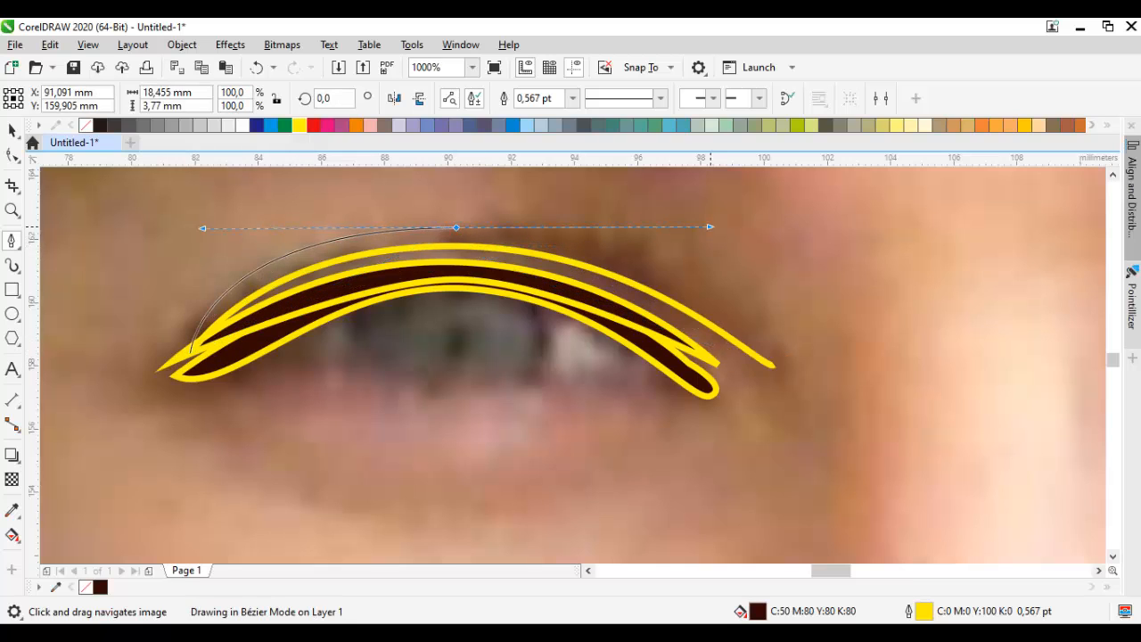
left_click_drag(711, 226, 715, 226)
left_click(773, 364)
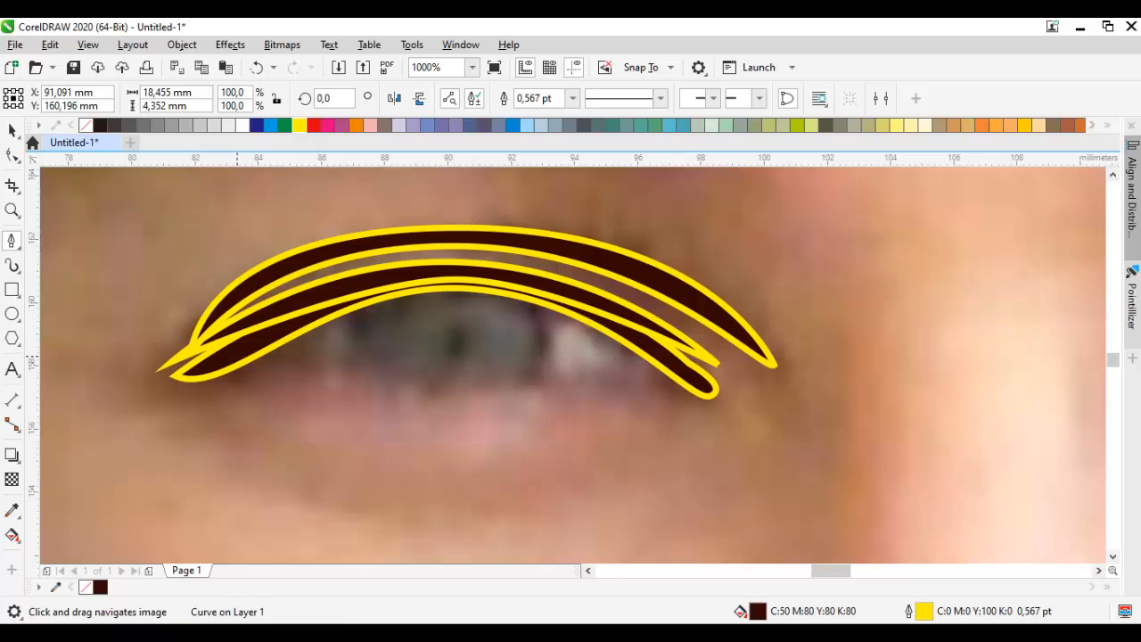
Step: Trace a thin closed lower lash-line shape about 15 by 1.5 mm whose ends overlap the upper lash line, and deselect it
left_click_drag(235, 352, 256, 347)
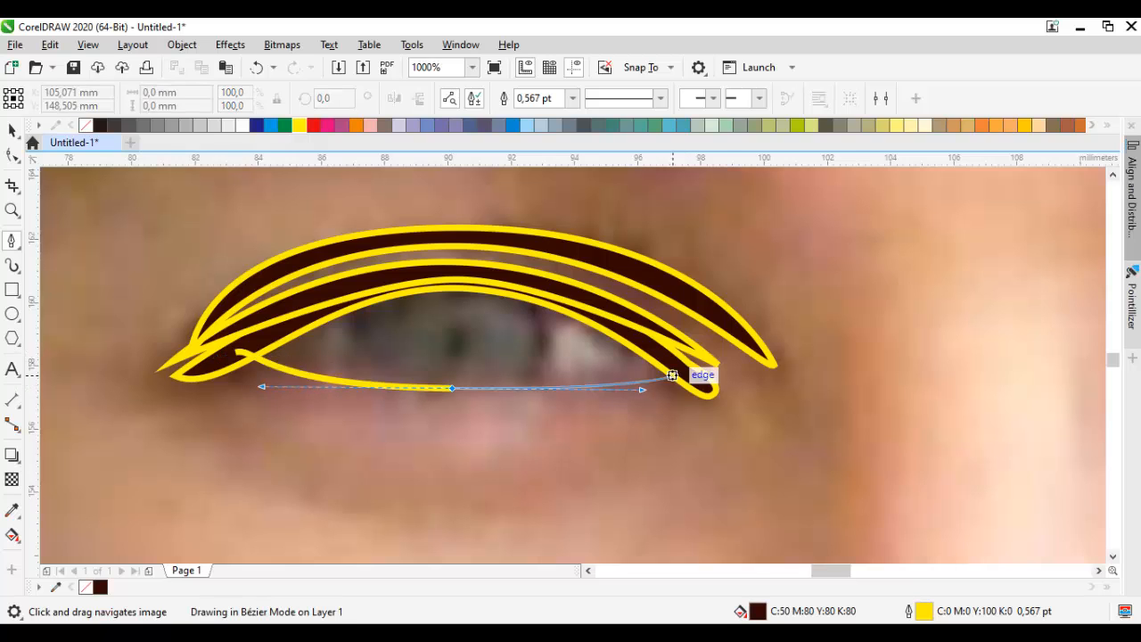
scroll(672, 375, "up", 1)
left_click(681, 349)
left_click(724, 379)
left_click_drag(428, 372, 697, 351)
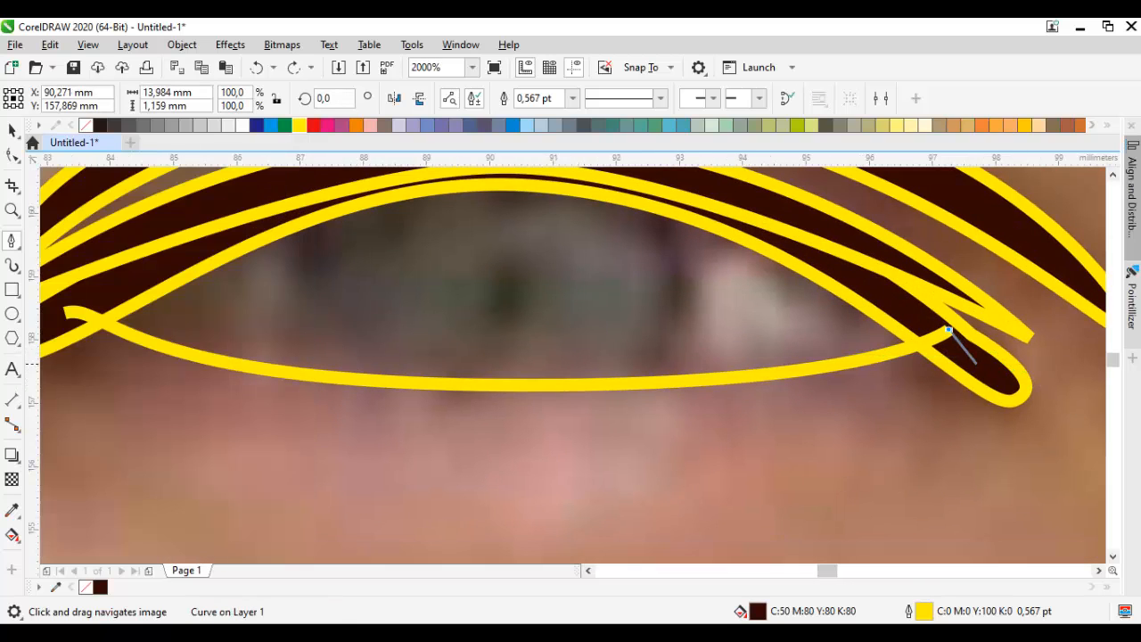
left_click(970, 364)
left_click_drag(499, 401, 638, 398)
scroll(638, 398, "down", 1)
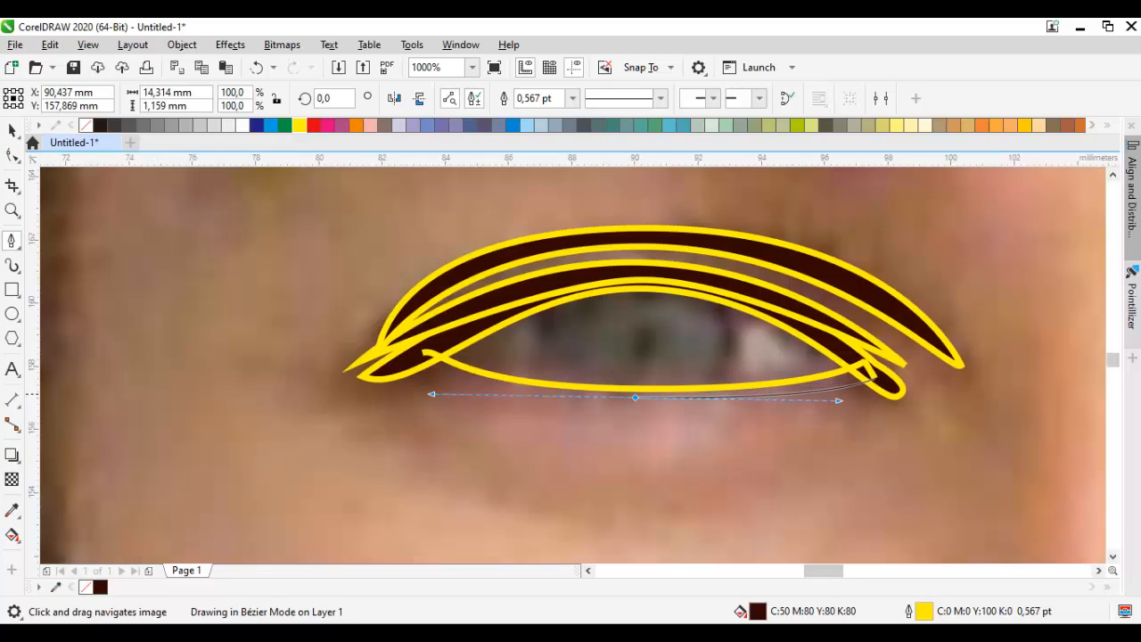
left_click_drag(431, 393, 426, 392)
left_click(400, 365)
left_click(426, 352)
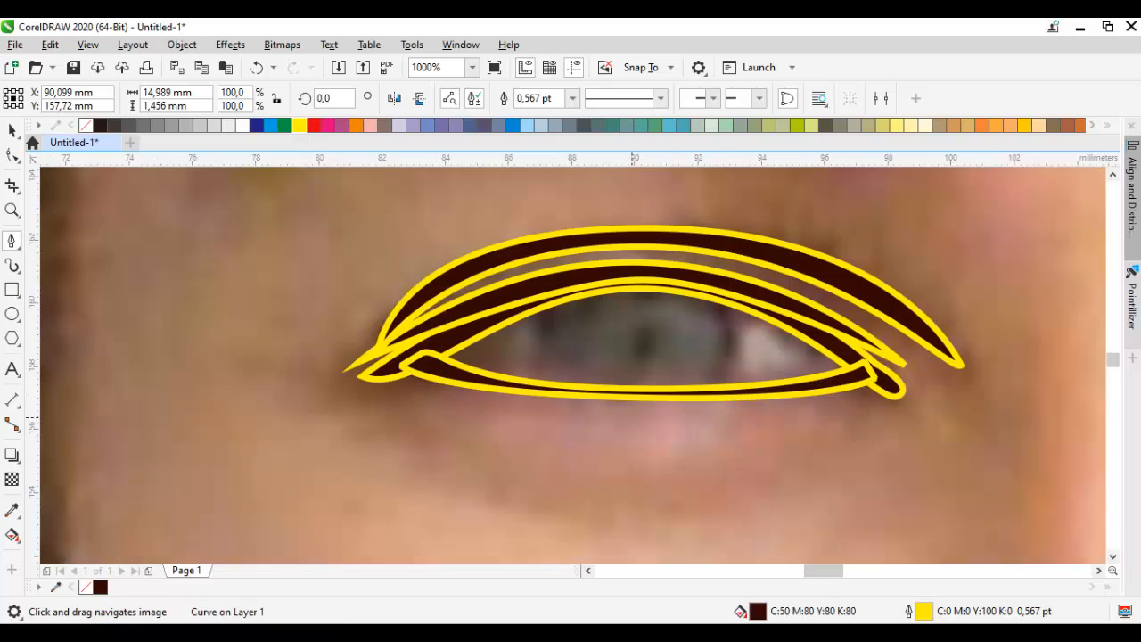
key("space")
key("Escape")
Step: Draw a circle about 6.6 mm in diameter over the iris and remove its fill
left_click_drag(719, 375, 671, 379)
scroll(671, 379, "up", 1)
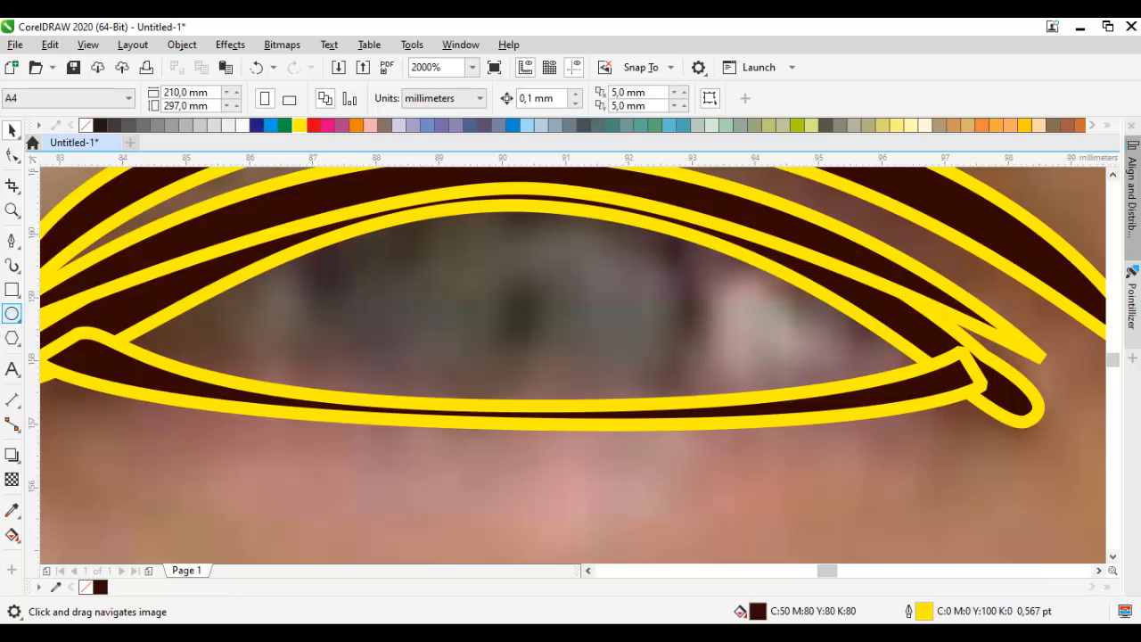
left_click_drag(503, 276, 518, 285)
scroll(518, 285, "down", 1)
left_click_drag(628, 395, 629, 395)
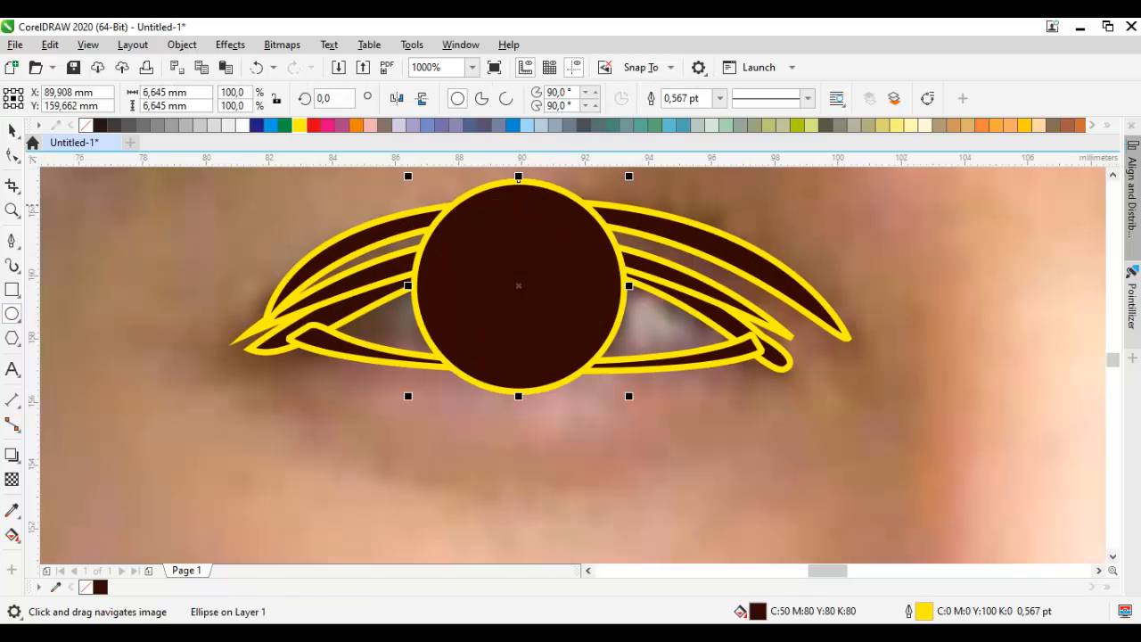
left_click(86, 126)
key("space")
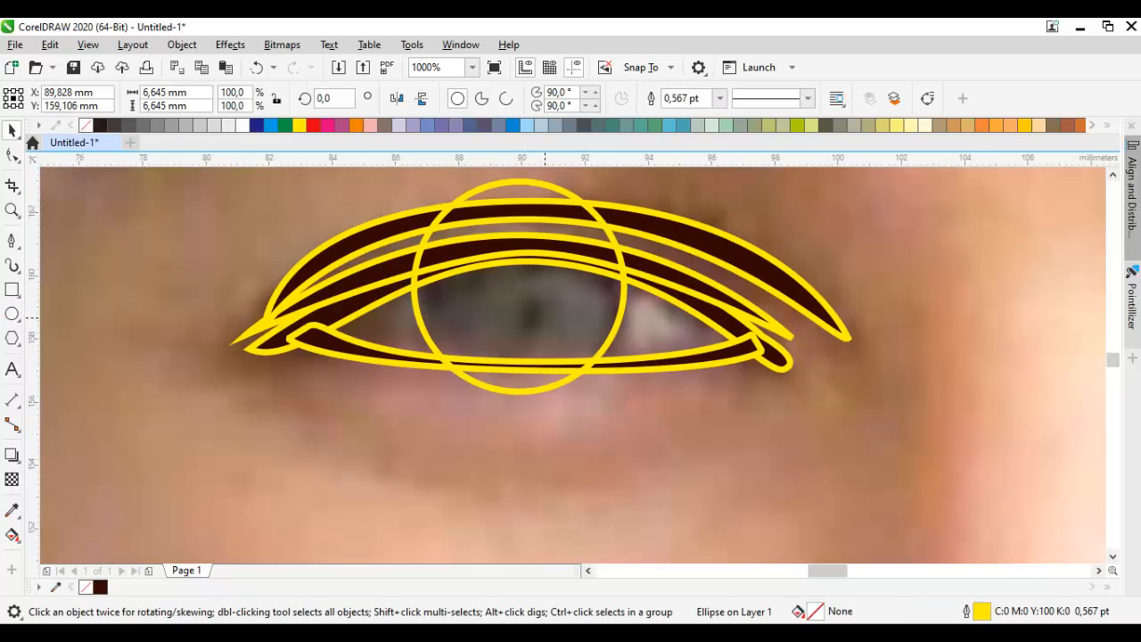
key("Escape")
Step: Draw a closed drop-shaped highlight about 2 by 1.7 mm in the upper iris and fill it with dark slate grey
scroll(544, 317, "up", 1)
left_click_drag(545, 318, 570, 325)
key("p")
left_click_drag(658, 350, 619, 355)
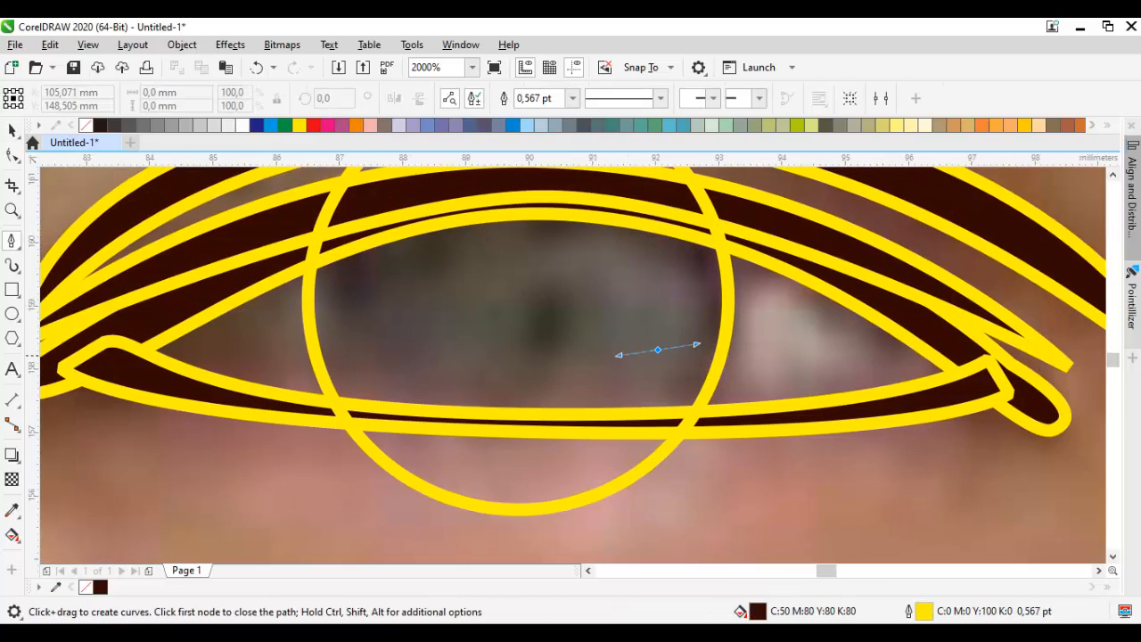
left_click_drag(553, 253, 589, 228)
left_click_drag(712, 265, 710, 267)
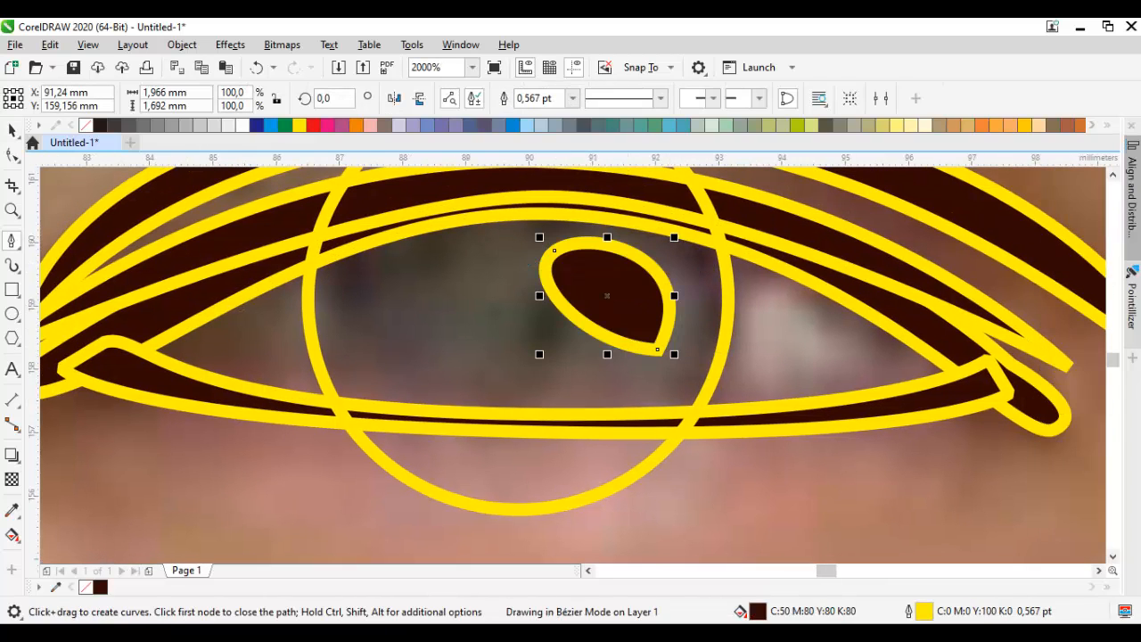
left_click(584, 126)
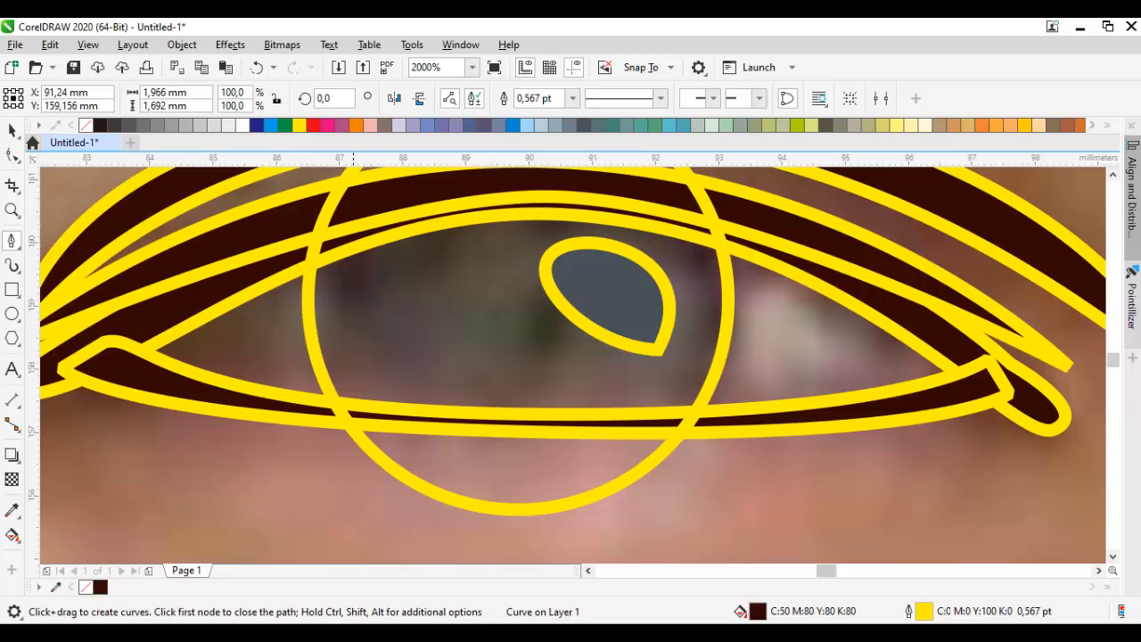
Step: Draw a closed ring-like cutting shape about 14.2 by 9.6 mm, following both lash lines and enclosing the circle's upper and lower excess
left_click_drag(154, 376, 344, 434)
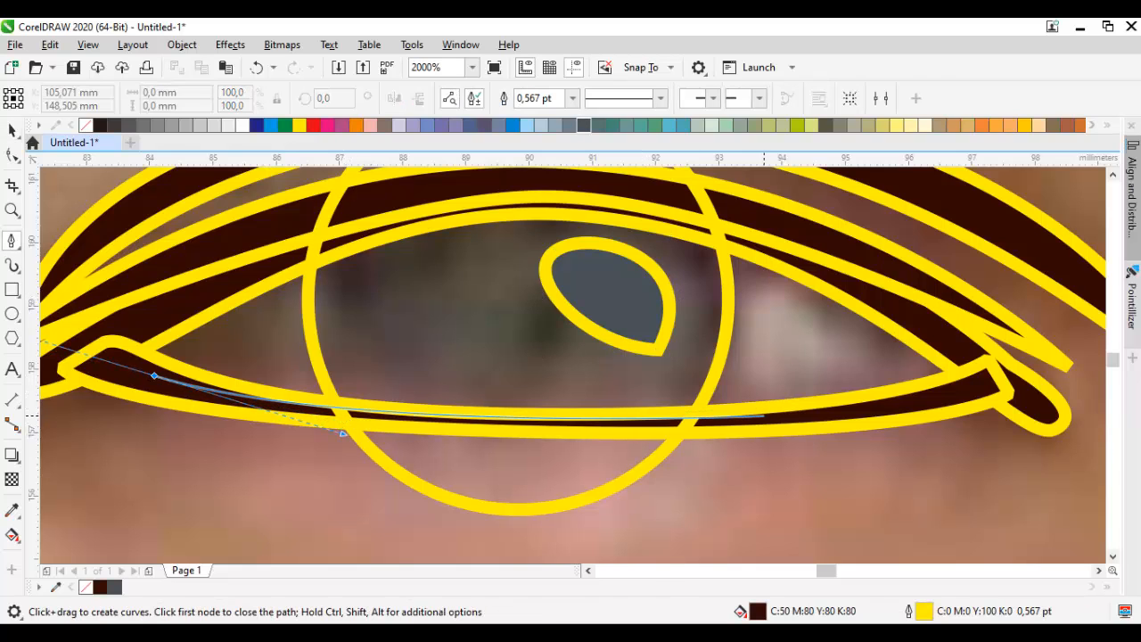
left_click_drag(891, 417, 937, 401)
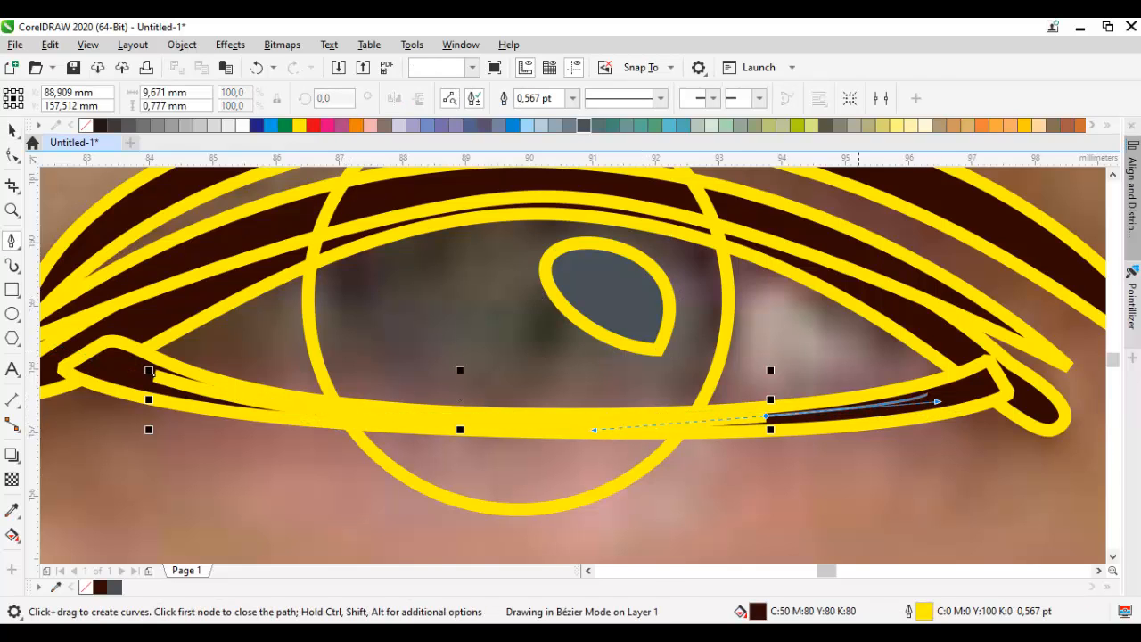
scroll(799, 416, "down", 1)
scroll(773, 325, "up", 1)
left_click_drag(637, 279, 491, 235)
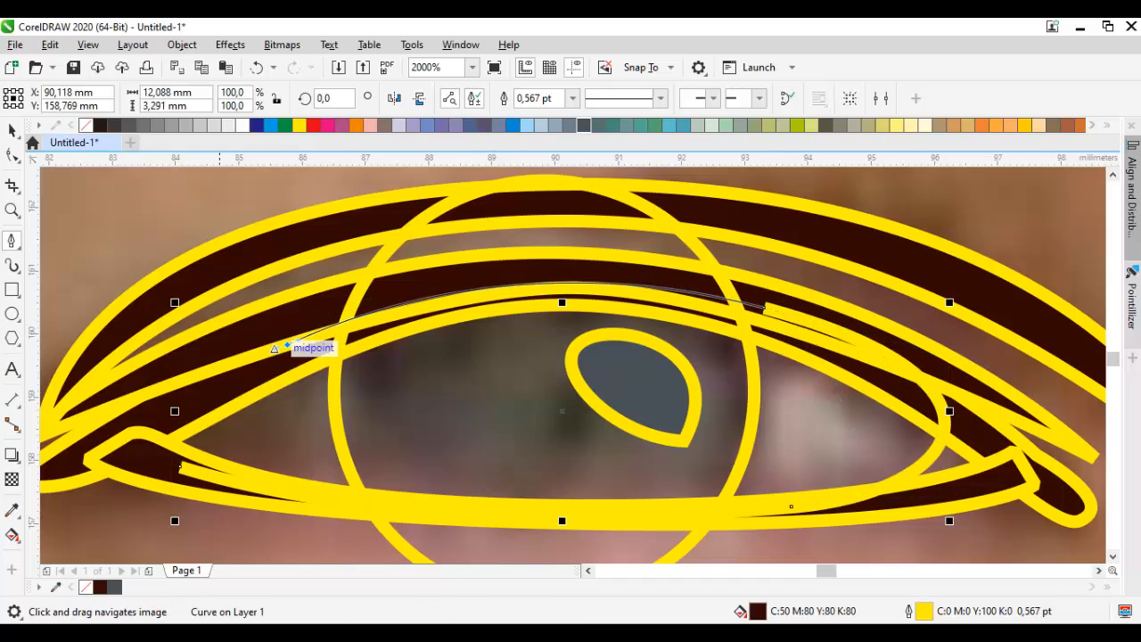
scroll(274, 348, "down", 1)
left_click_drag(440, 526, 303, 527)
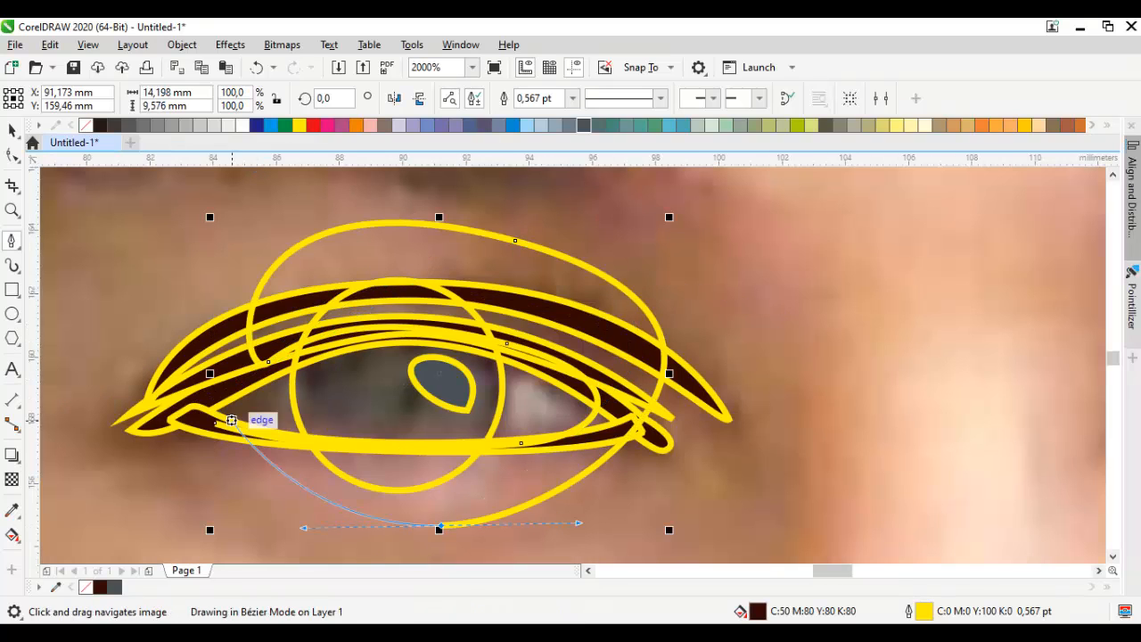
left_click_drag(213, 460, 212, 461)
Step: Subtract the cutting shape from the iris circle so only the part between the lash lines remains
key("space")
left_click(292, 397, "shift")
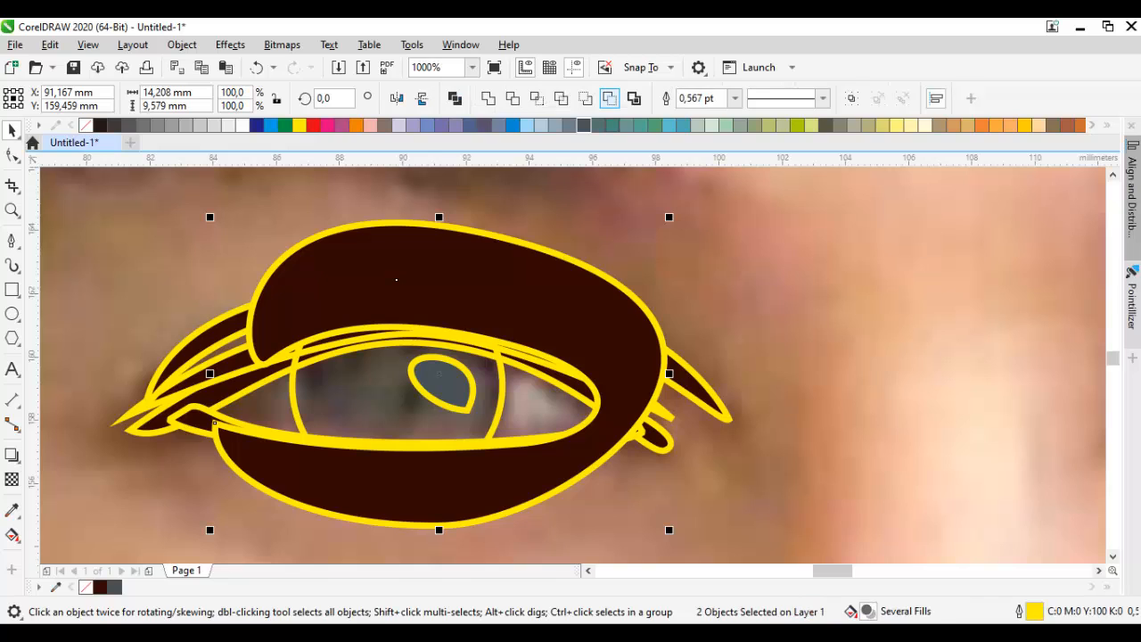
left_click(609, 98)
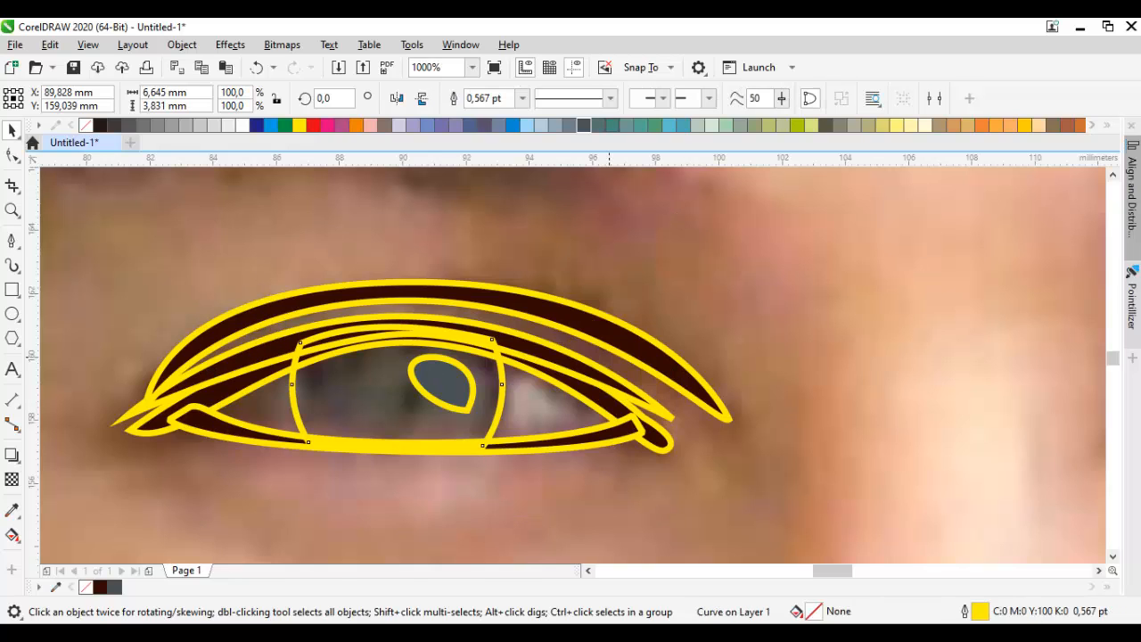
Step: Copy the dark brown fill from the eyelid shape to the trimmed iris and deselect everything
key("i")
left_click(613, 333)
left_click(367, 395)
key("space")
key("Escape")
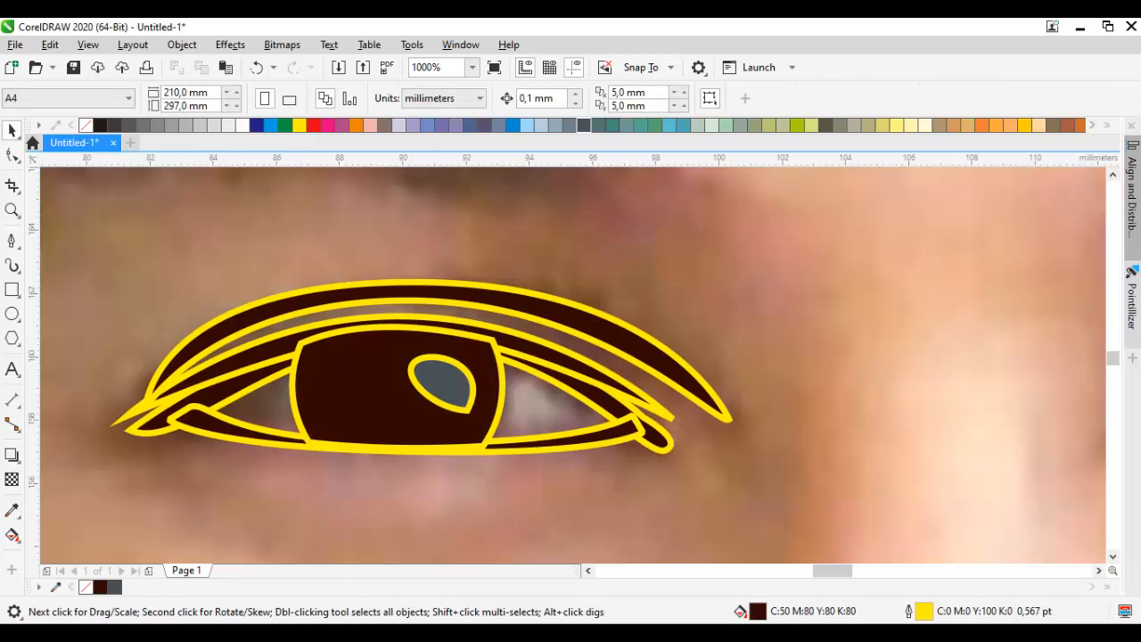
Step: Remove the outlines from all the traced eye shapes
key("ctrl+a")
right_click(86, 126)
left_click(480, 270)
Step: Draw a closed tear-duct shape about 1.6 by 1.4 mm at the inner eye corner and fill it with red
scroll(456, 433, "up", 1)
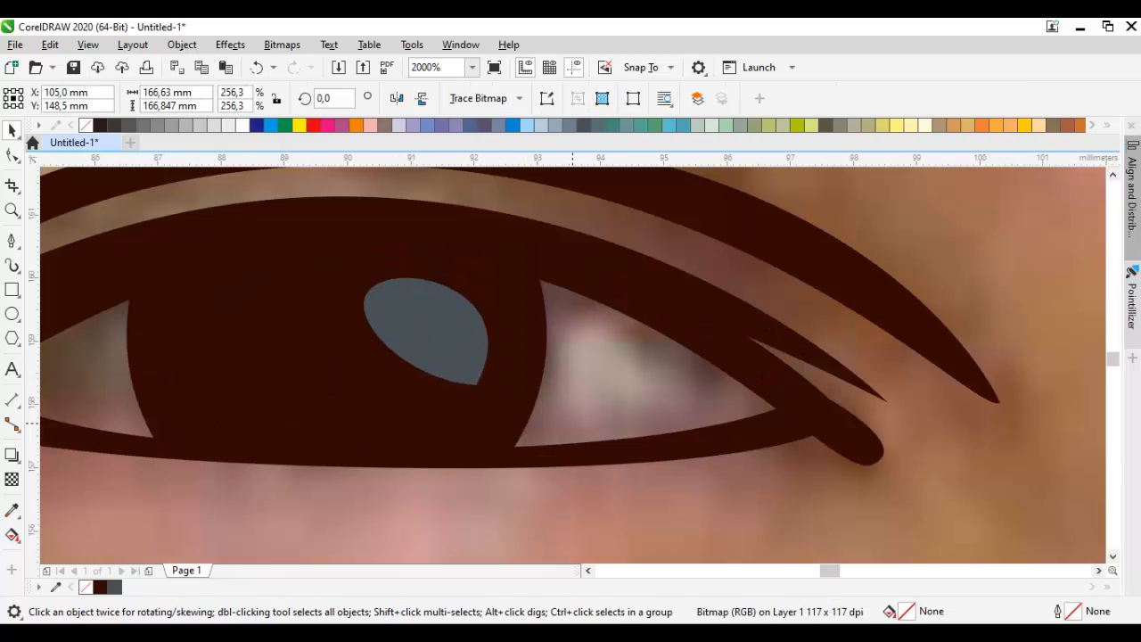
key("p")
scroll(768, 438, "up", 1)
left_click_drag(719, 422, 724, 389)
left_click_drag(693, 268, 714, 269)
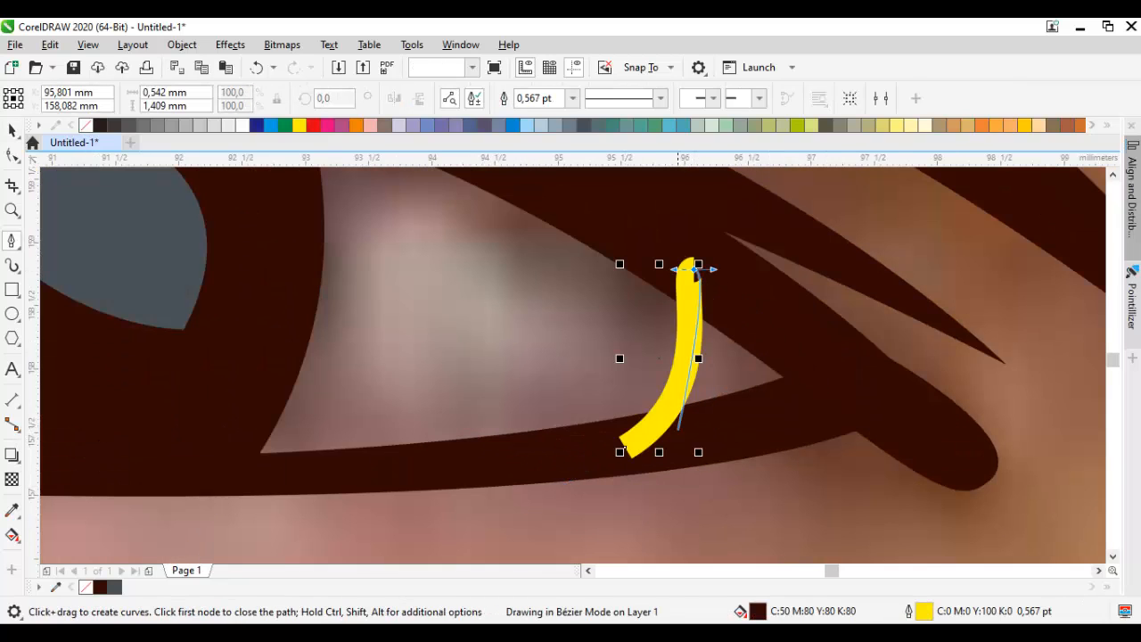
left_click_drag(625, 447, 1006, 434)
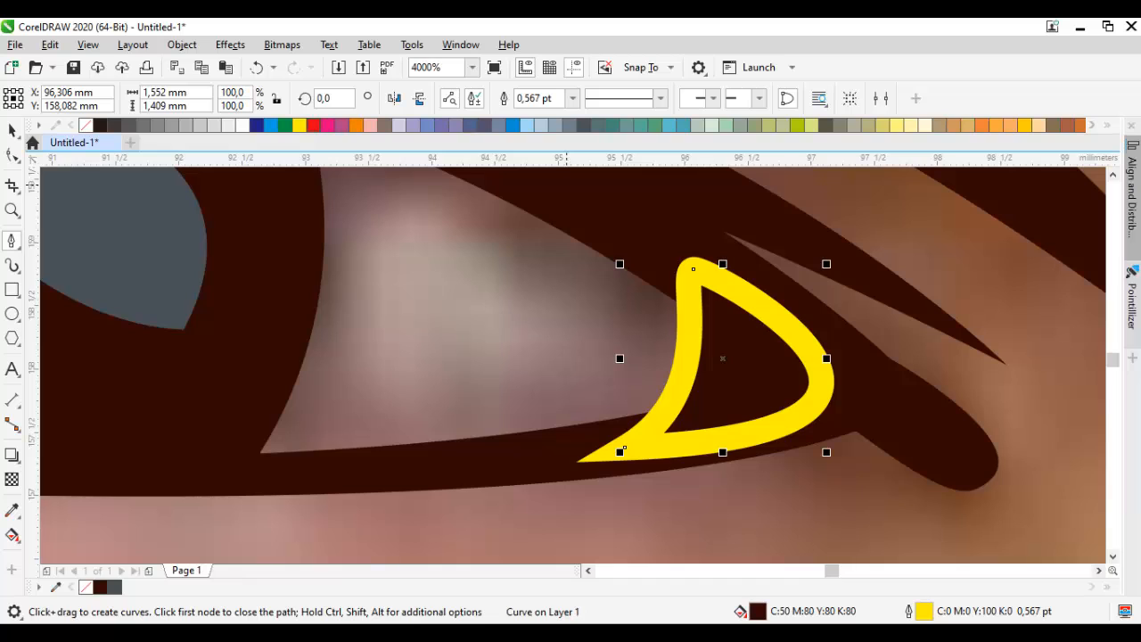
left_click(314, 125)
Step: Send the red tear-duct shape behind the dark brown lash lines
right_click(710, 317)
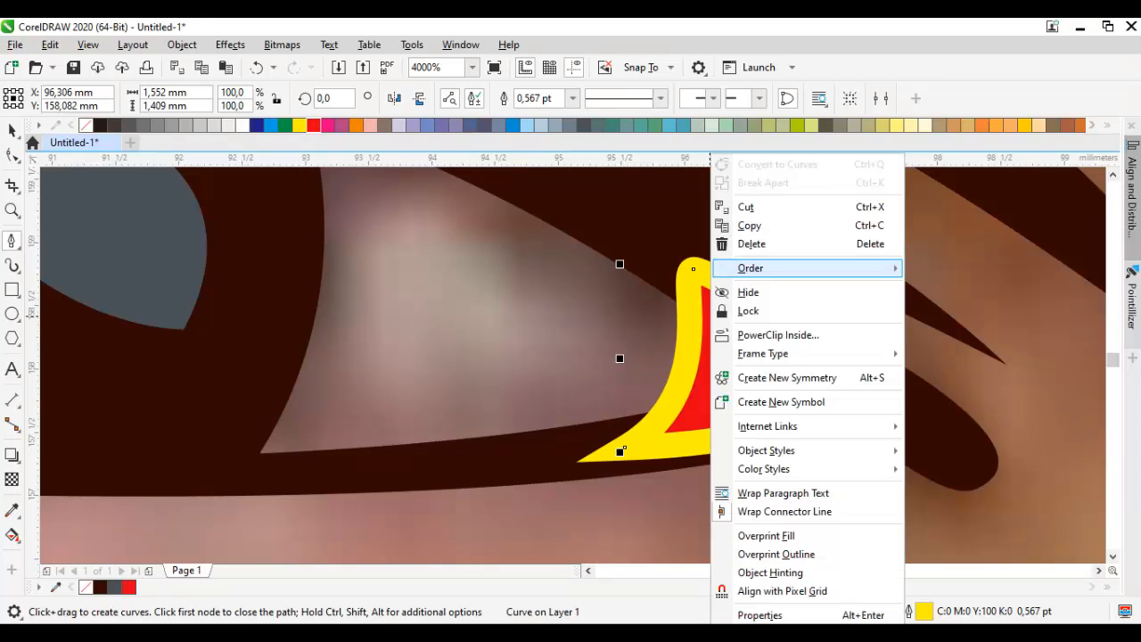
mouse_move(758, 268)
left_click(1021, 395)
left_click(1021, 395)
scroll(298, 367, "down", 1)
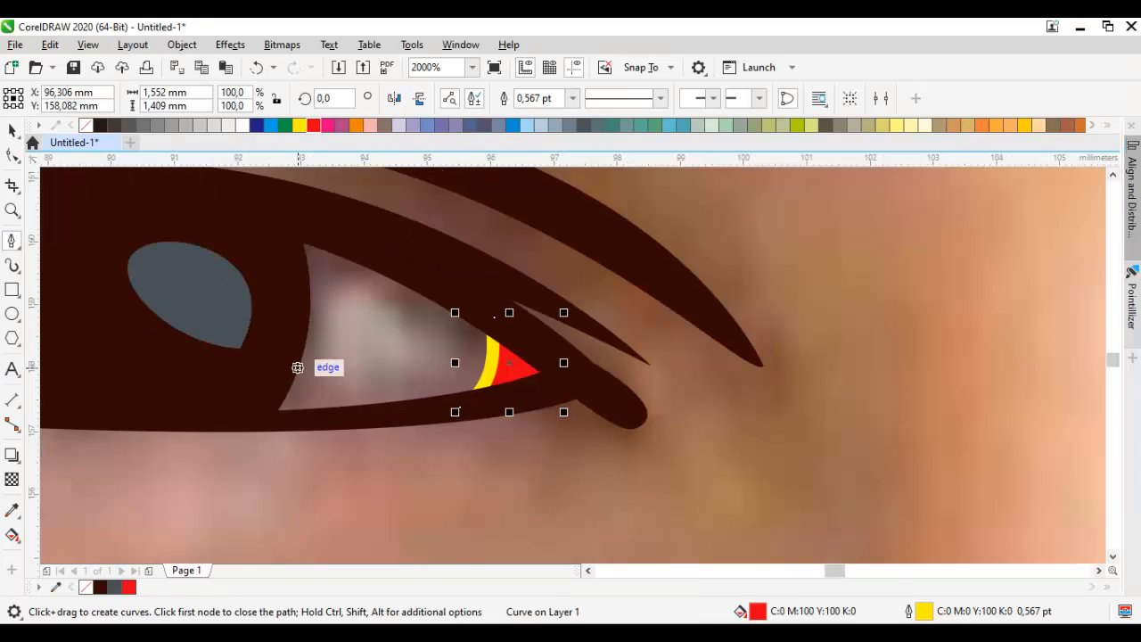
Step: Draw a closed eye-white shape about 11.3 by 2.4 mm that loops around the visible areas on both sides of the iris
left_click_drag(298, 367, 336, 413)
left_click_drag(252, 363, 322, 526)
left_click_drag(469, 422, 477, 472)
left_click_drag(515, 435, 517, 354)
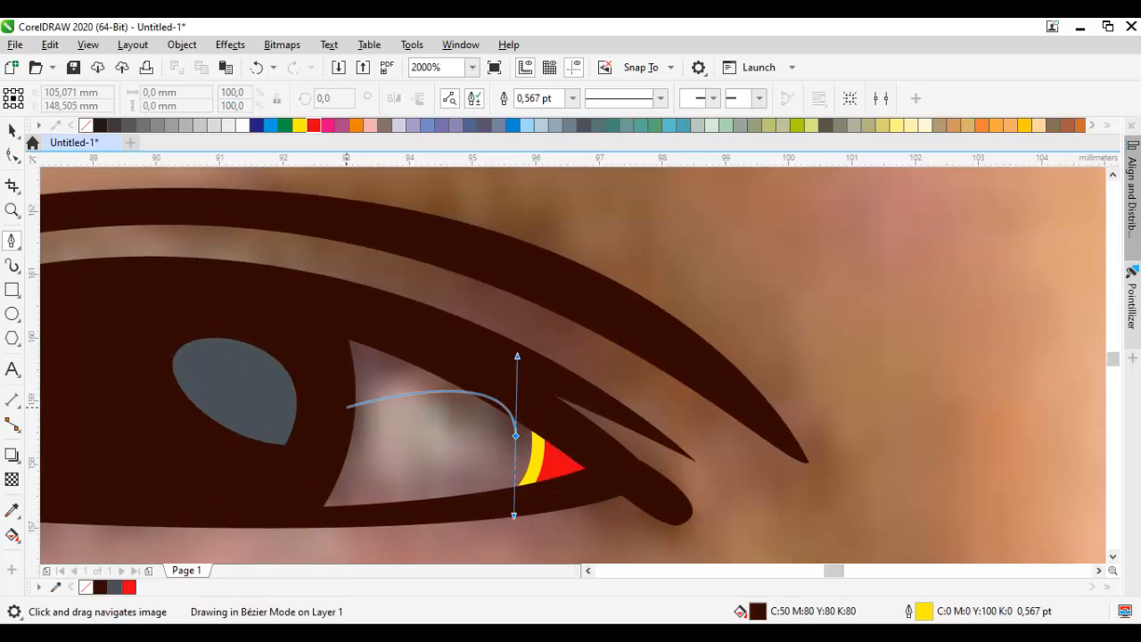
left_click_drag(347, 404, 459, 385)
left_click_drag(433, 396, 399, 469)
left_click_drag(249, 401, 686, 401)
left_click_drag(557, 377, 399, 326)
left_click_drag(375, 393, 430, 382)
left_click_drag(413, 431, 434, 477)
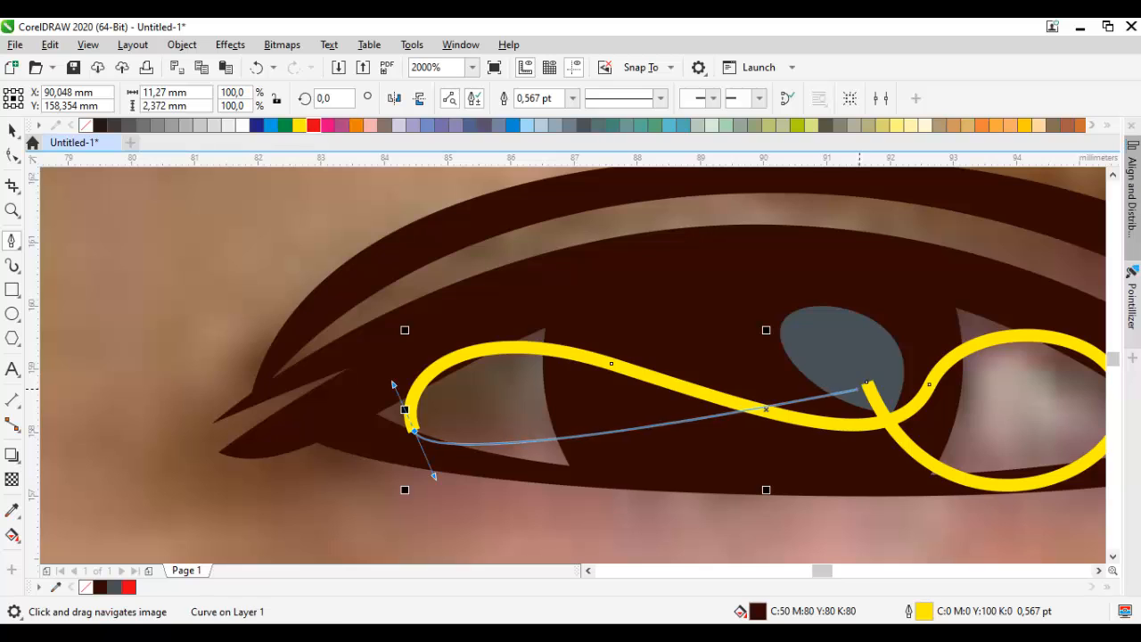
left_click_drag(867, 384, 979, 308)
key("ctrl+z")
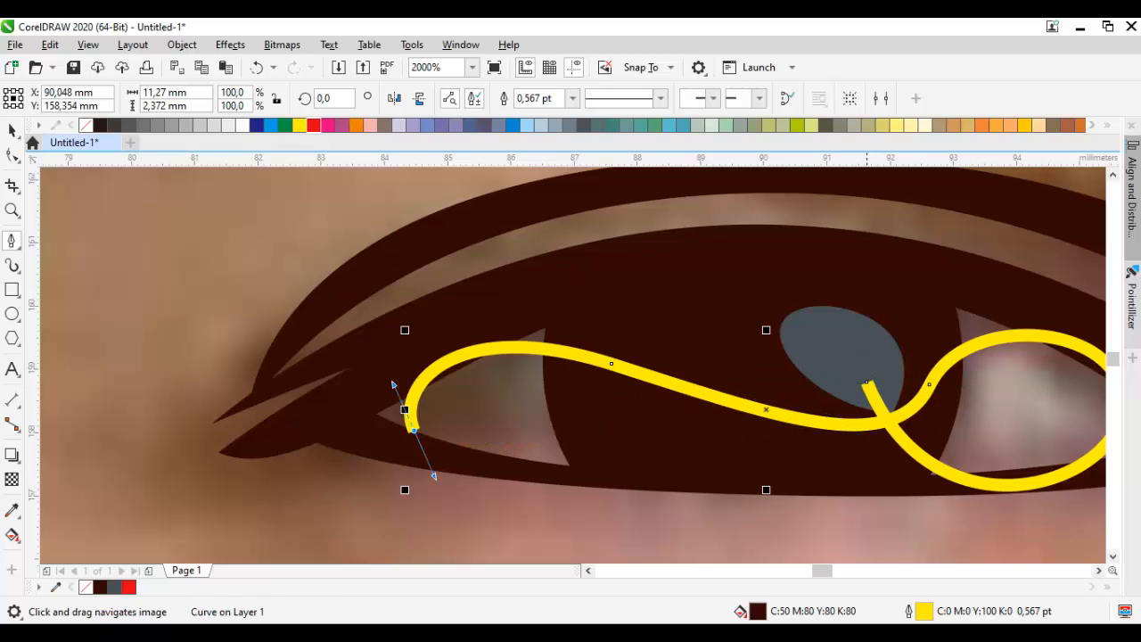
left_click_drag(866, 383, 618, 477)
Step: Adjust the node on the upper edge of the eye-white shape over the iris and fill the shape with white
key("space")
key("F10")
left_click_drag(612, 364, 668, 362)
key("space")
left_click(243, 125)
Step: Reorder the white shape so it sits just above the photo, behind the dark lash and iris shapes
right_click(537, 384)
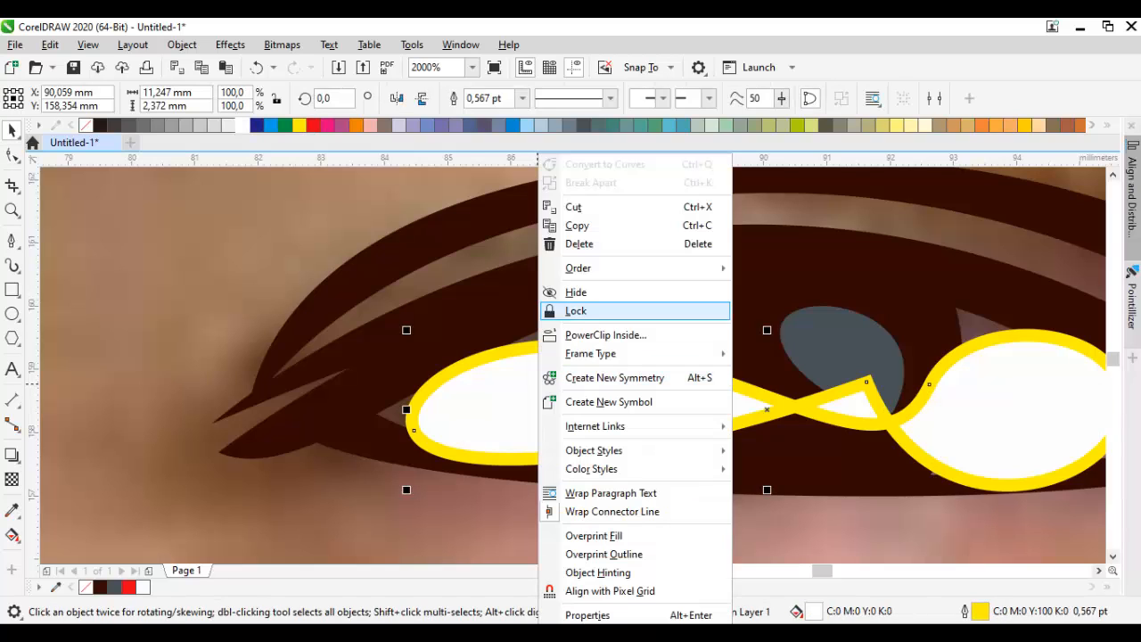
mouse_move(588, 268)
left_click(784, 393)
left_click(384, 513)
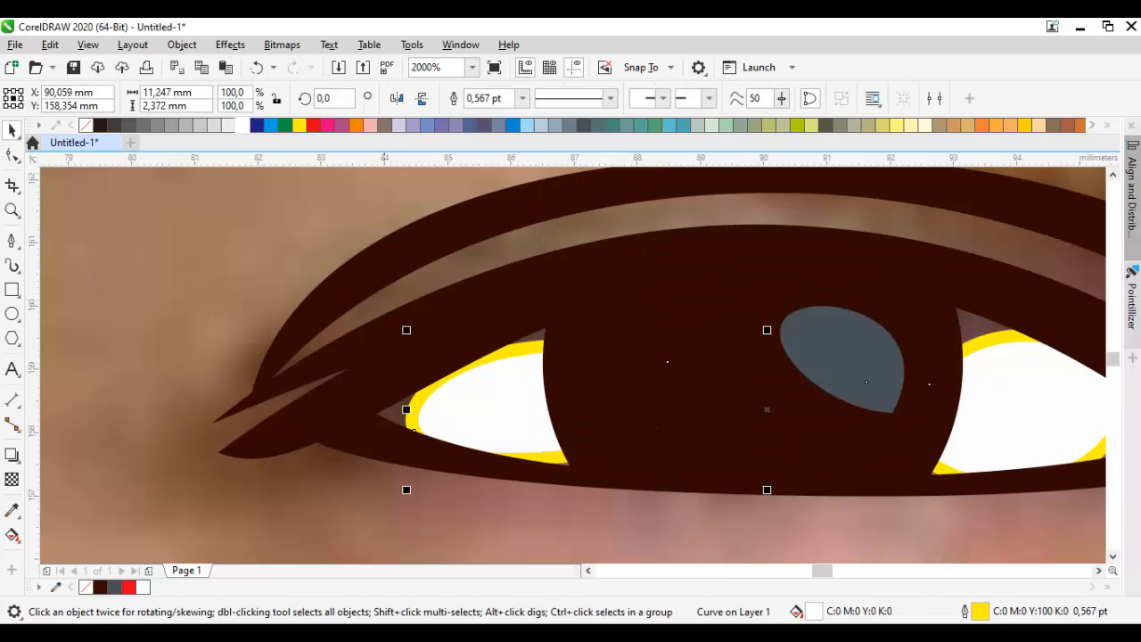
Step: Draw a closed shape about 13.3 by 3.5 mm along the lash lines around the whole eye opening and fill it with 40% grey
key("space")
key("F5")
left_click_drag(402, 447, 324, 440)
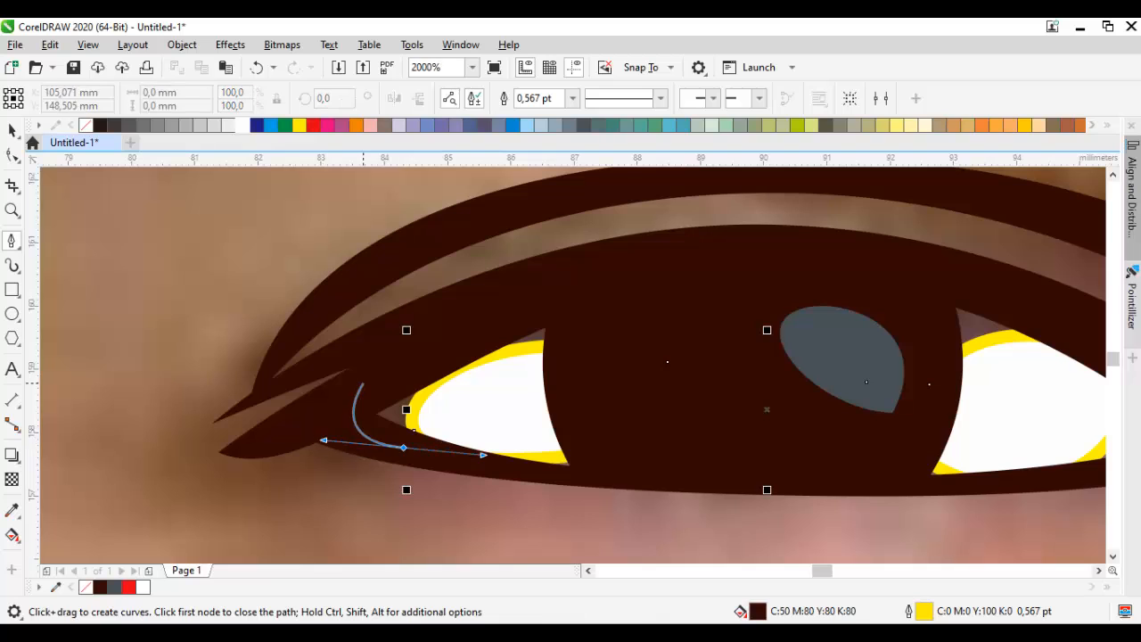
left_click(363, 383)
left_click_drag(659, 301, 390, 312)
left_click_drag(507, 277, 730, 273)
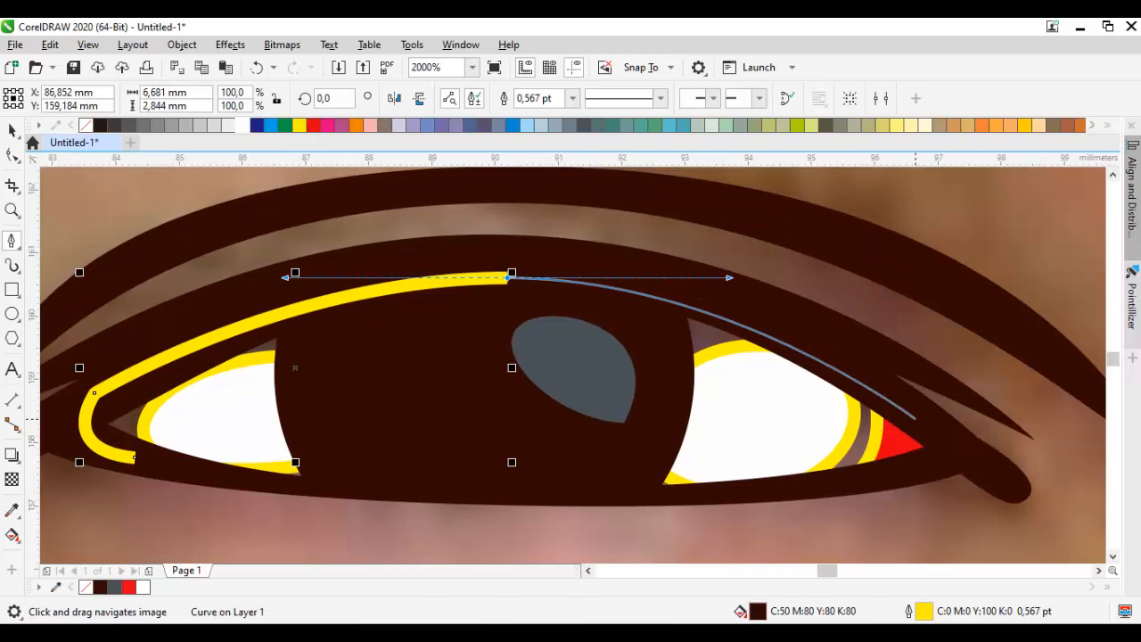
left_click_drag(919, 423, 941, 455)
left_click_drag(765, 492, 604, 497)
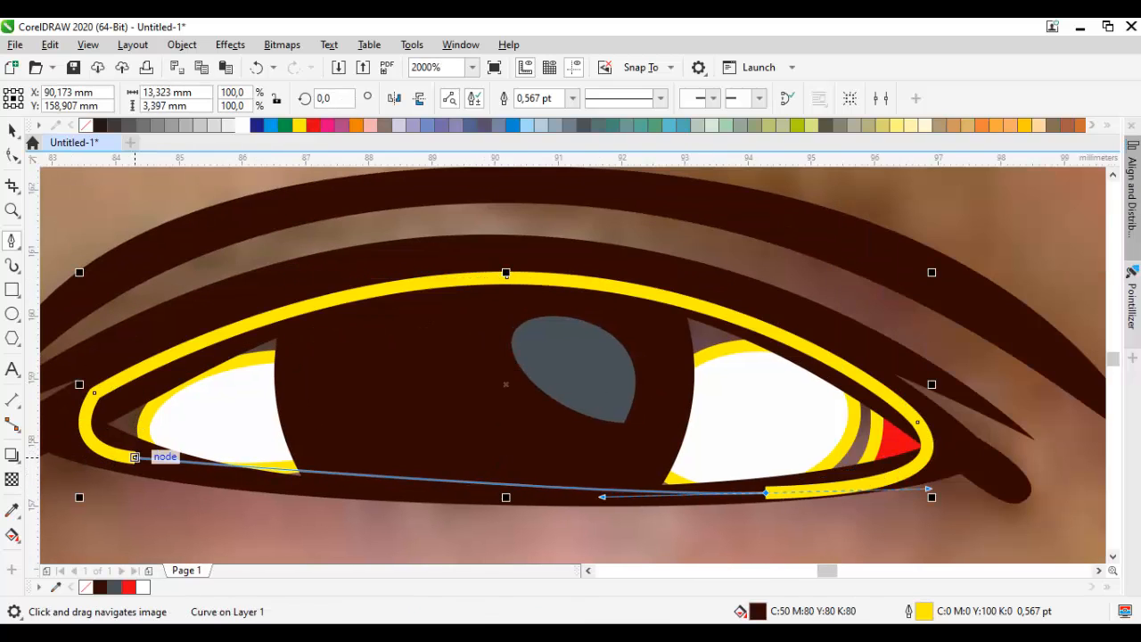
left_click_drag(135, 458, 423, 515)
left_click(186, 126)
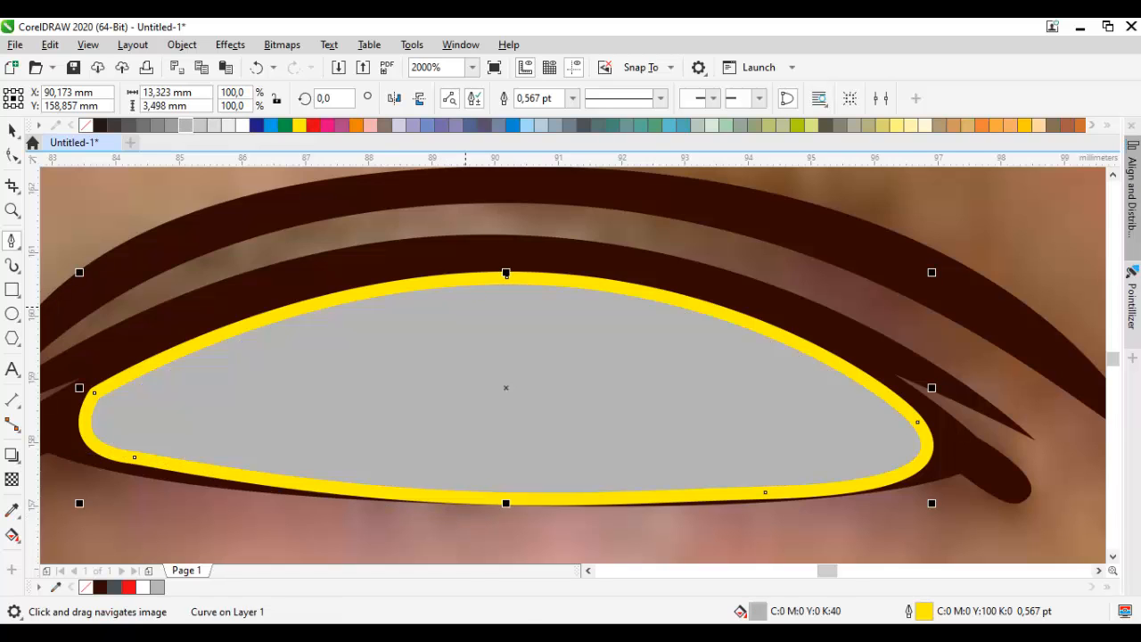
Step: Place the grey shape just above the photo, behind the white, red and dark brown eye shapes
right_click(466, 426)
mouse_move(513, 268)
left_click(714, 393)
left_click(929, 347)
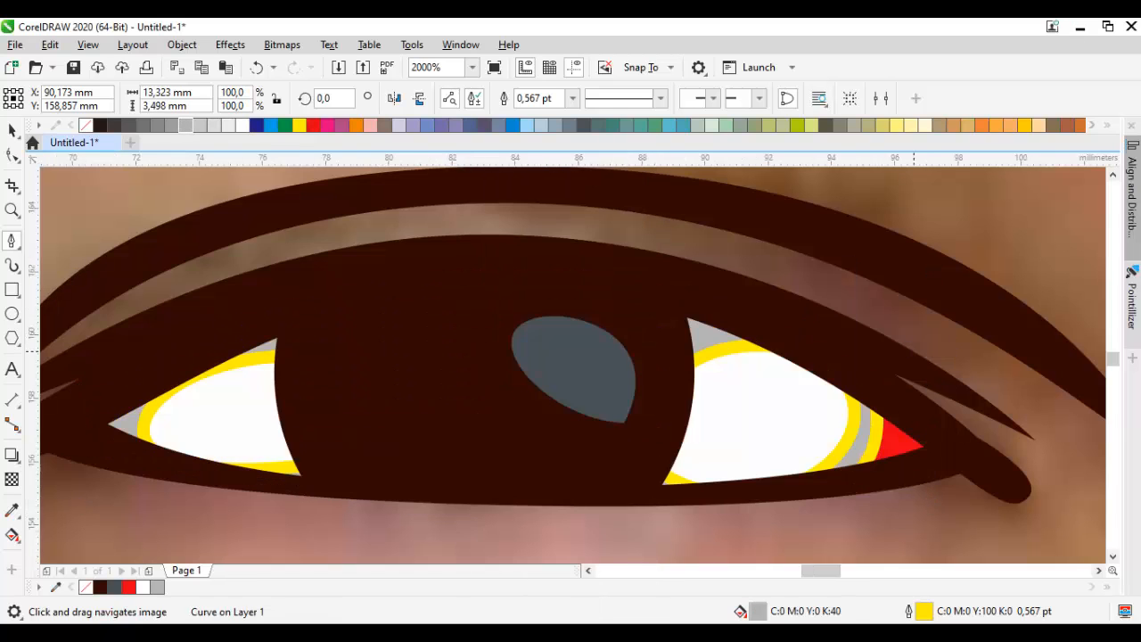
Step: Trace the eyebrow above the finished eye as a closed dark brown shape about 26 by 7.3 mm with jagged hair tips at its inner end
scroll(926, 350, "down", 2)
key("space")
left_click(932, 312)
left_click_drag(932, 312, 785, 358)
key("space")
scroll(831, 321, "up", 1)
left_click_drag(831, 321, 750, 385)
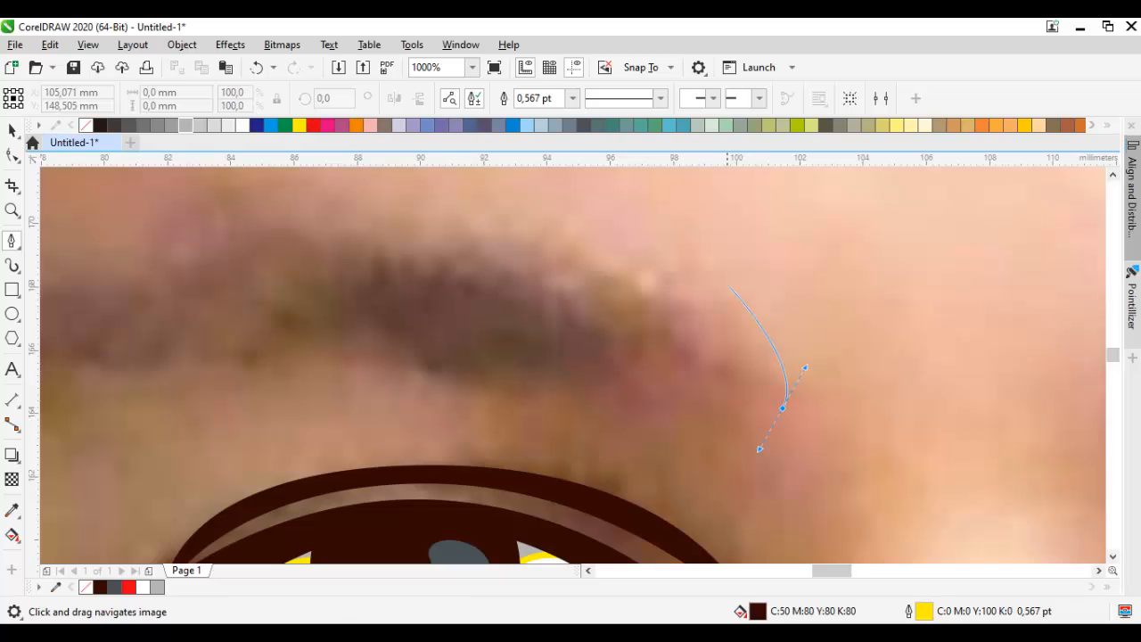
left_click(726, 282)
scroll(689, 280, "down", 1)
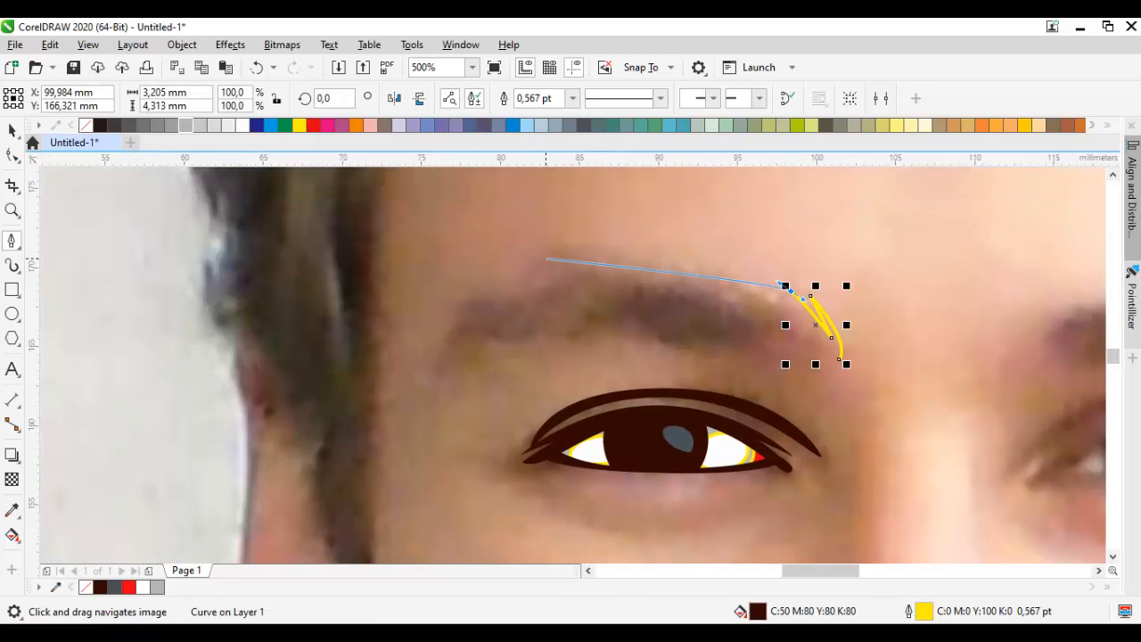
left_click(430, 374)
scroll(846, 363, "up", 1)
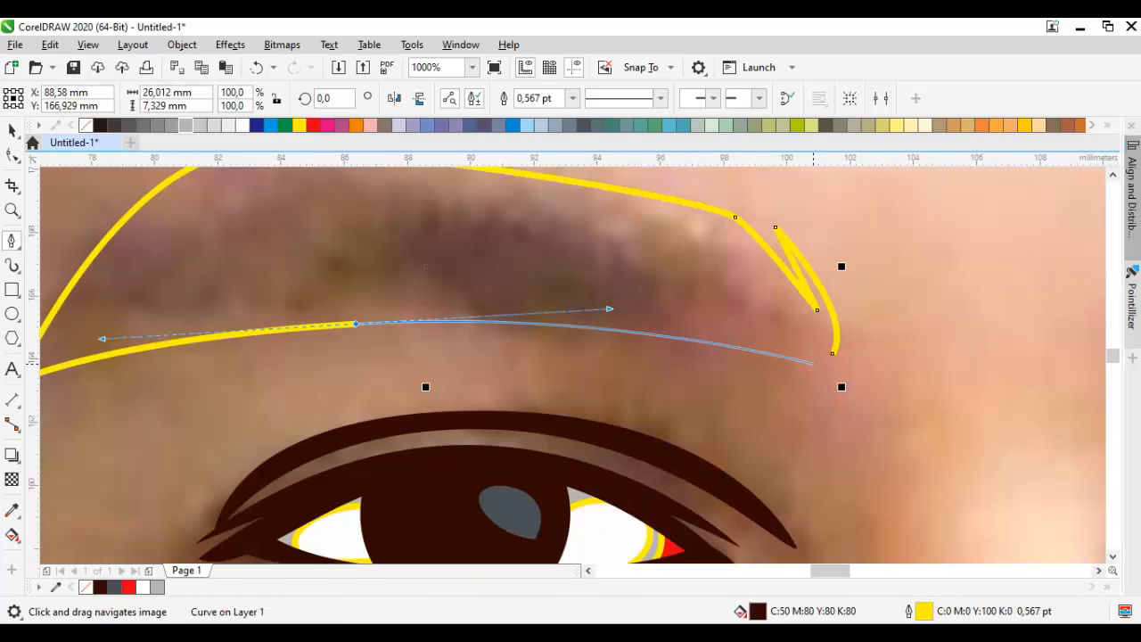
left_click_drag(815, 353, 794, 313)
left_click(832, 354)
scroll(758, 319, "down", 2)
scroll(600, 266, "up", 1)
Step: Move the peak node on the eyebrow's upper edge slightly to refine its arch
key("space")
double_click(659, 299)
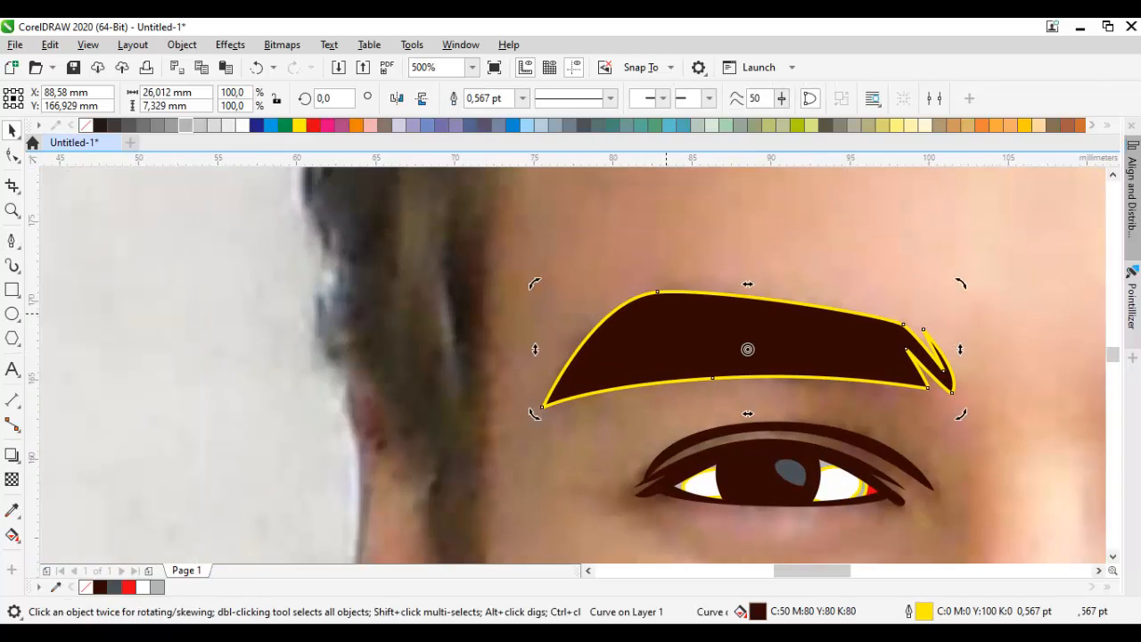
scroll(659, 295, "up", 1)
mouse_move(660, 285)
left_mouse_down()
mouse_move(671, 290)
mouse_move(661, 295)
left_mouse_up()
scroll(665, 297, "down", 2)
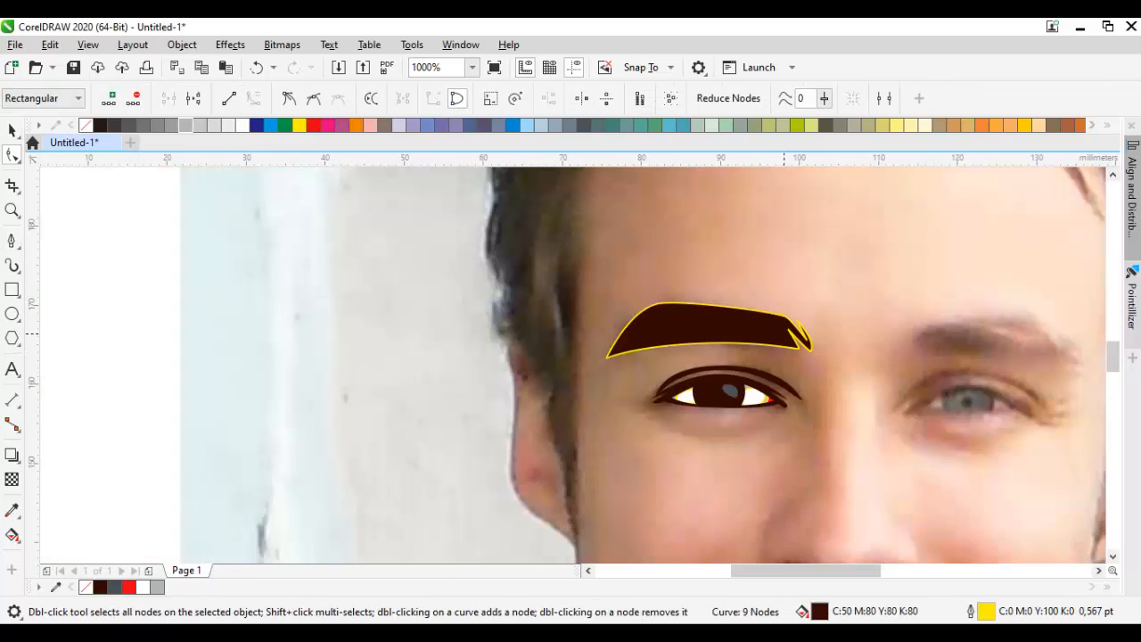
Step: Trace the other eyebrow as a closed dark brown shape about 23.4 by 7.6 mm with jagged hair tips at its inner end
left_click(927, 341)
left_click_drag(932, 340, 741, 350)
scroll(741, 351, "up", 1)
key("space")
scroll(740, 352, "up", 1)
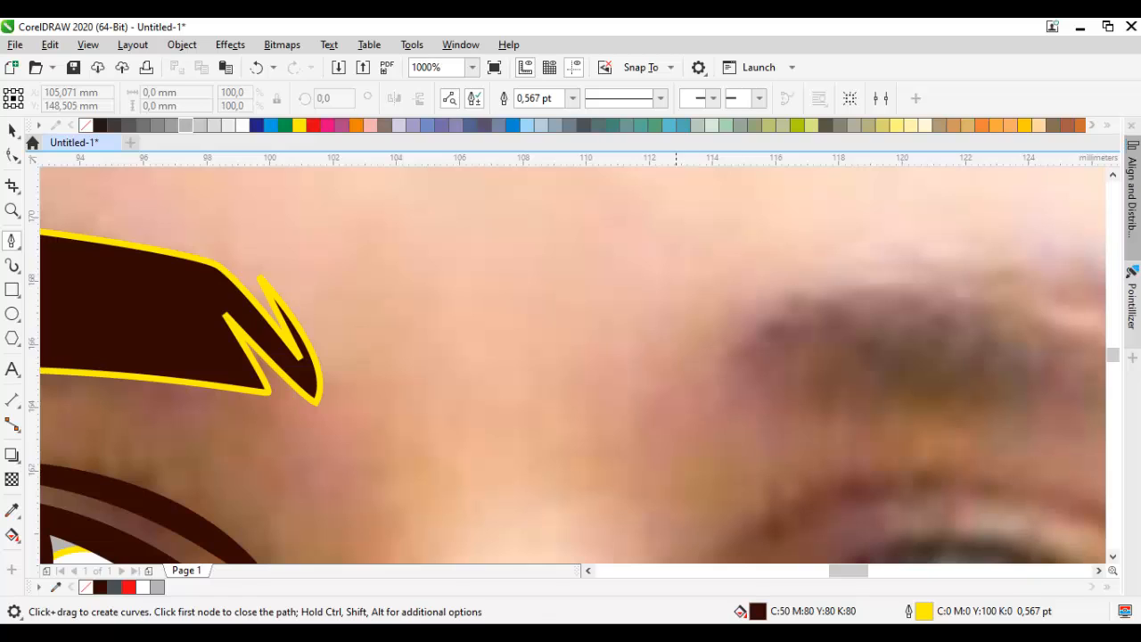
left_click(693, 341)
left_click(715, 346)
scroll(718, 343, "down", 1)
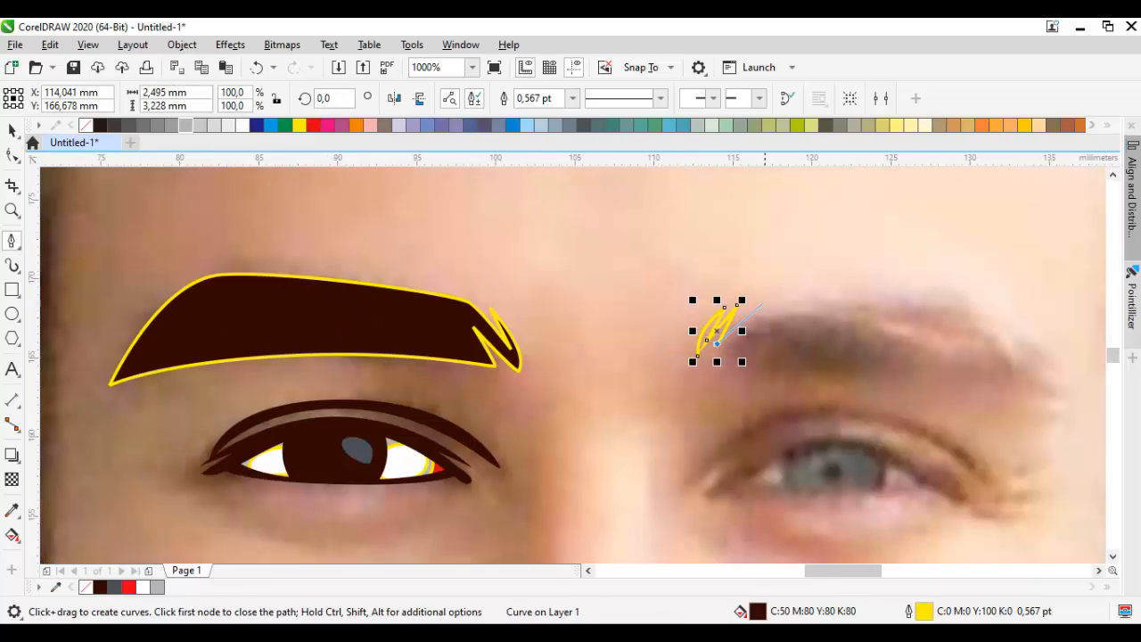
left_click_drag(772, 295, 789, 285)
left_click_drag(990, 307, 762, 292)
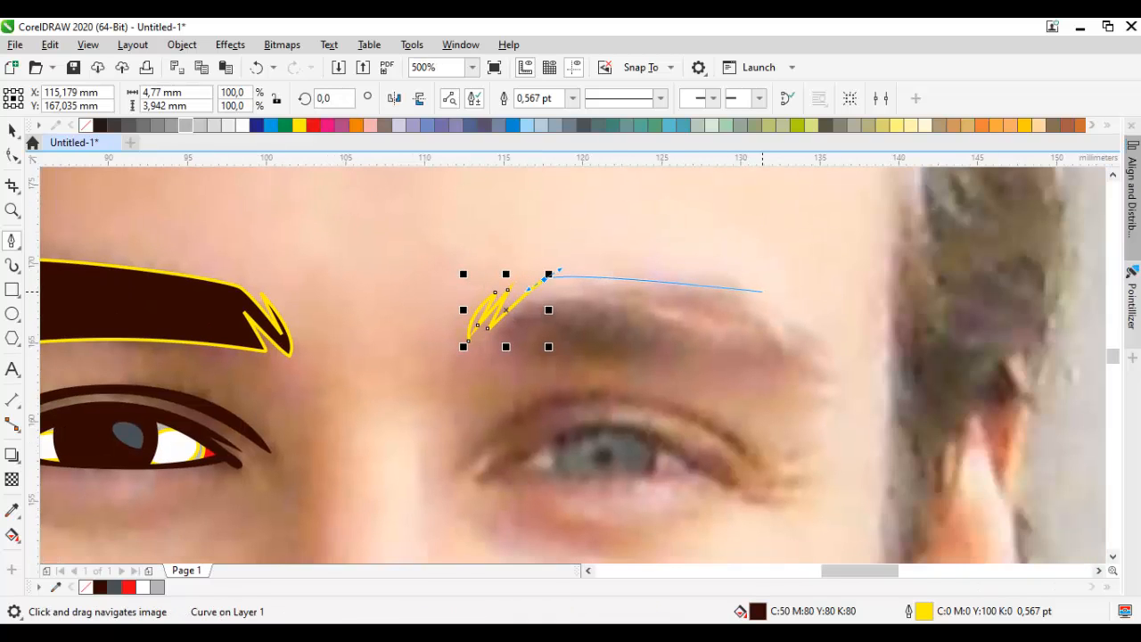
scroll(493, 337, "up", 1)
left_click(498, 345)
left_click(596, 262)
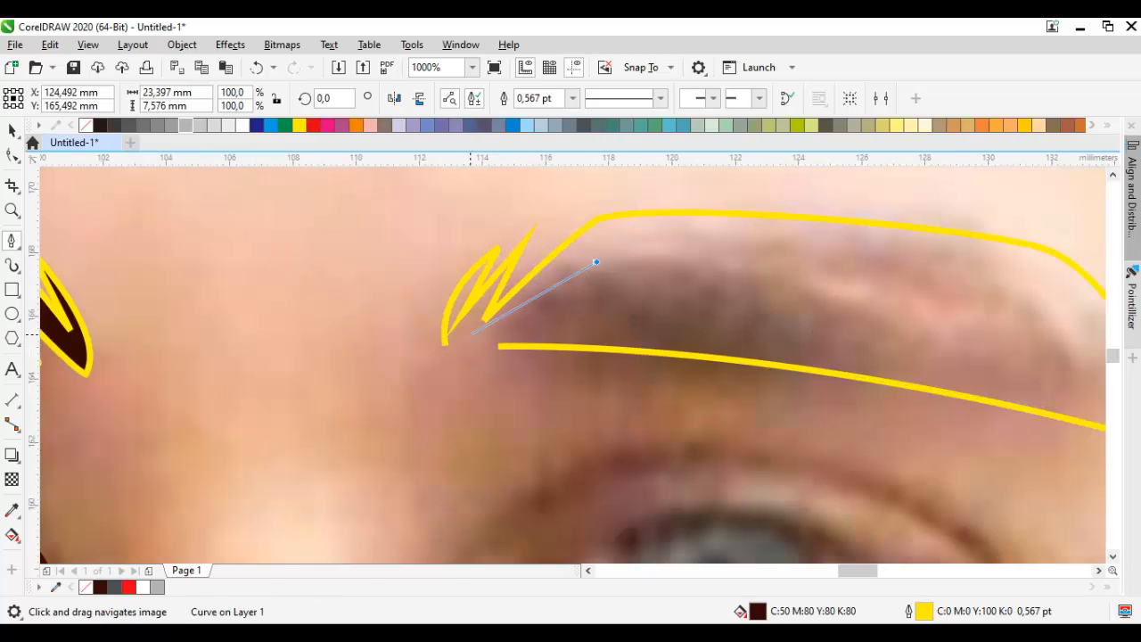
scroll(480, 328, "up", 1)
left_click(446, 344)
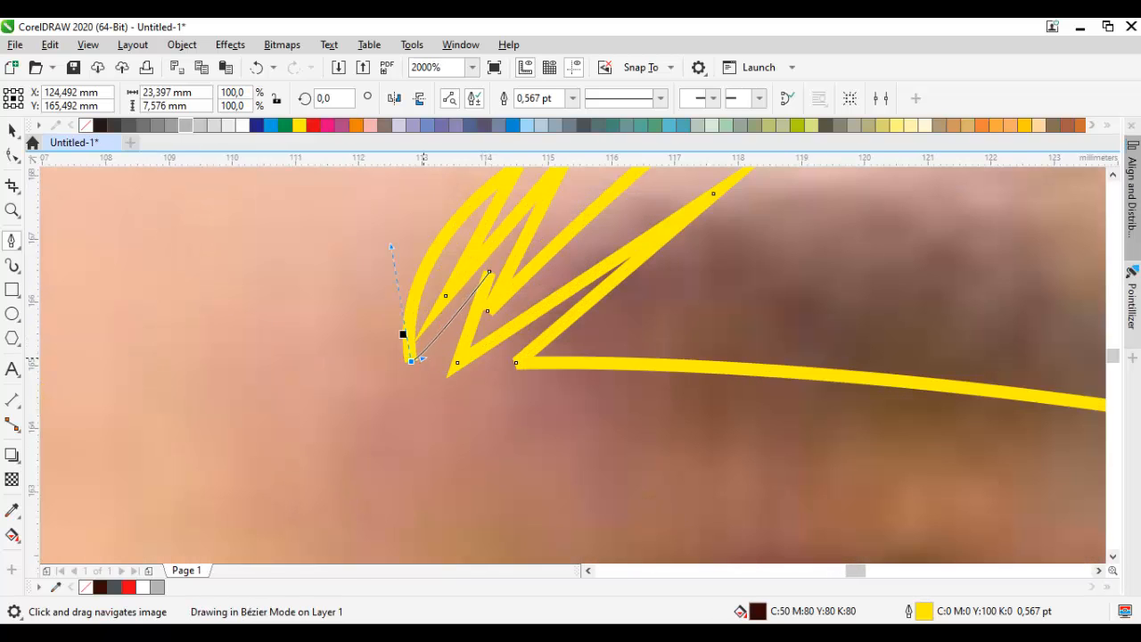
left_click_drag(423, 358, 426, 357)
Step: Remove the outlines from all traced eye and eyebrow shapes
scroll(440, 348, "down", 1)
key("space")
key("Escape")
key("ctrl+a")
right_click(85, 126)
key("Escape")
Step: Fill the iris highlight with pale blue
scroll(407, 298, "down", 2)
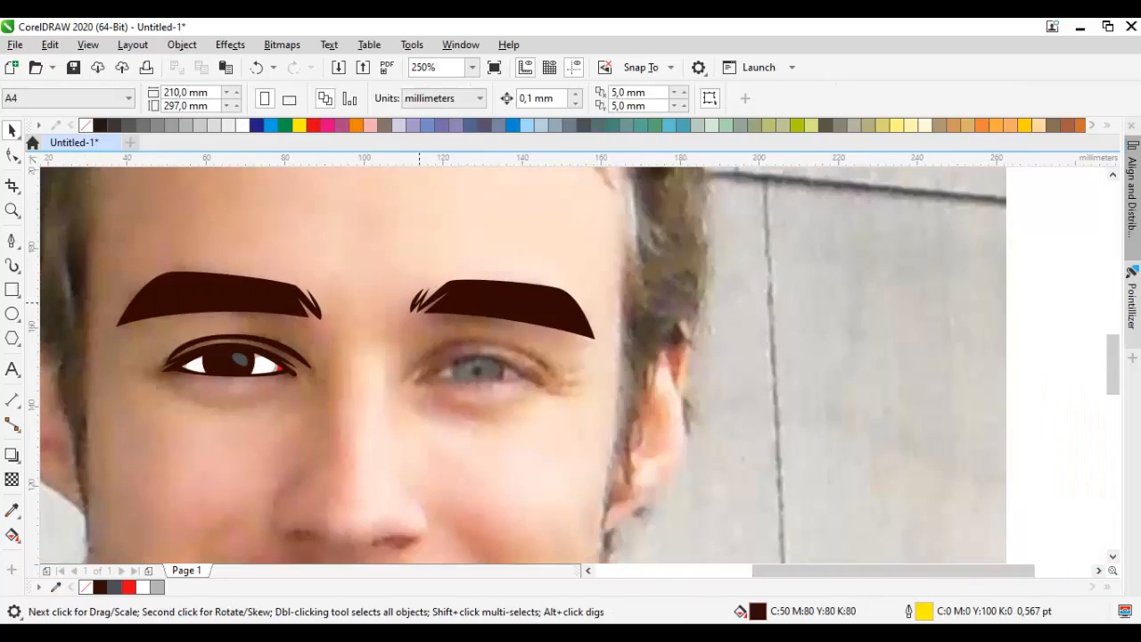
scroll(420, 303, "down", 2)
scroll(421, 314, "up", 2)
scroll(250, 328, "up", 2)
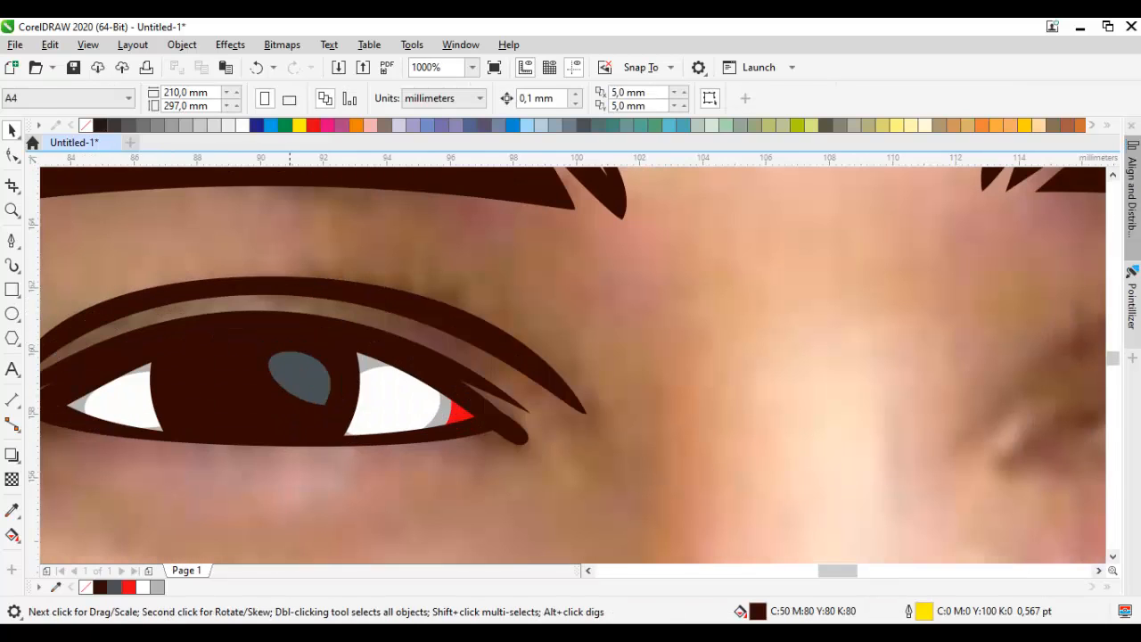
left_click(300, 378)
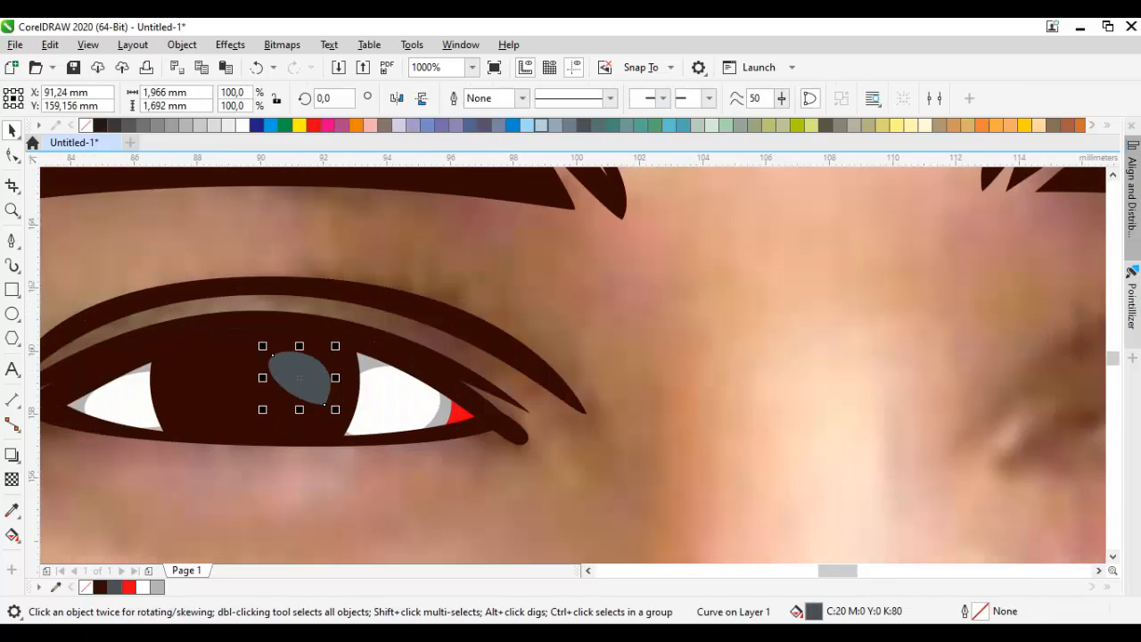
left_click(541, 125)
scroll(541, 223, "down", 2)
key("space")
scroll(482, 299, "up", 3)
left_click_drag(428, 230, 612, 369)
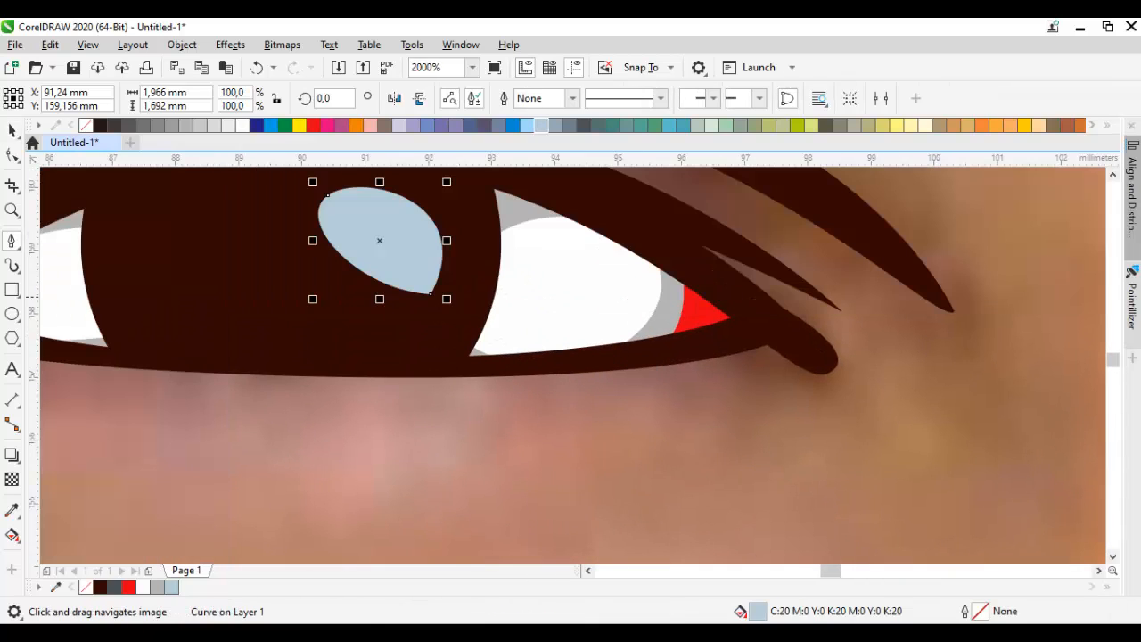
Step: Shrink the iris highlight, shift it slightly toward the inner eye corner and copy the white fill of the eye white to it
key("space")
left_click_drag(446, 299, 412, 268)
left_click_drag(379, 236, 399, 238)
key("i")
left_click(521, 258)
left_click(412, 239)
scroll(480, 256, "down", 2)
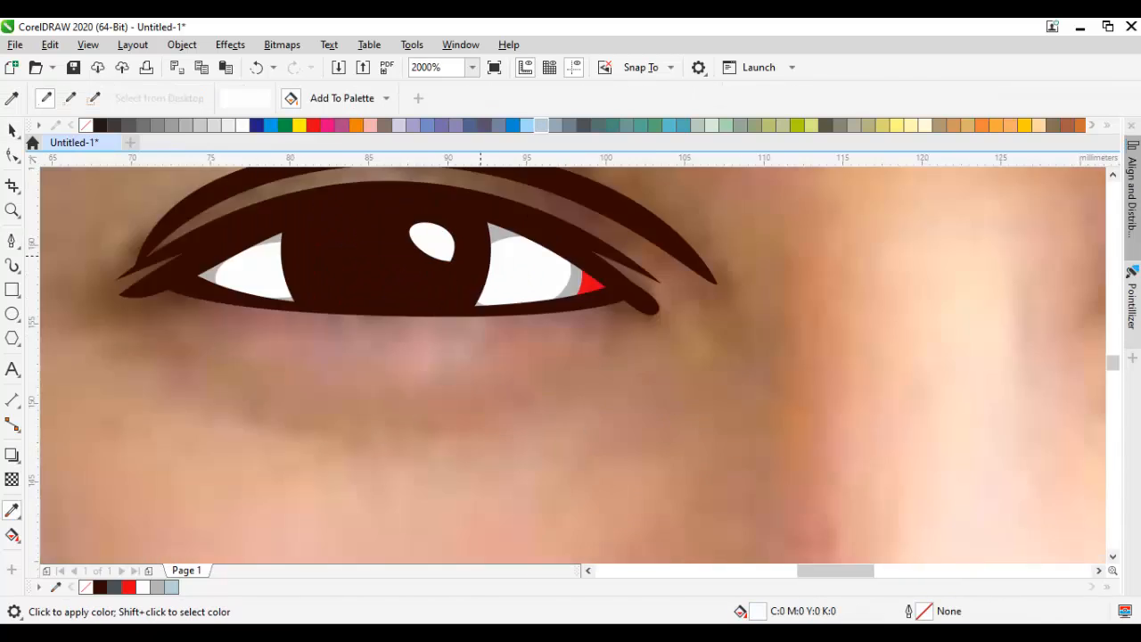
scroll(481, 256, "down", 1)
key("space")
key("p")
scroll(575, 325, "up", 2)
left_click_drag(903, 384, 809, 413)
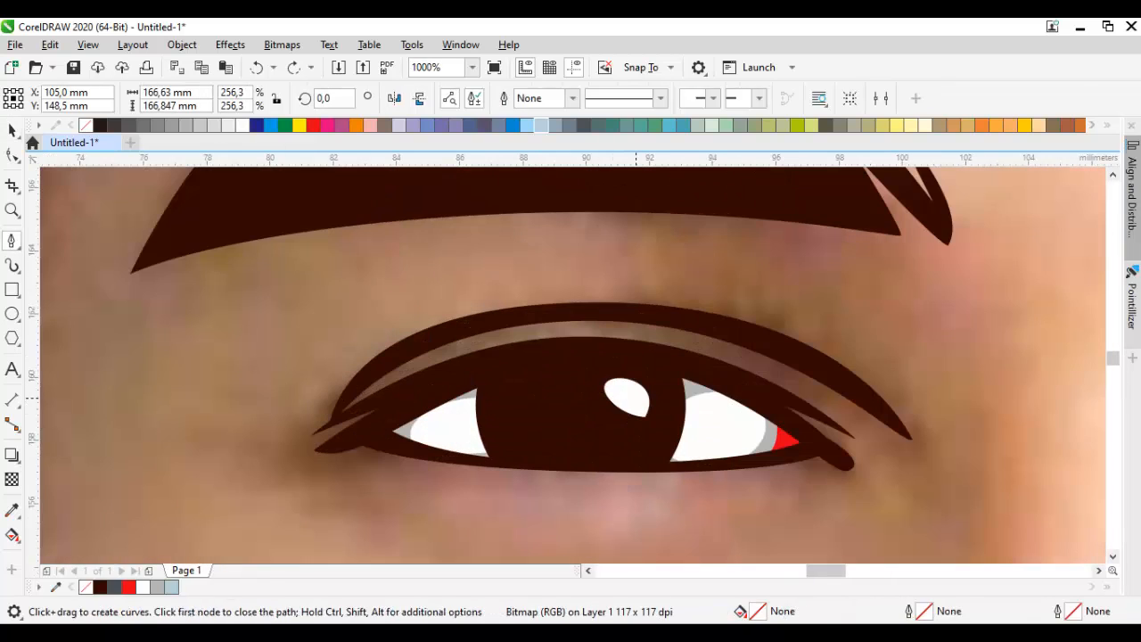
Step: Duplicate the traced eye's highlight, iris, white, grey, red and lash shapes, leaving out the crease, and place the copy mirrored over the other eye
key("F10")
left_click(635, 397)
scroll(648, 401, "up", 1)
left_click(683, 399, "shift")
left_click(746, 408, "shift")
left_click(736, 375, "shift")
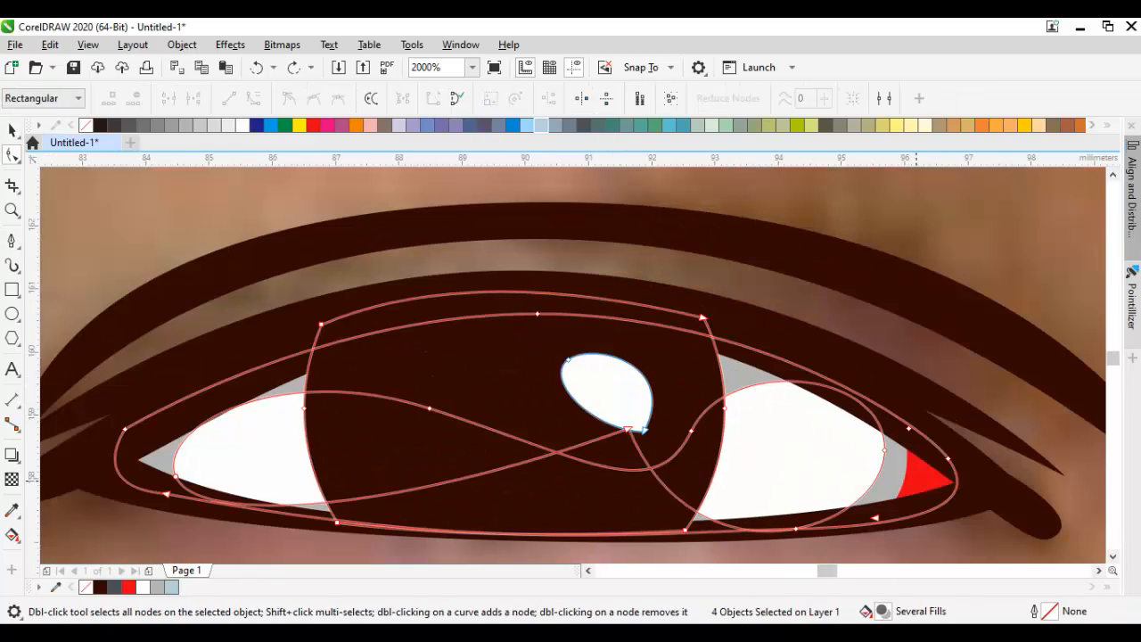
left_click(905, 507, "shift")
left_click(947, 439, "shift")
left_click(923, 394, "shift")
key("space")
scroll(924, 393, "down", 2)
left_click_drag(959, 401, 368, 353)
right_click(368, 353)
left_click_drag(402, 359, 802, 369)
mouse_move(927, 326)
left_mouse_down()
mouse_move(939, 336)
mouse_move(924, 328)
left_mouse_up()
left_click_drag(832, 361, 793, 289)
Step: Reshape the mirrored eye's lash line by moving its outer tip and the nodes at its rounded inner end
scroll(830, 473, "up", 1)
scroll(910, 350, "up", 1)
double_click(974, 349)
left_click_drag(1048, 382, 1052, 391)
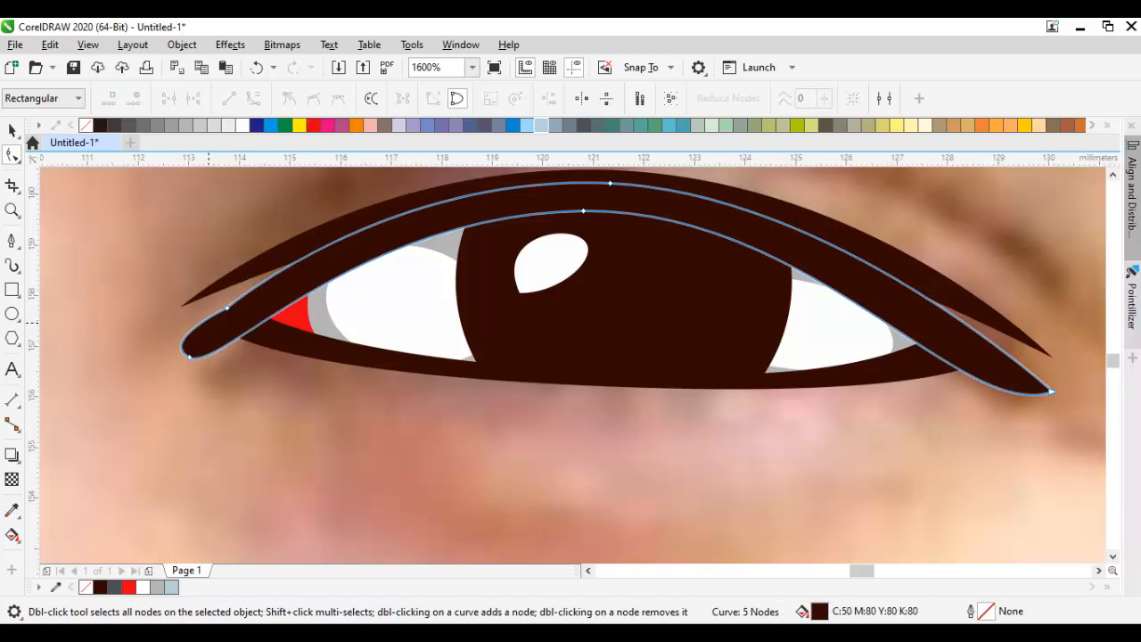
left_click_drag(189, 357, 211, 365)
mouse_move(226, 308)
left_mouse_down()
mouse_move(181, 349)
mouse_move(205, 308)
left_mouse_up()
Step: Reshape the mirrored eye's upper lid shape by adjusting its top node and curve handle, and deselect it
left_click(187, 304)
left_click_drag(615, 182, 478, 311)
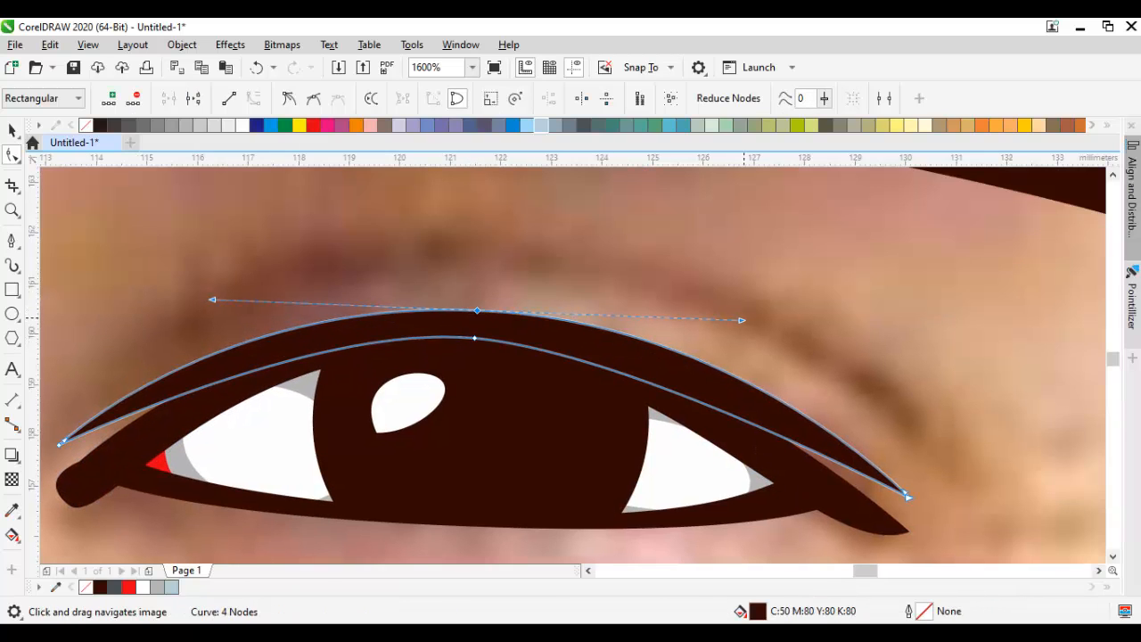
left_click_drag(741, 320, 758, 320)
left_click_drag(553, 320, 798, 319)
key("space")
key("Escape")
Step: Draw a closed dark brown eyelid crease about 18.7 by 5.3 mm above the mirrored eye and remove its outline
left_click(11, 241)
left_click_drag(289, 421, 348, 425)
left_click_drag(775, 279, 607, 298)
left_click_drag(583, 298, 843, 298)
key("Escape")
left_click(1066, 527)
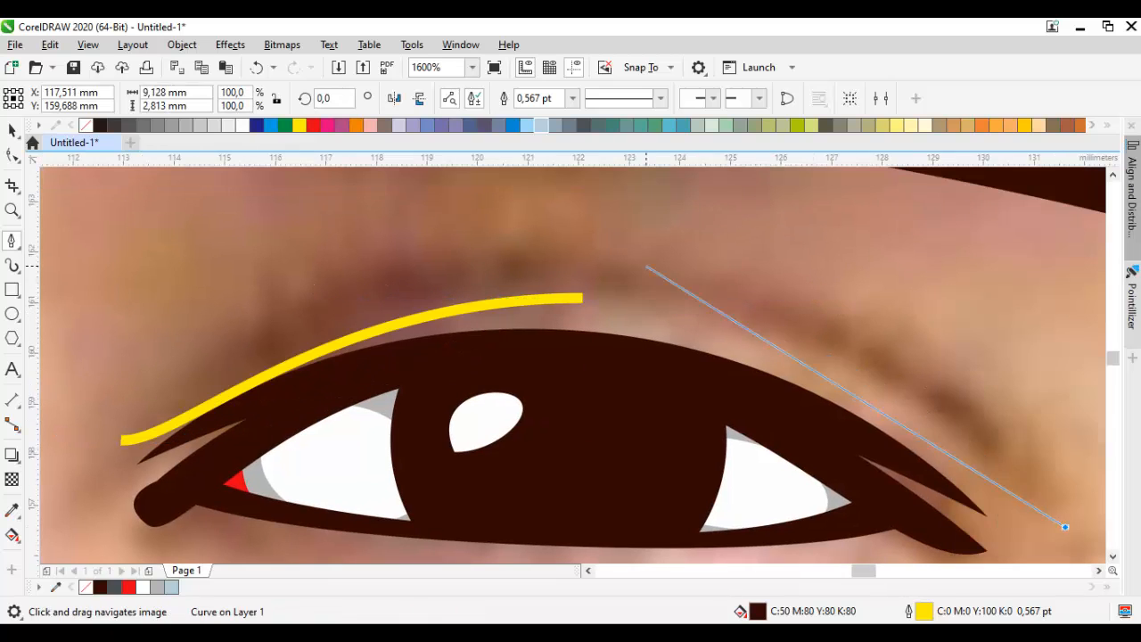
left_click_drag(615, 259, 256, 254)
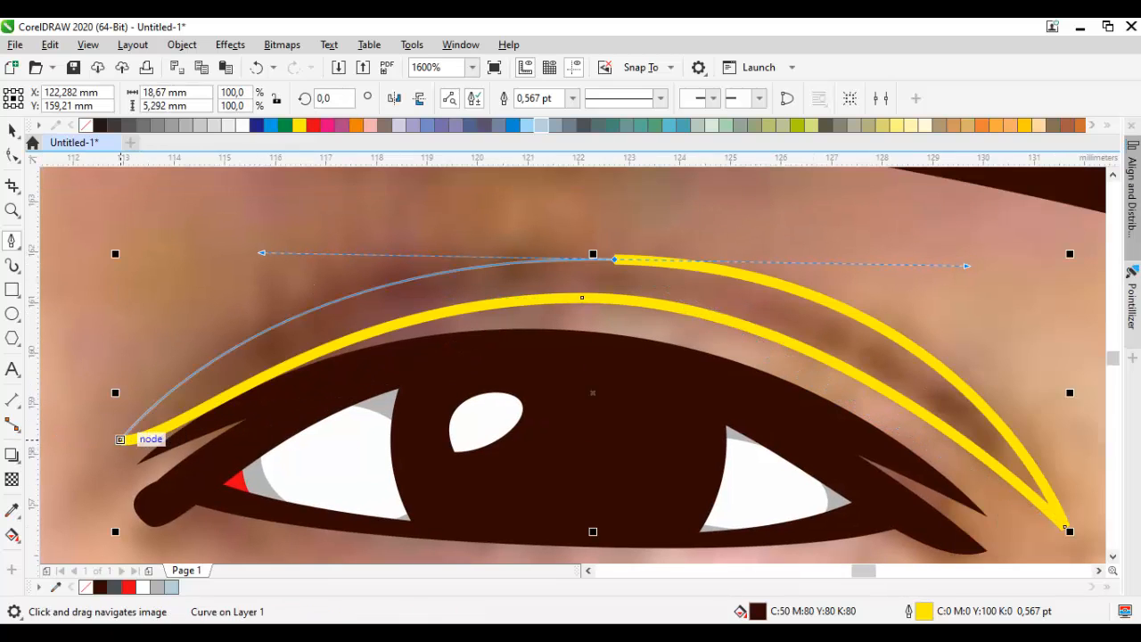
left_click(120, 439)
right_click(86, 125)
Step: Adjust the node at the top of the new eyelid crease and deselect the shape
key("space")
key("F10")
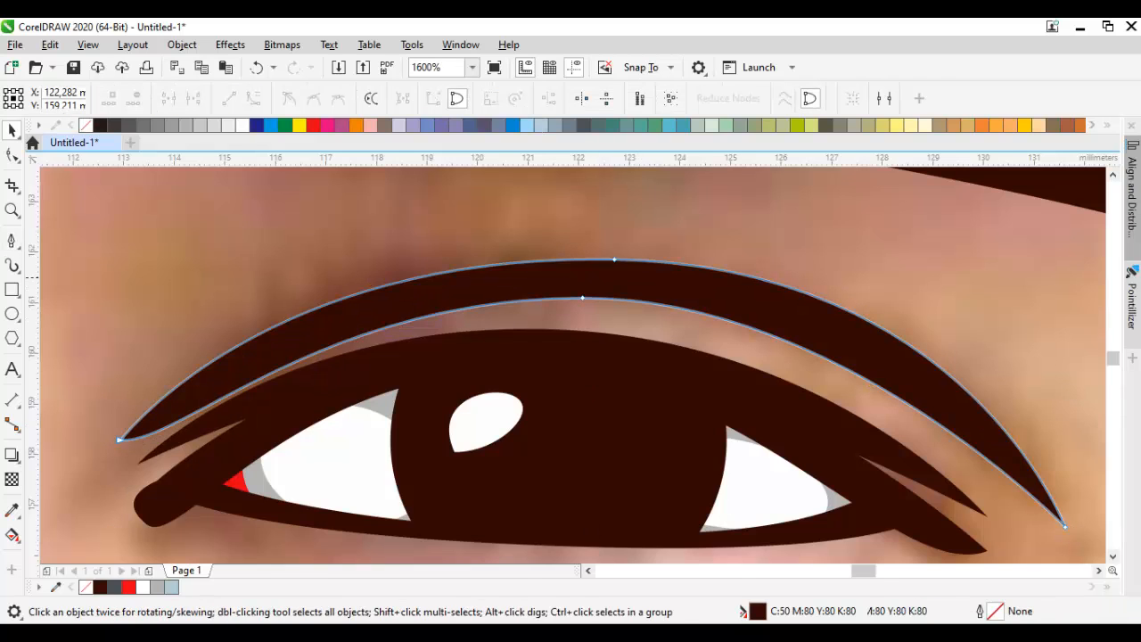
scroll(625, 276, "up", 1)
left_click_drag(603, 242, 579, 260)
scroll(601, 325, "down", 2)
key("space")
key("Escape")
scroll(620, 308, "down", 2)
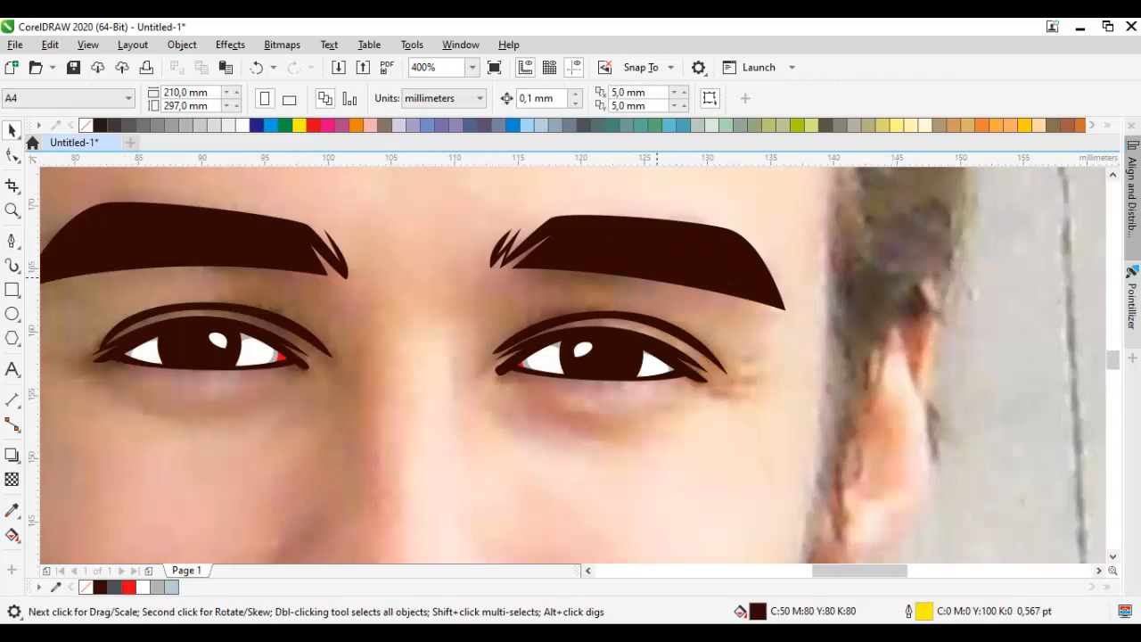
Step: Trace the nose's upper contour from the left nostril wing, under the tip and around the right nostril wing
left_click_drag(619, 308, 680, 311)
left_click(11, 241)
scroll(515, 455, "up", 2)
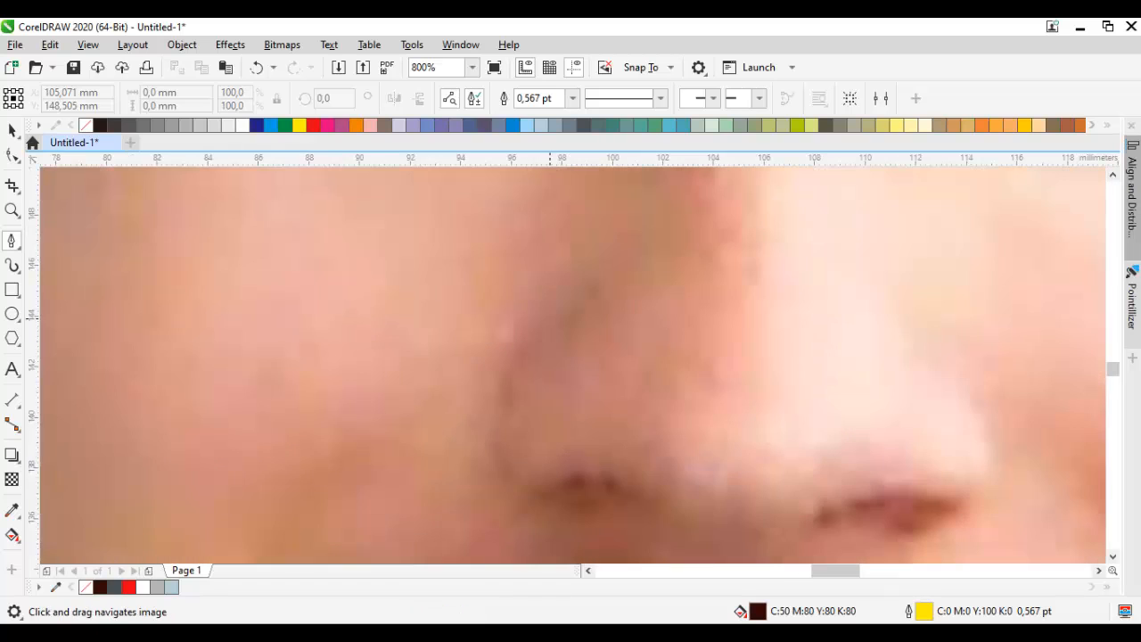
left_click_drag(545, 322, 566, 333)
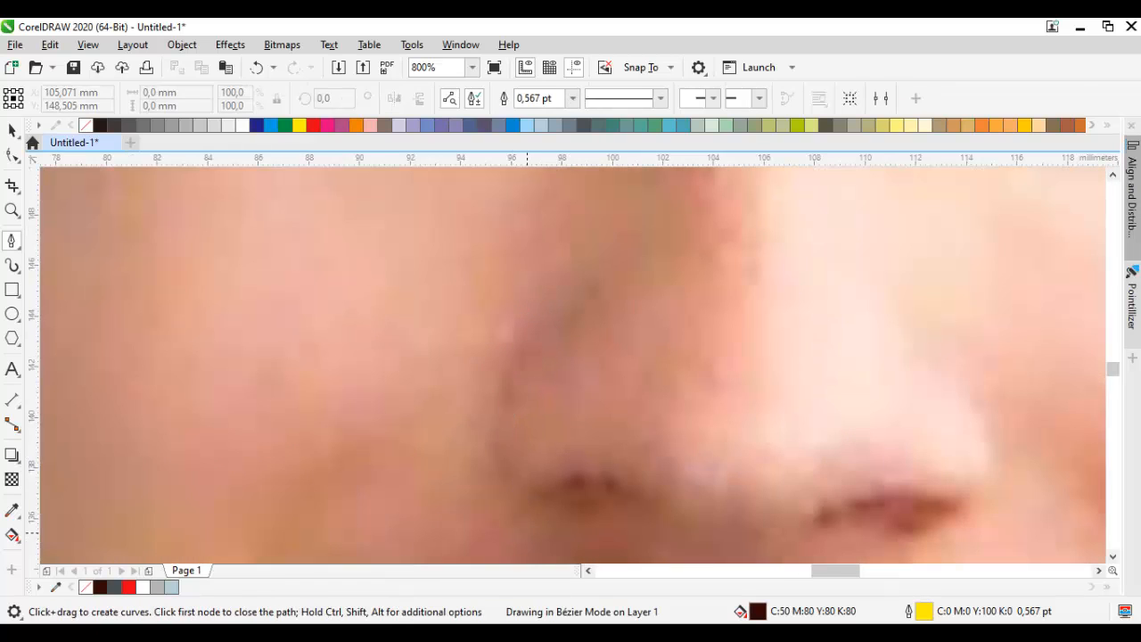
left_click_drag(706, 484, 568, 375)
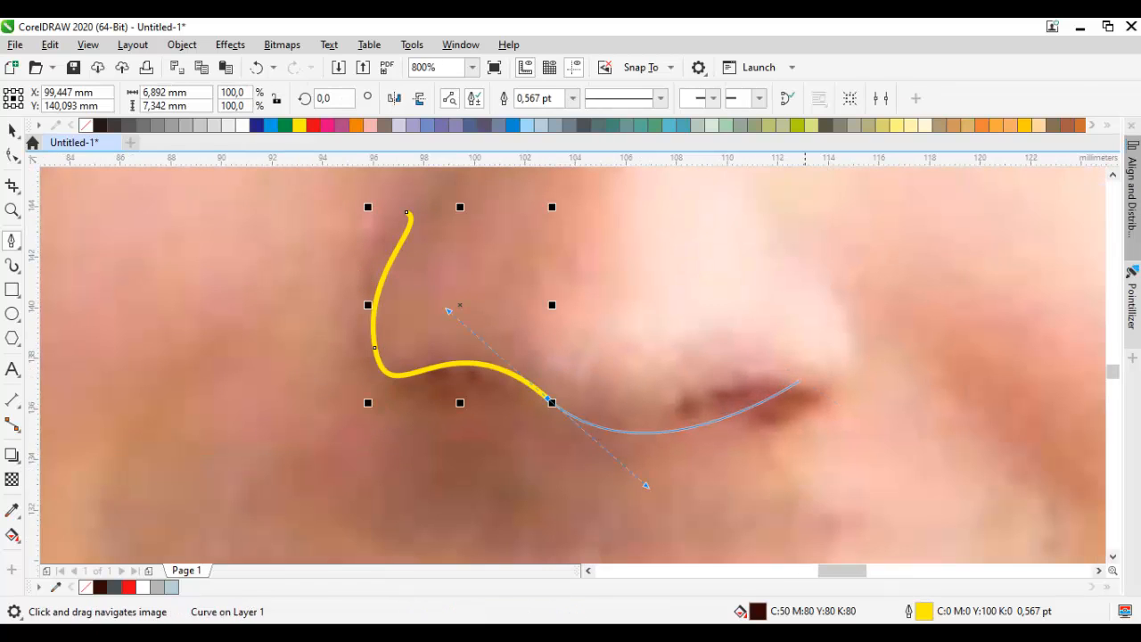
key("ctrl+z")
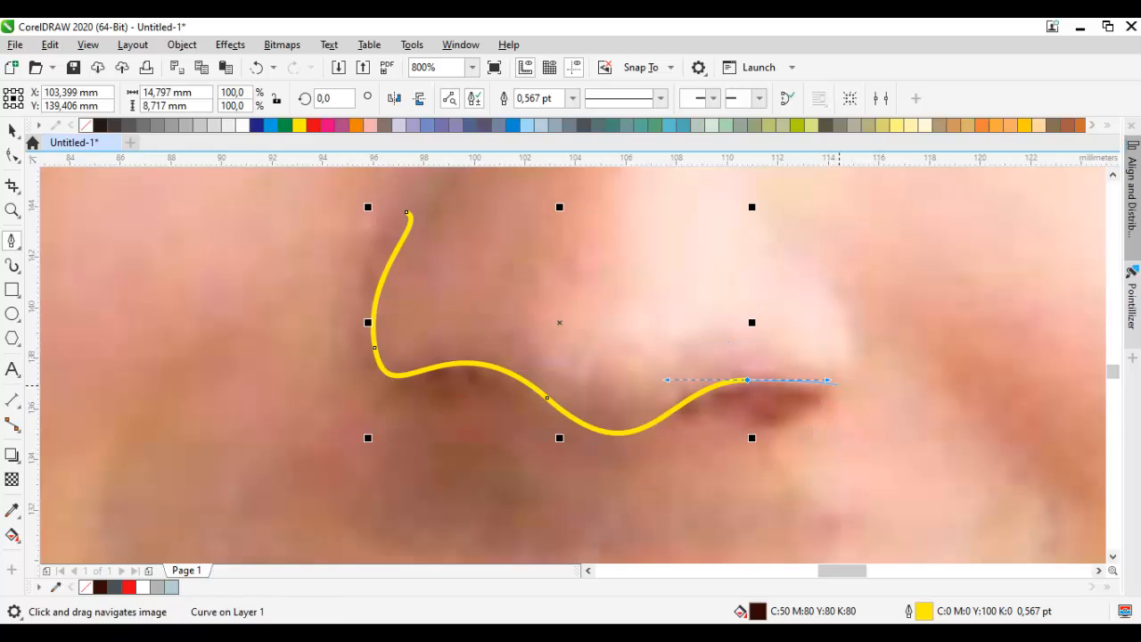
scroll(829, 384, "up", 1)
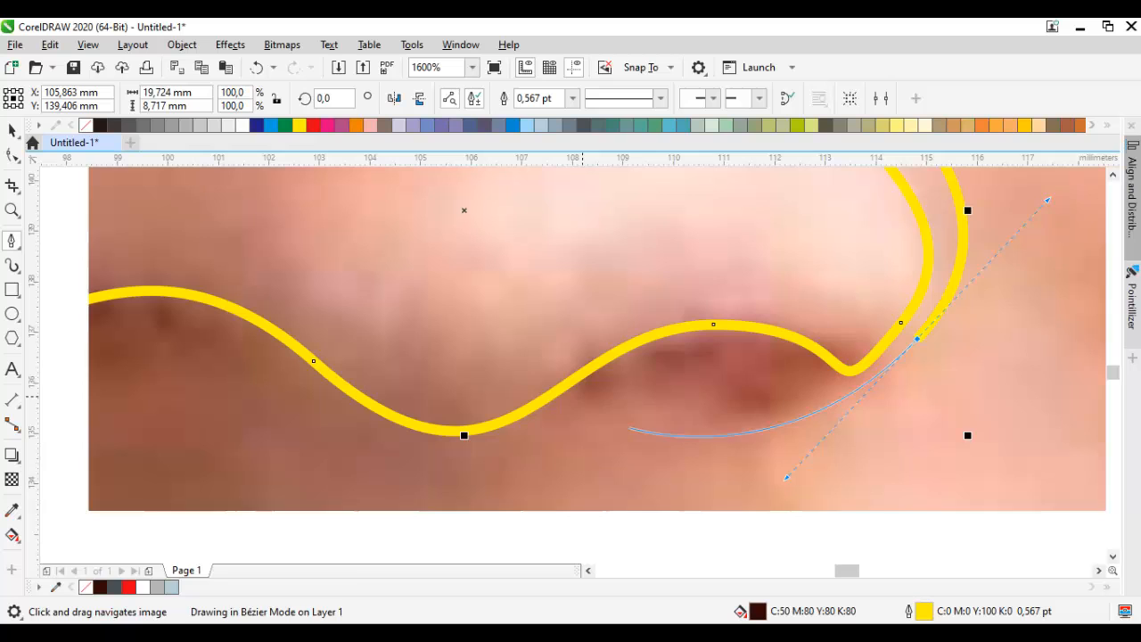
Step: Trace the lower contour of the nose back to the left nostril wing, closing a shape about 20 by 9.2 mm
left_click_drag(578, 418, 477, 496)
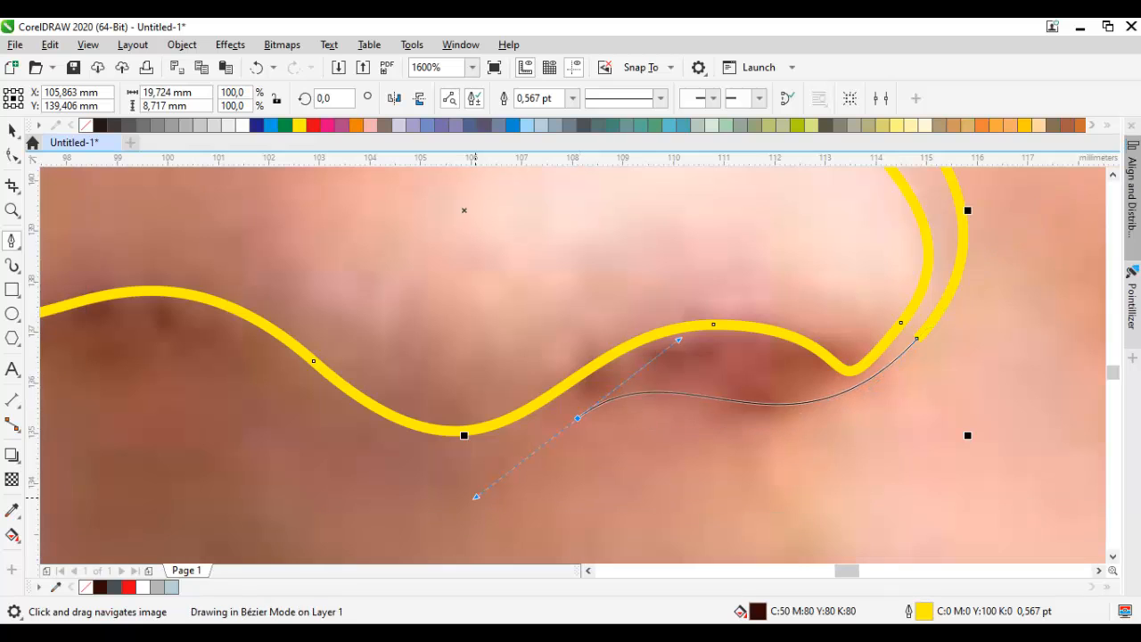
left_click_drag(305, 413, 396, 410)
left_click_drag(182, 359, 465, 436)
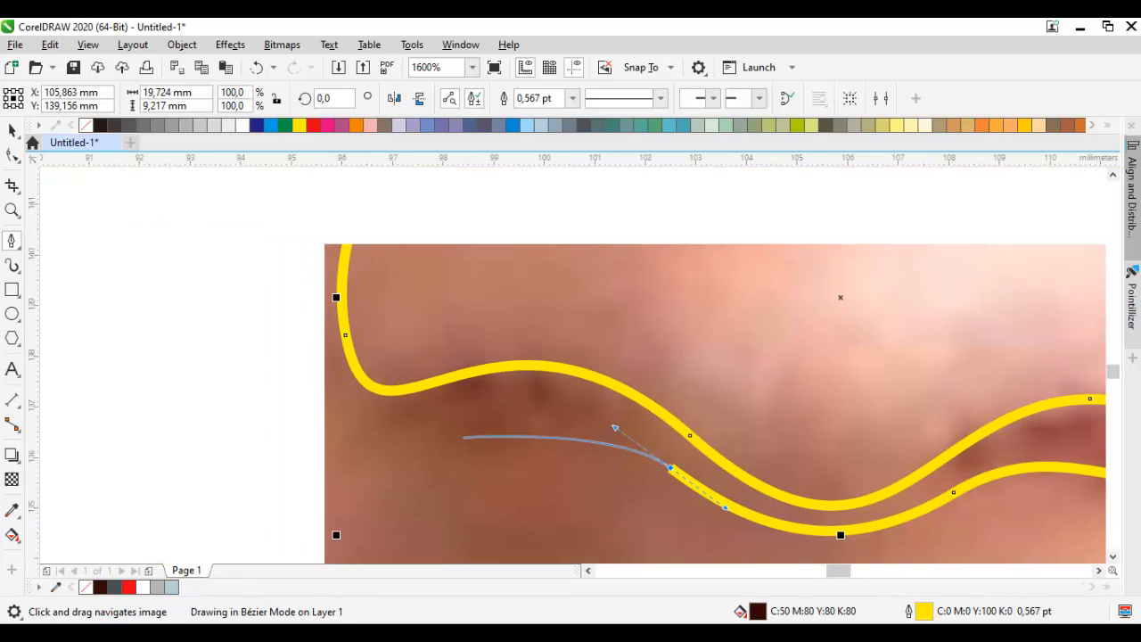
left_click_drag(330, 398, 221, 315)
left_click_drag(289, 247, 293, 350)
left_click_drag(474, 263, 463, 290)
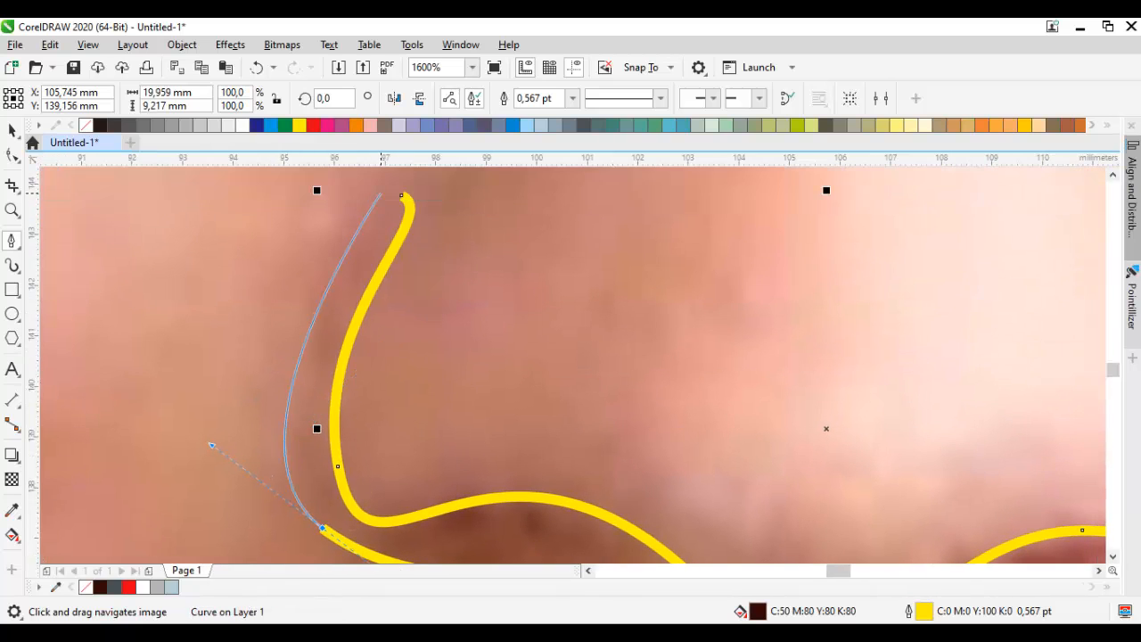
left_click_drag(359, 216, 331, 228)
Step: Adjust the node on the nose shape's left outer edge and remove the outlines from all objects
key("space")
key("F10")
left_click_drag(322, 531, 357, 368)
key("space")
scroll(354, 363, "down", 1)
key("ctrl+a")
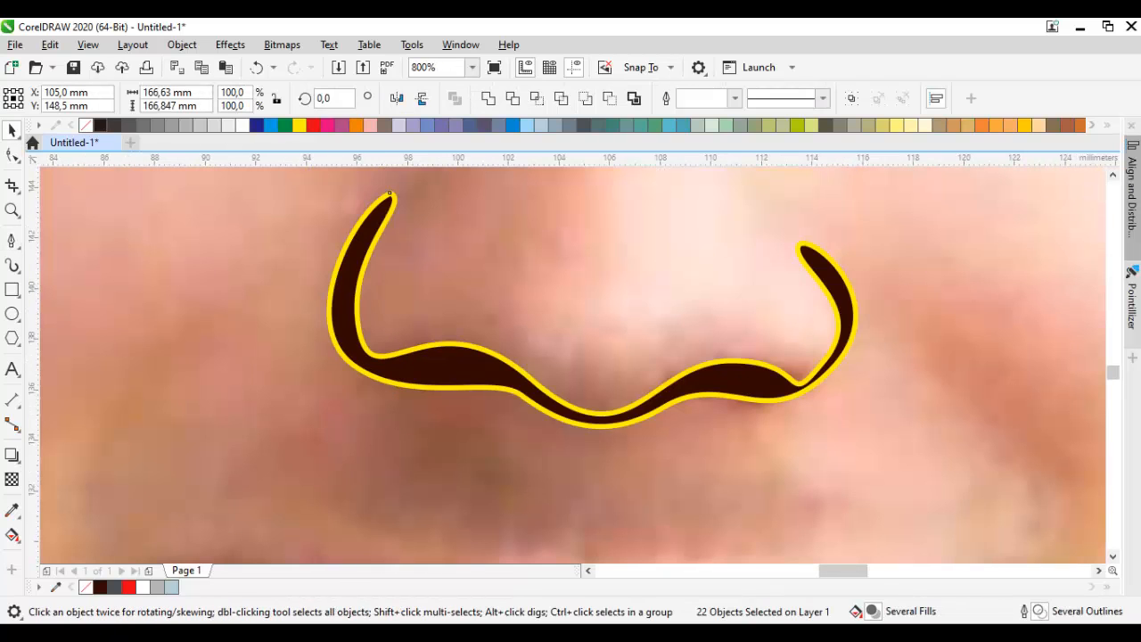
right_click(86, 126)
Step: Reshape the nose shape around the right nostril wing by moving the nodes near its inner corner
left_click(145, 207)
scroll(152, 216, "down", 2)
scroll(334, 259, "up", 3)
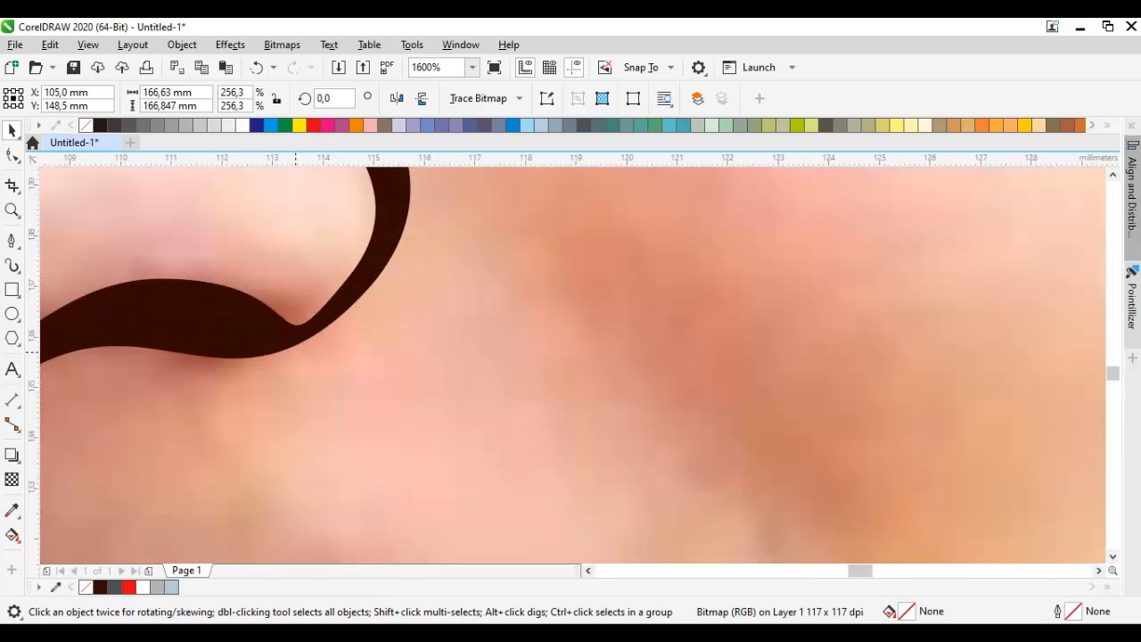
left_click(281, 342)
key("F10")
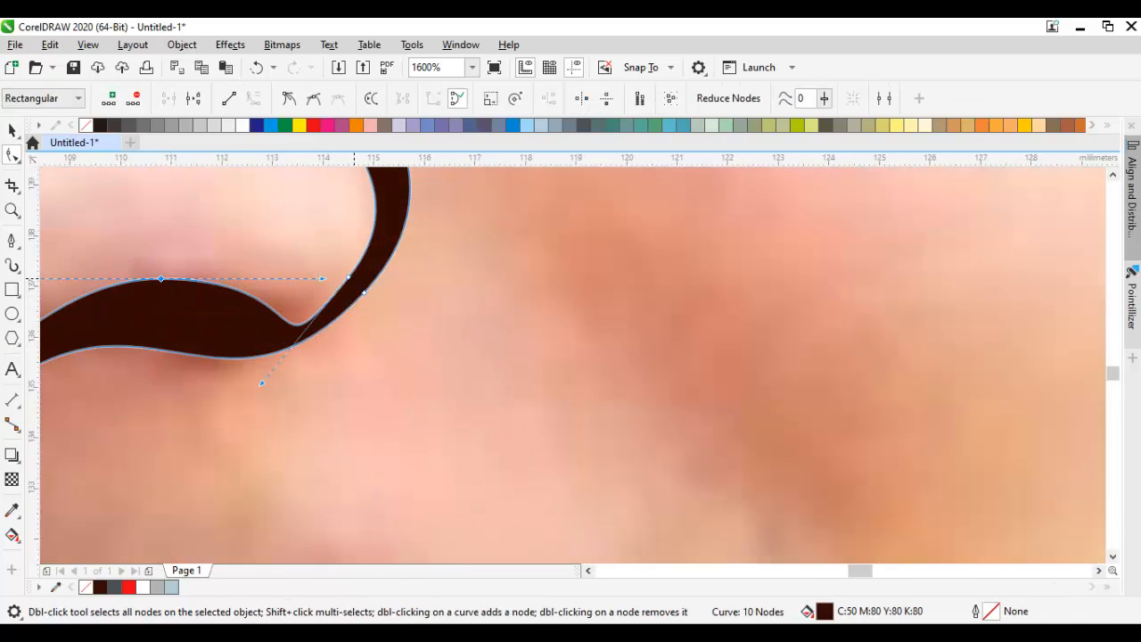
left_click_drag(349, 278, 341, 267)
left_click_drag(411, 205, 375, 318)
left_click_drag(389, 275, 574, 351)
key("space")
Step: Delete the reference photo to view the traced features alone, and undo the deletion
scroll(401, 286, "down", 3)
left_click(446, 294)
scroll(448, 294, "down", 1)
key("Delete")
scroll(521, 430, "up", 1)
key("ctrl+z")
scroll(522, 405, "up", 1)
scroll(475, 355, "up", 2)
Step: Trace the scalloped upper edge of the teeth from left to right, about 23.5 mm wide
key("Escape")
left_click_drag(489, 388, 539, 353)
key("space")
left_click_drag(385, 382, 381, 358)
left_click_drag(416, 266, 417, 266)
left_click(462, 302)
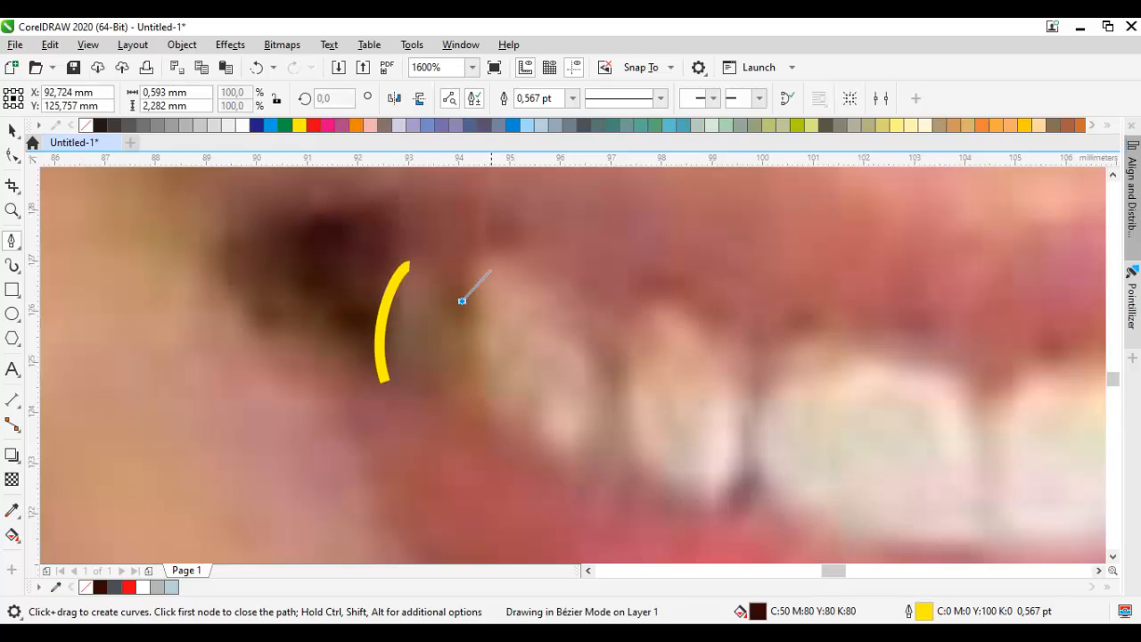
left_click(754, 366)
left_click_drag(926, 345, 476, 359)
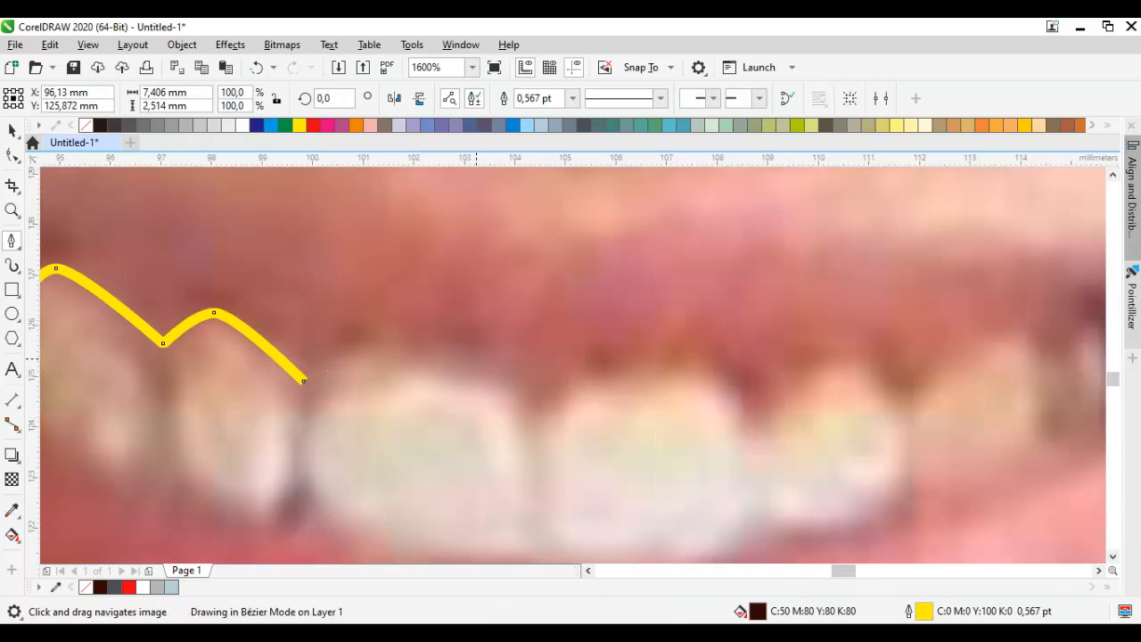
left_click_drag(747, 414, 445, 407)
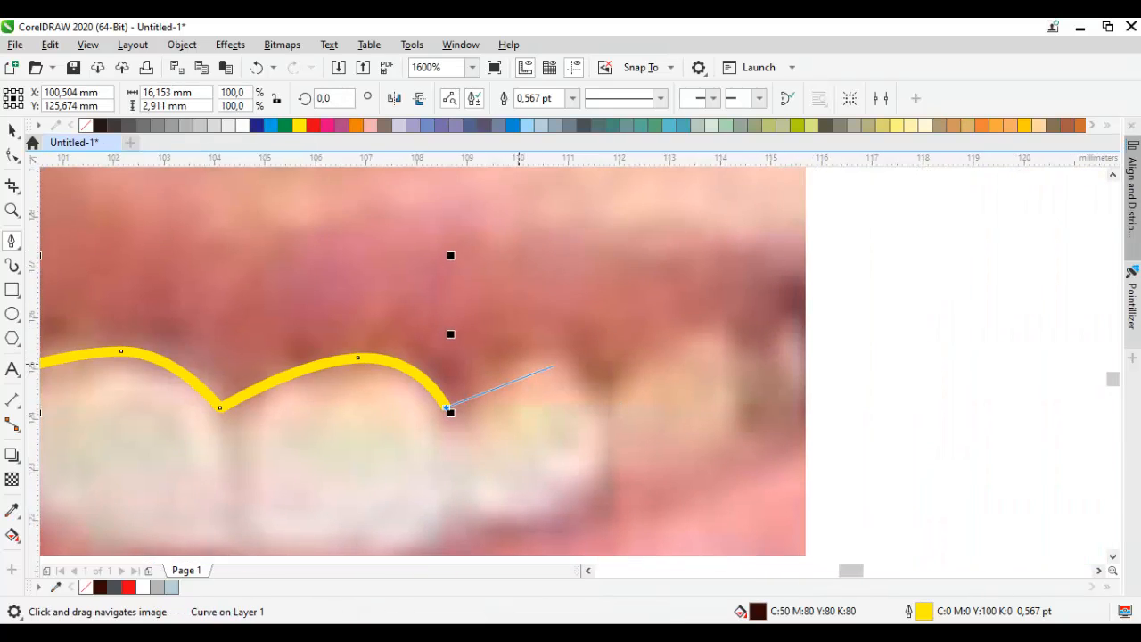
left_click_drag(532, 354, 584, 354)
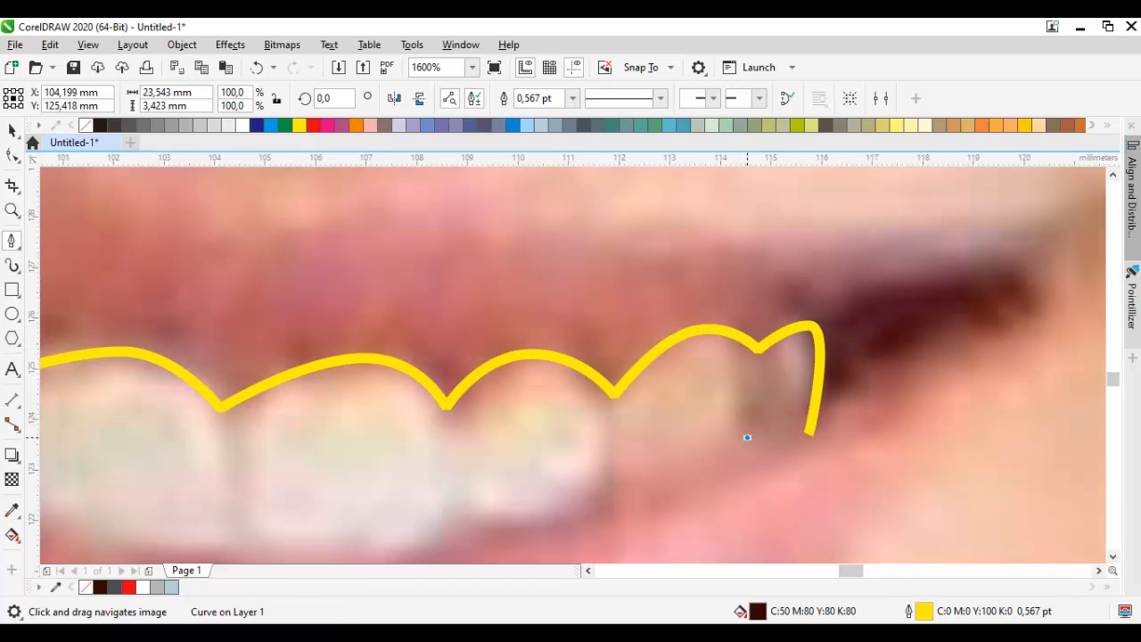
Step: Trace the lower edge of the teeth back to the left end, closing a shape about 23.5 by 6.2 mm
left_click_drag(695, 482, 662, 493)
left_click(620, 485)
left_click_drag(544, 537, 703, 408)
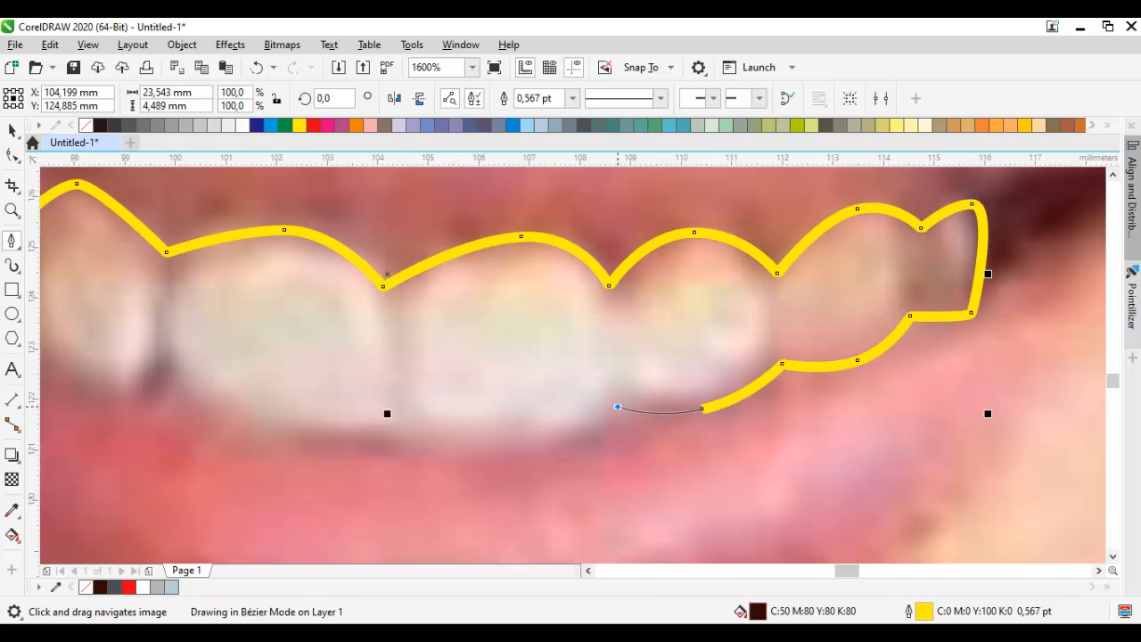
left_click_drag(533, 454, 532, 428)
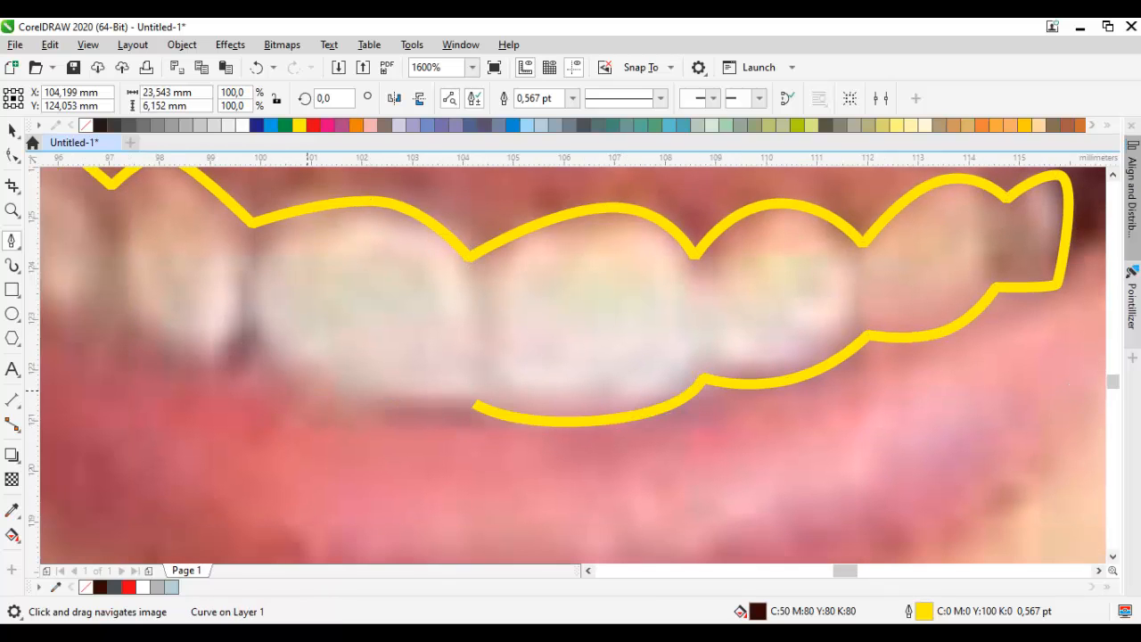
left_click_drag(253, 342, 595, 350)
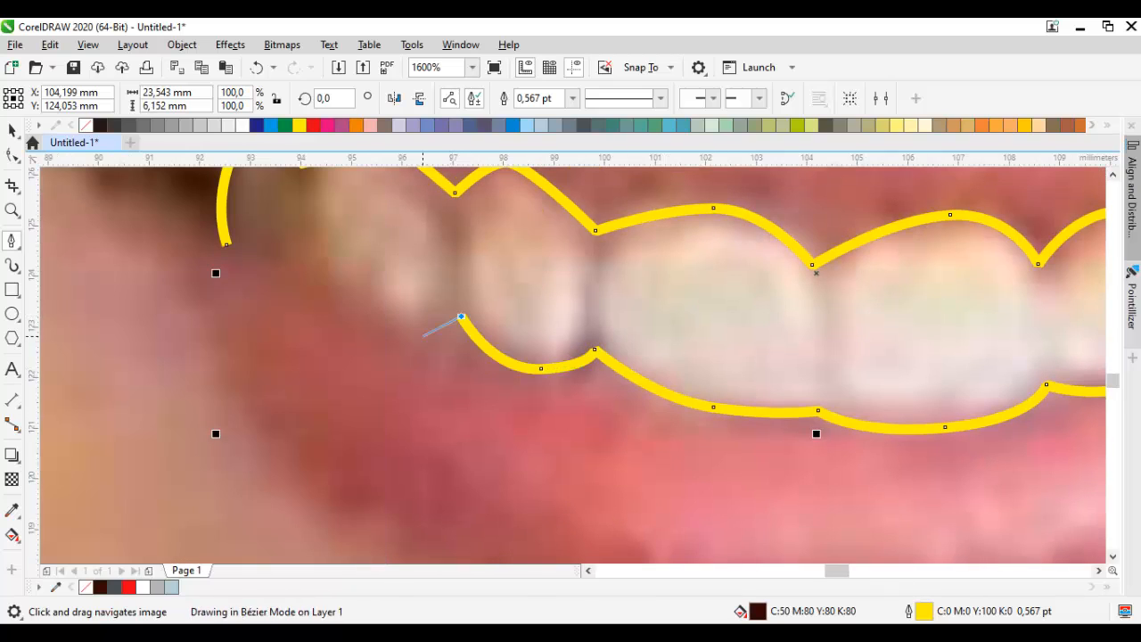
left_click_drag(389, 331, 446, 370)
left_click(373, 305)
left_click_drag(283, 285, 258, 272)
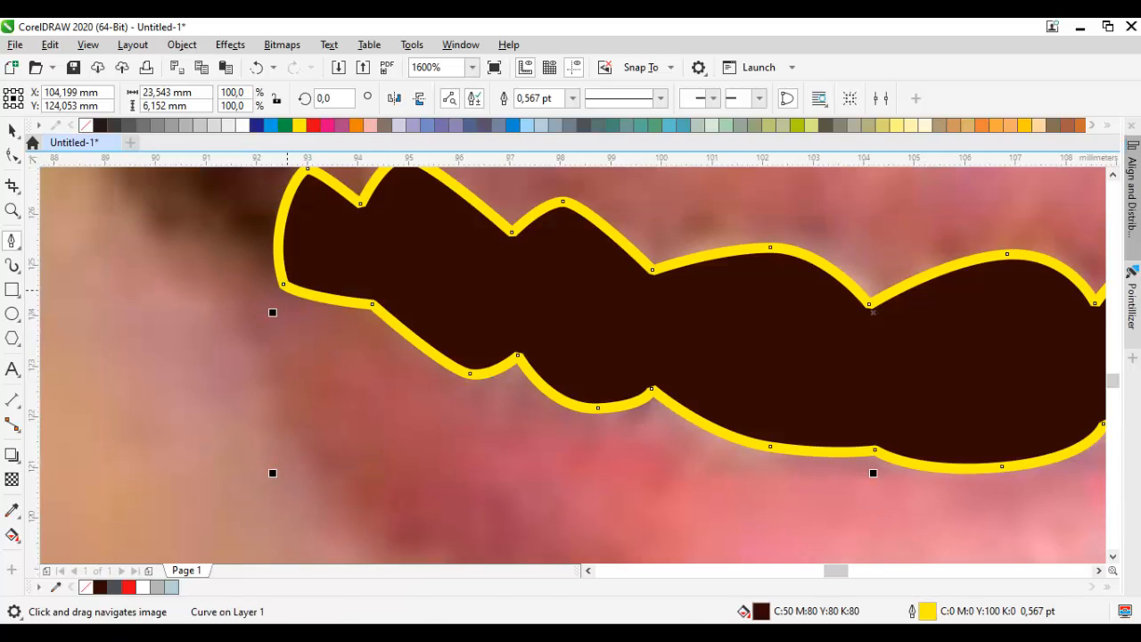
Step: Fill the teeth shape with white and adjust the node at its lower left end
left_click(12, 131)
left_click(243, 126)
left_click_drag(366, 216, 423, 306)
key("F10")
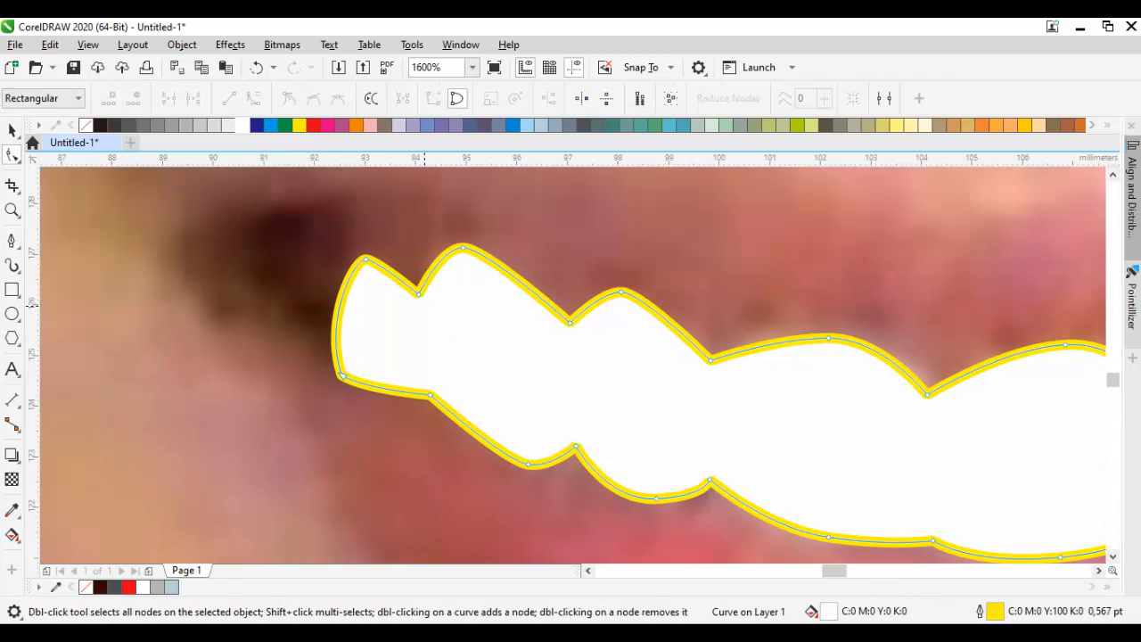
scroll(309, 367, "up", 1)
left_click_drag(375, 382, 371, 344)
scroll(385, 367, "down", 1)
Step: Trace the upper edge of the mouth opening above the teeth from the left to the right corner, about 31.1 mm wide
left_click(12, 240)
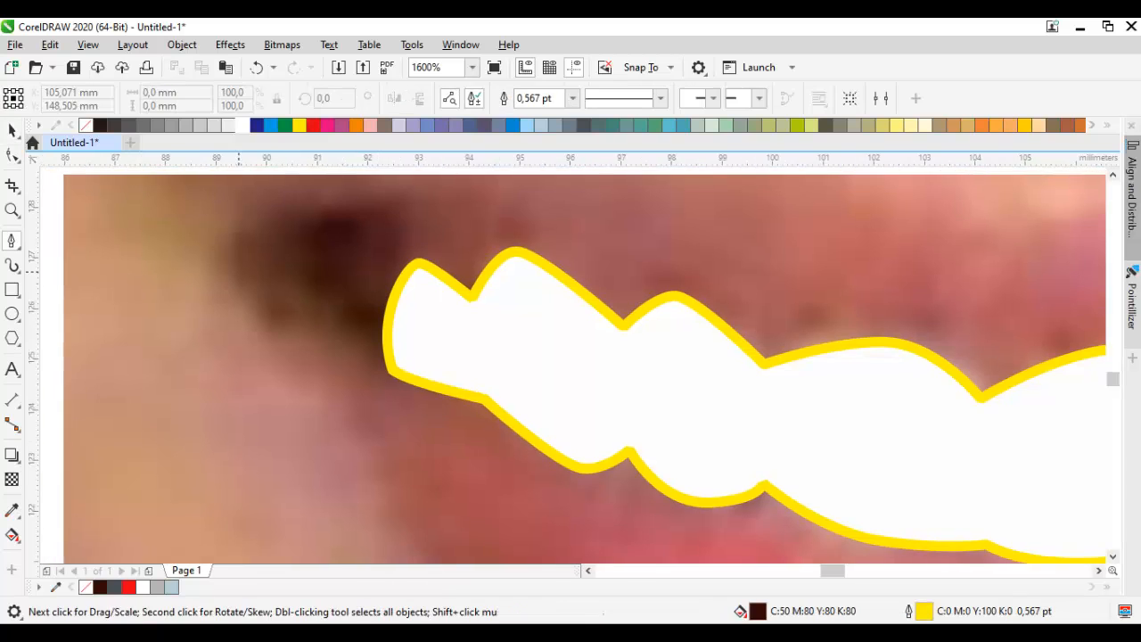
left_click_drag(240, 272, 184, 333)
left_click(388, 310)
left_click_drag(738, 401, 355, 378)
left_click_drag(847, 414, 668, 413)
left_click_drag(556, 384, 610, 377)
left_click_drag(985, 330, 586, 380)
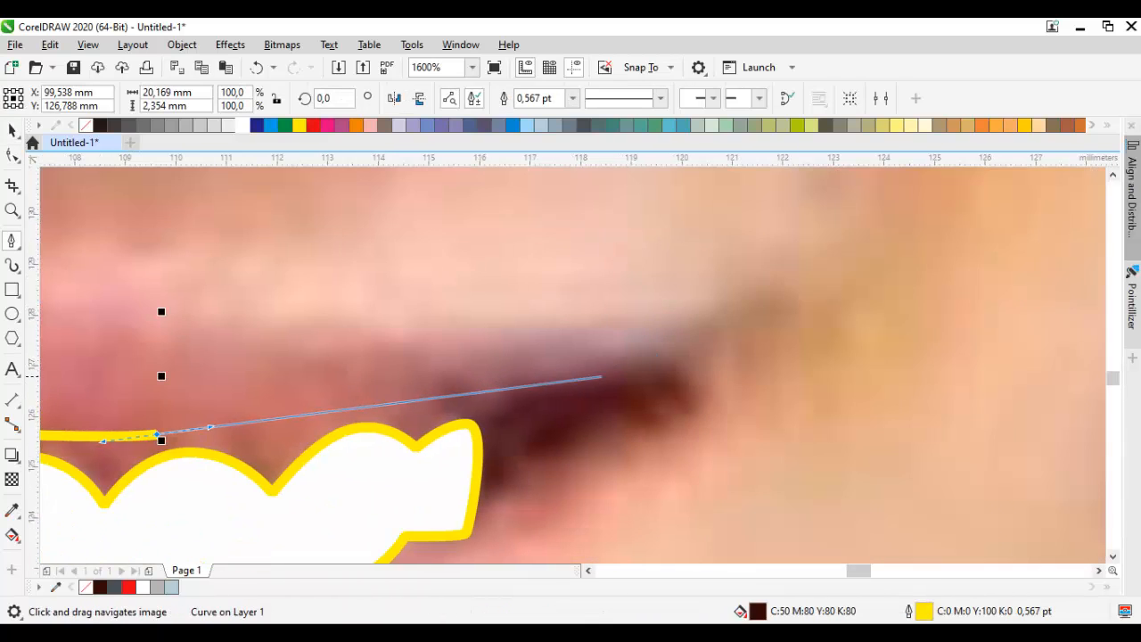
left_click_drag(706, 346, 707, 346)
left_click(711, 425)
left_click(618, 428)
Step: Trace the lower edge of the mouth opening beneath the teeth, closing a shape about 31.1 by 7.3 mm
left_click_drag(517, 480, 668, 297)
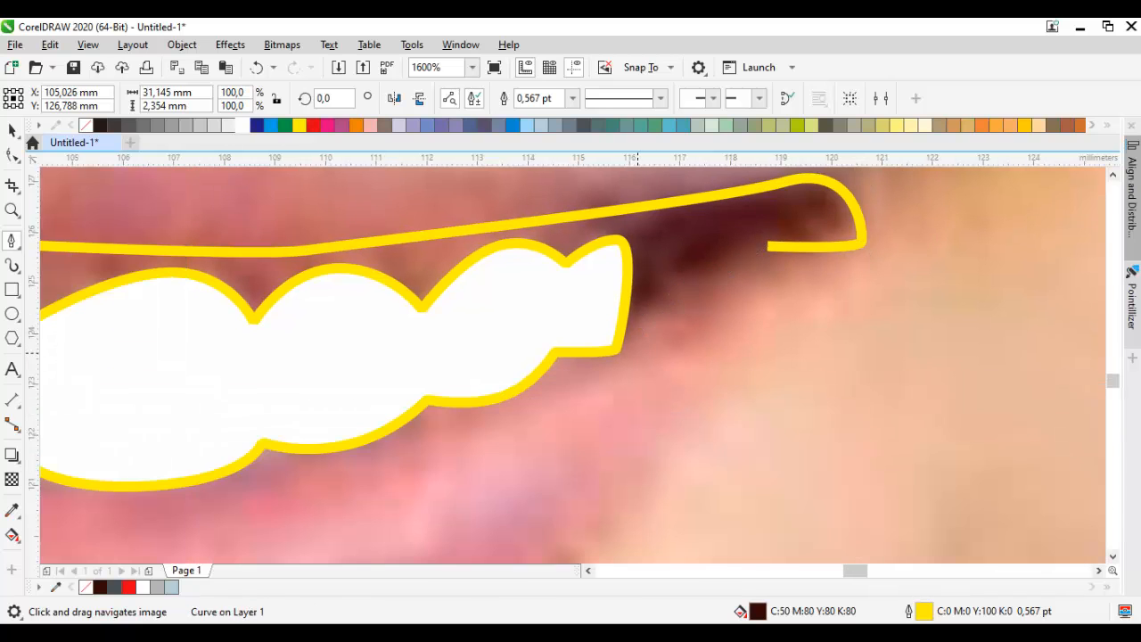
left_click_drag(621, 368, 599, 372)
left_click_drag(598, 372, 777, 284)
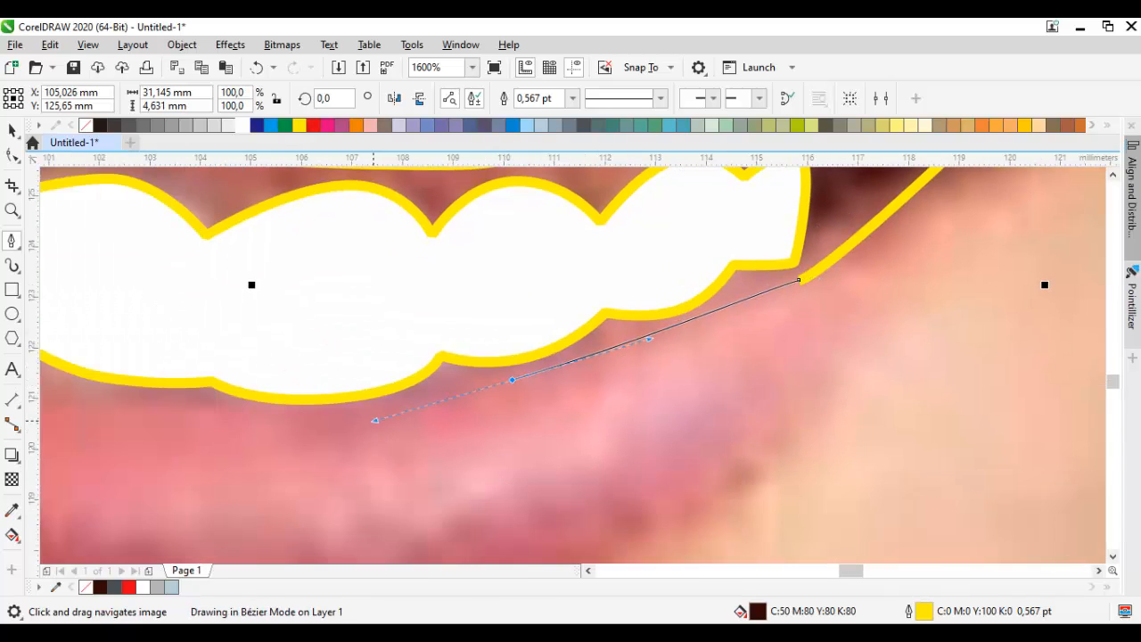
left_click_drag(375, 420, 360, 422)
left_click_drag(209, 418, 604, 423)
left_click_drag(287, 386, 282, 383)
left_click_drag(163, 318, 548, 436)
left_click_drag(370, 281, 366, 276)
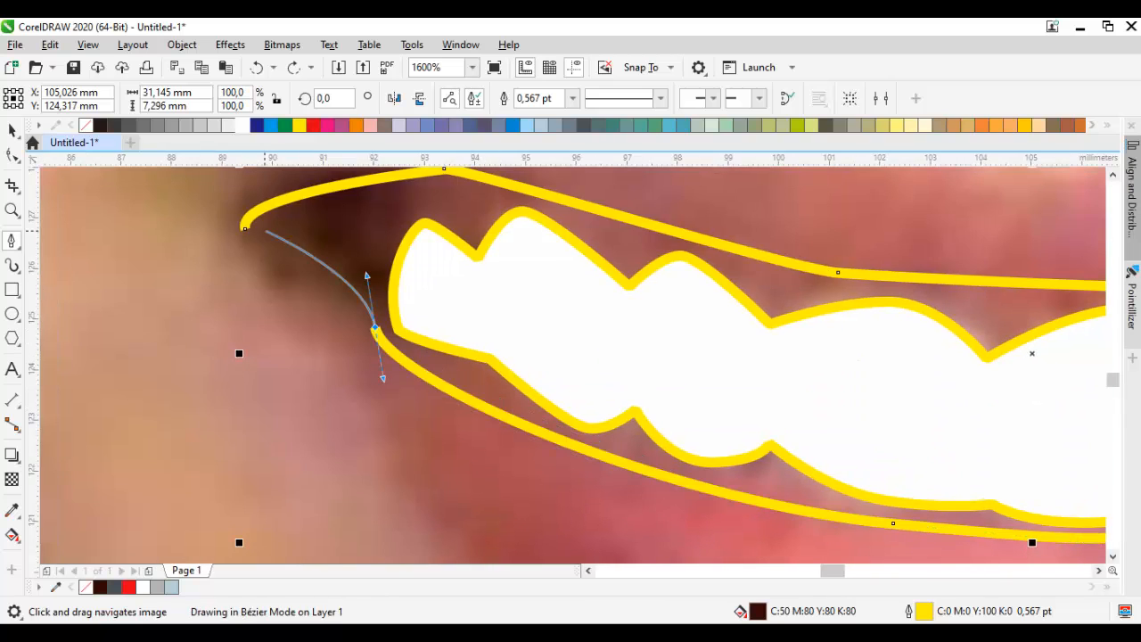
left_click(247, 229)
Step: Order the mouth opening directly in front of the photo, behind the teeth, and remove the outlines from all objects
right_click(538, 239)
mouse_move(584, 268)
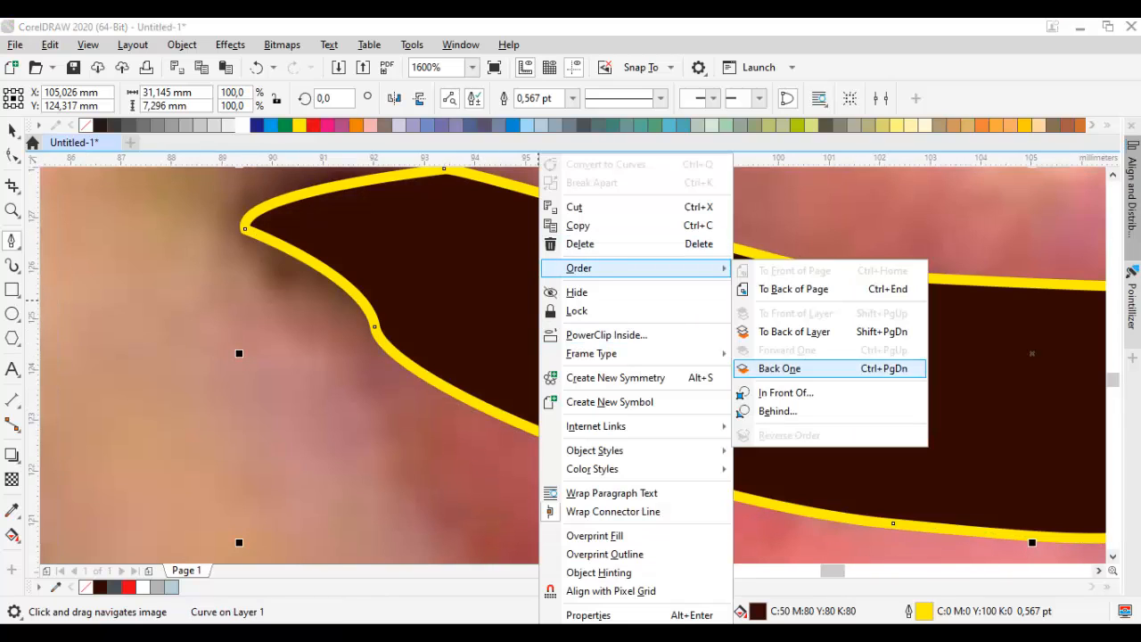
left_click(793, 393)
left_click(884, 248)
double_click(13, 131)
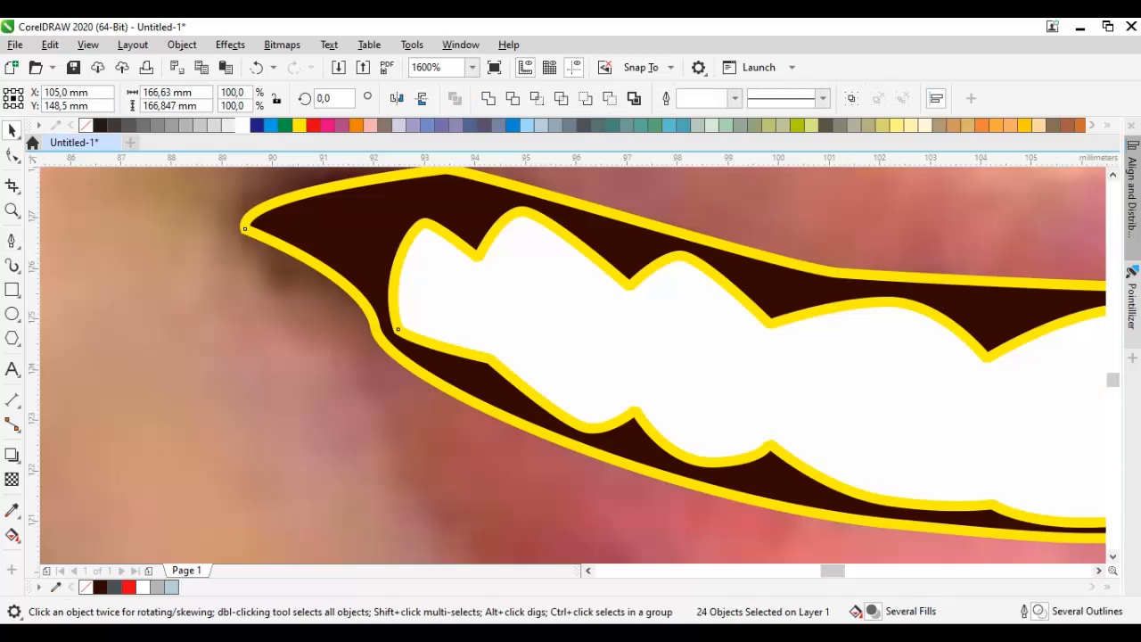
scroll(388, 290, "down", 4)
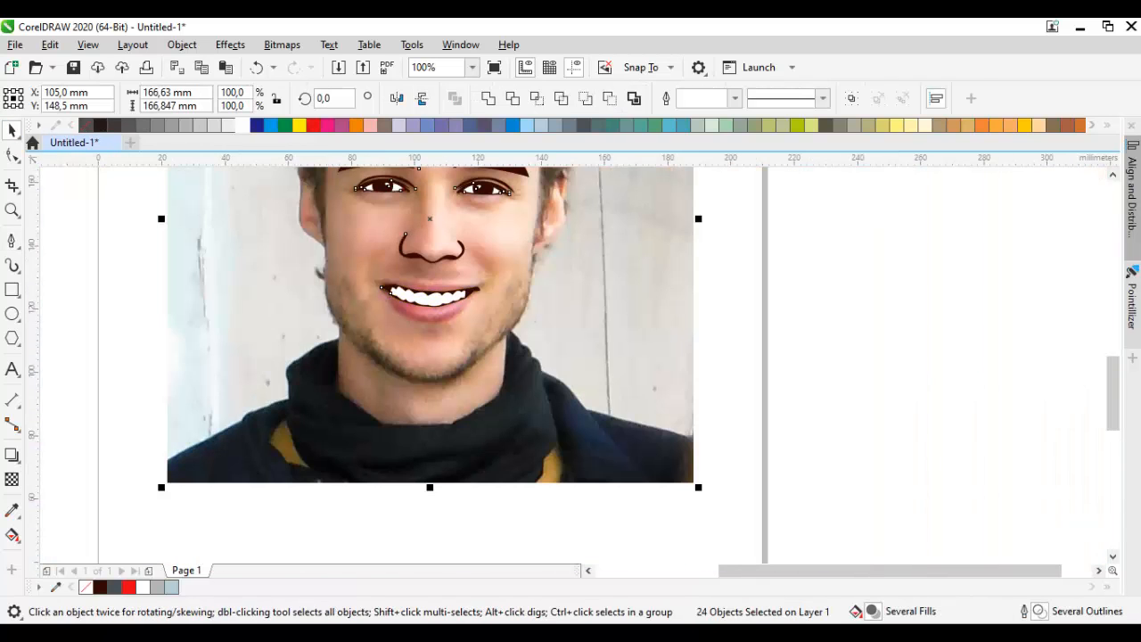
Step: Temporarily delete the photo to check the eyes, nose and mouth on their own, and restore it
key("Escape")
left_click_drag(265, 244, 619, 383)
scroll(284, 383, "down", 1)
left_click(488, 385)
key("ctrl+z")
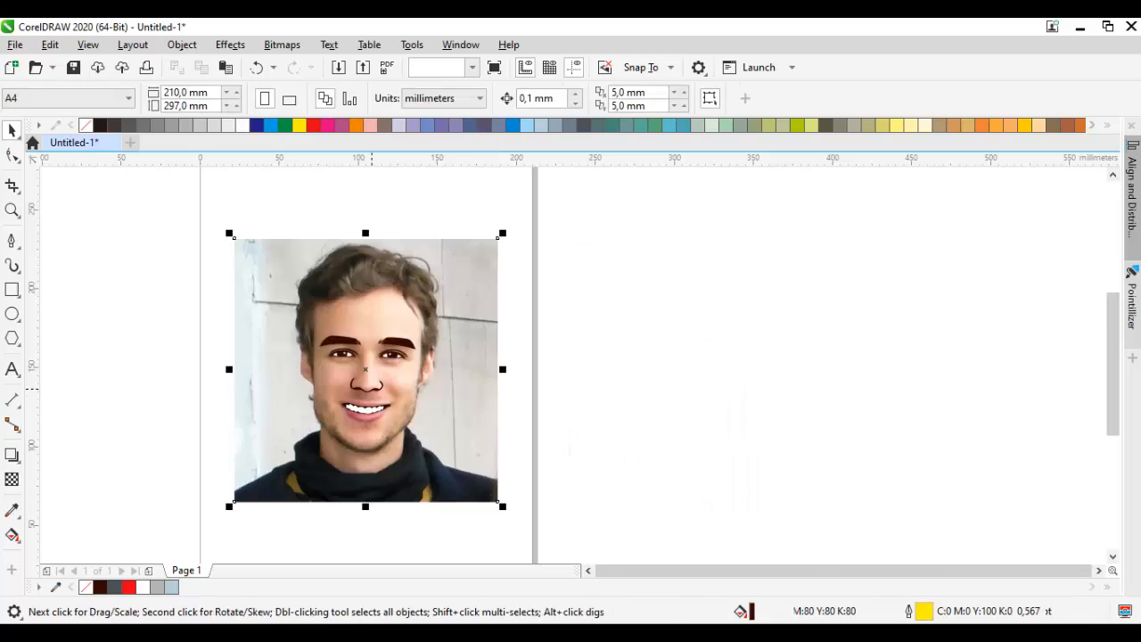
scroll(371, 390, "up", 4)
key("Escape")
Step: Trace the upper lip's top edge from the middle dip to the left corner of the mouth
left_click_drag(327, 462, 468, 443)
scroll(473, 443, "up", 1)
key("p")
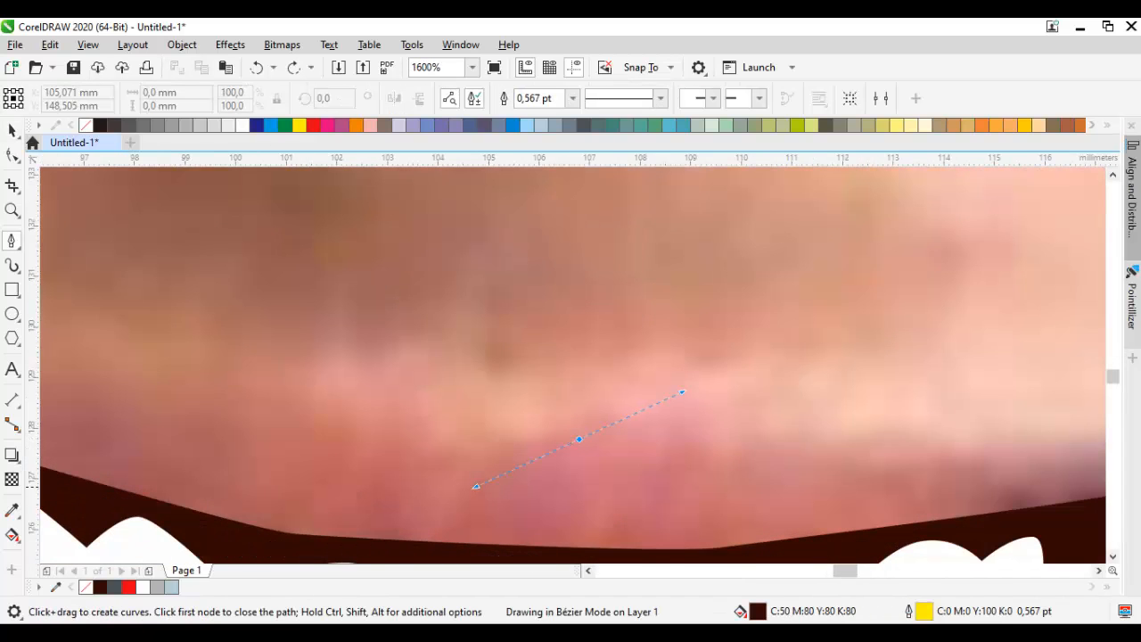
scroll(399, 439, "down", 1)
scroll(465, 395, "up", 1)
left_click_drag(151, 424, 311, 422)
key("ctrl+z")
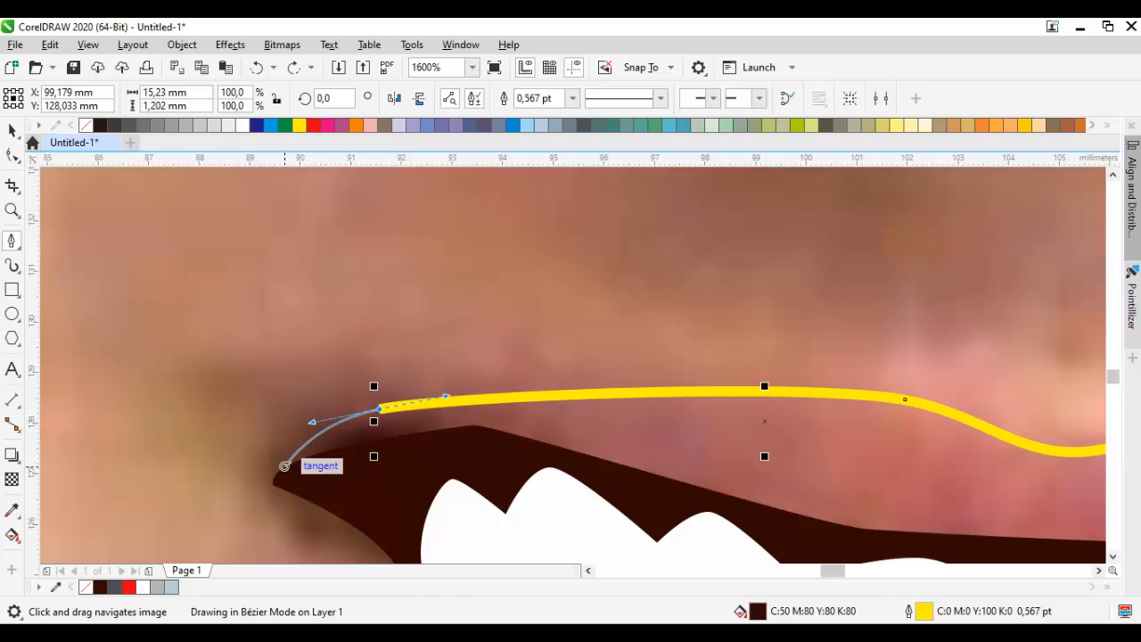
left_click(278, 472)
Step: Continue the upper lip curve from the left mouth corner across the teeth to the right mouth corner
scroll(333, 483, "down", 1)
left_click_drag(507, 518, 280, 415)
left_click(280, 416)
left_click_drag(551, 454, 613, 459)
scroll(840, 378, "up", 1)
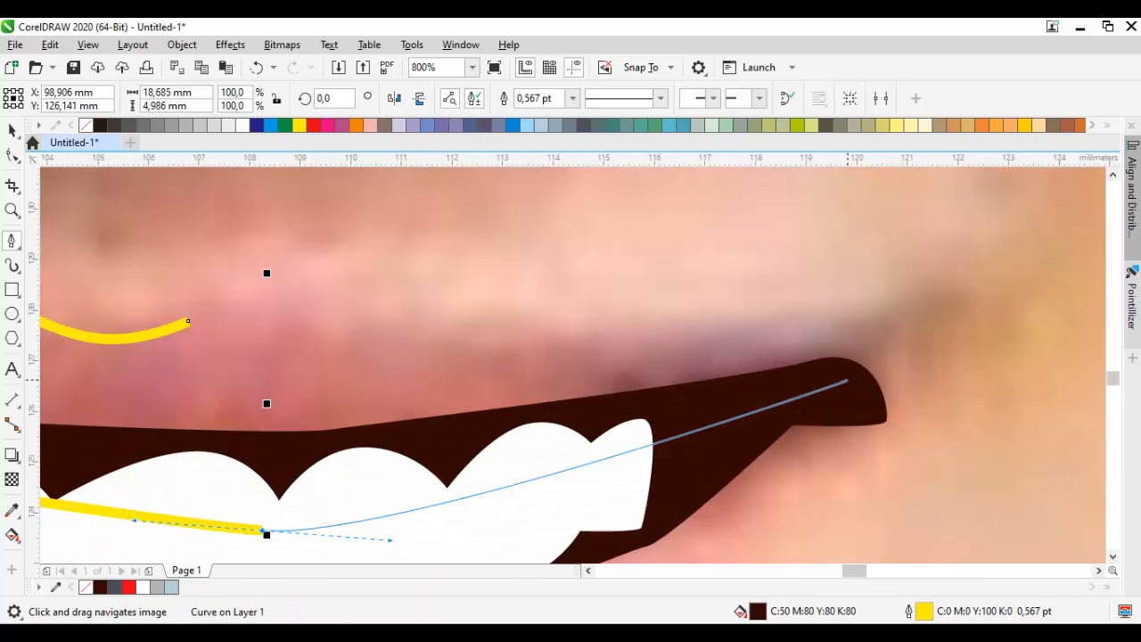
left_click(840, 378)
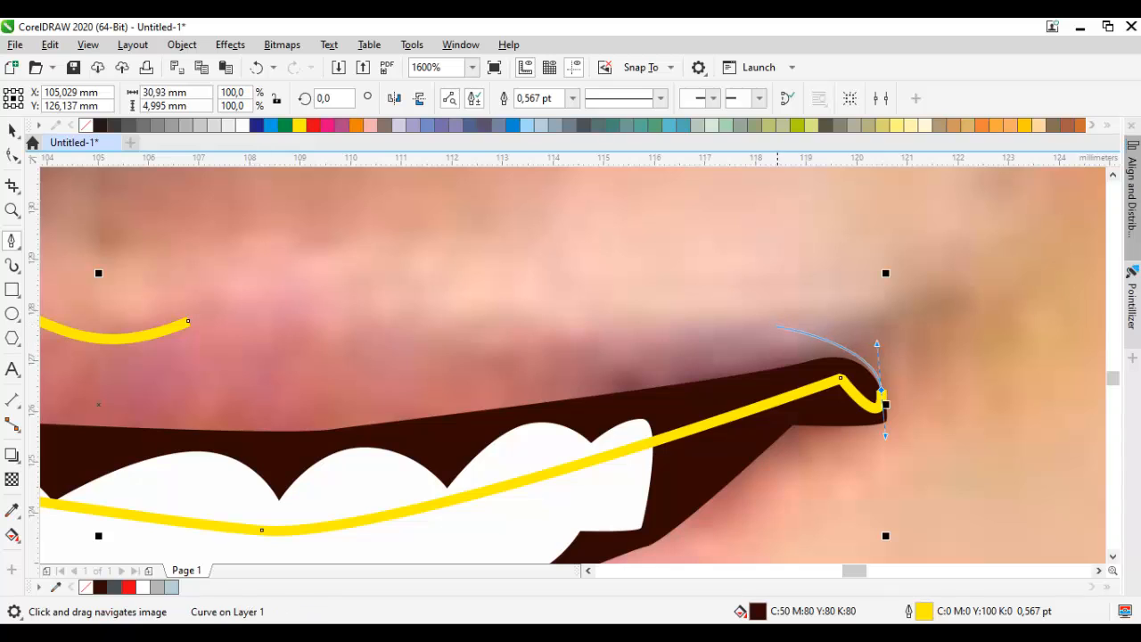
Step: Trace the upper lip's top edge from the right corner back to the middle, closing a shape about 30.9 by 5 mm
left_click_drag(271, 315, 439, 315)
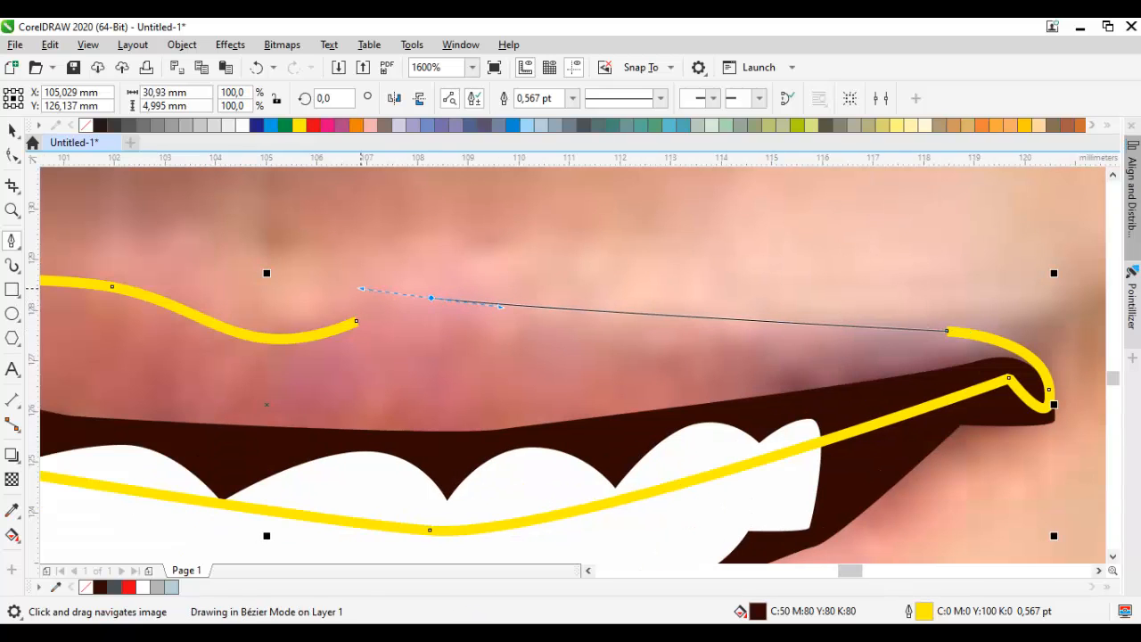
left_click_drag(361, 288, 368, 289)
key("ctrl+z")
left_click_drag(441, 304, 366, 312)
left_click(356, 321)
Step: Reshape the upper lip's top edge beside the middle dip so the curve follows the photo
key("F10")
scroll(336, 328, "up", 1)
left_click_drag(391, 263, 440, 268)
left_click(534, 285)
left_click_drag(536, 284, 563, 295)
scroll(650, 301, "down", 1)
left_click(537, 327)
Step: Make the node just right of the upper lip's dip smooth and refine the curve on both sides of the dip
scroll(491, 331, "up", 1)
right_click(482, 302)
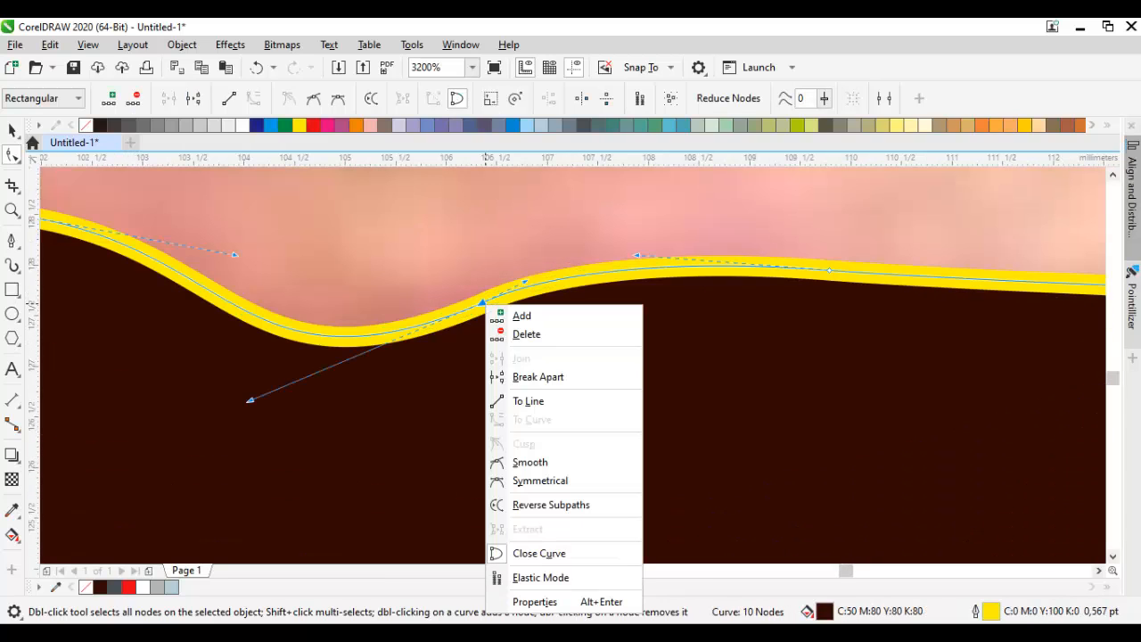
left_click(502, 461)
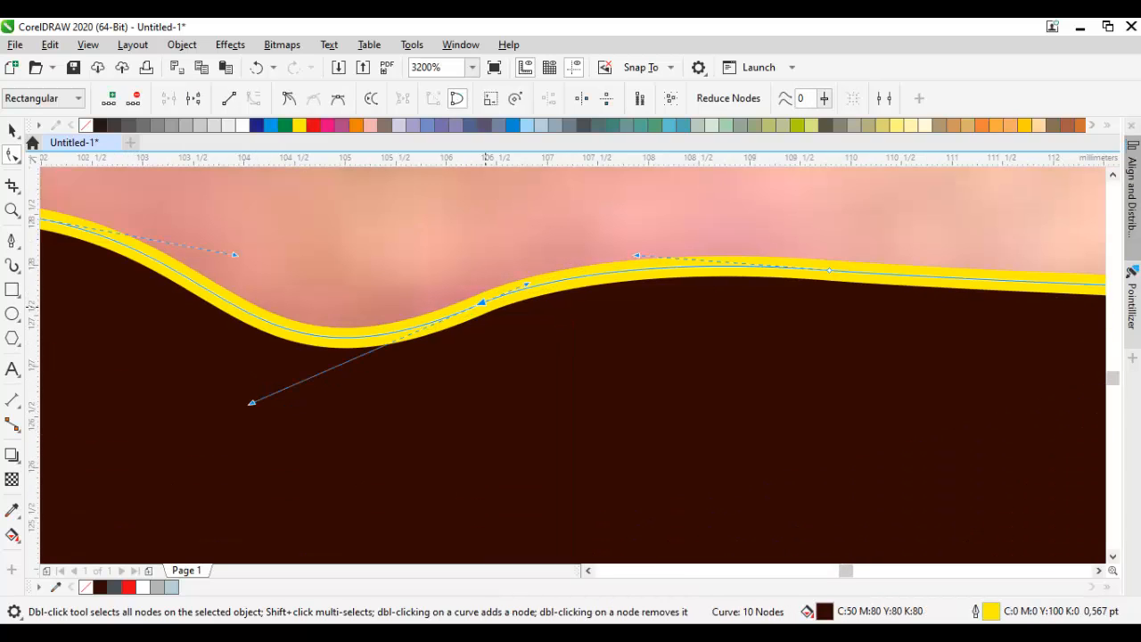
left_click_drag(252, 403, 595, 396)
right_click(387, 251)
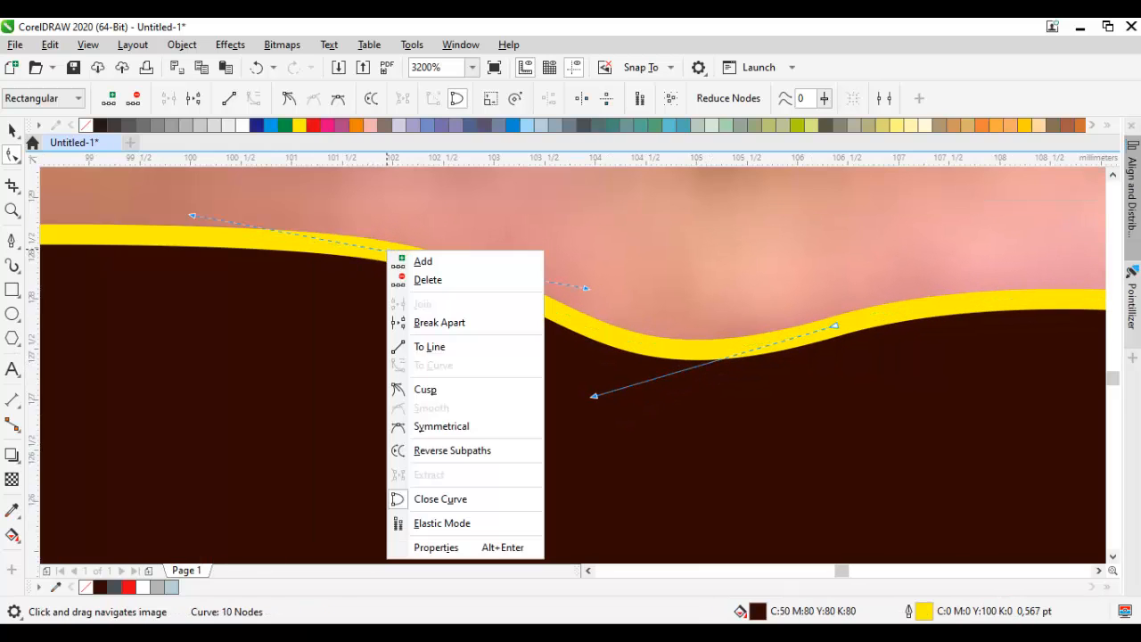
left_click(338, 348)
mouse_move(377, 249)
left_mouse_down()
mouse_move(362, 247)
mouse_move(390, 244)
left_mouse_up()
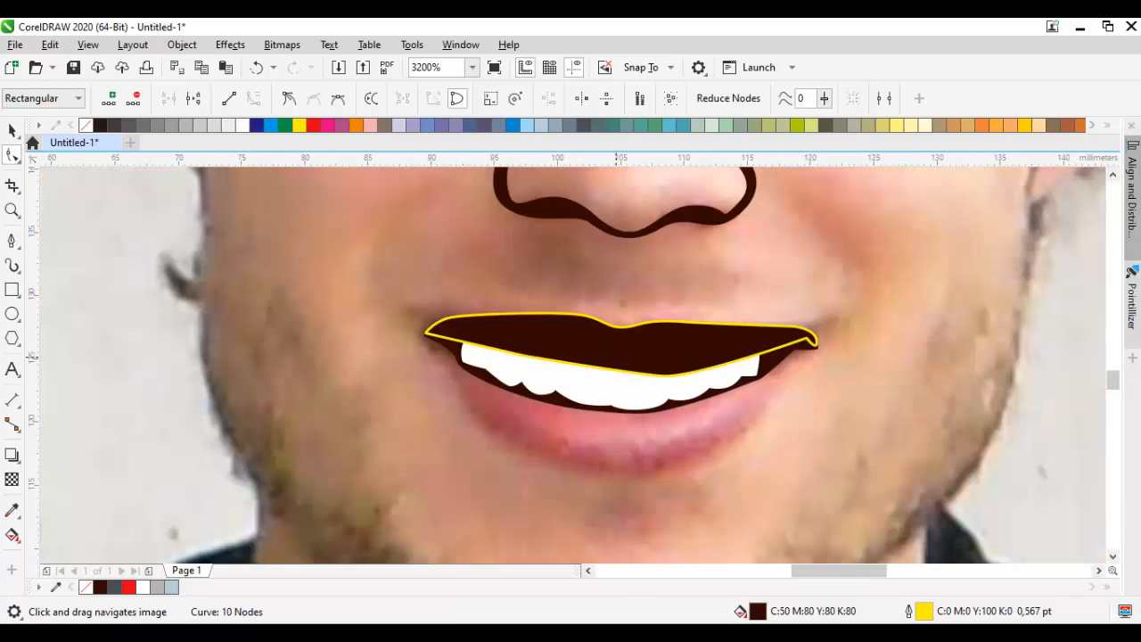
Step: Place the upper lip shape behind the mouth opening and teeth
key("space")
right_click(616, 358)
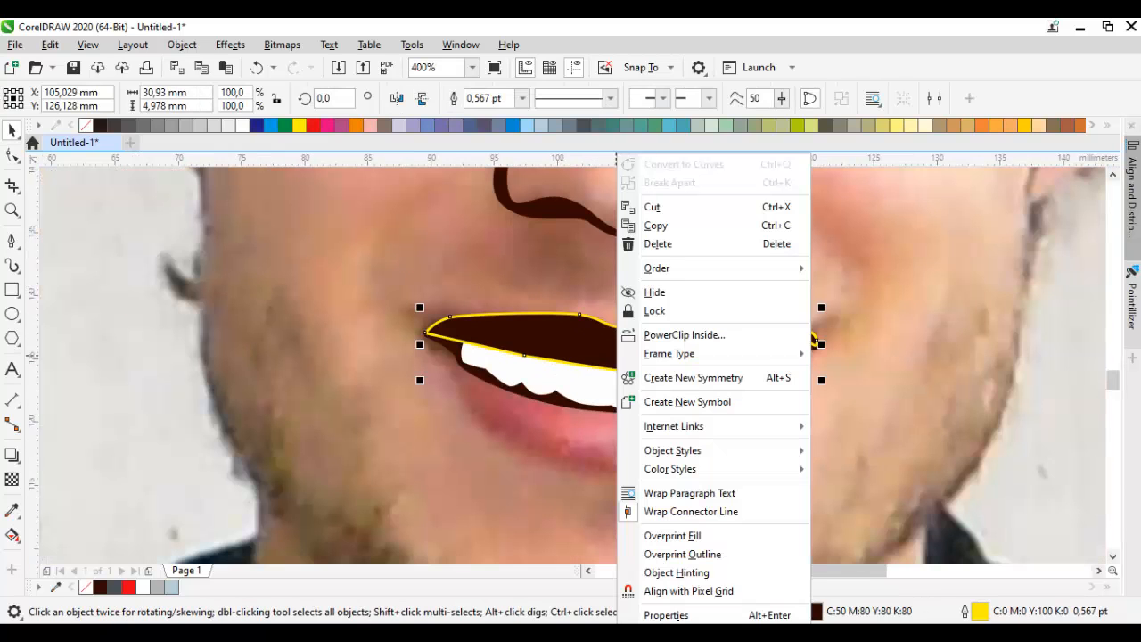
mouse_move(660, 269)
left_click(858, 390)
left_click(858, 385)
scroll(638, 321, "up", 2)
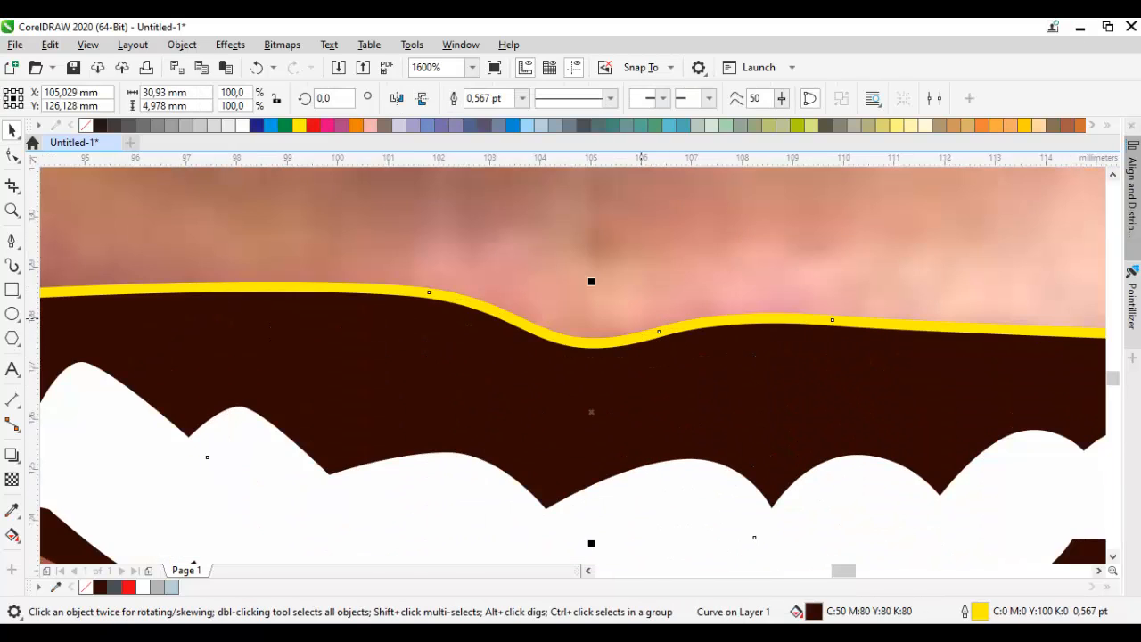
scroll(637, 321, "up", 1)
key("F10")
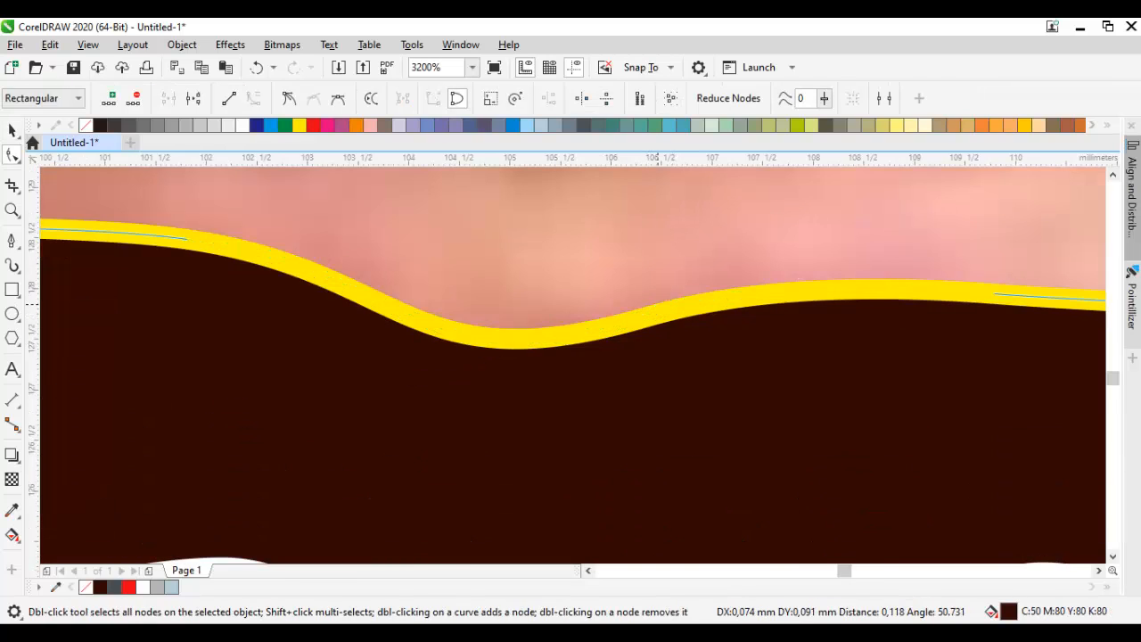
scroll(646, 316, "down", 1)
key("space")
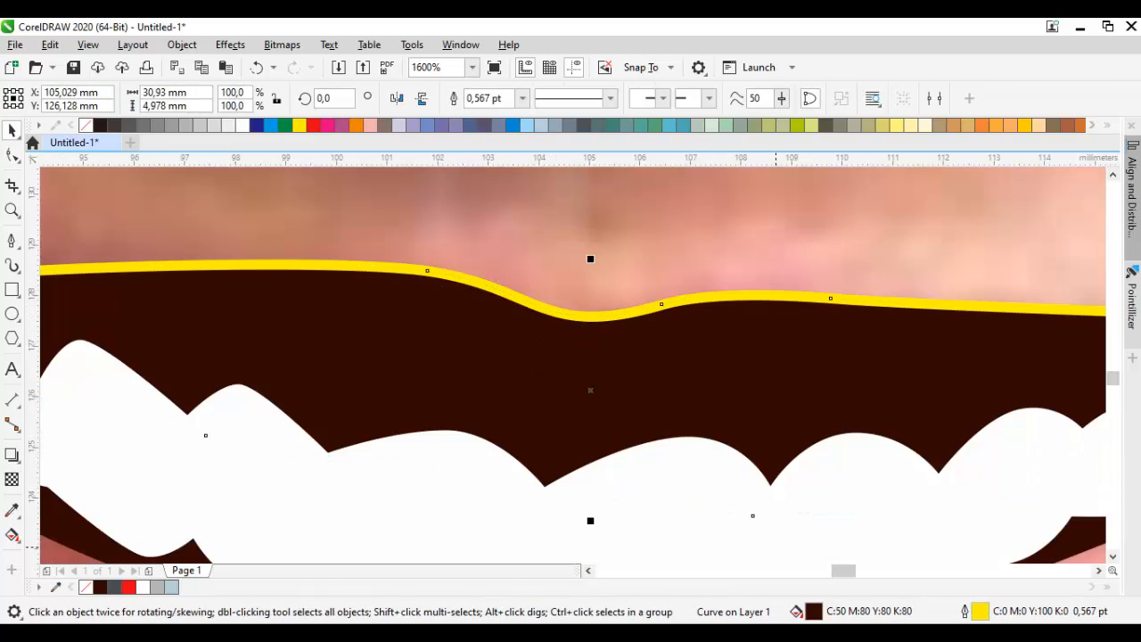
Step: Fill the upper lip with a uniform brownish red, C31 M80 Y73 K0
key("shift+F11")
left_click(439, 268)
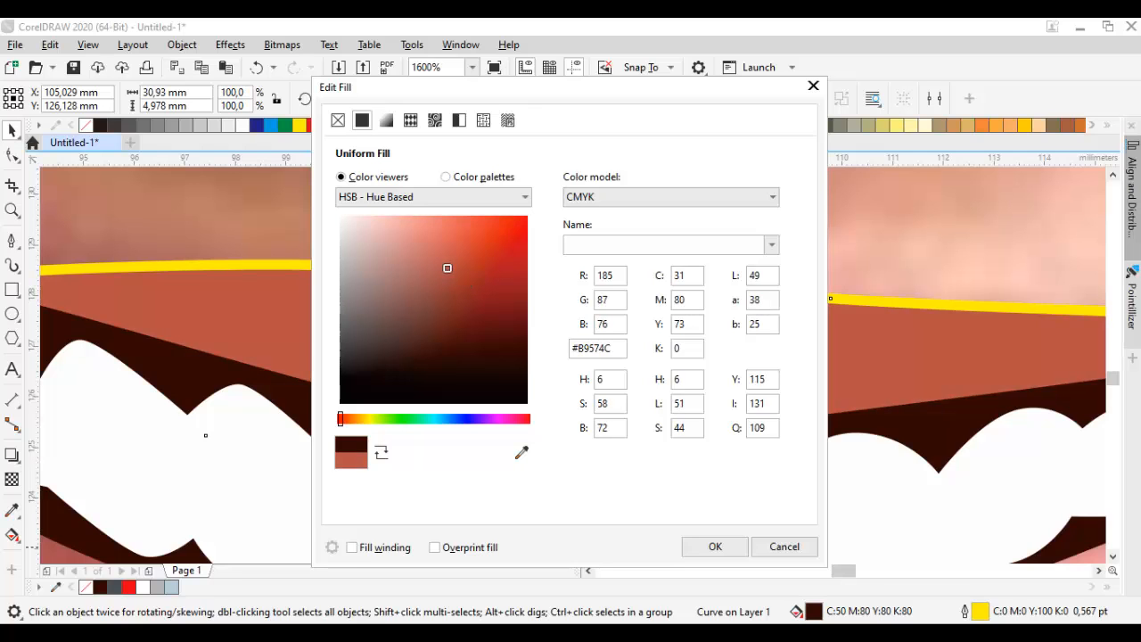
left_click(716, 546)
scroll(701, 535, "down", 2)
left_click(911, 370)
scroll(912, 370, "down", 1)
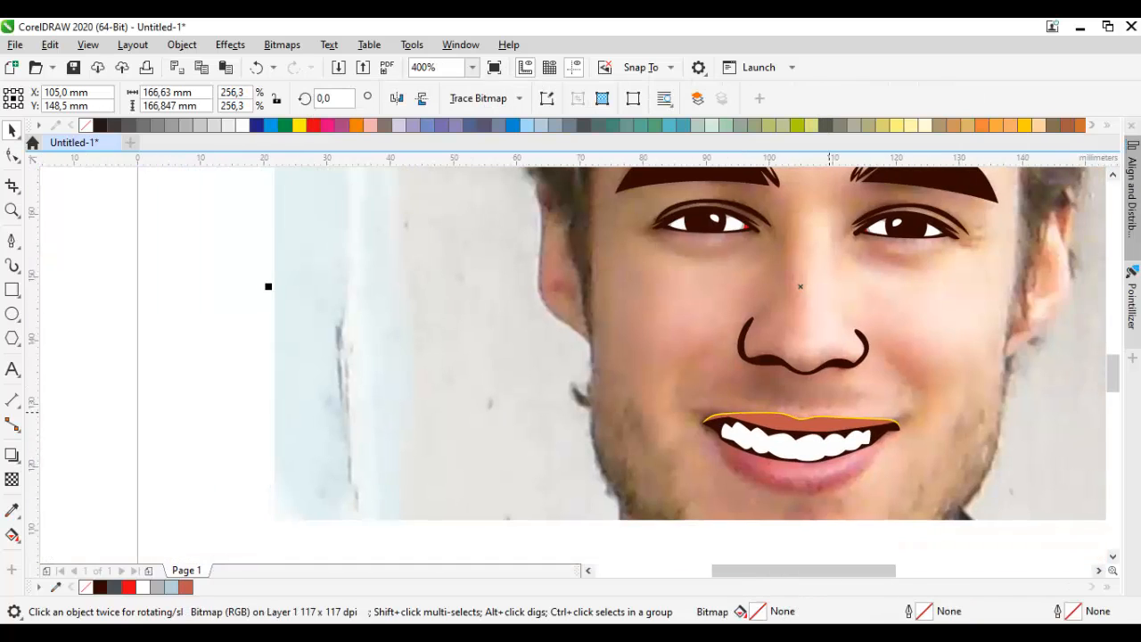
Step: Trace the lower lip's outer edge from the left mouth corner around the bottom to the right mouth corner
key("space")
scroll(700, 451, "up", 1)
scroll(714, 442, "up", 2)
left_click_drag(675, 280, 721, 283)
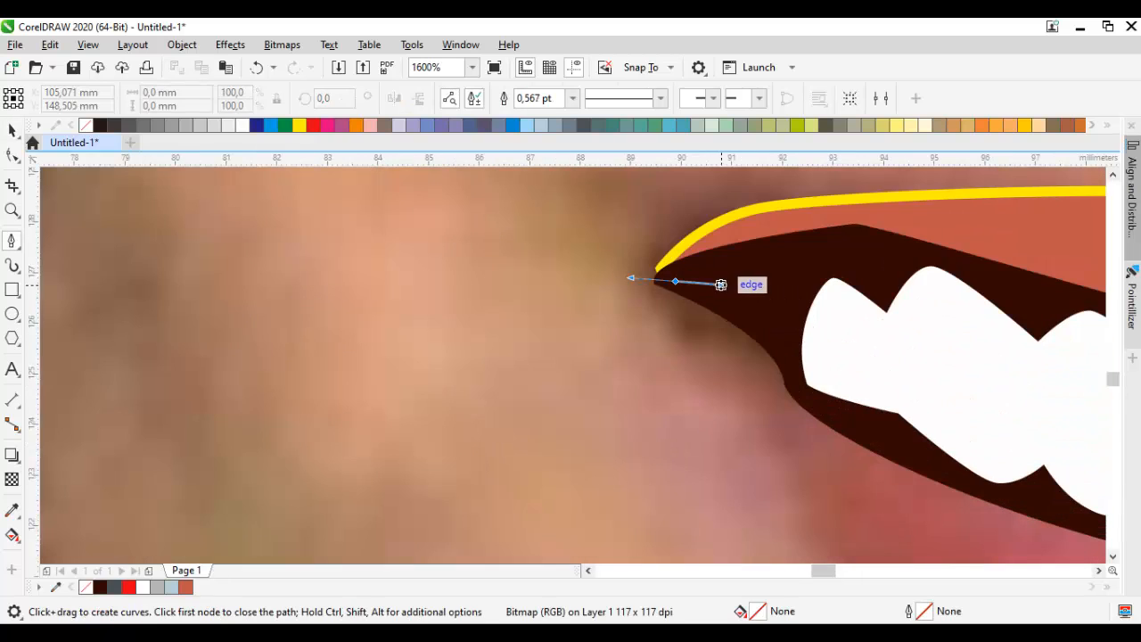
scroll(749, 348, "down", 1)
left_click_drag(808, 450, 576, 271)
scroll(615, 357, "down", 1)
scroll(636, 383, "up", 1)
left_click_drag(659, 390, 848, 390)
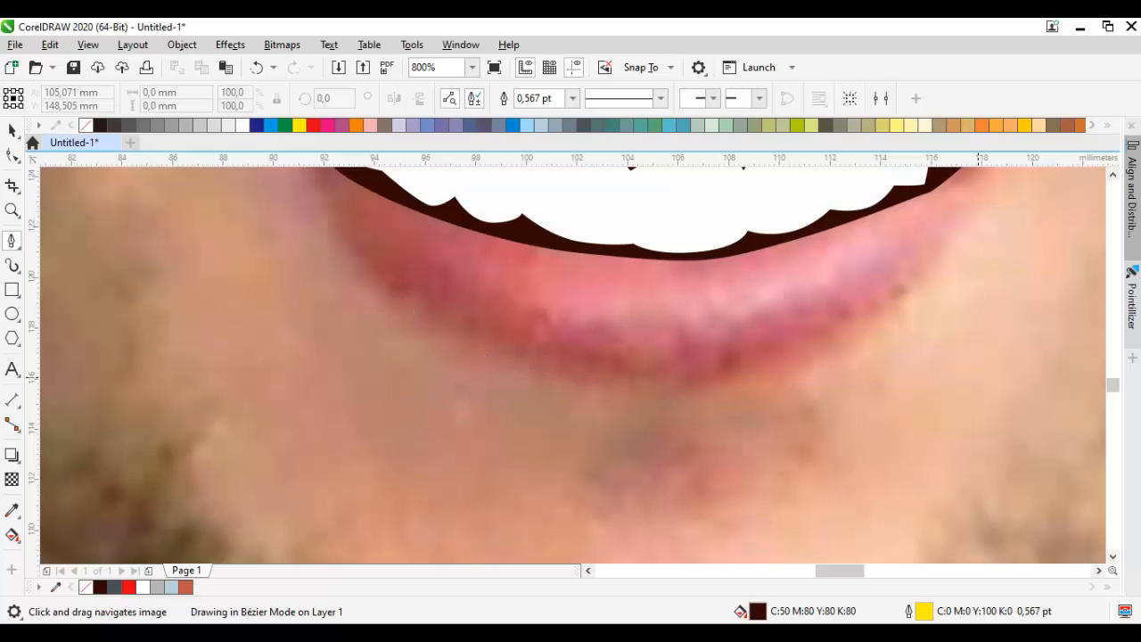
left_click_drag(944, 241, 875, 384)
scroll(939, 274, "up", 1)
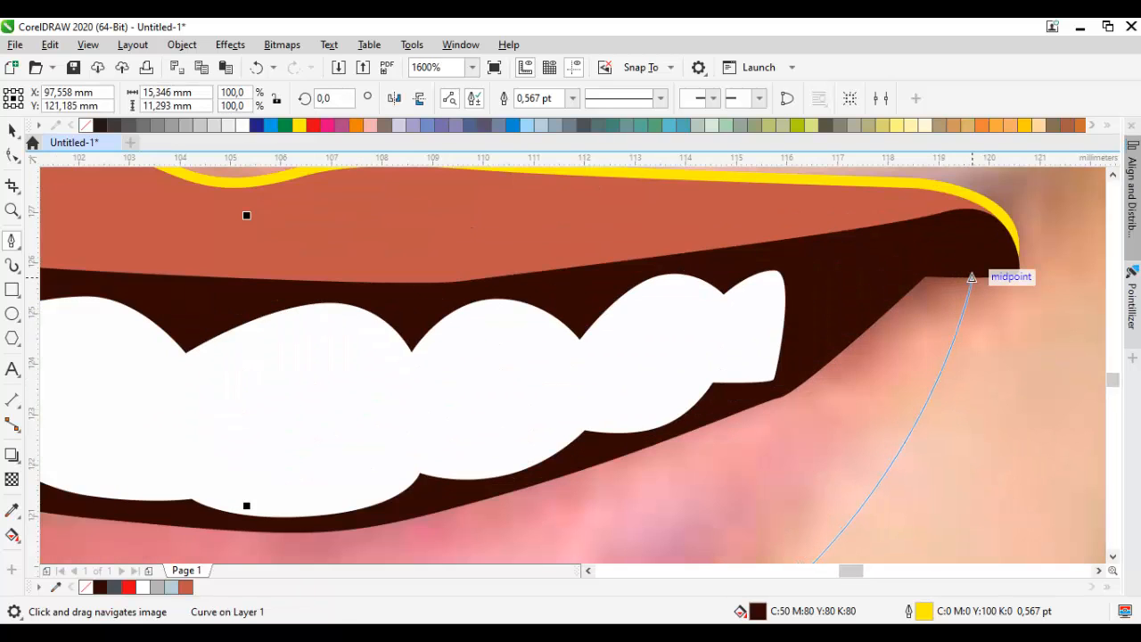
Step: Close the lower lip curve back across the mouth to the left corner, making a shape about 30.1 by 11.5 mm
scroll(1017, 267, "down", 2)
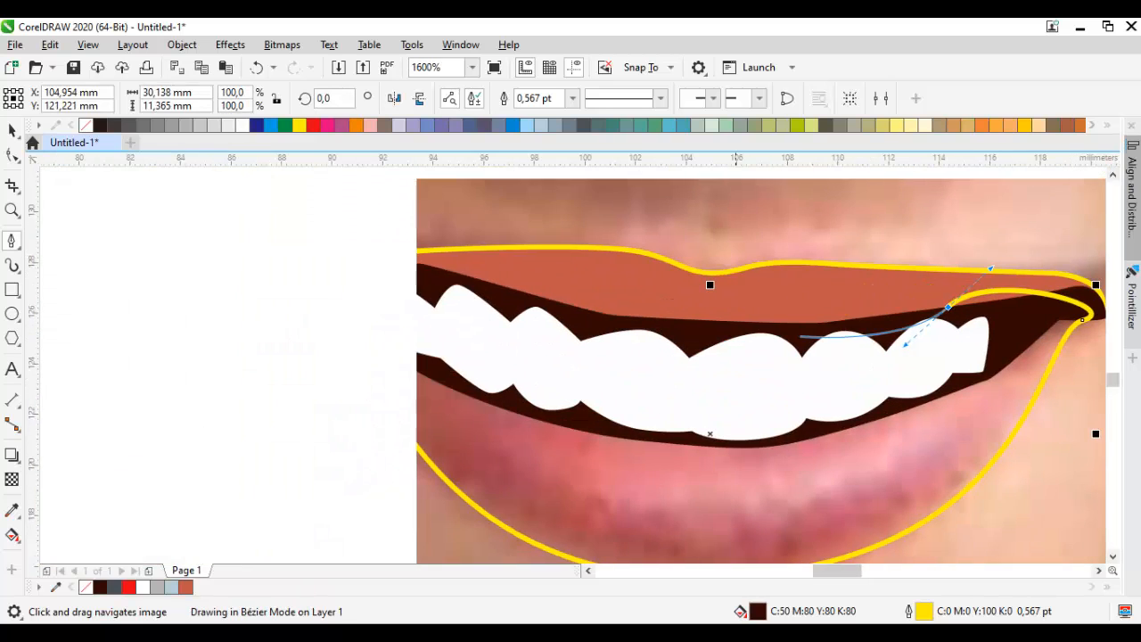
scroll(364, 289, "up", 2)
left_click_drag(370, 298, 410, 283)
scroll(493, 287, "down", 1)
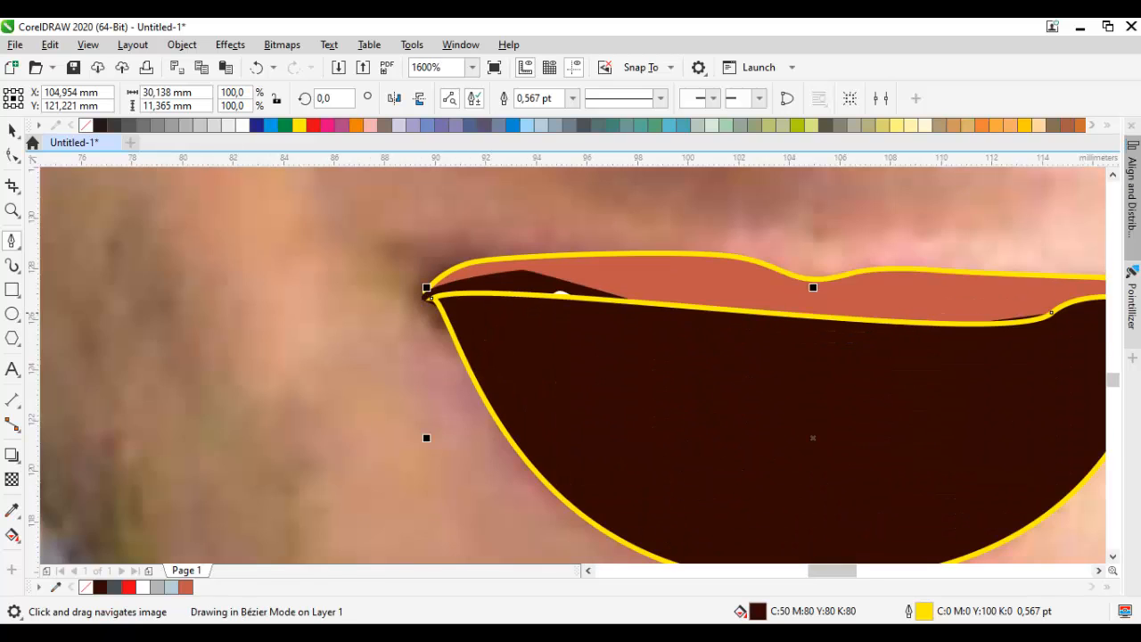
Step: Sample the upper lip's colour, change it to a lighter C9 M67 Y53 K0 and fill the lower lip with it
key("i")
left_click(576, 274)
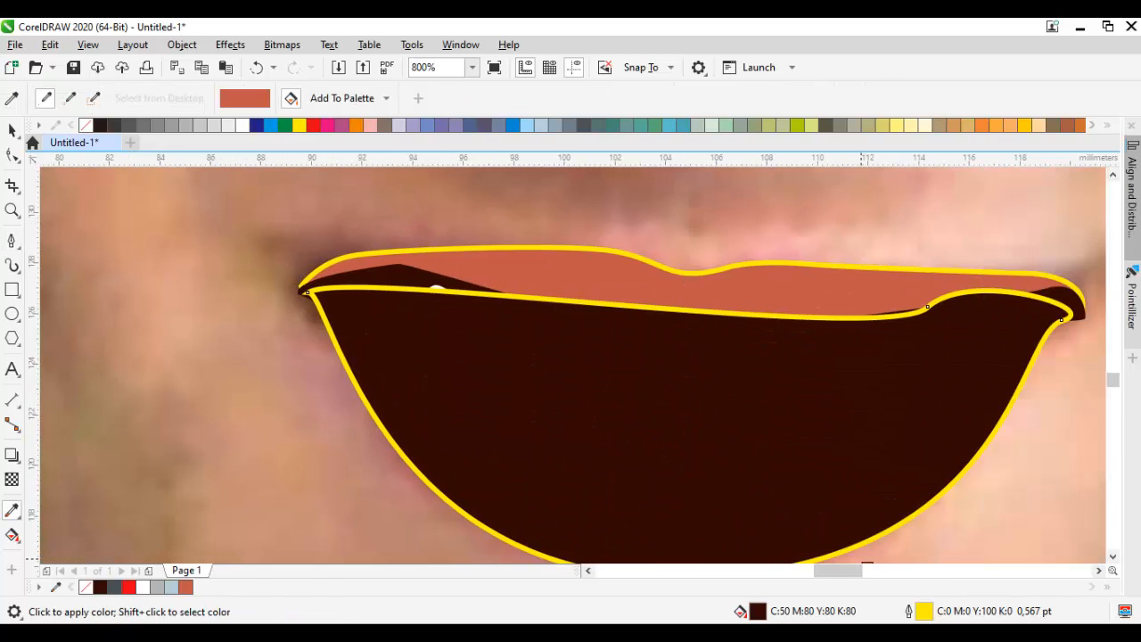
double_click(186, 587)
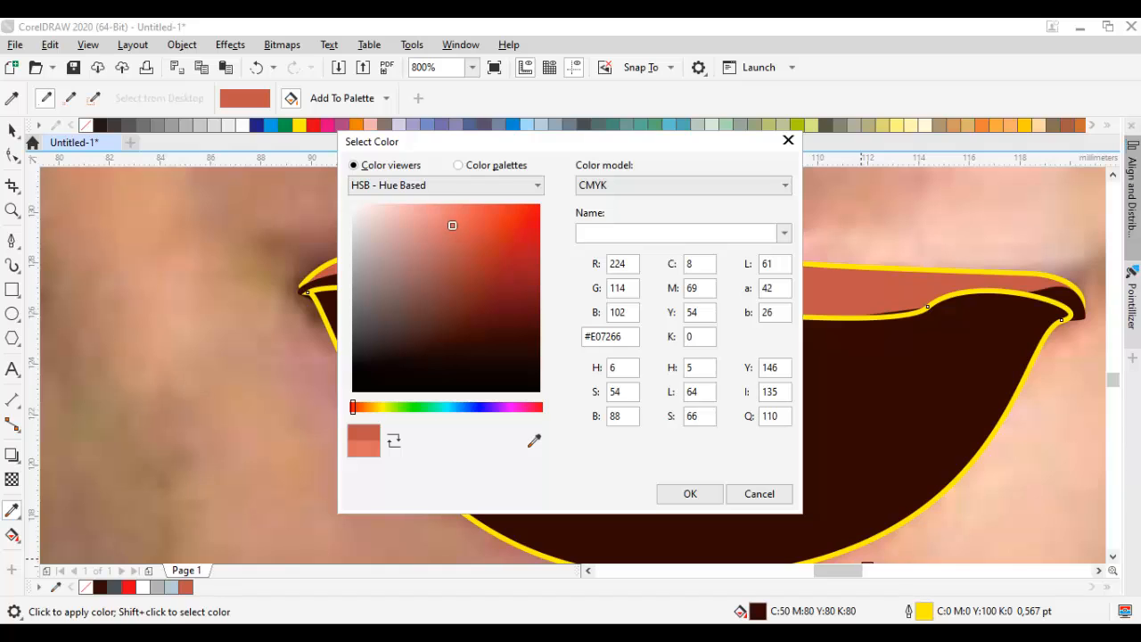
left_click(690, 493)
left_click(574, 346)
key("space")
Step: Place the lower lip shape behind the dark mouth opening
right_click(571, 347)
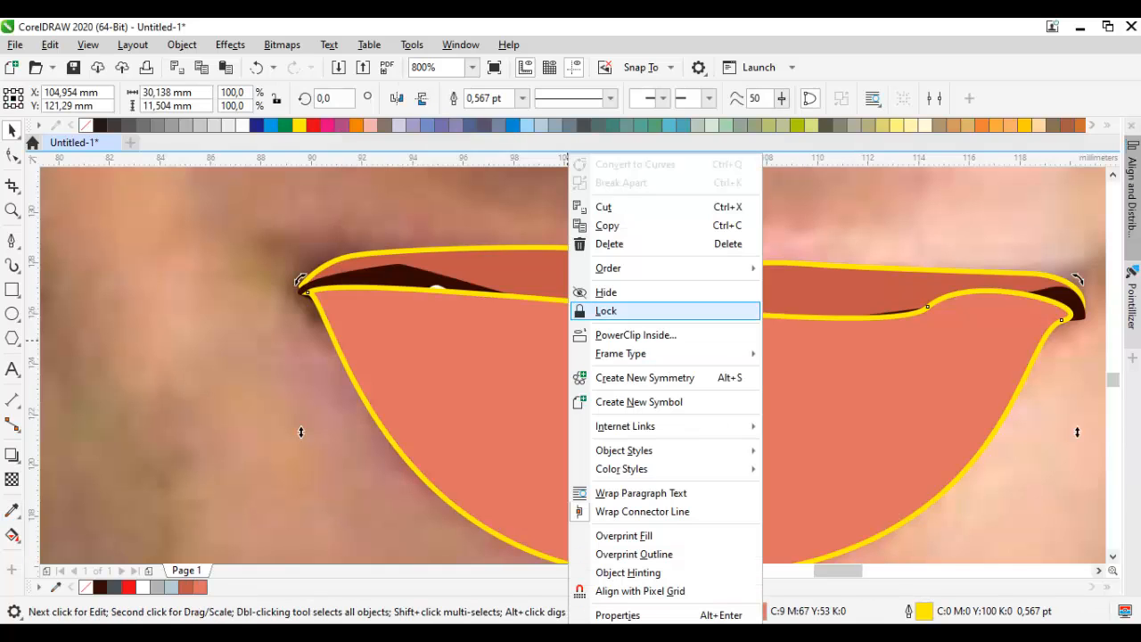
mouse_move(624, 268)
left_click(806, 411)
left_click(401, 276)
Step: Refine the lower lip's bottom curve and remove the outline from all objects
left_click_drag(758, 557, 661, 378)
key("F10")
scroll(649, 374, "up", 1)
left_click(649, 371)
scroll(663, 377, "down", 1)
key("space")
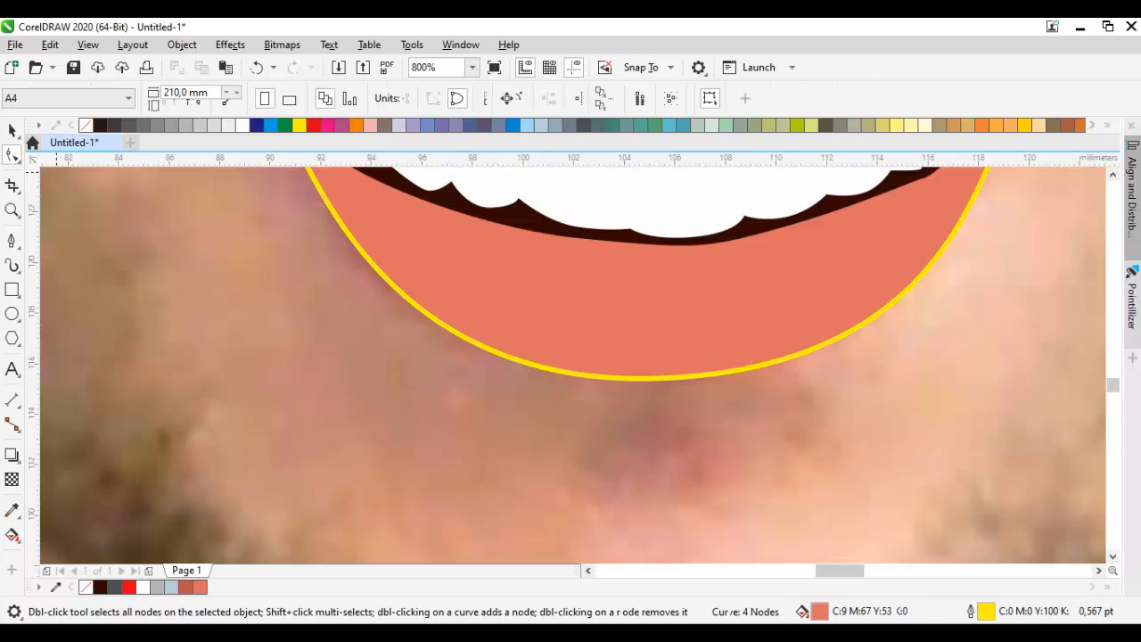
key("ctrl+a")
right_click(86, 126)
Step: Temporarily delete the photo to check the finished lips with the other traced features, and restore it
left_click(243, 279)
scroll(244, 279, "down", 3)
left_click_drag(336, 239, 375, 367)
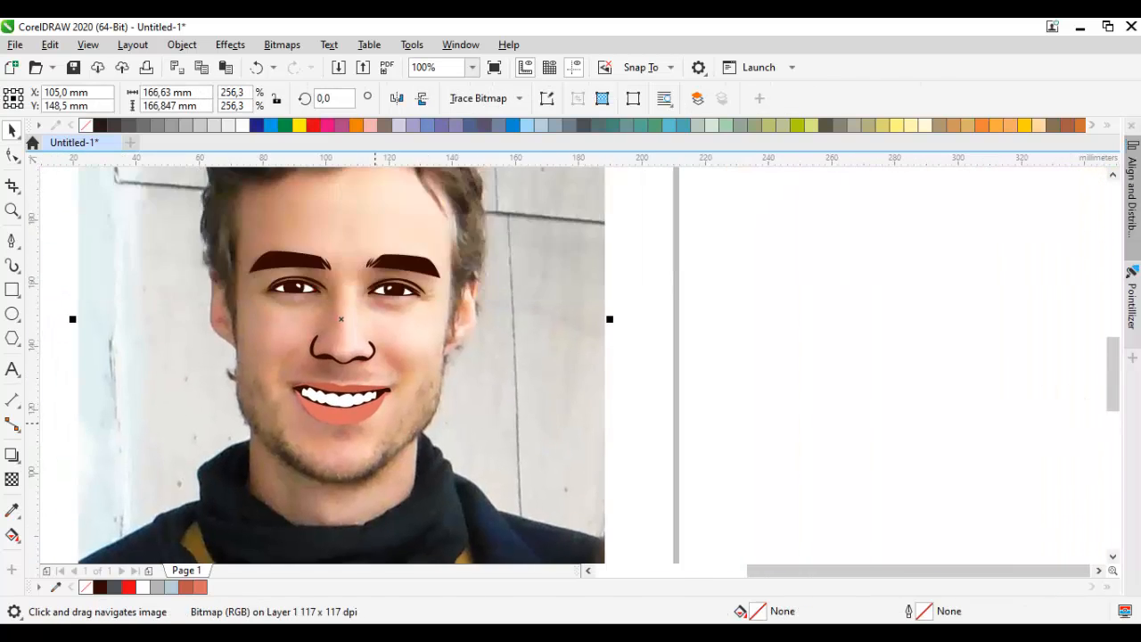
key("Delete")
scroll(357, 393, "down", 1)
scroll(348, 367, "up", 1)
key("ctrl+z")
key("Escape")
scroll(262, 381, "up", 2)
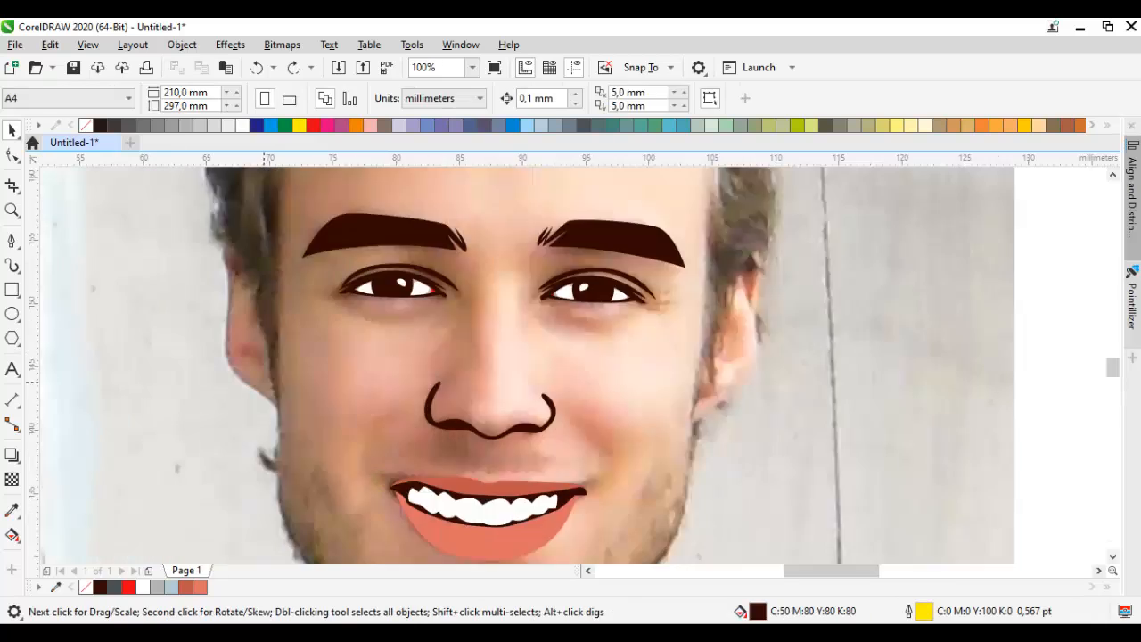
Step: Start the hair shape by tracing its inner edge from beside the left ear up to the left temple
key("space")
left_click_drag(289, 218, 295, 344)
left_click_drag(316, 242, 284, 472)
scroll(315, 252, "up", 1)
left_click(285, 371)
scroll(285, 469, "down", 1)
left_click(291, 372)
scroll(280, 278, "up", 1)
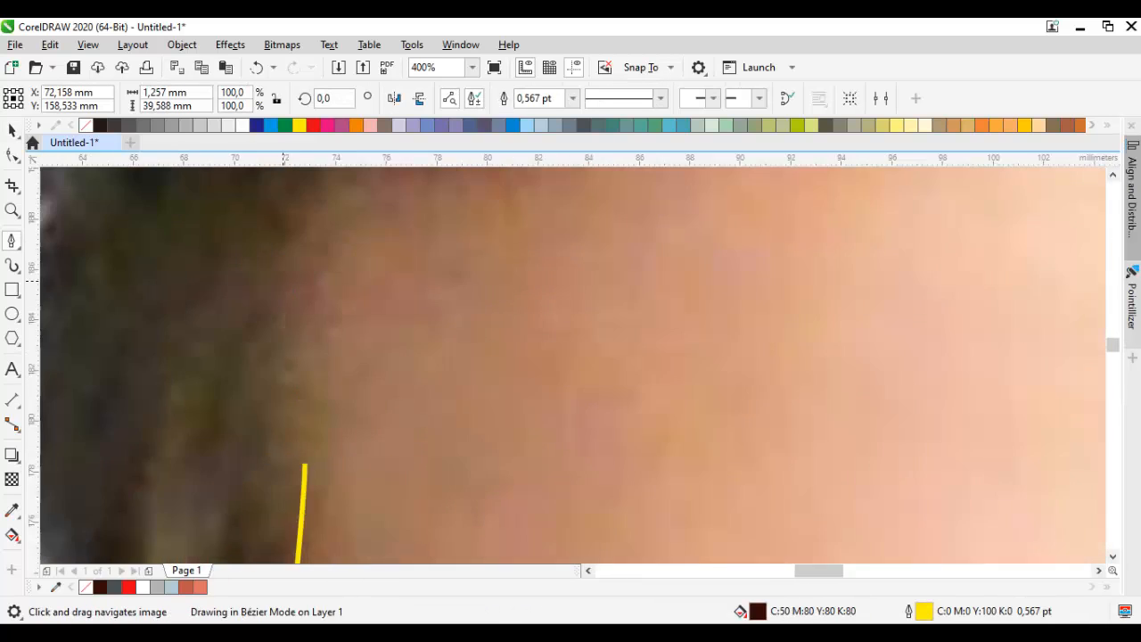
left_click_drag(279, 278, 283, 396)
left_click_drag(282, 389, 284, 358)
Step: Add pointed hair strands to the curve at the left corner of the forehead
left_click_drag(342, 239, 295, 363)
left_click(296, 356)
left_click_drag(482, 373, 335, 444)
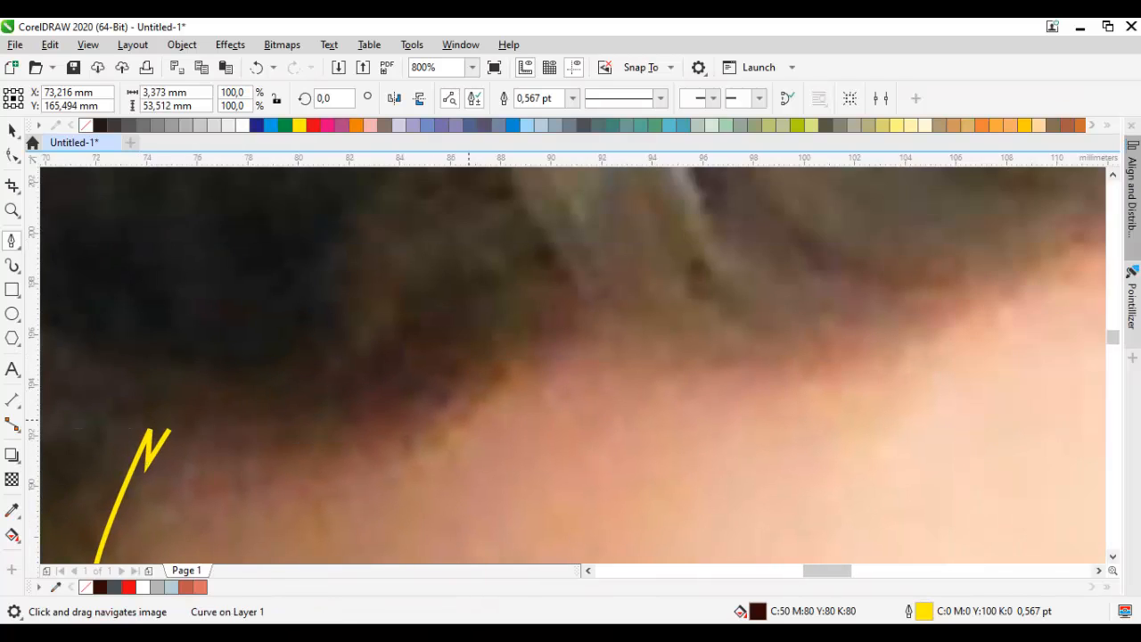
left_click_drag(406, 440, 470, 422)
left_click_drag(544, 356, 372, 437)
left_click(423, 411)
Step: Continue the hairline across the forehead to its highest point, adding pointed strands on the way
left_click_drag(615, 468, 475, 468)
left_click_drag(543, 461, 620, 459)
left_click_drag(757, 353, 840, 315)
left_click_drag(840, 315, 576, 387)
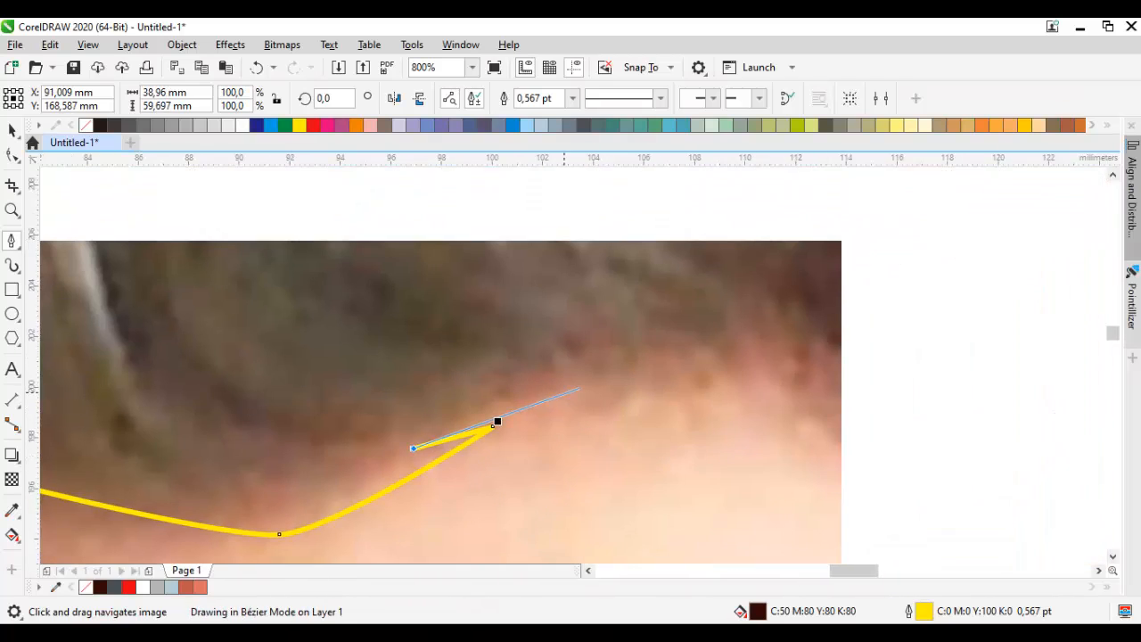
scroll(572, 386, "up", 1)
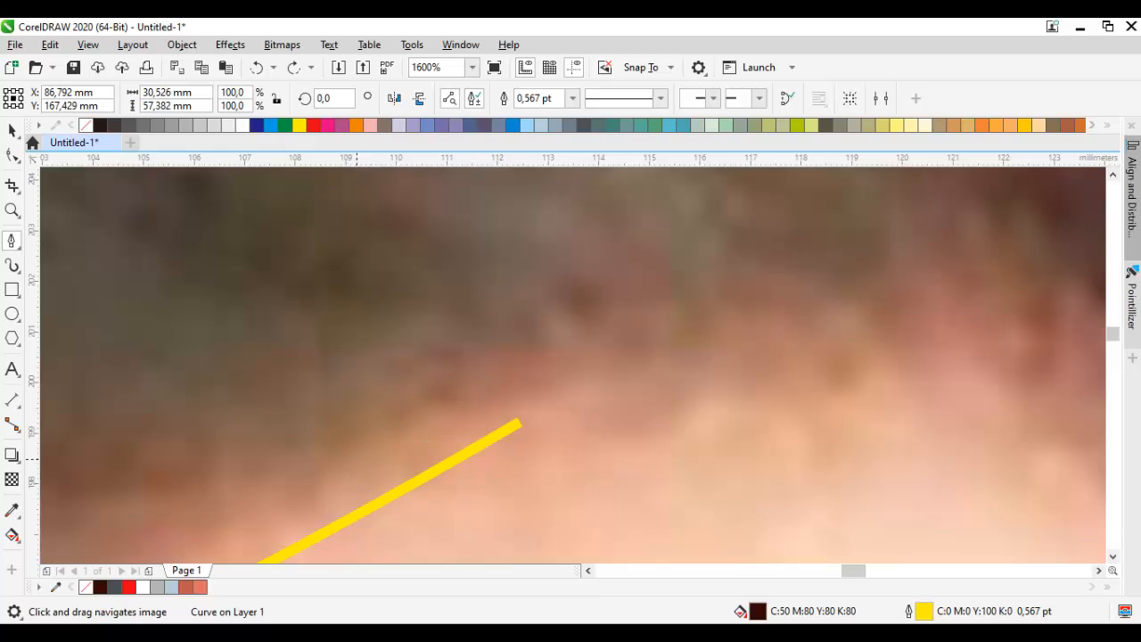
left_click(438, 404)
left_click_drag(671, 342, 533, 362)
left_click_drag(532, 362, 588, 351)
Step: Trace the hairline toward the right corner of the forehead with a zigzag of pointed strands
left_click_drag(899, 436, 469, 377)
left_click(469, 377)
left_click(337, 292)
left_click(543, 380)
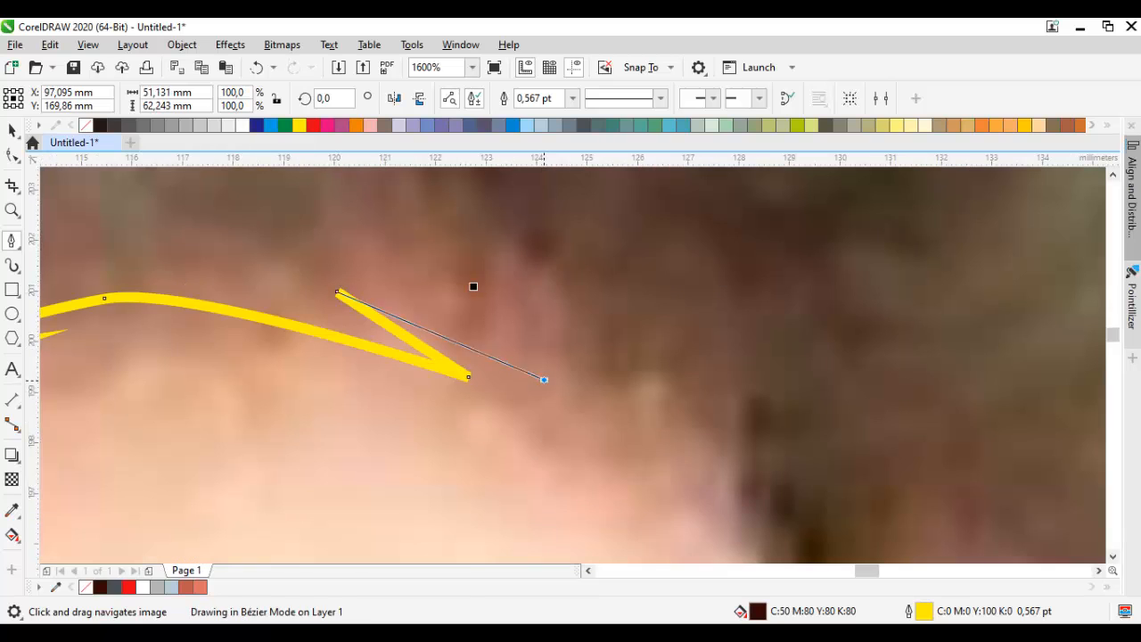
left_click(411, 288)
left_click_drag(645, 412, 449, 359)
left_click(449, 359)
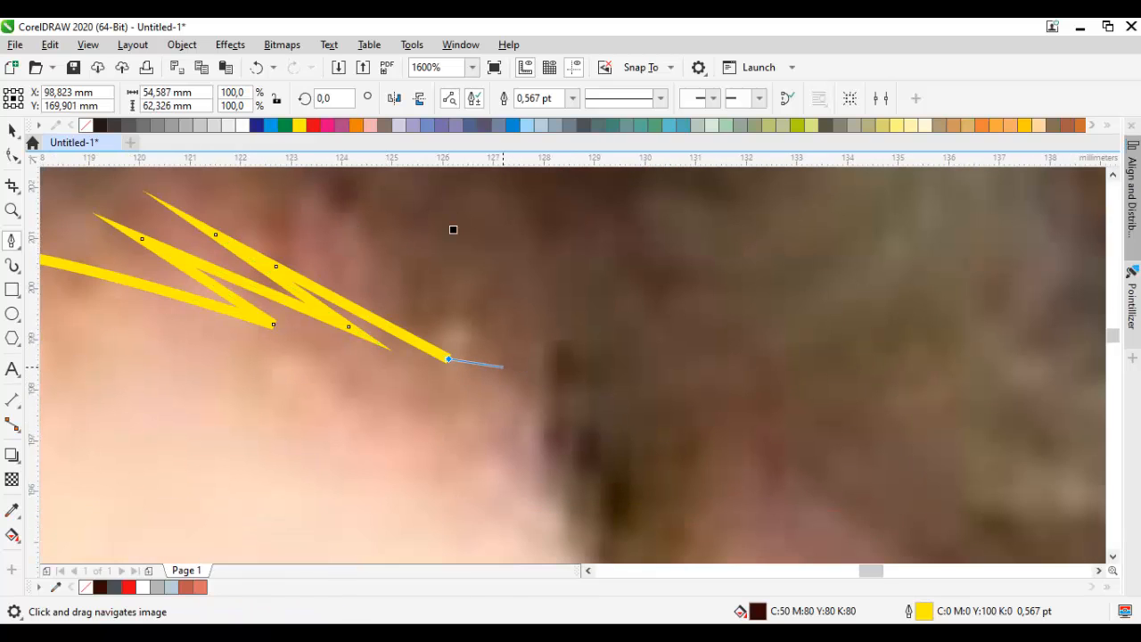
left_click(551, 420)
Step: Trace the hairline from the right corner of the forehead down toward the right temple
scroll(584, 451, "down", 1)
left_click_drag(576, 535, 500, 271)
scroll(484, 331, "down", 1)
left_click_drag(501, 348, 524, 364)
left_click(604, 455)
scroll(543, 348, "up", 1)
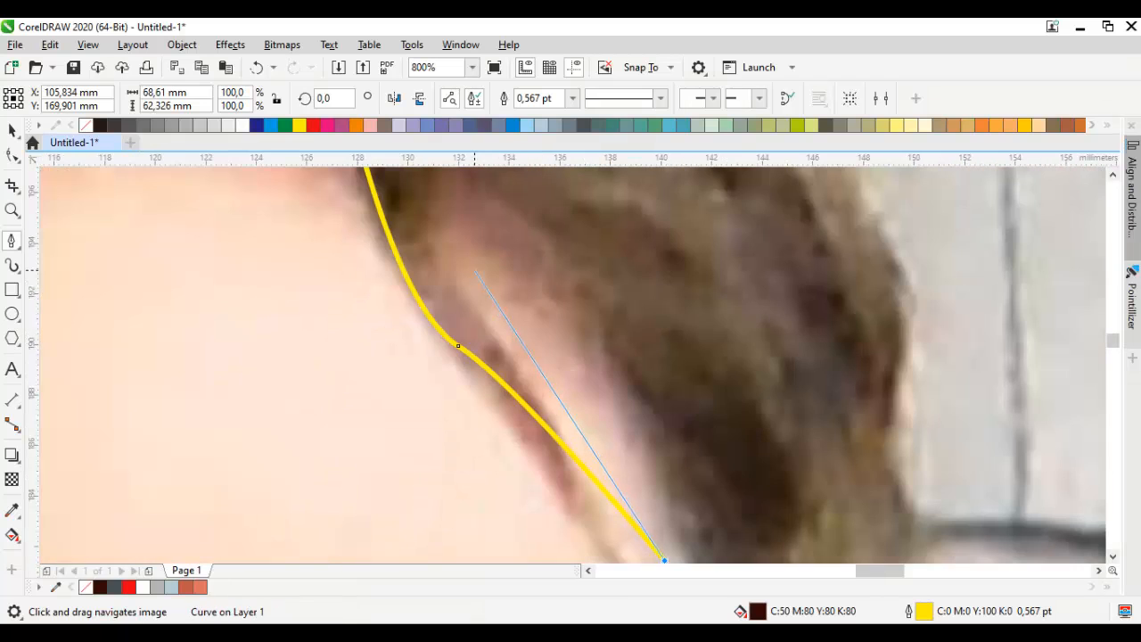
Step: Add pointed hair strands to the curve at the right temple
left_click(475, 270)
left_click(628, 387)
left_click_drag(628, 387, 507, 301)
left_click_drag(611, 479, 522, 305)
left_click(521, 366)
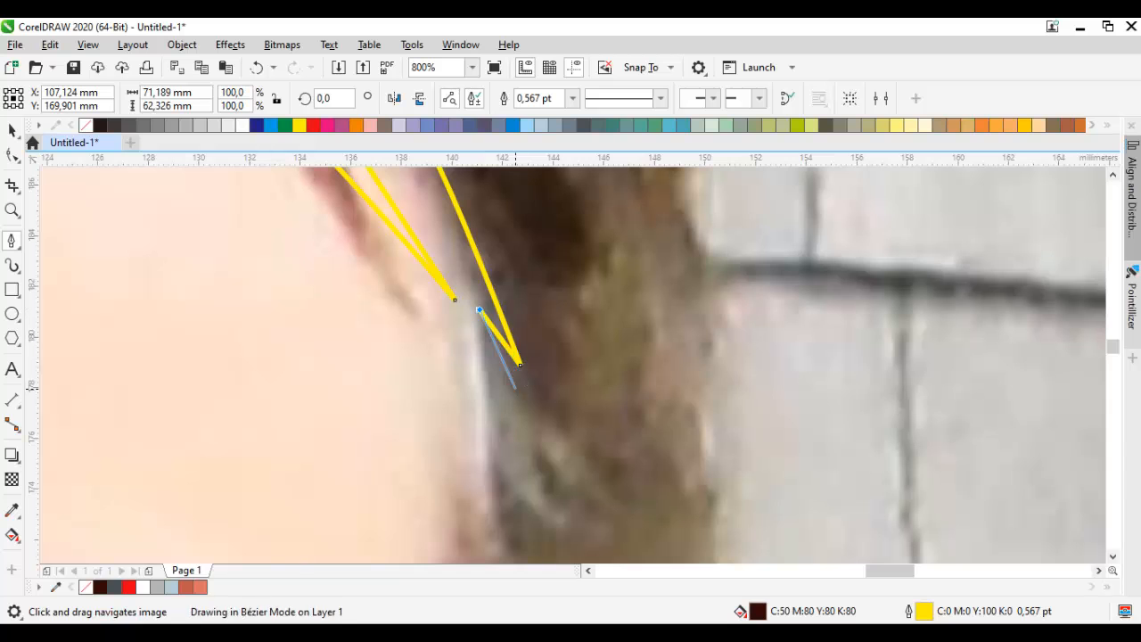
scroll(482, 367, "down", 1)
Step: Trace the hair's inner edge down the right side of the face to the lower end of the sideburn
left_click_drag(505, 484, 484, 329)
left_click(438, 387)
left_click_drag(428, 532, 430, 214)
left_click_drag(411, 392, 908, 439)
scroll(907, 440, "down", 1)
scroll(915, 440, "up", 2)
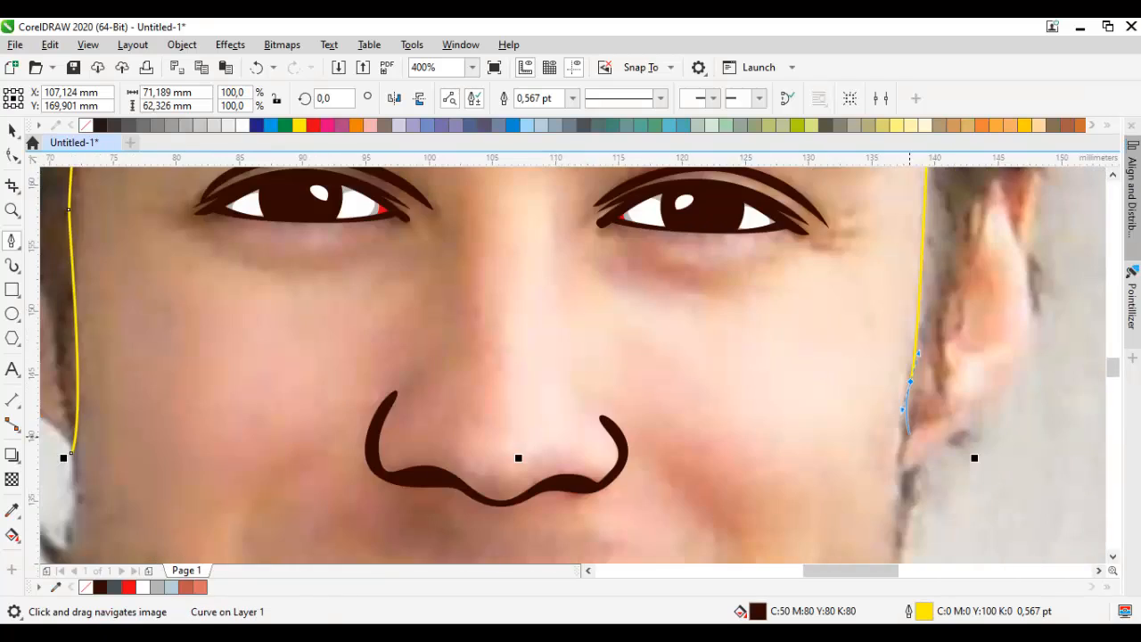
left_click(902, 506)
Step: Turn the curve back up from the right sideburn's end and trace the hair along the ear to above it
left_click_drag(1019, 389, 934, 450)
left_click_drag(919, 260, 844, 428)
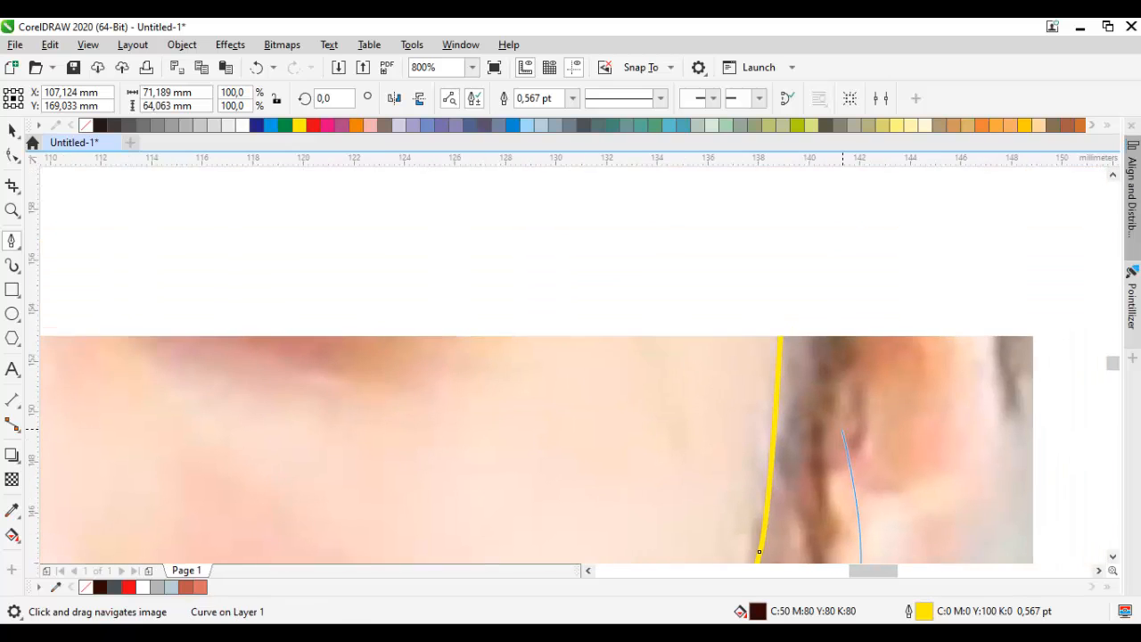
left_click(831, 429)
left_click_drag(854, 240, 802, 369)
left_click(839, 415)
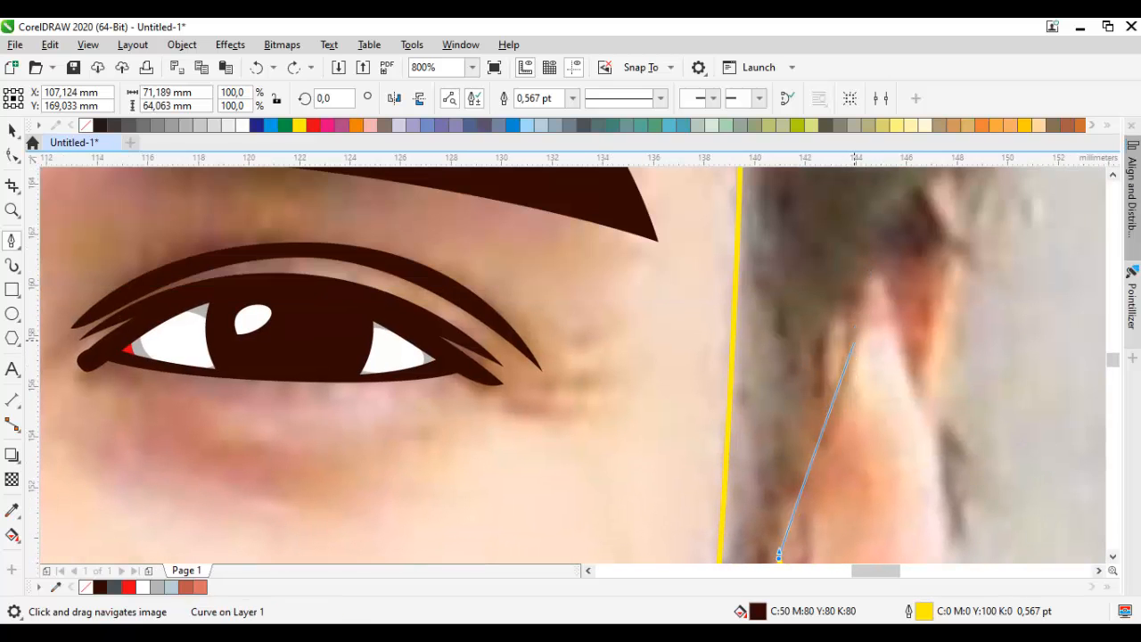
left_click_drag(854, 343, 849, 355)
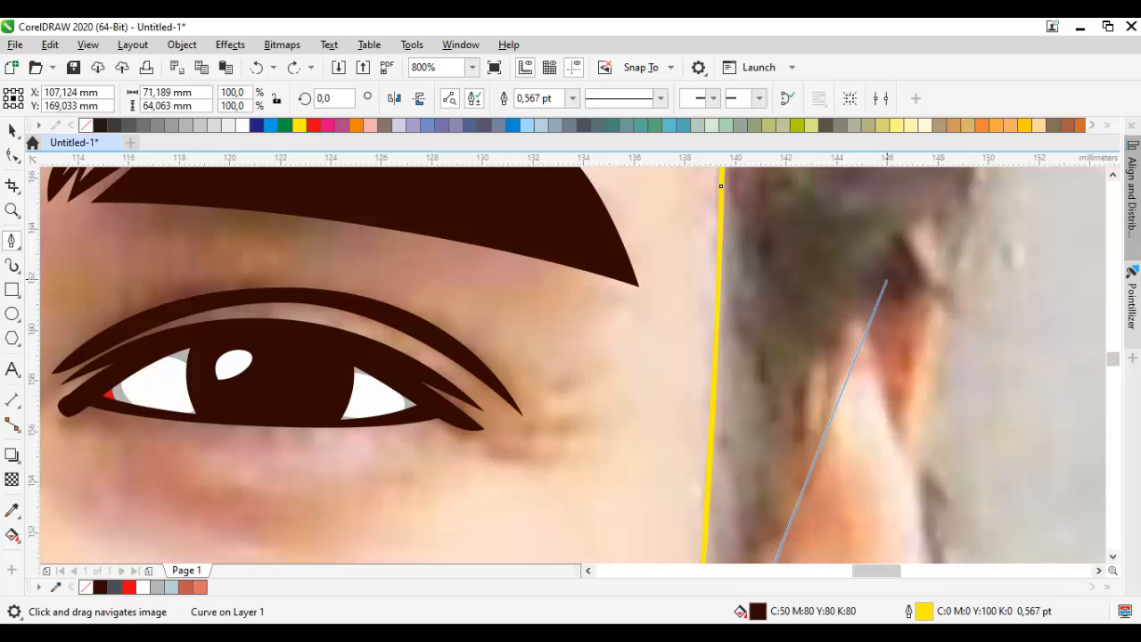
left_click_drag(933, 256, 903, 287)
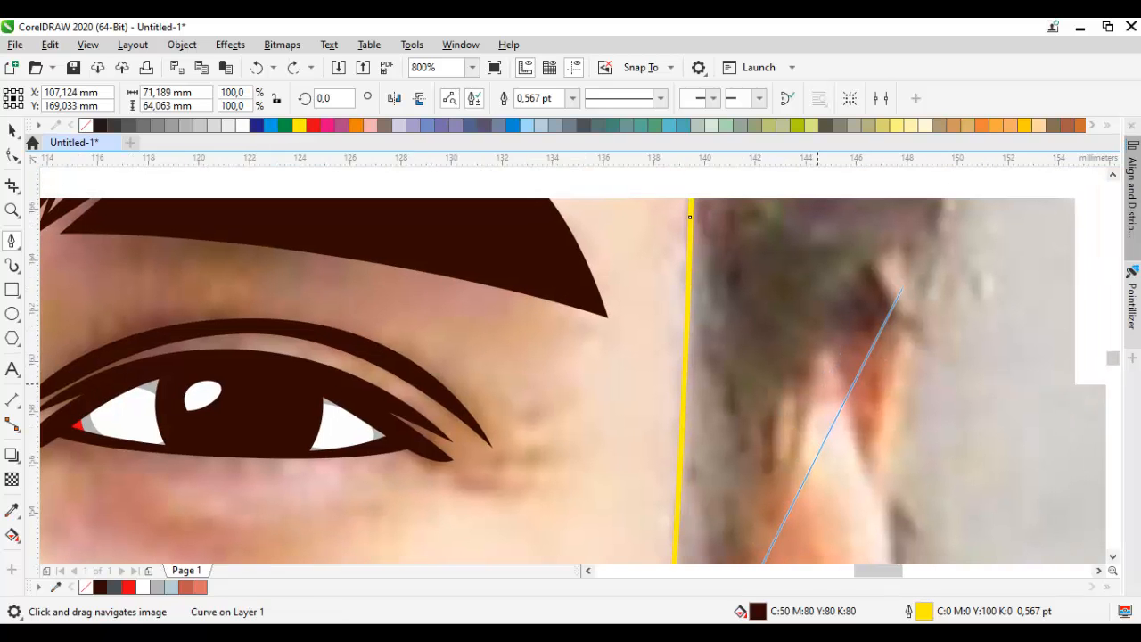
left_click_drag(821, 384, 841, 382)
left_click_drag(920, 301, 930, 286)
Step: Trace the hair's outer edge from above the right ear up the side of the head
scroll(941, 234, "down", 1)
left_click_drag(944, 217, 818, 531)
left_click_drag(841, 375, 792, 484)
left_click_drag(763, 440, 772, 369)
left_click_drag(750, 299, 695, 537)
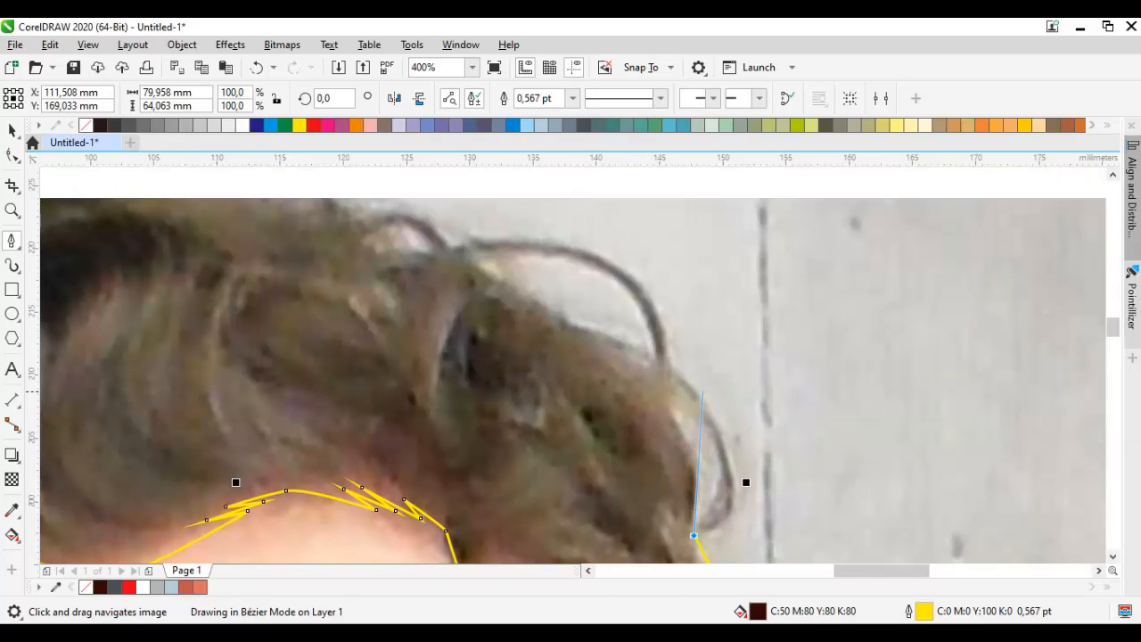
Step: Continue the hair's outer edge around the upper right curls and add a pointed strand at the top
left_click_drag(669, 383, 634, 317)
left_click_drag(558, 249, 681, 301)
left_click_drag(539, 299, 954, 361)
scroll(518, 277, "up", 1)
left_click(521, 275)
left_click(450, 321)
scroll(452, 322, "down", 1)
Step: Trace the hair over the crown and down the upper left side of the head
left_click_drag(640, 249, 509, 254)
left_click_drag(387, 407, 447, 274)
left_click_drag(361, 451, 439, 256)
left_click_drag(459, 329, 449, 343)
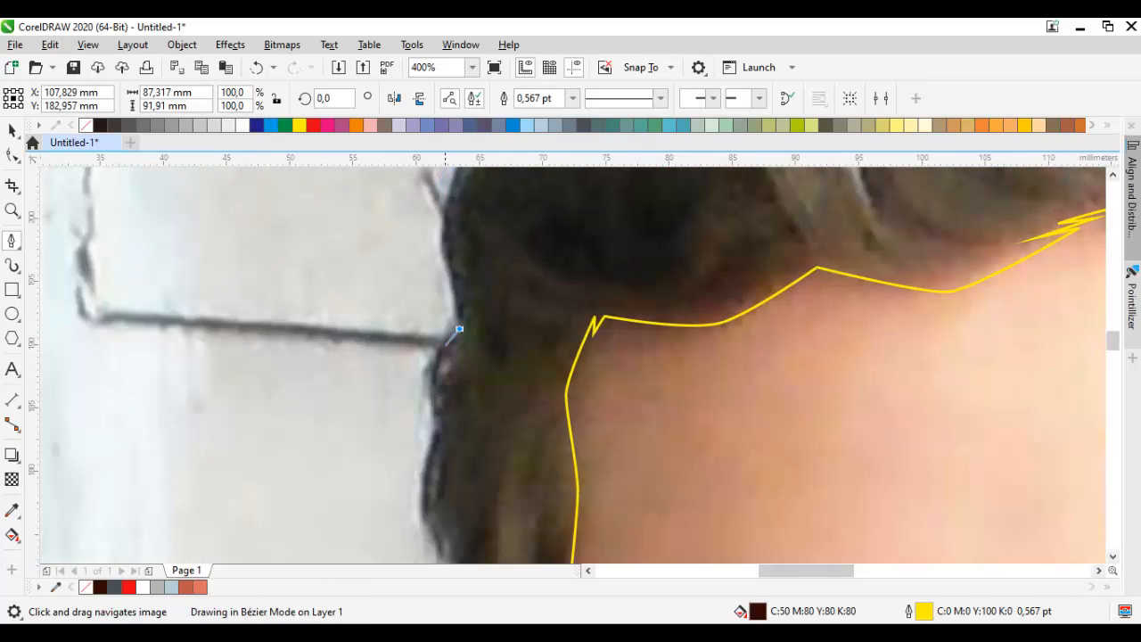
Step: Trace the hair's outer edge down the left side and add a small pointed notch above the ear
scroll(449, 342, "down", 1)
left_click_drag(428, 393, 473, 326)
scroll(461, 264, "up", 1)
left_click_drag(482, 401, 477, 329)
left_click(516, 321)
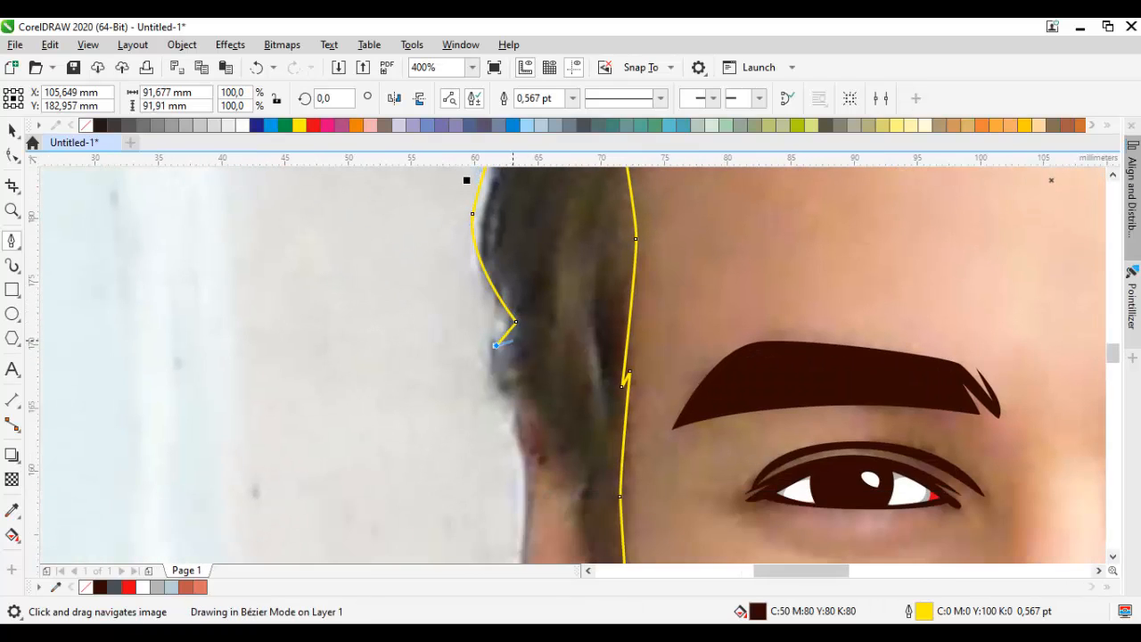
left_click(513, 341)
Step: Trace the hair along the left ear down to the sideburn's end and close the shape
left_click_drag(515, 425, 497, 361)
left_click(569, 377)
scroll(569, 349, "up", 1)
left_click_drag(568, 480, 605, 369)
scroll(602, 393, "down", 1)
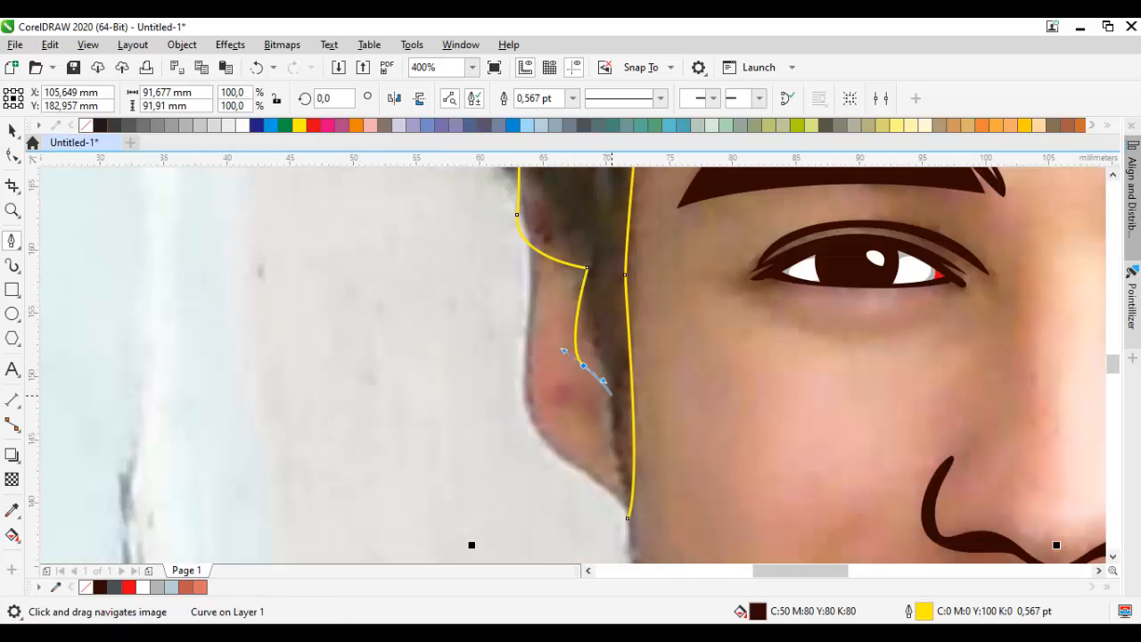
scroll(604, 381, "down", 2)
scroll(604, 380, "up", 3)
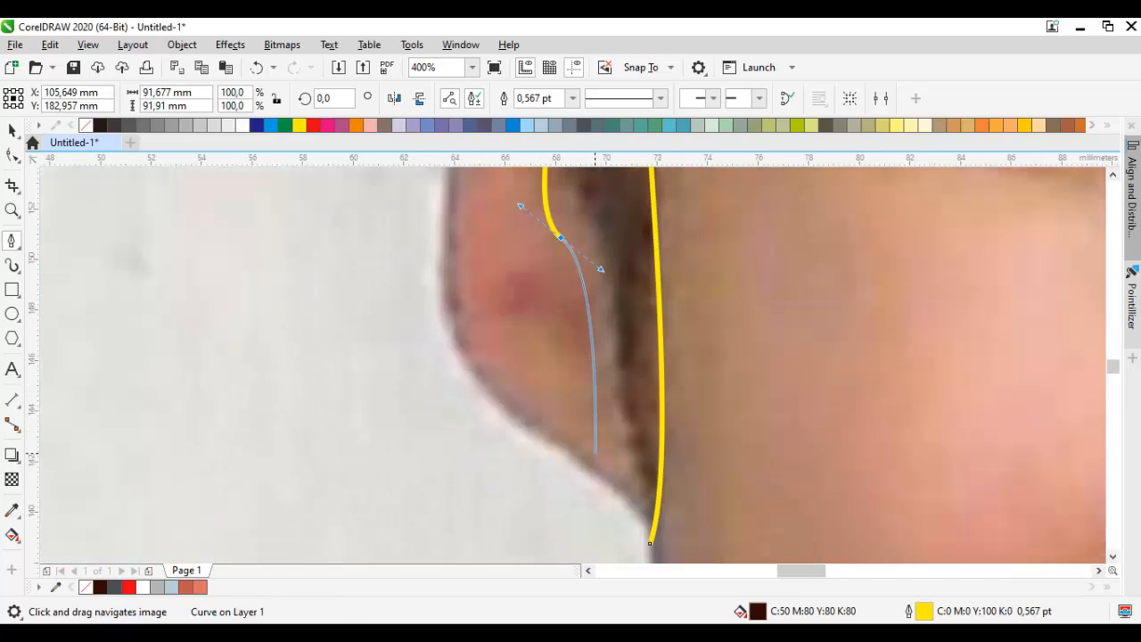
left_click(650, 542)
scroll(650, 542, "down", 2)
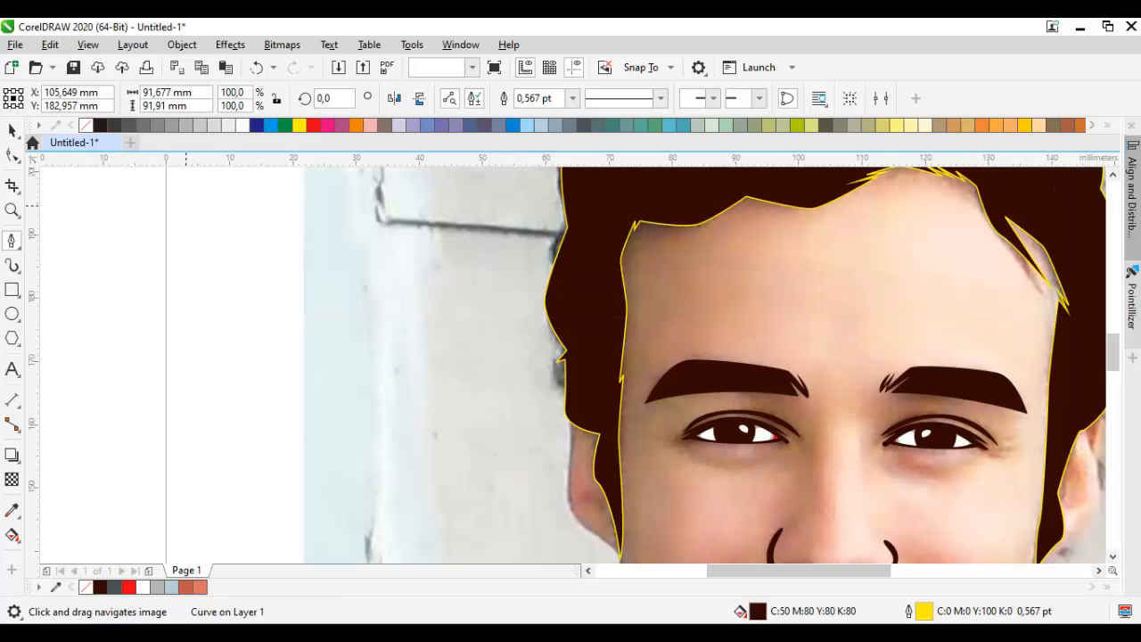
Step: Remove the outline from all objects in the drawing
key("space")
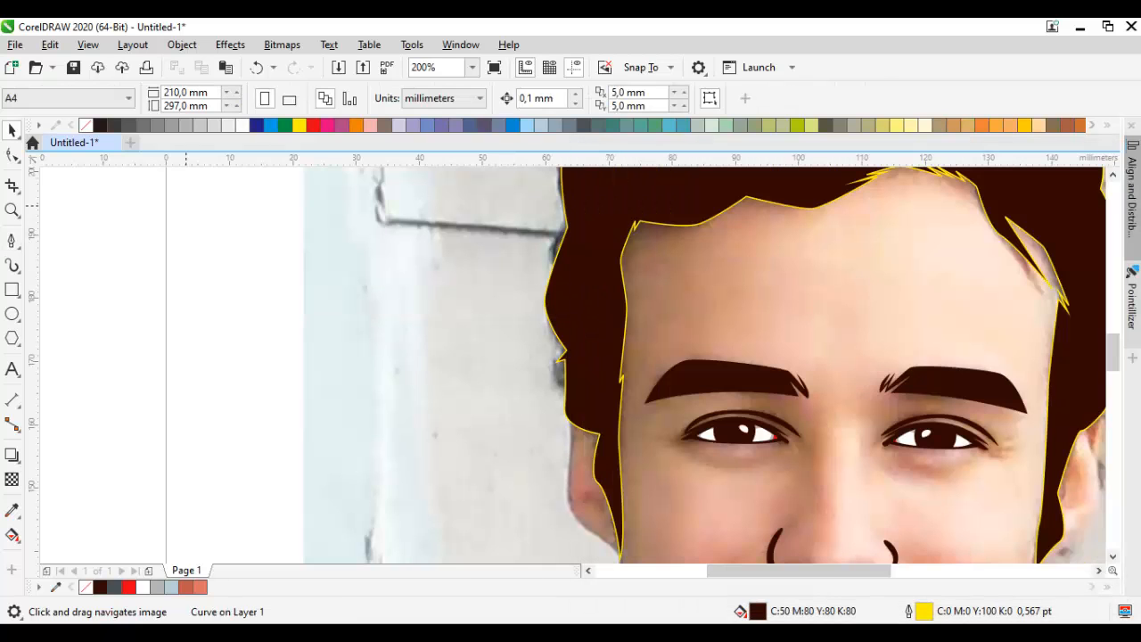
key("ctrl+a")
right_click(86, 124)
left_click(248, 359)
scroll(248, 359, "down", 2)
left_click_drag(294, 338, 609, 339)
key("ctrl+z")
scroll(444, 319, "up", 2)
Step: Reshape the hair's top edge around the pointed strand by adjusting its nodes
left_click(446, 323)
key("F10")
scroll(449, 325, "up", 1)
left_click_drag(449, 325, 409, 562)
left_click_drag(288, 210, 376, 344)
scroll(376, 343, "up", 1)
Step: Draw a long, thin pointed strand along the hair's upper right edge, about 19 mm long
key("F5")
left_click(201, 393)
left_click_drag(506, 359, 659, 436)
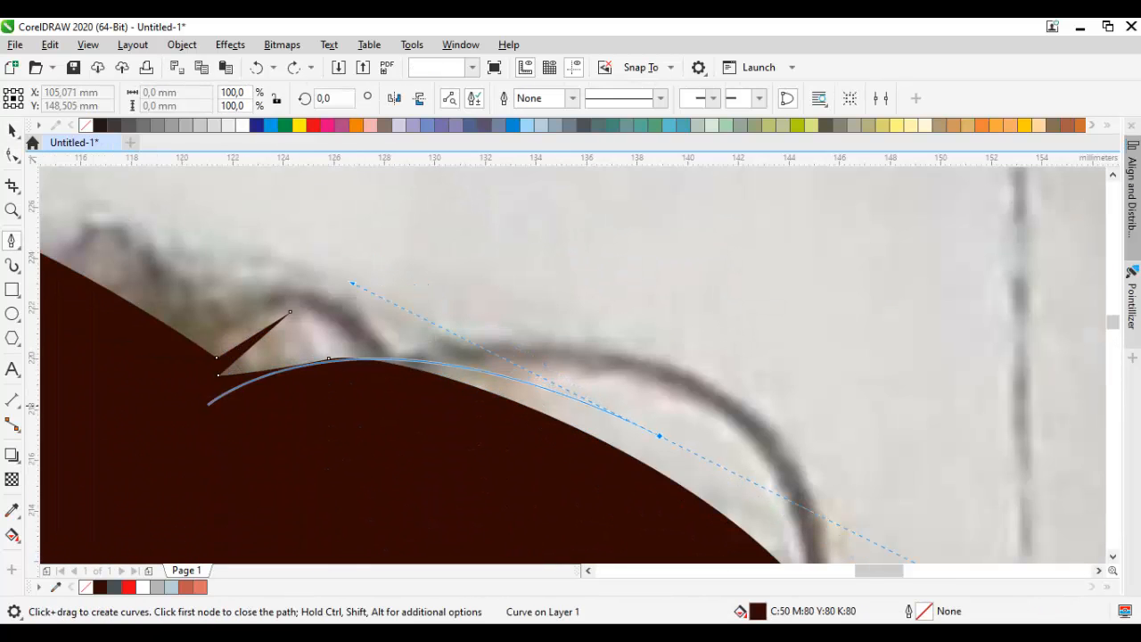
key("ctrl+z")
key("ctrl+shift+z")
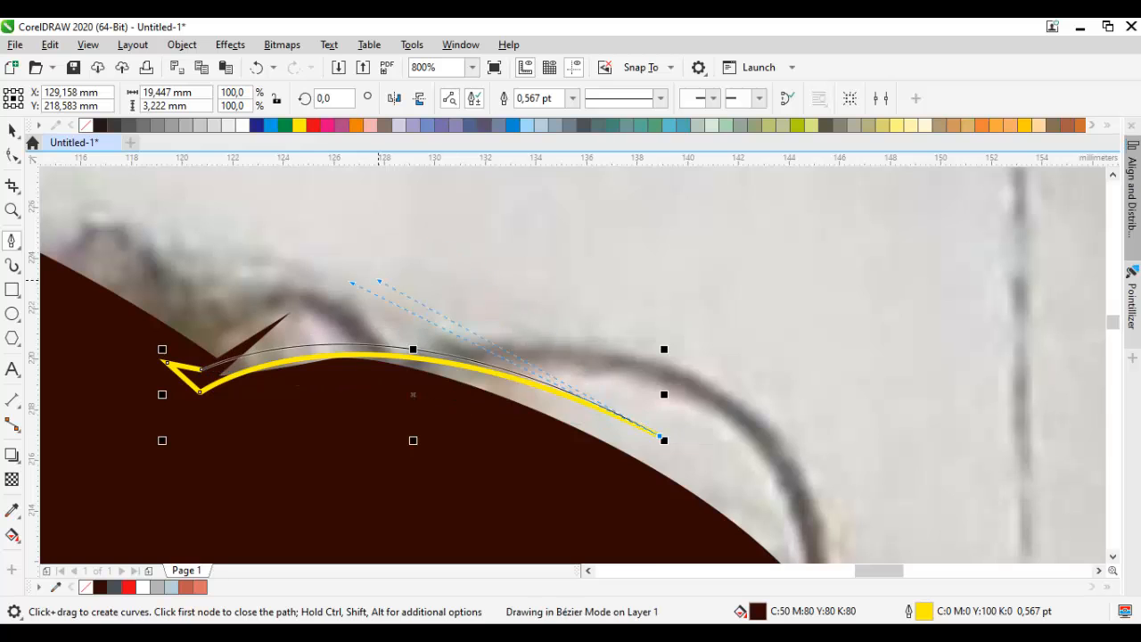
left_click_drag(406, 271, 410, 272)
Step: Weld the long strand to the hair shape
key("space")
left_click(405, 419, "shift")
left_click(488, 98)
scroll(500, 232, "down", 2)
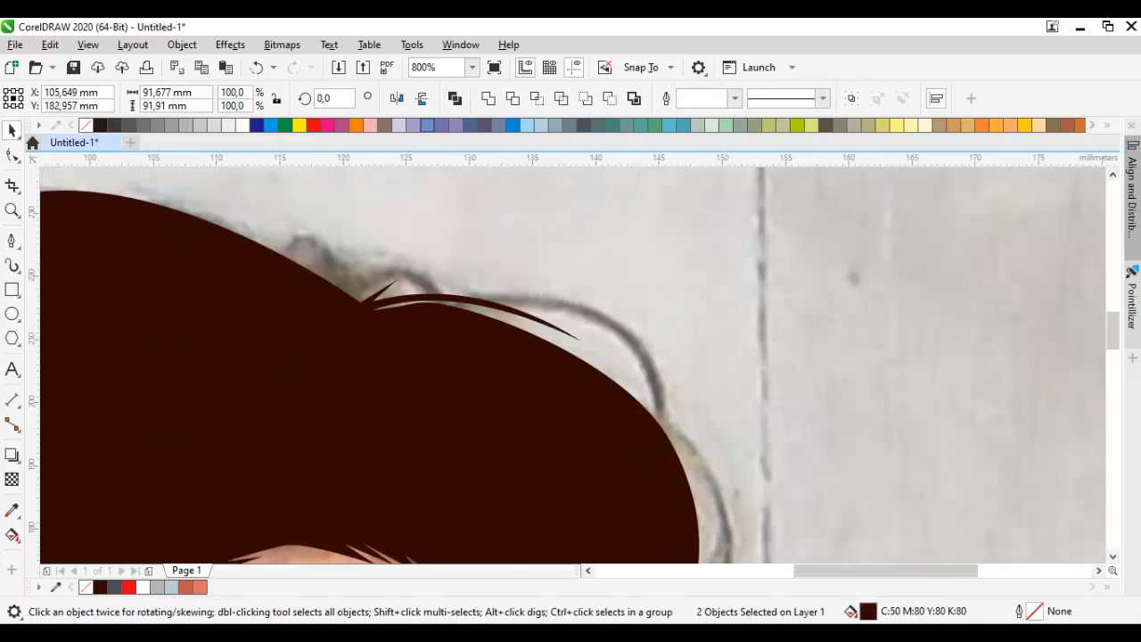
key("Escape")
left_click_drag(656, 454, 658, 346)
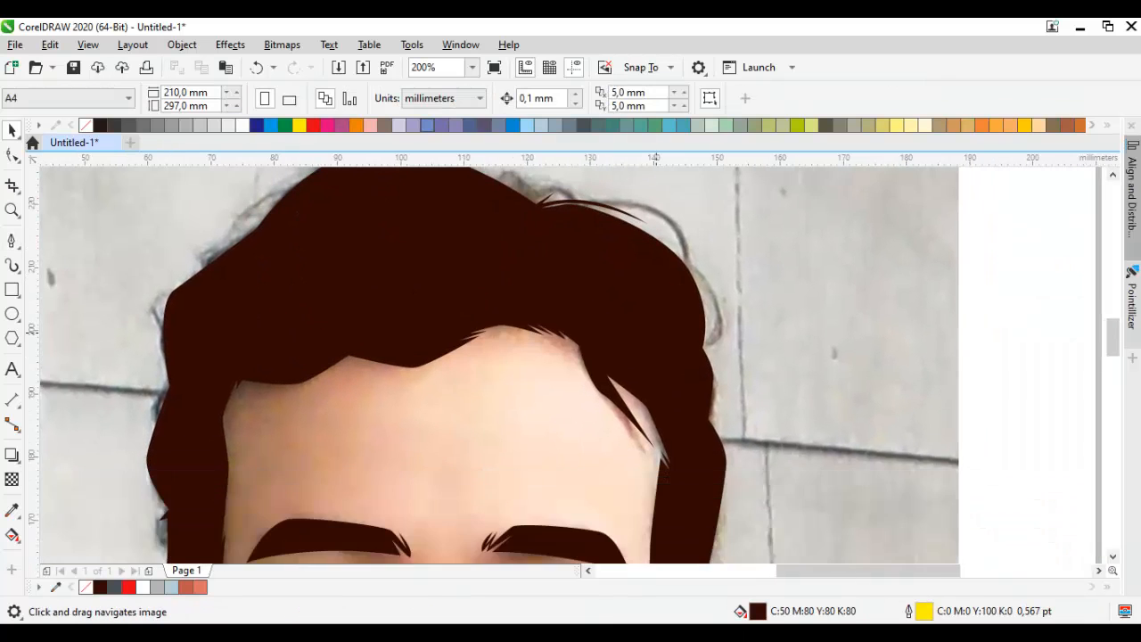
Step: Draw a small pointed strand at the notch on the hair's right edge, about 2.3 by 2.9 mm
scroll(705, 338, "up", 2)
scroll(705, 348, "up", 1)
key("i")
key("p")
left_click_drag(758, 403, 705, 413)
left_click(658, 257)
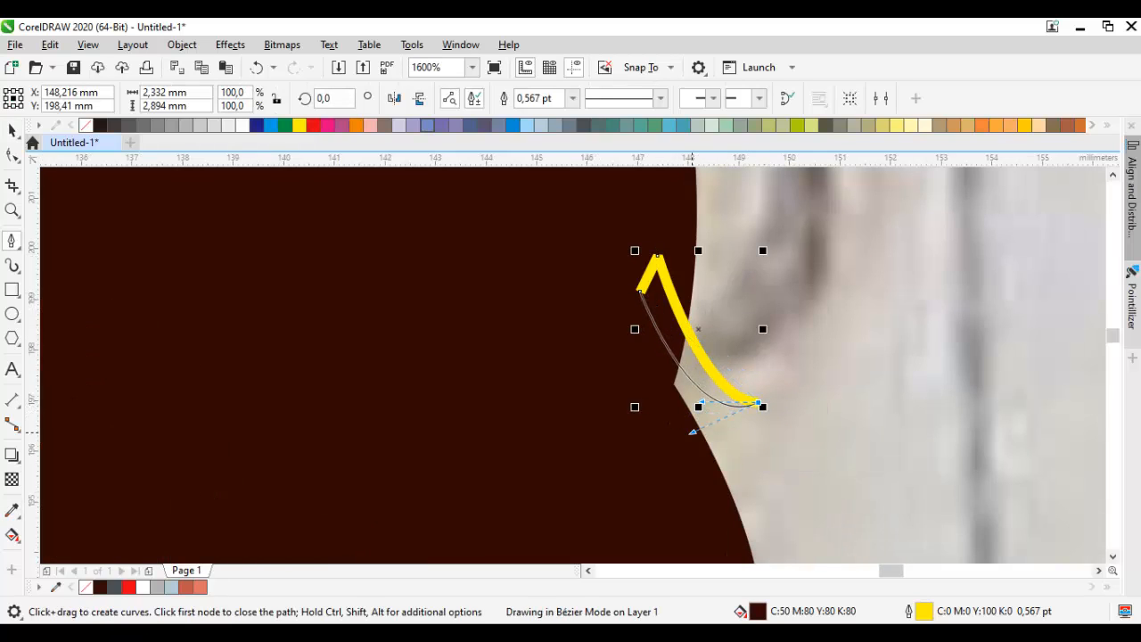
left_click(758, 403)
Step: Reposition the small strand on the hair's right edge and weld it to the hair shape
key("space")
scroll(675, 316, "up", 1)
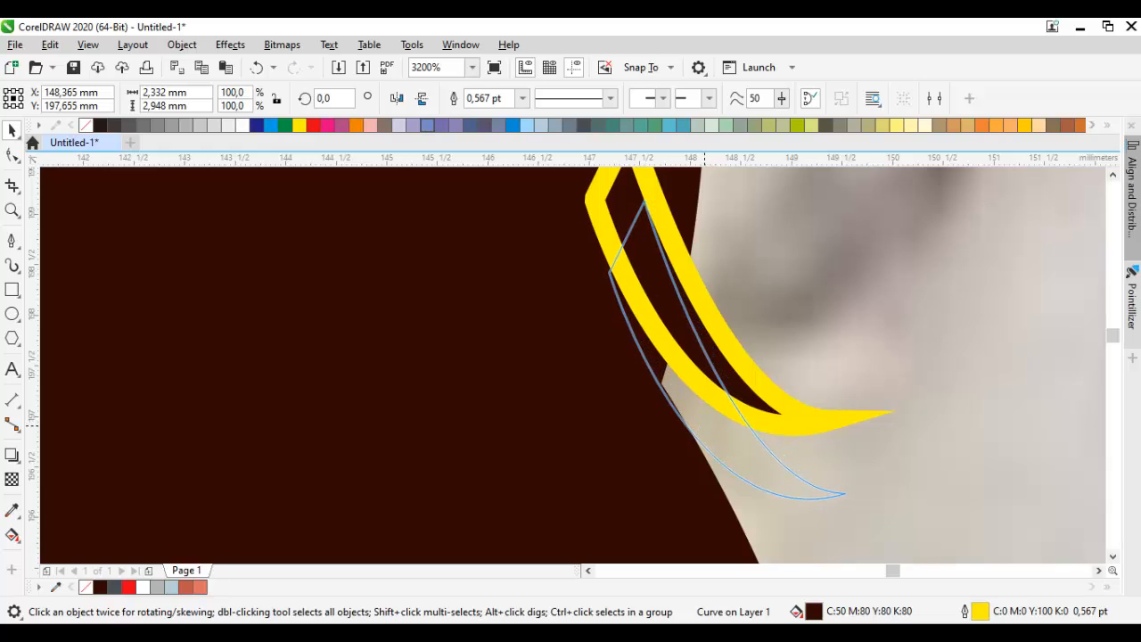
left_click(531, 272, "shift")
left_click(489, 98)
scroll(655, 303, "down", 4)
left_click(699, 294)
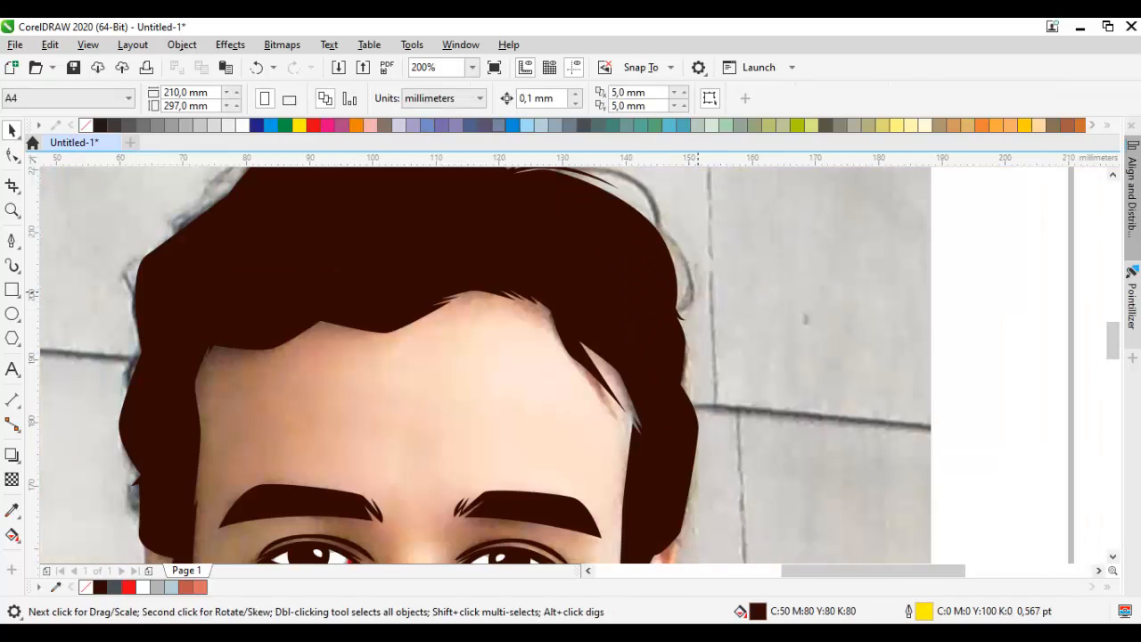
scroll(606, 295, "down", 1)
left_click_drag(402, 502, 608, 461)
scroll(603, 270, "up", 1)
key("space")
scroll(576, 321, "up", 1)
left_click(535, 252)
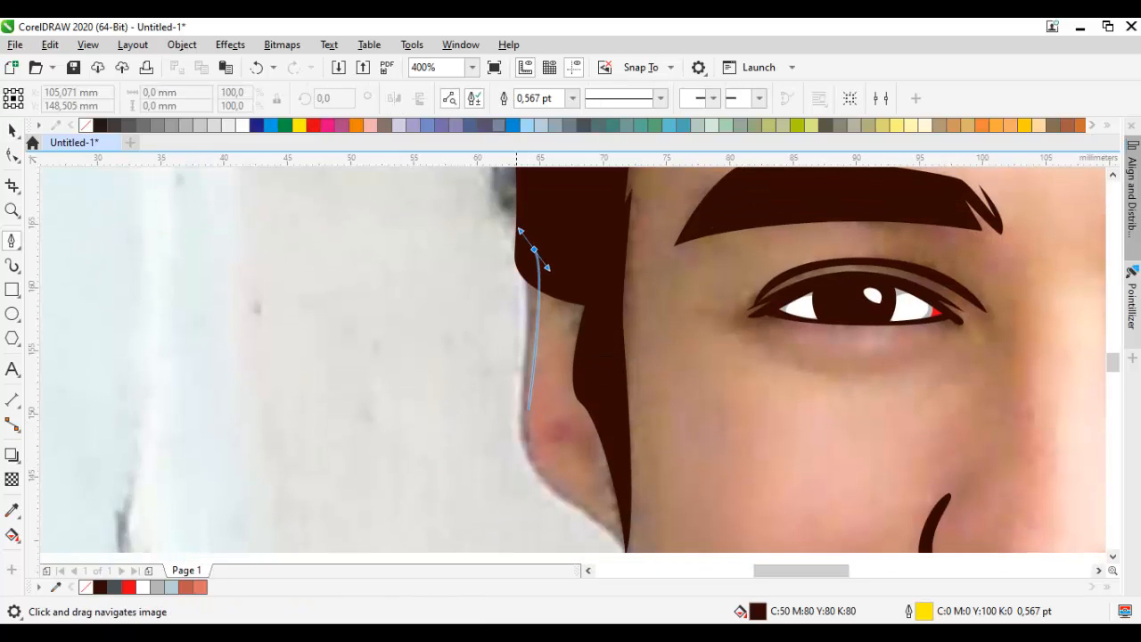
left_click_drag(522, 450, 523, 490)
scroll(499, 384, "up", 1)
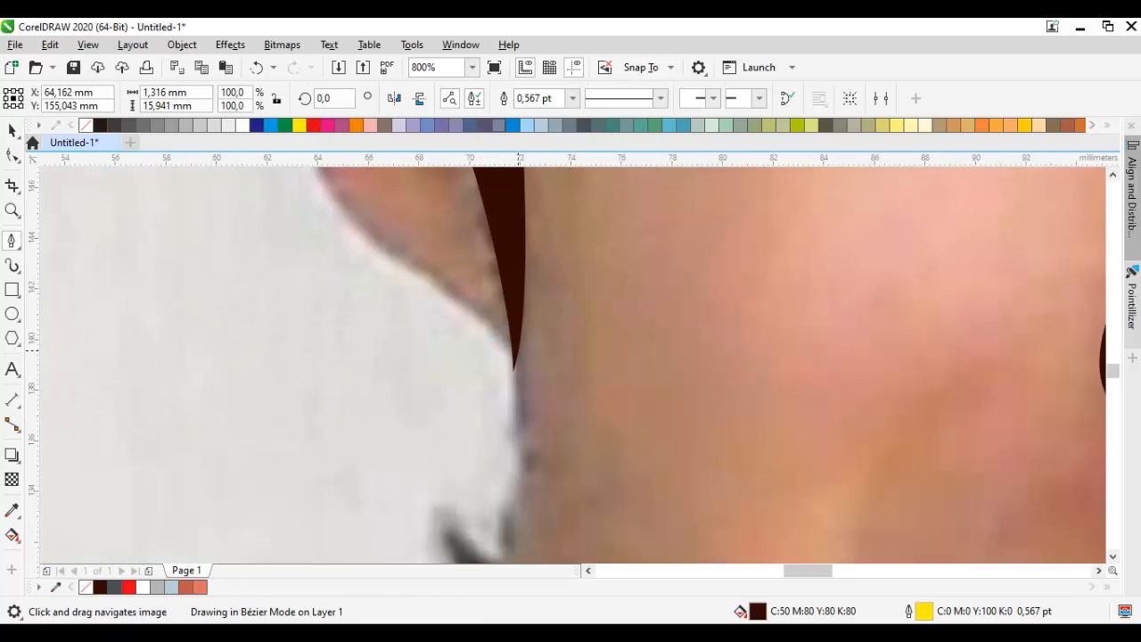
key("Escape")
Step: Start the face outline inside the hair above the left ear and trace the ear and upper left jaw
left_click_drag(361, 204, 392, 234)
scroll(399, 363, "down", 1)
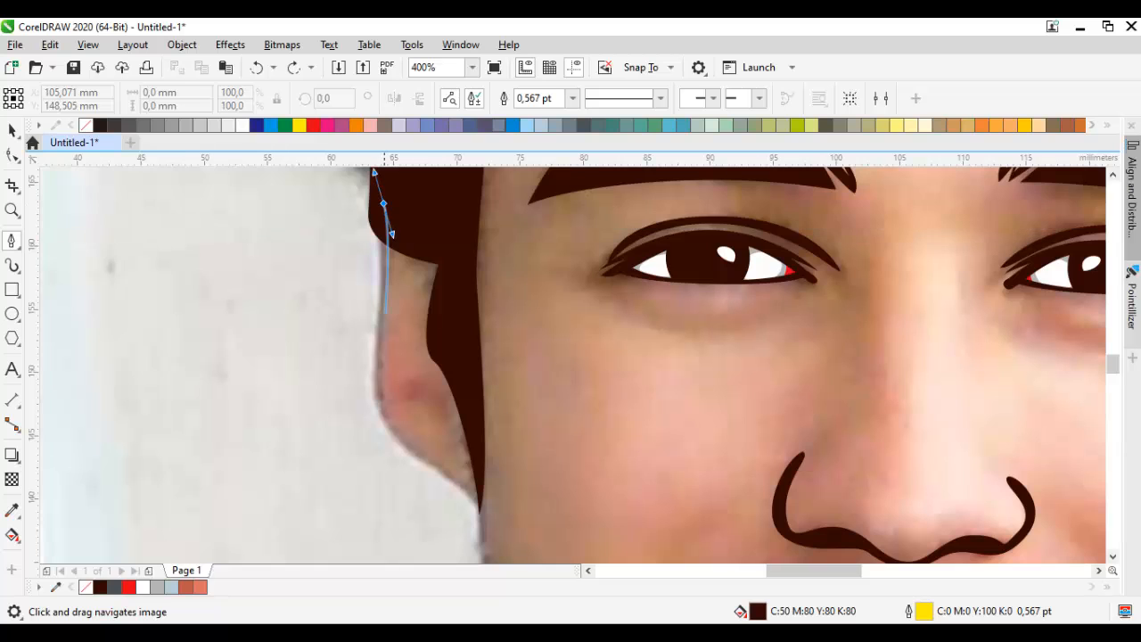
left_click_drag(382, 400, 384, 459)
scroll(473, 392, "up", 1)
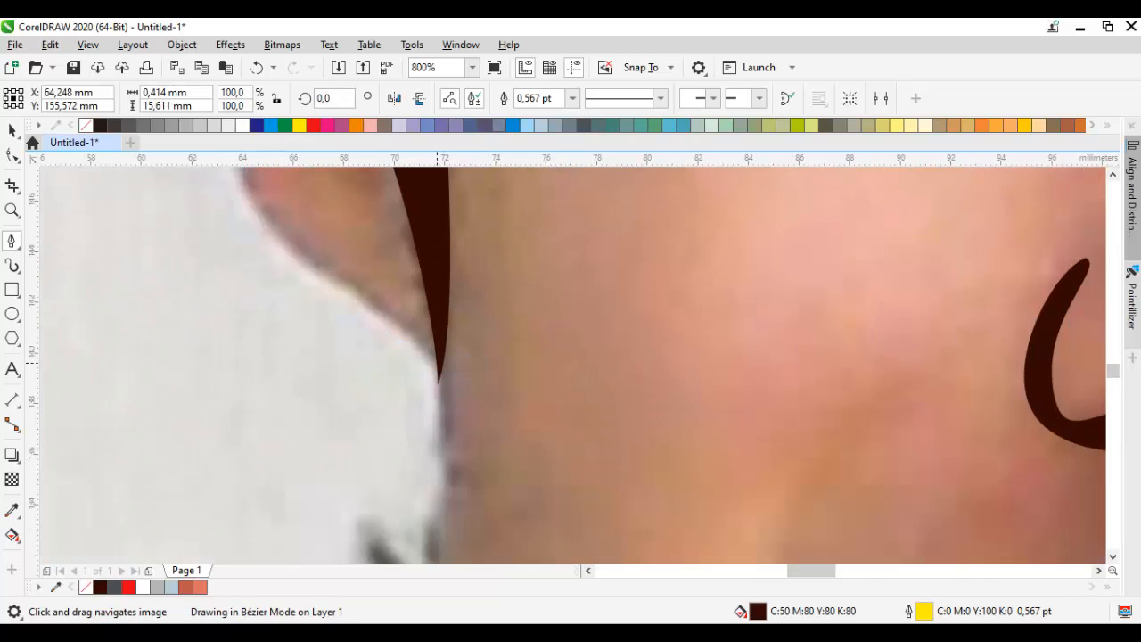
scroll(356, 192, "down", 2)
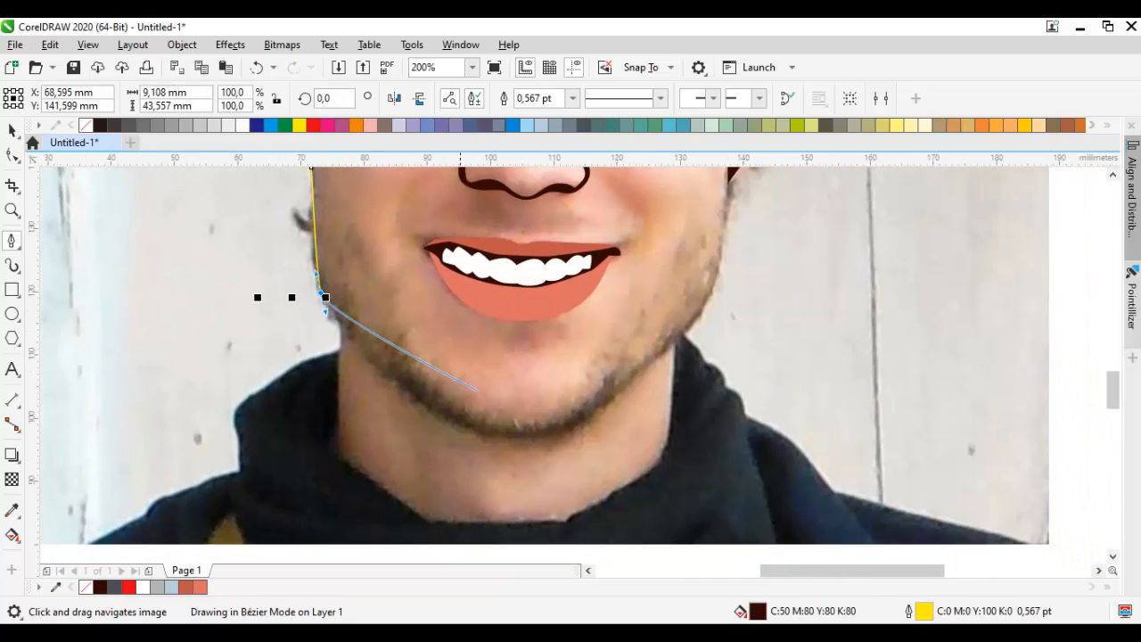
Step: Trace the face outline along the left jaw, under the chin and up the right jaw
left_click_drag(466, 431, 528, 457)
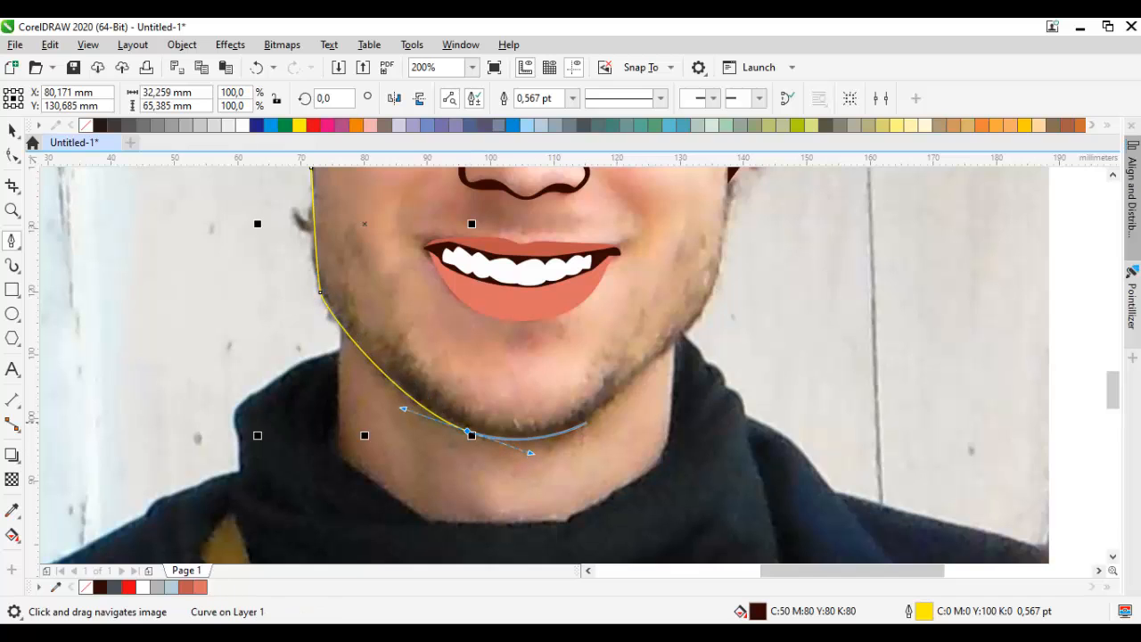
scroll(586, 425, "up", 1)
left_click_drag(403, 462, 412, 469)
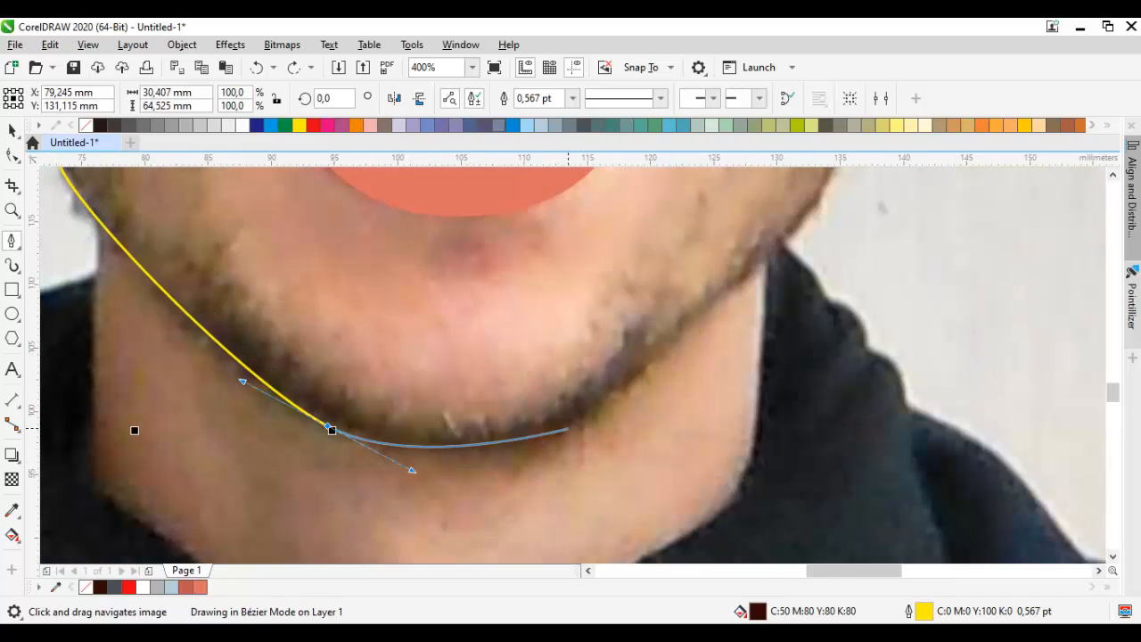
scroll(789, 176, "down", 1)
left_click_drag(789, 176, 719, 345)
scroll(743, 343, "up", 1)
scroll(772, 268, "down", 1)
left_click_drag(772, 269, 689, 498)
scroll(690, 498, "up", 1)
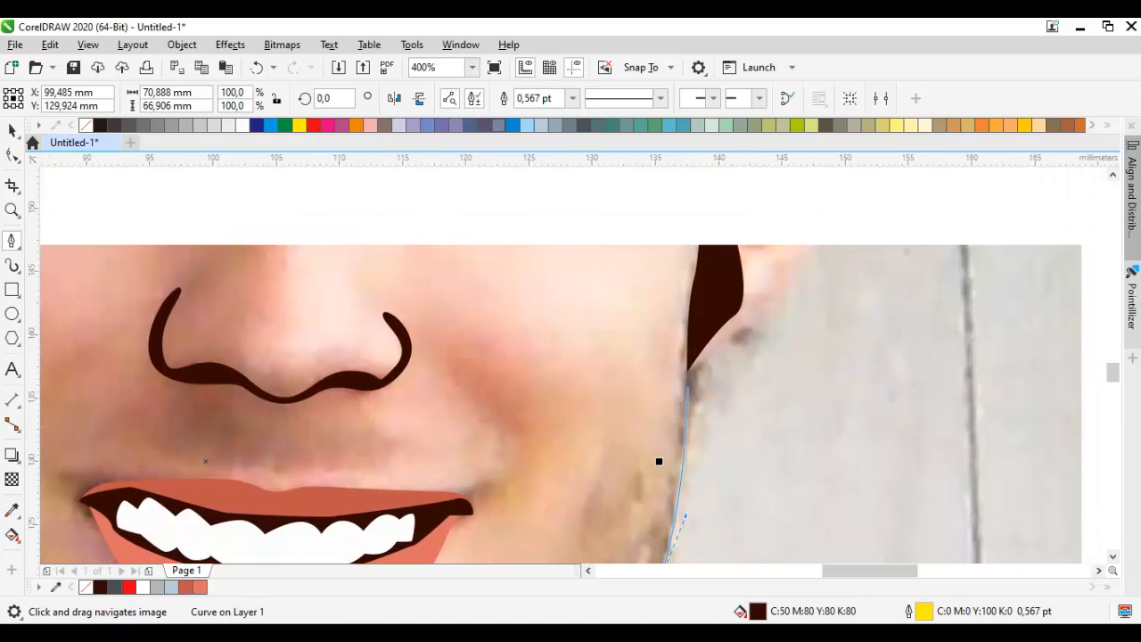
Step: Trace the face outline past the right sideburn's tip and around the right ear's outer edge
left_click_drag(688, 379, 620, 465)
scroll(694, 343, "down", 1)
scroll(619, 465, "up", 1)
left_click_drag(724, 379, 728, 345)
left_click_drag(747, 298, 717, 409)
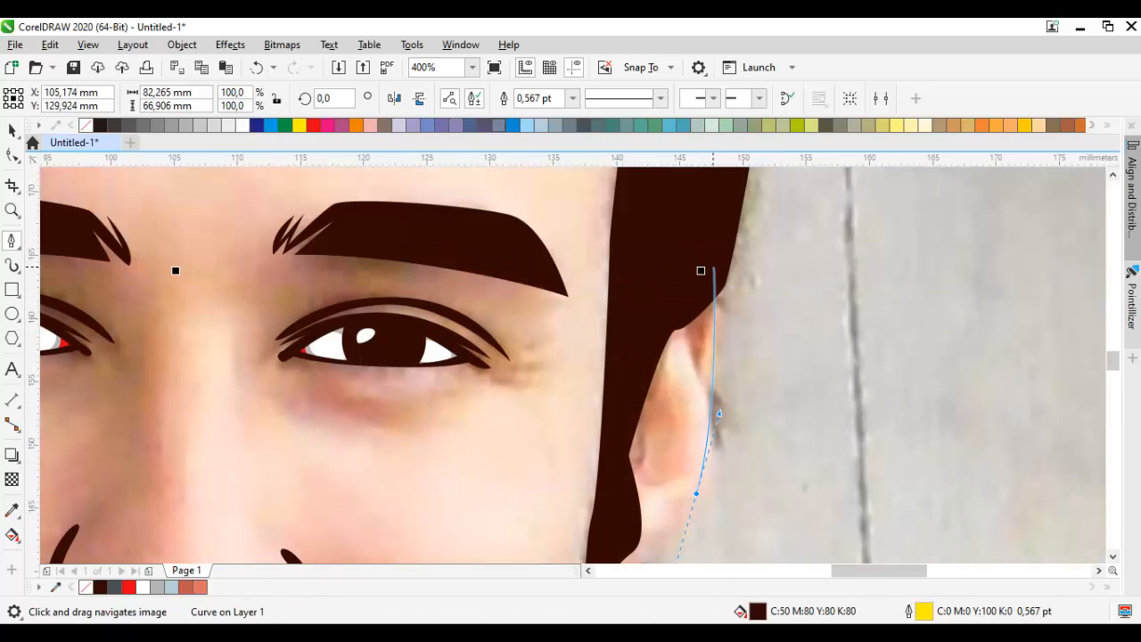
Step: Run the face outline up through the hair, across the top and back down, closing it above the left ear
scroll(703, 236, "down", 1)
left_click_drag(711, 266, 638, 491)
left_click_drag(636, 393, 645, 348)
left_click_drag(575, 278, 647, 283)
left_click_drag(434, 234, 229, 224)
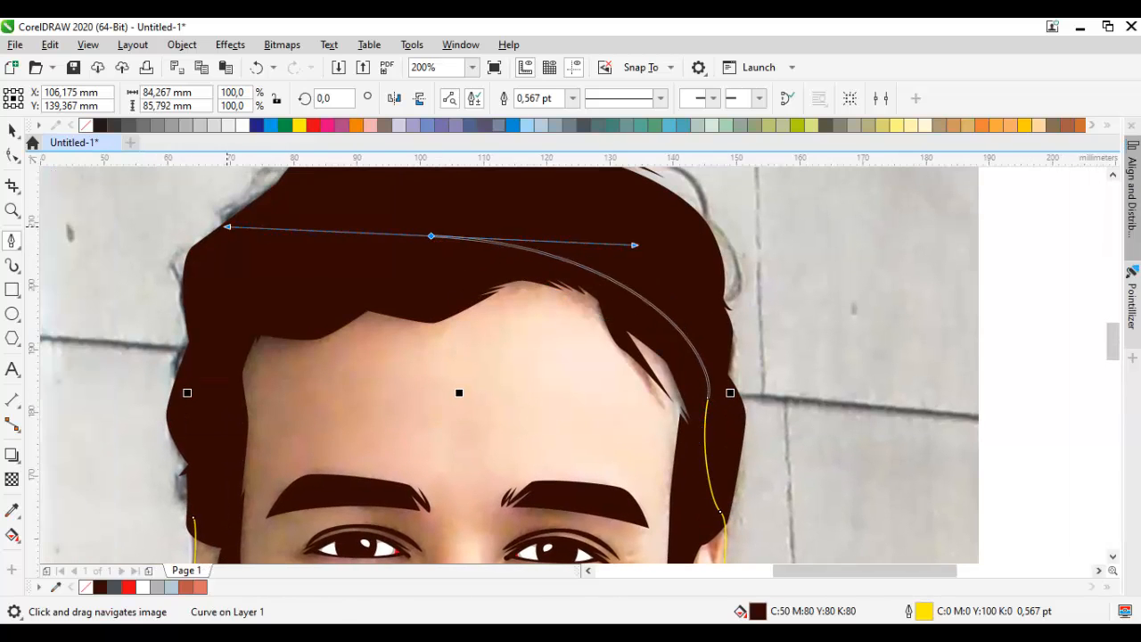
left_click_drag(211, 382, 209, 445)
scroll(205, 501, "up", 1)
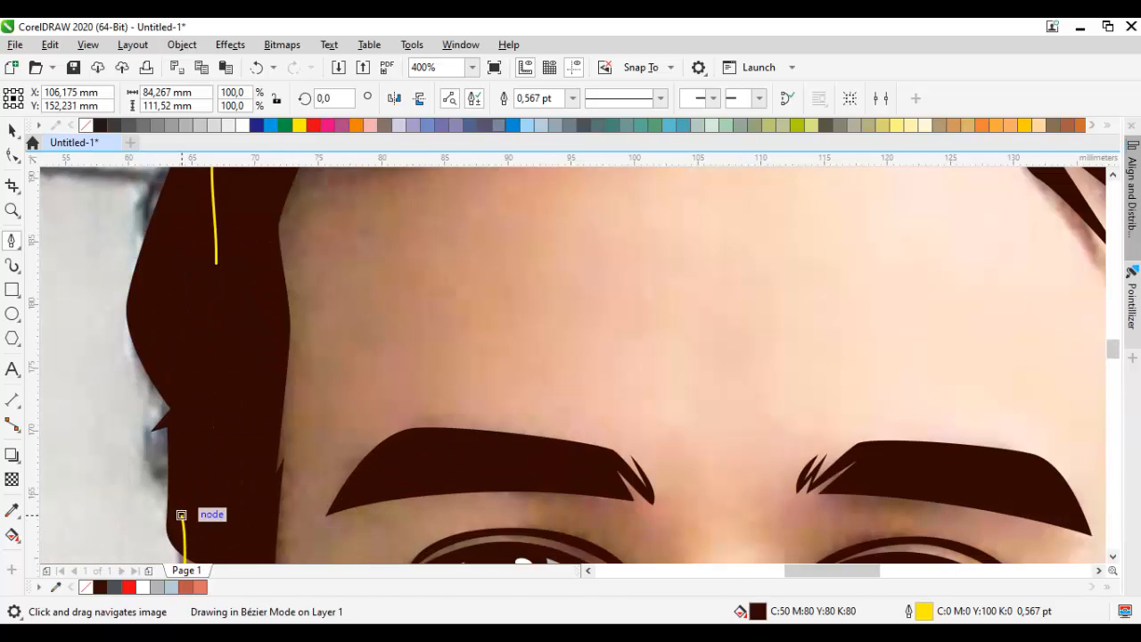
left_click(181, 514)
scroll(181, 514, "down", 2)
Step: Reorder the face shape to sit directly in front of the portrait photo
right_click(268, 437)
mouse_move(356, 267)
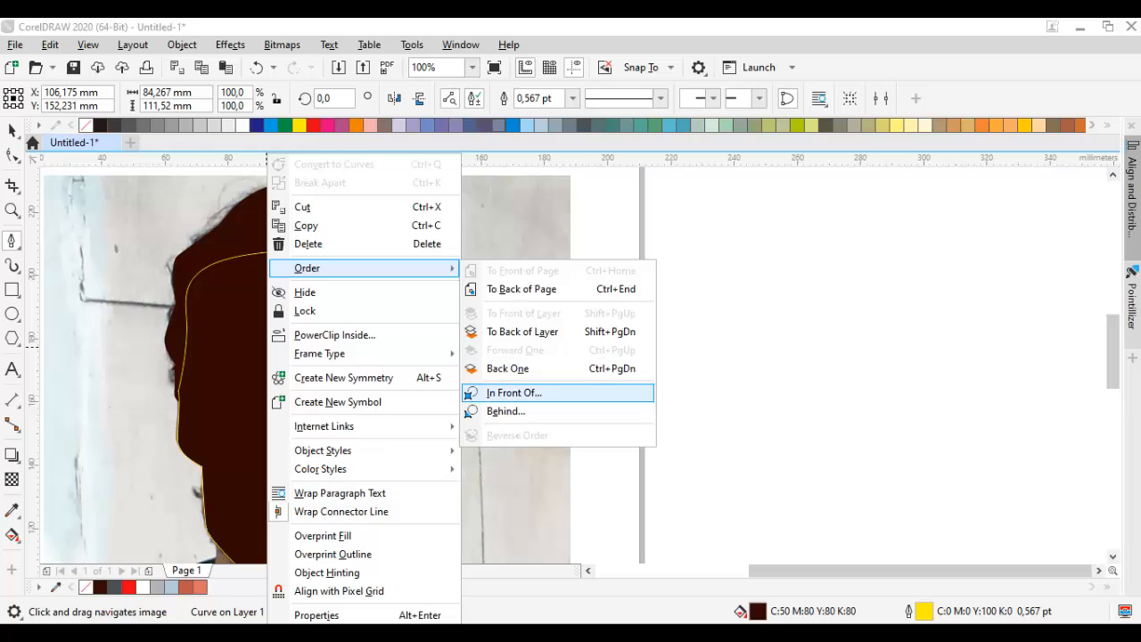
left_click(514, 392)
left_click(447, 323)
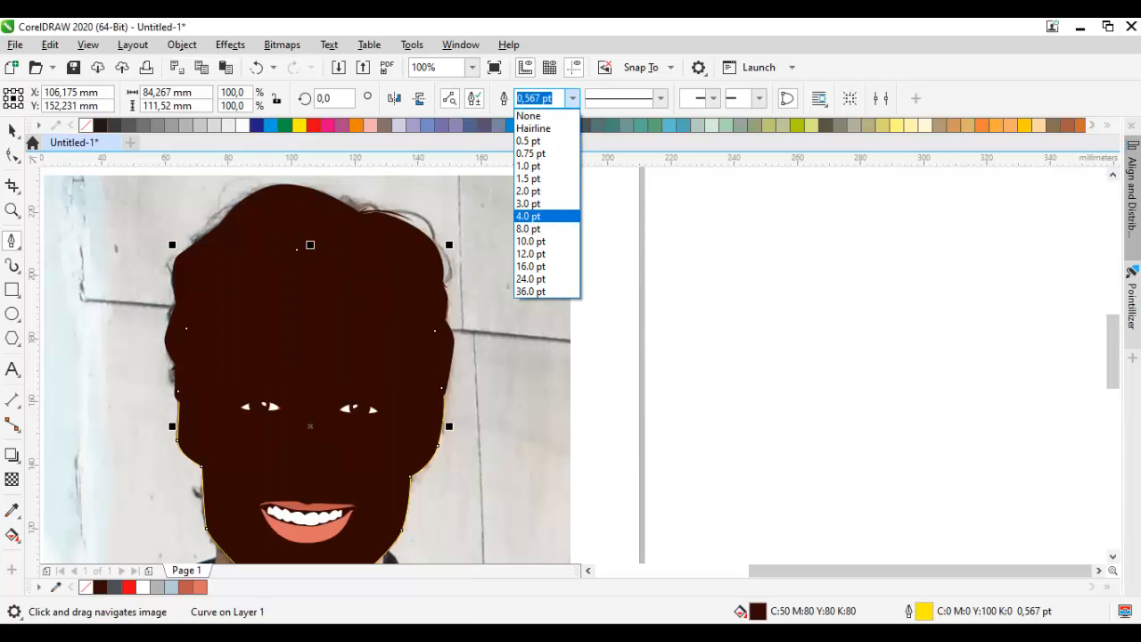
Step: Set the face shape's outline width to 5 pt
left_click(528, 215)
scroll(283, 557, "up", 3)
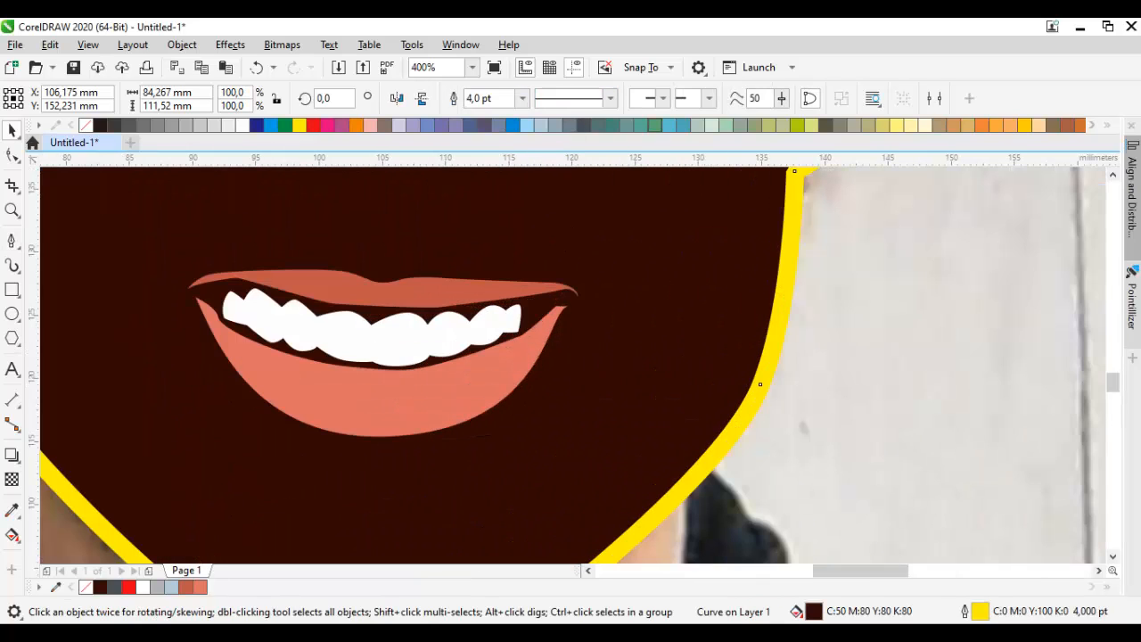
left_click(523, 99)
left_click(495, 219)
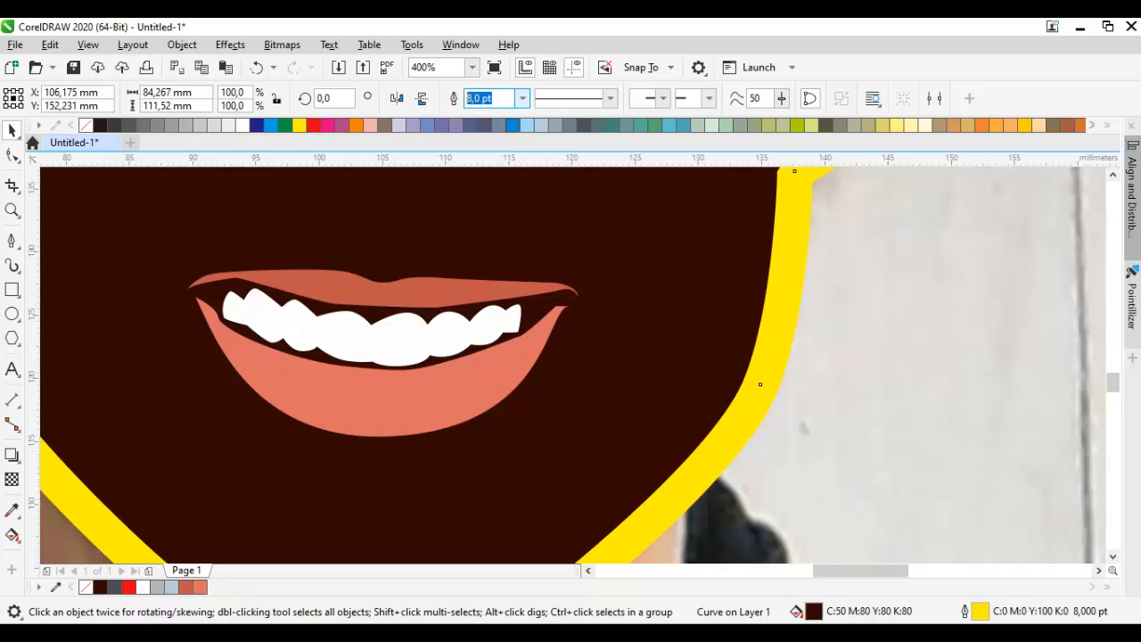
key("Return")
scroll(775, 376, "down", 2)
scroll(642, 392, "up", 1)
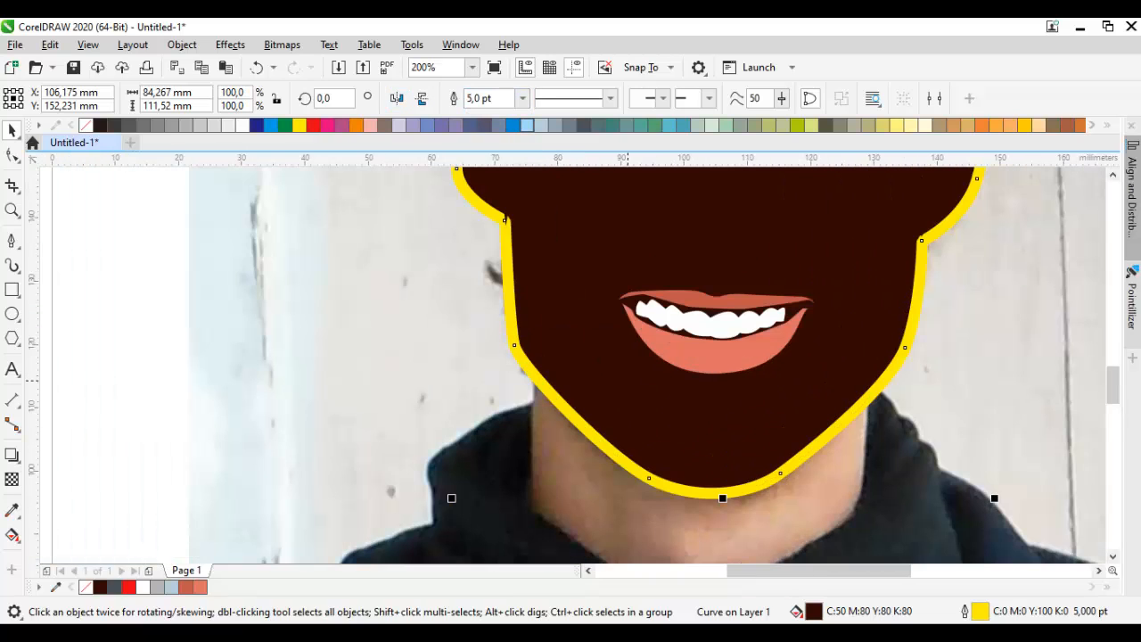
Step: Convert the face shape's outline to an object and colour it with the sampled dark brown
key("ctrl+shift+q")
scroll(532, 350, "up", 2)
key("i")
left_click(545, 355)
left_click(535, 382)
scroll(544, 387, "down", 2)
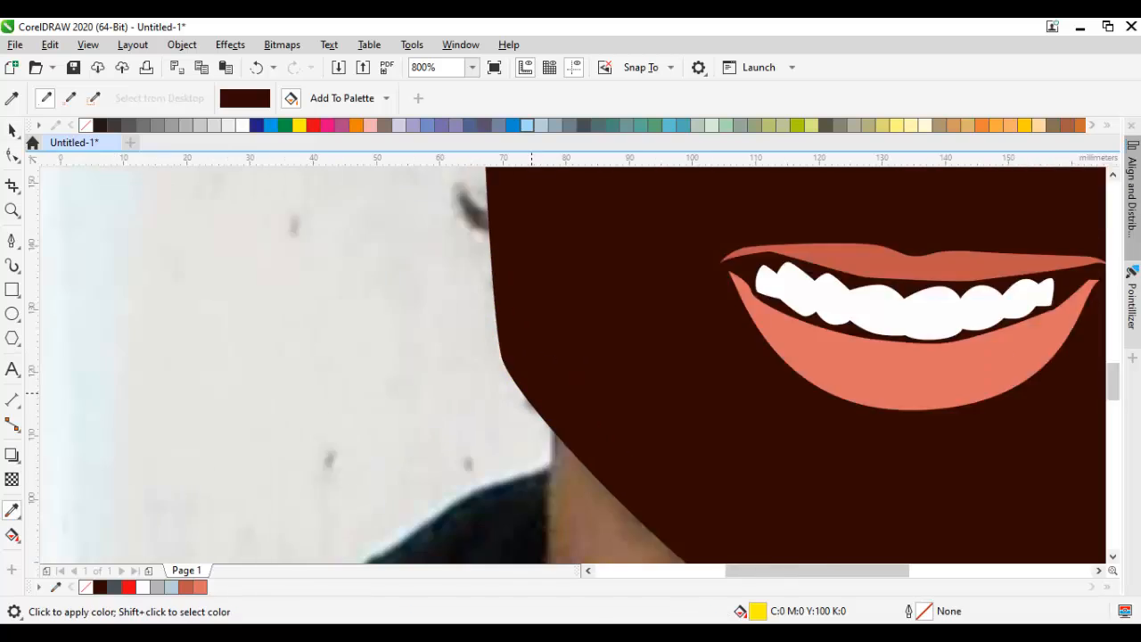
Step: Remove the face shape's fill and give it a yellow outline
key("space")
double_click(566, 380)
left_click(86, 124)
right_click(300, 125)
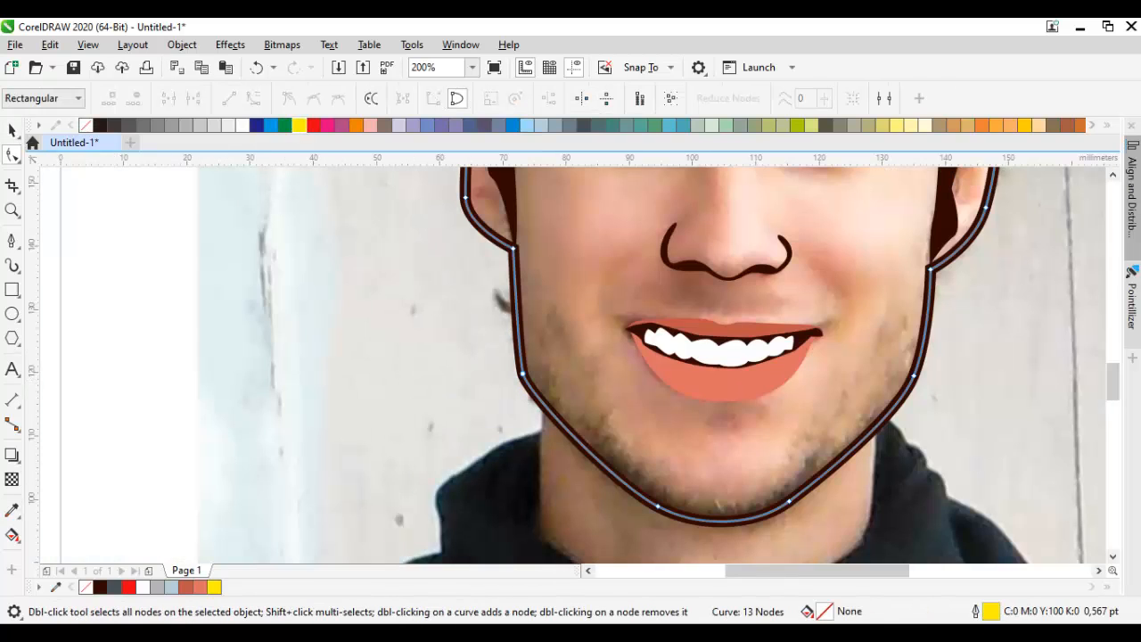
Step: Reshape the right sideburn's lower tip so it merges with the face outline
left_click_drag(927, 270, 625, 461)
scroll(647, 446, "up", 2)
left_click(659, 405)
left_click(646, 496)
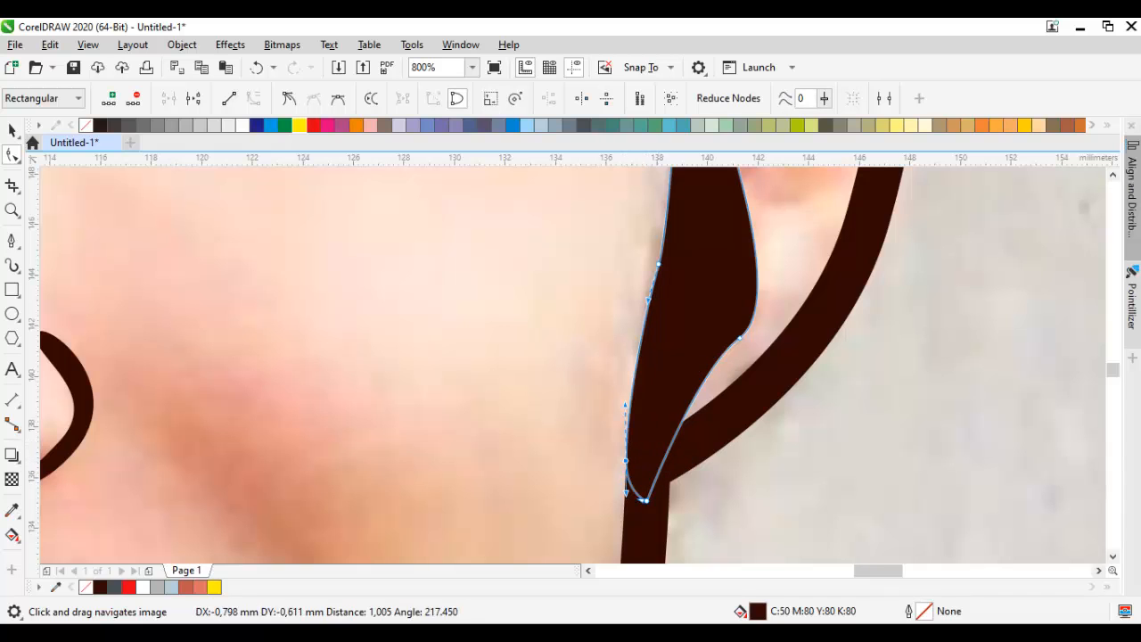
scroll(1003, 506, "down", 3)
key("space")
scroll(576, 432, "up", 2)
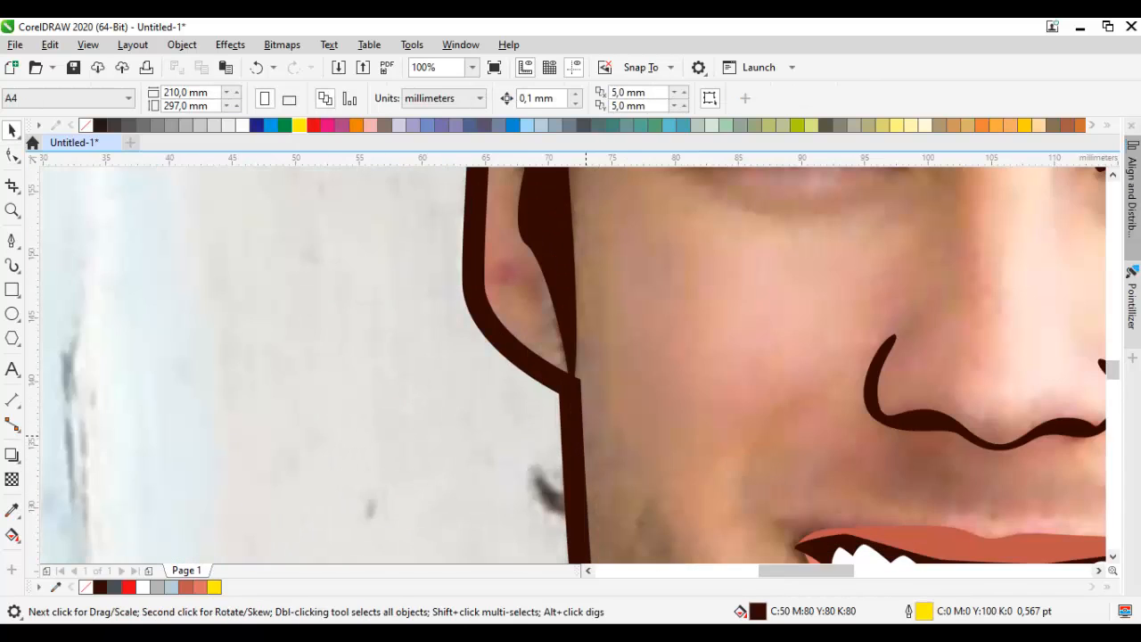
Step: Adjust the nodes at the left sideburn's lower tip so it joins the face outline
scroll(571, 375, "up", 1)
double_click(570, 437)
mouse_move(568, 441)
left_mouse_down()
mouse_move(596, 468)
mouse_move(591, 443)
left_mouse_up()
scroll(584, 382, "up", 1)
double_click(580, 384)
left_click_drag(578, 384, 523, 446)
scroll(571, 433, "down", 3)
key("space")
left_click(601, 427)
scroll(572, 425, "down", 1)
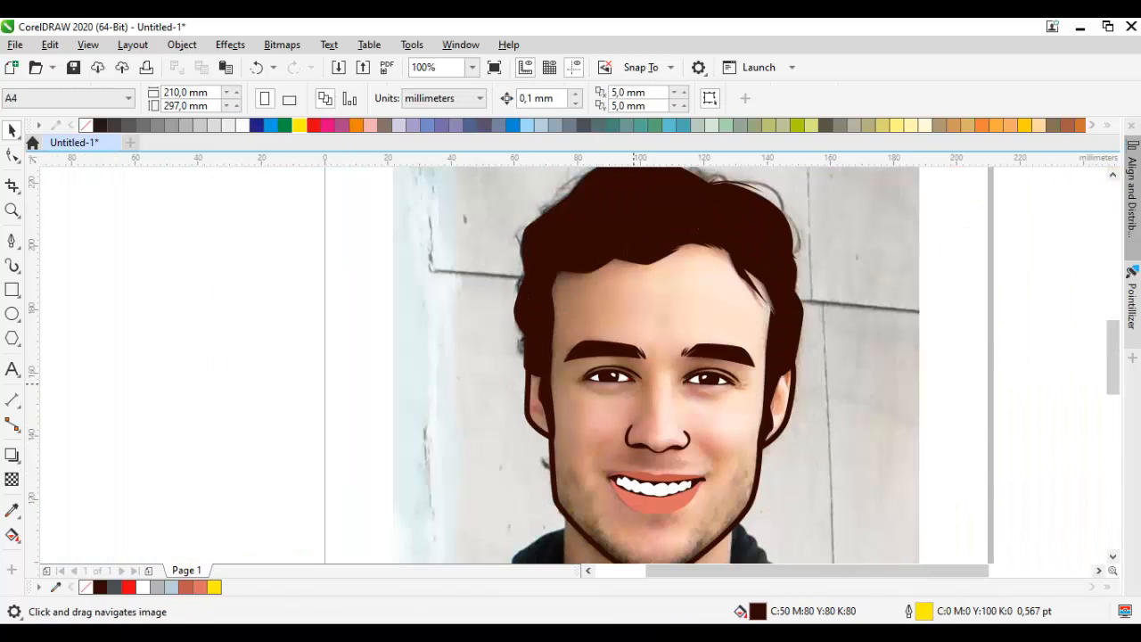
Step: Draw a closed dark brown shadow shape around the left eye, about 24 mm wide, reaching from the outer eye corner to the brow and nose bridge
scroll(627, 377, "up", 2)
key("F5")
left_click(398, 385)
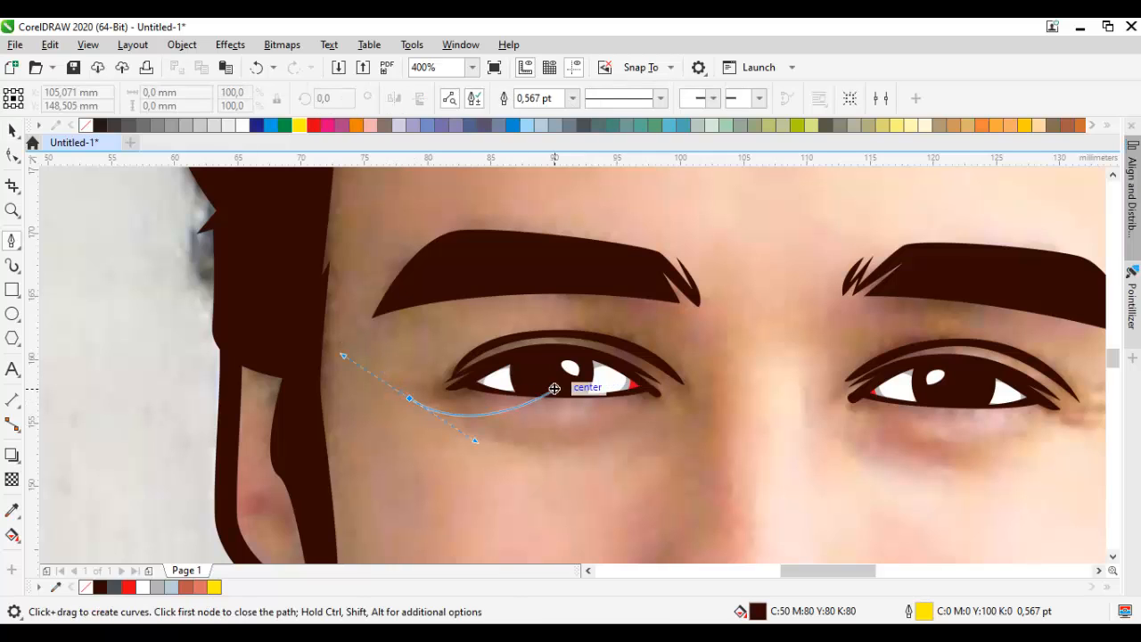
left_click(555, 387)
left_click(701, 417)
left_click_drag(695, 299, 701, 324)
left_click_drag(648, 294, 570, 267)
left_click_drag(513, 320, 604, 320)
left_click_drag(606, 368, 623, 367)
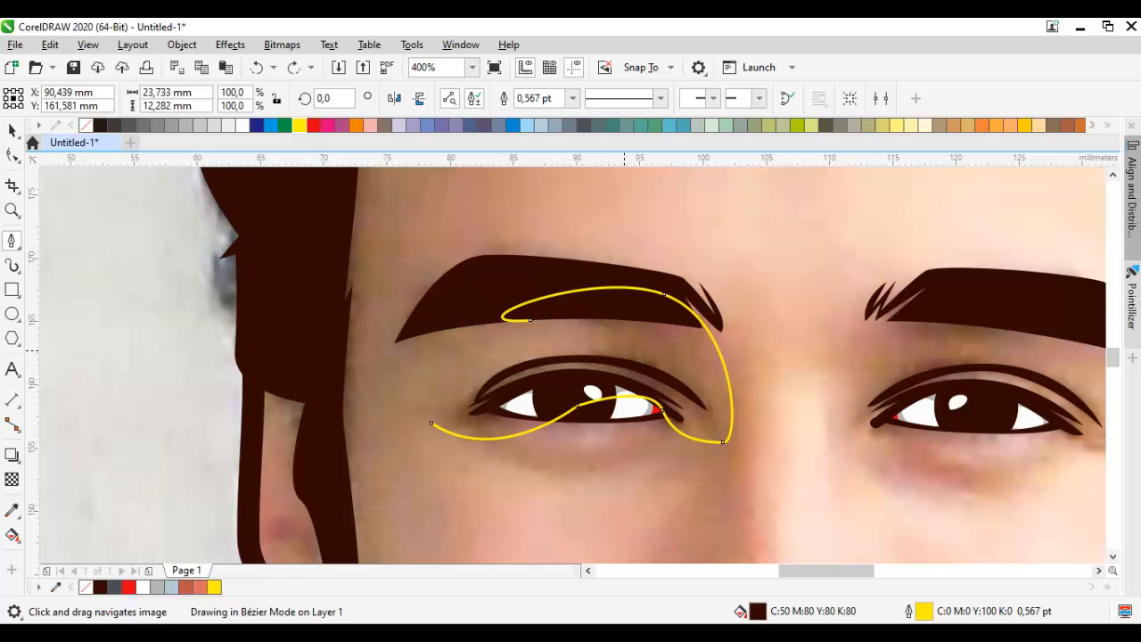
left_click(624, 351)
left_click_drag(506, 318, 507, 319)
Step: Draw a crescent shadow under the left eye, about 12.5 by 7 mm, and weld it to the shadow around that eye
scroll(569, 452, "up", 1)
left_click_drag(631, 480, 658, 444)
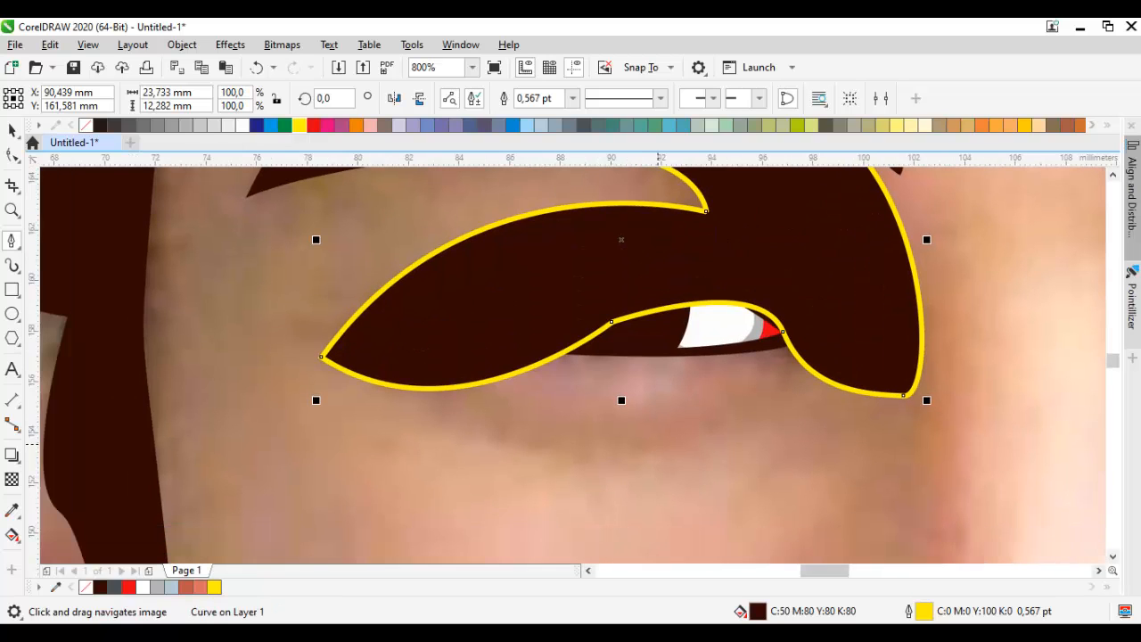
left_click_drag(722, 504, 734, 499)
left_click_drag(823, 346, 866, 262)
left_click(805, 283)
left_click_drag(524, 433, 796, 438)
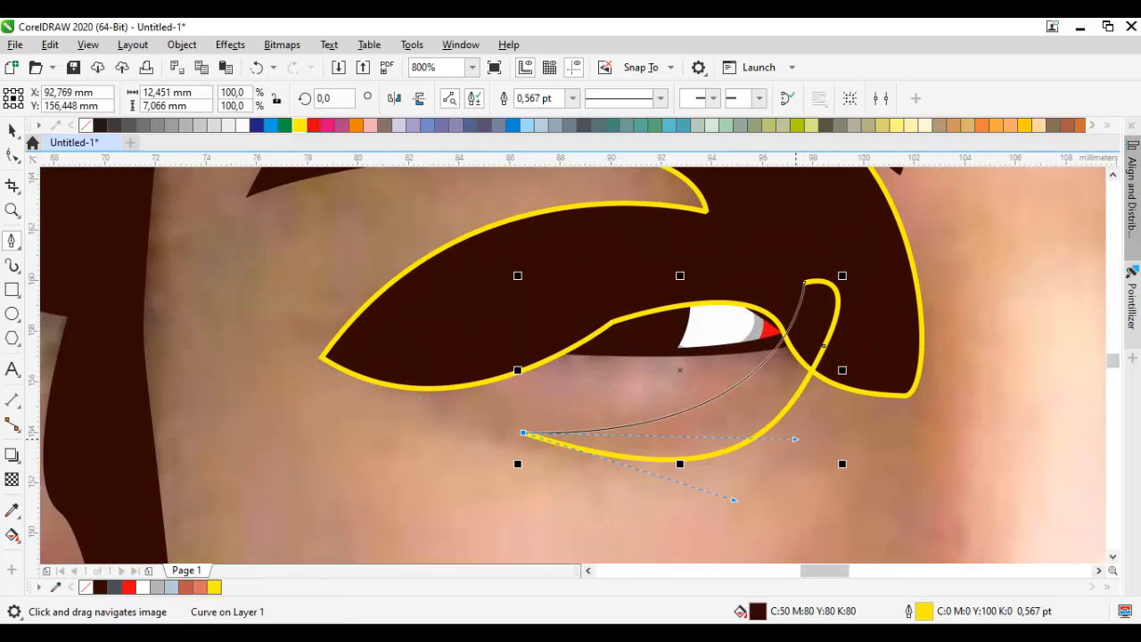
key("space")
left_click(843, 353, "shift")
left_click(489, 98)
scroll(630, 285, "down", 1)
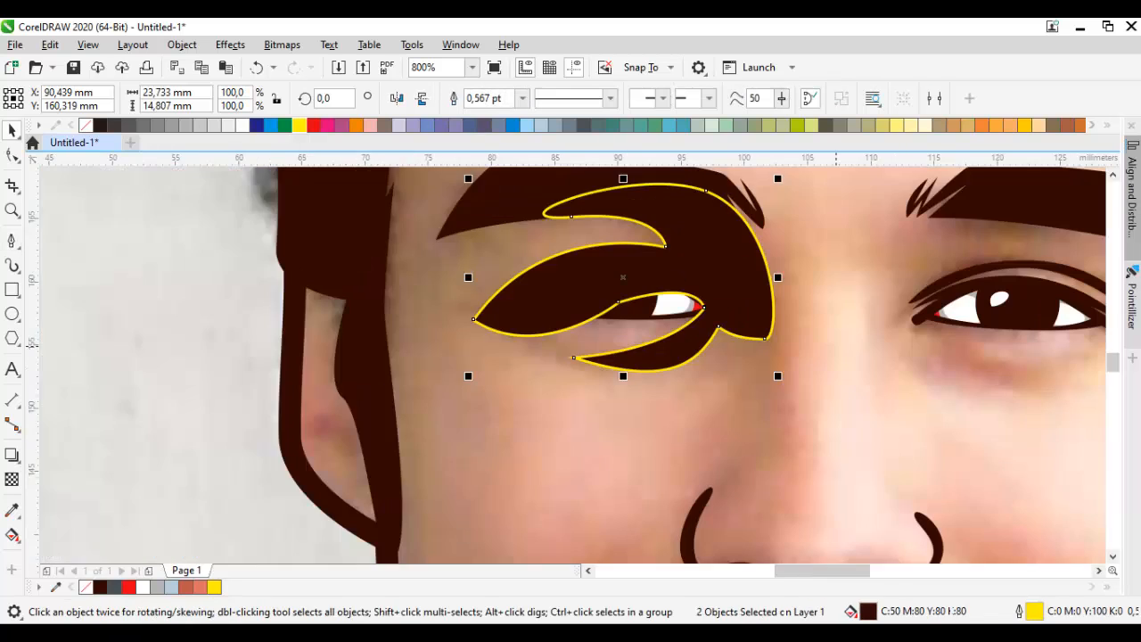
Step: Draw a closed shadow shape around the right eye, running from the inner corner over the brow and upper lid to the outer corner
left_click_drag(976, 327, 658, 306)
scroll(693, 257, "up", 1)
key("space")
left_click_drag(572, 367, 534, 370)
left_click_drag(535, 370, 491, 531)
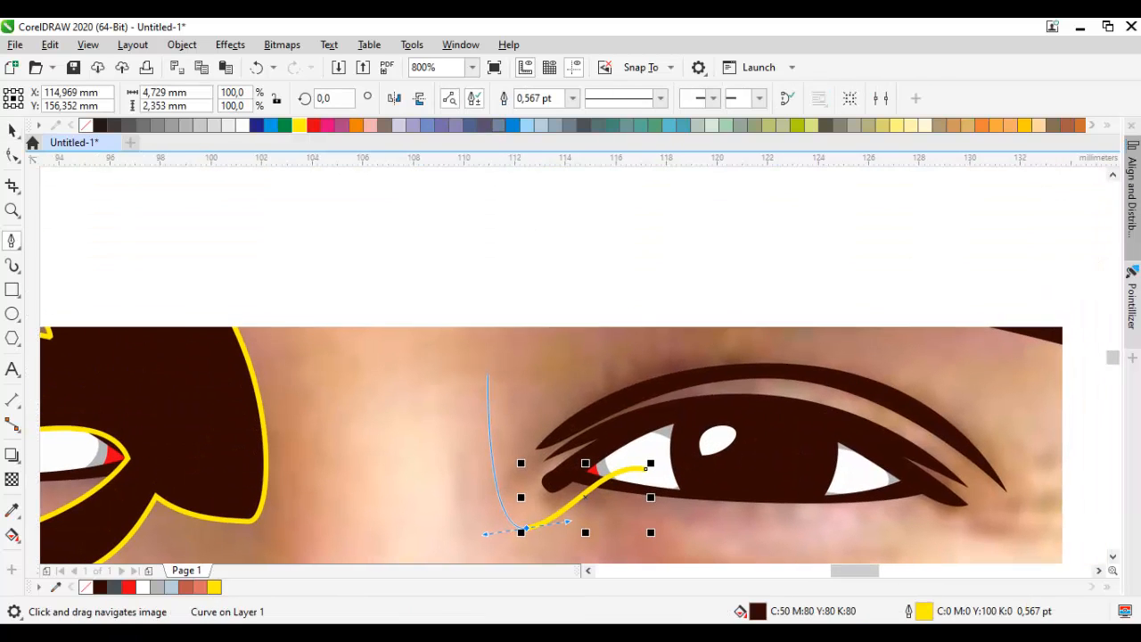
left_click_drag(480, 337, 481, 303)
left_click(690, 190)
left_click_drag(926, 272, 714, 238)
left_click(583, 390)
left_click_drag(862, 358, 624, 341)
left_click_drag(786, 382, 793, 388)
left_click_drag(788, 528, 800, 471)
left_click(799, 471)
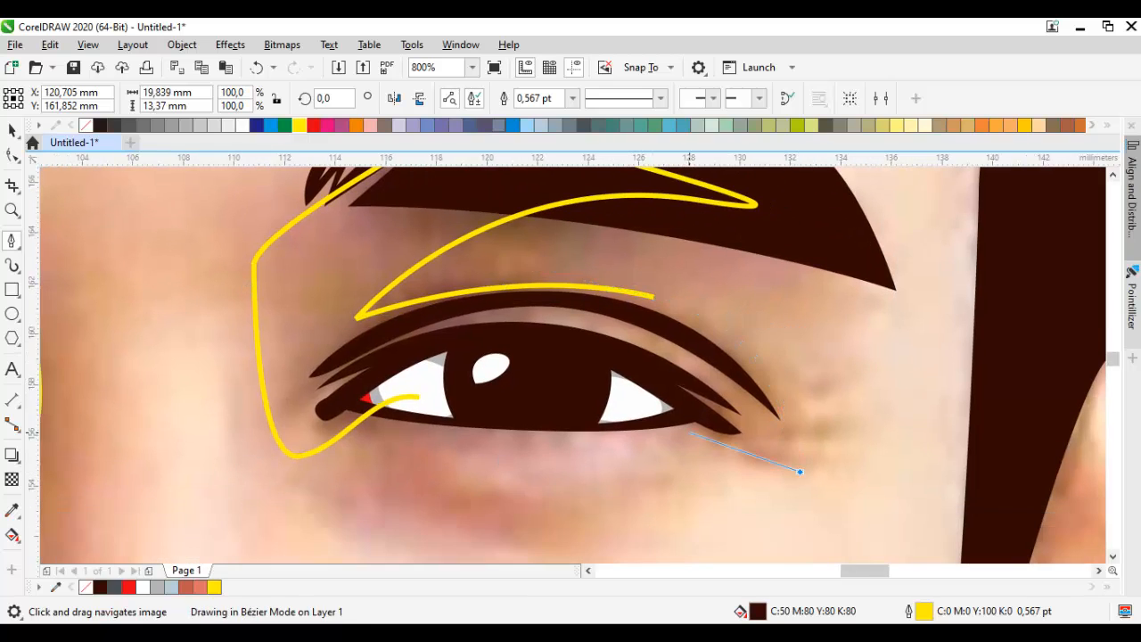
left_click(419, 396)
Step: Draw a crescent shadow under the right eye, about 11.7 by 5.5 mm, and weld the eye shadow shapes together
left_click_drag(430, 425, 540, 351)
left_click_drag(710, 439, 474, 512)
left_click(417, 355)
left_click(444, 322)
left_click_drag(710, 439, 892, 442)
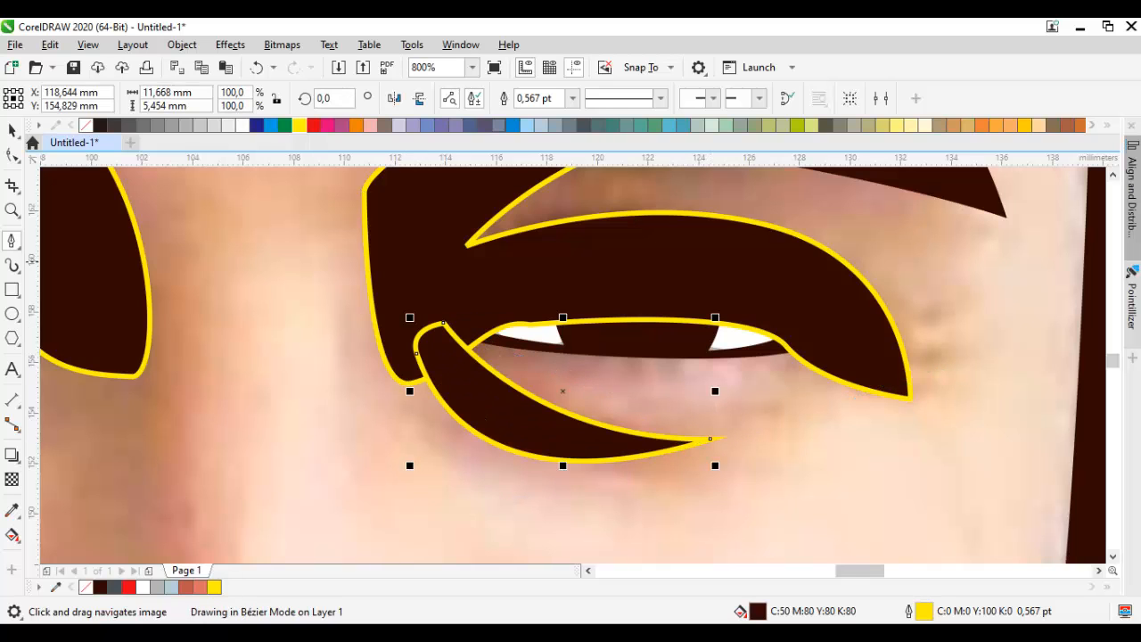
key("space")
key("ctrl+a")
left_click(488, 98)
scroll(620, 270, "down", 1)
key("Escape")
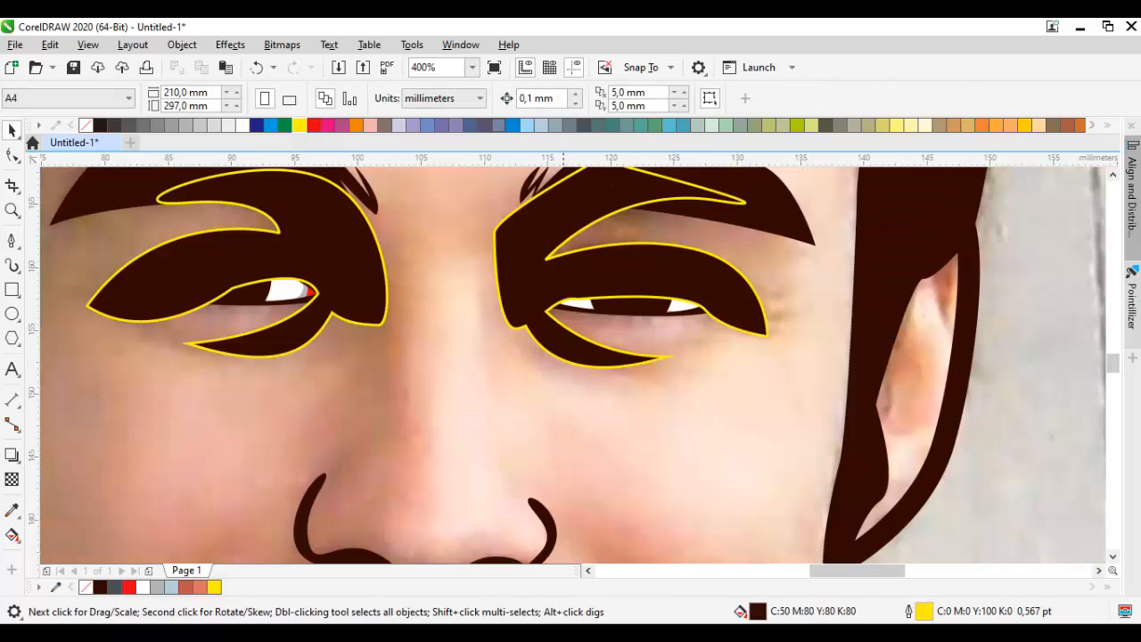
Step: Trace the outer edge of the nose shadow from the left nostril's top, below the nose and around the right nostril
left_click_drag(304, 494, 464, 337)
scroll(464, 338, "up", 1)
key("space")
left_click_drag(515, 276, 464, 264)
left_click_drag(425, 479, 445, 388)
left_click_drag(451, 365, 461, 428)
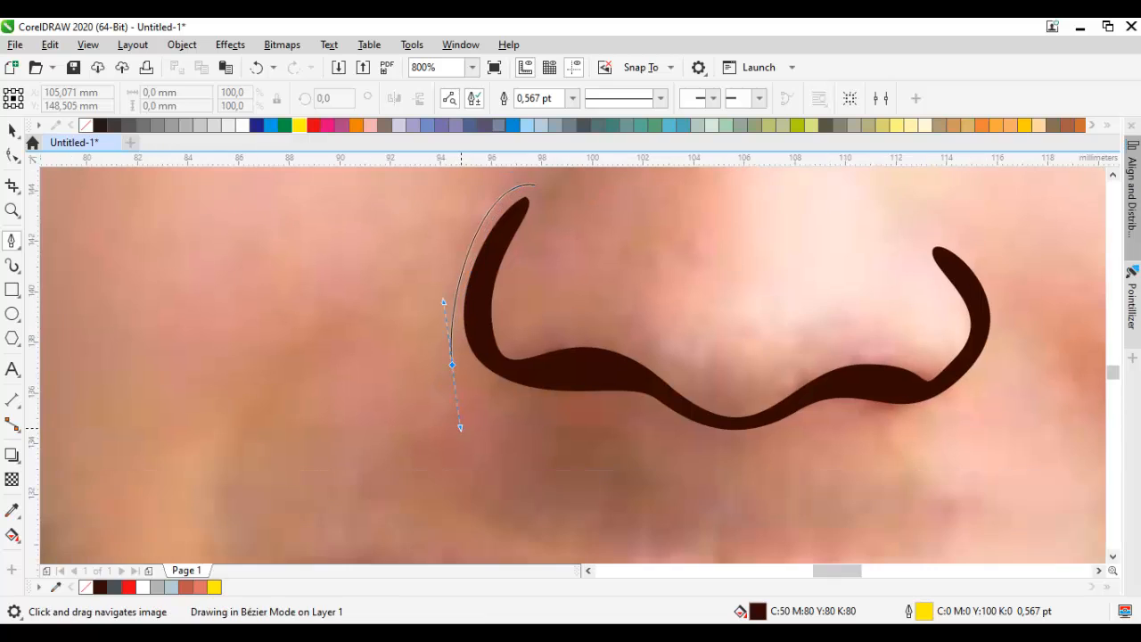
left_click_drag(632, 439, 535, 400)
left_click_drag(602, 417, 575, 418)
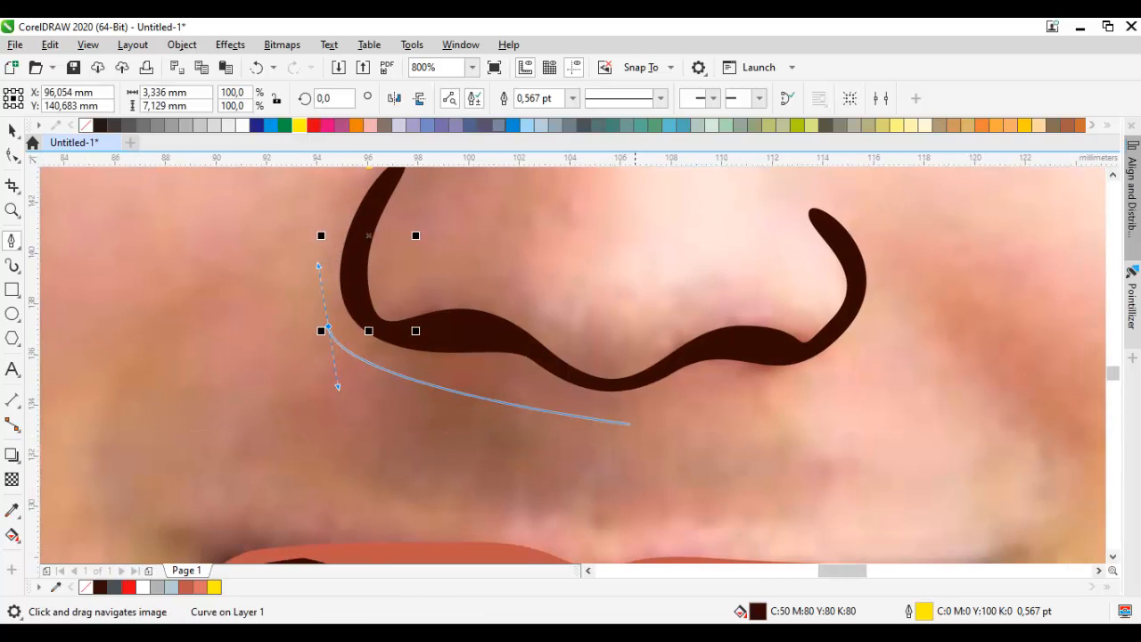
left_click_drag(860, 397, 871, 395)
left_click_drag(886, 290, 872, 349)
left_click_drag(787, 256, 767, 254)
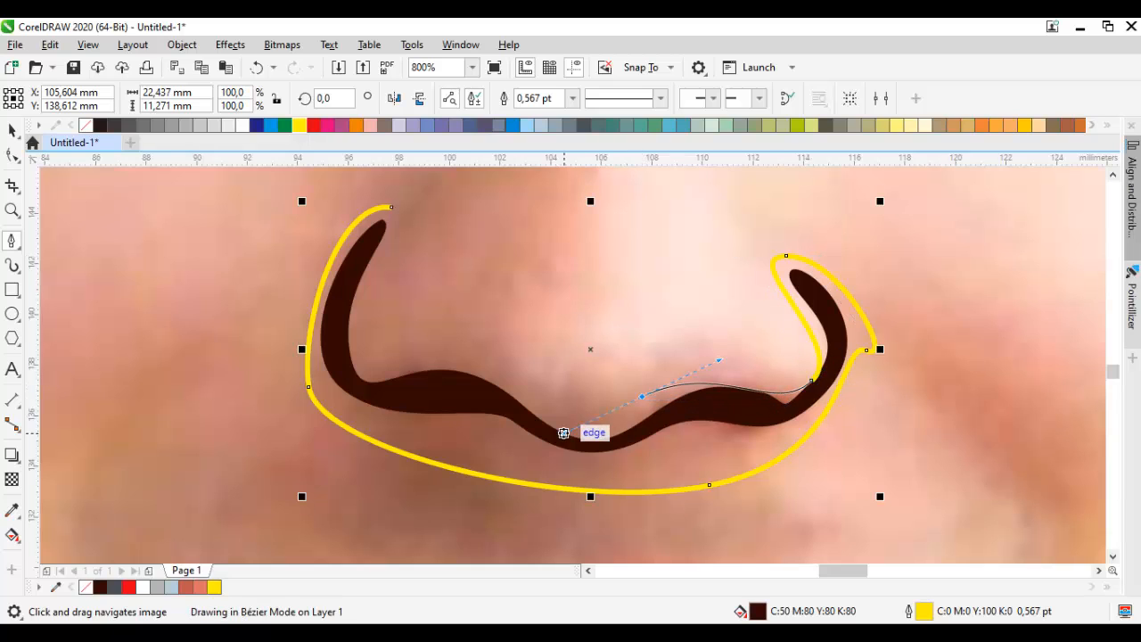
Step: Close the nose shadow along the underside of the nose, about 22.4 by 11.3 mm overall, and combine it with the eye shadows
left_click_drag(402, 361, 302, 403)
left_click(364, 271)
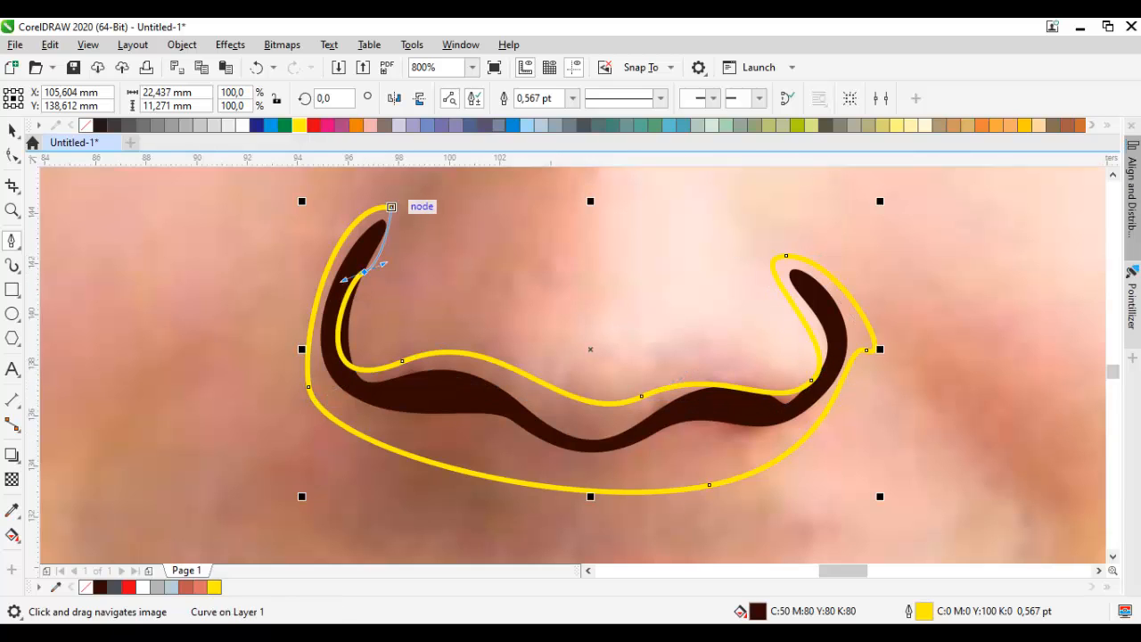
left_click(390, 207)
scroll(563, 344, "down", 2)
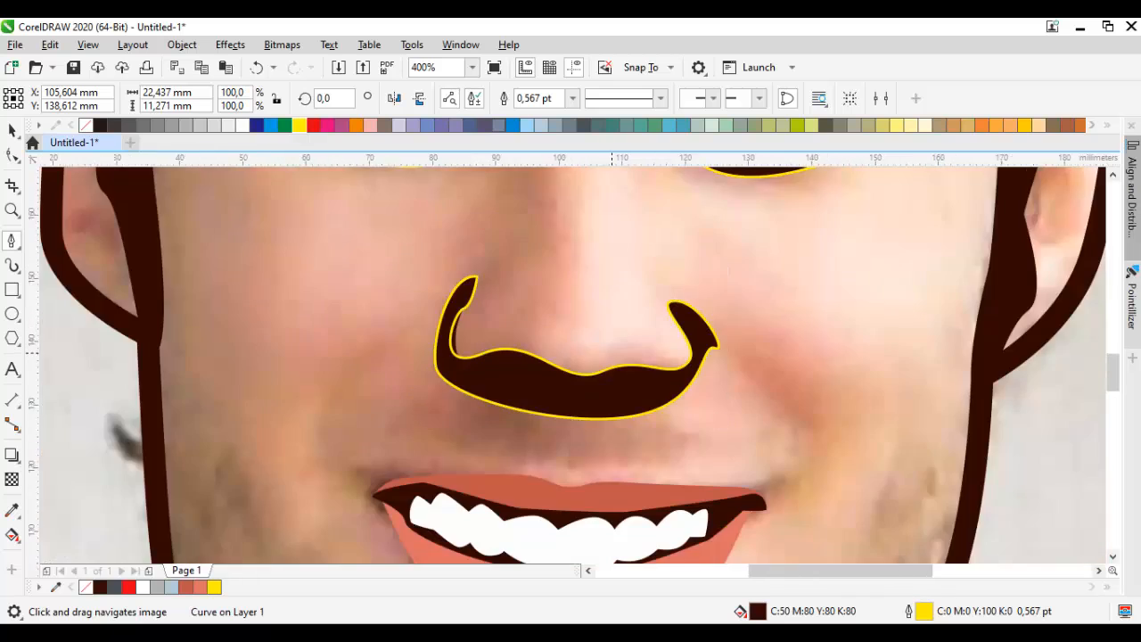
key("space")
left_click(569, 346, "shift")
key("ctrl+l")
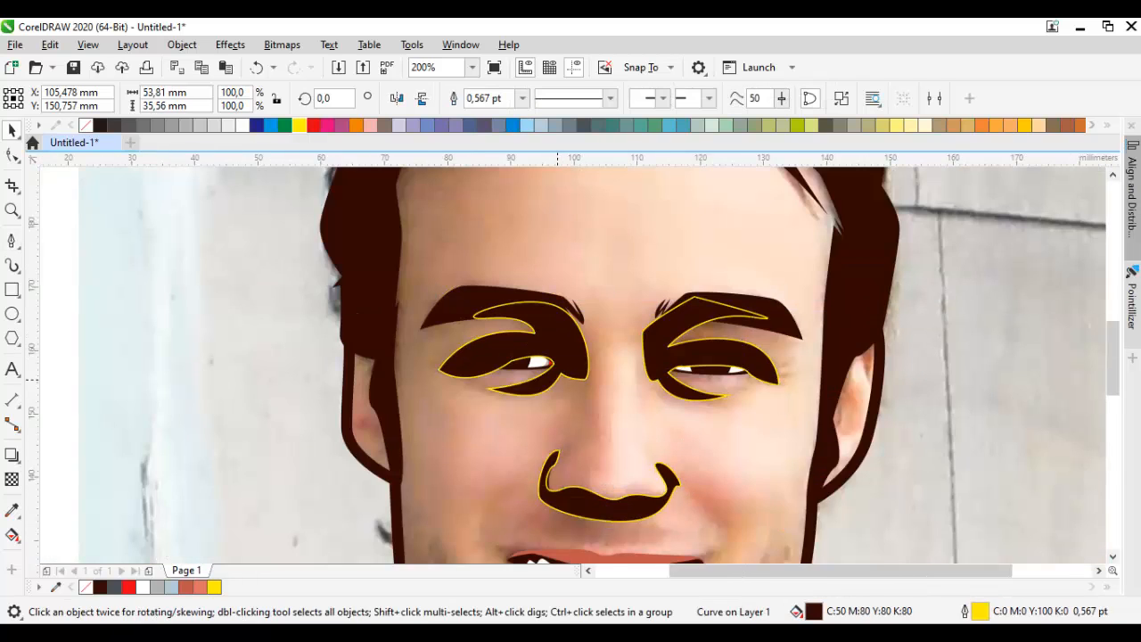
Step: Start the mouth shadow outline on the upper lip, curving it around the left mouth corner and down to the teeth
scroll(533, 533, "up", 2)
key("space")
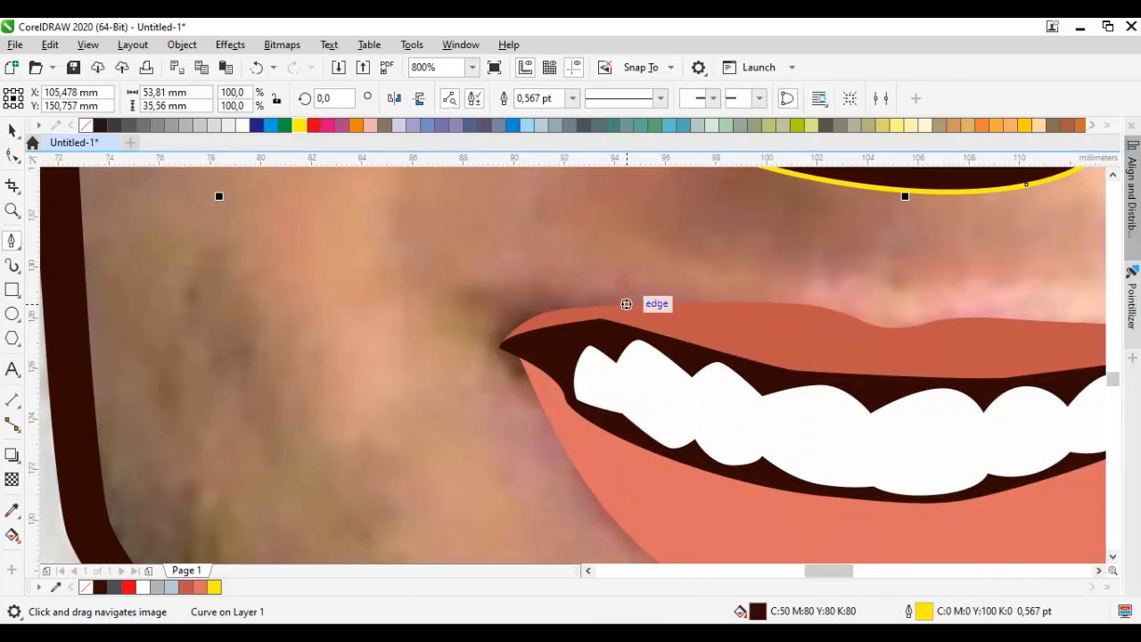
left_click(728, 326)
left_click_drag(600, 305, 544, 313)
left_click_drag(463, 271, 438, 267)
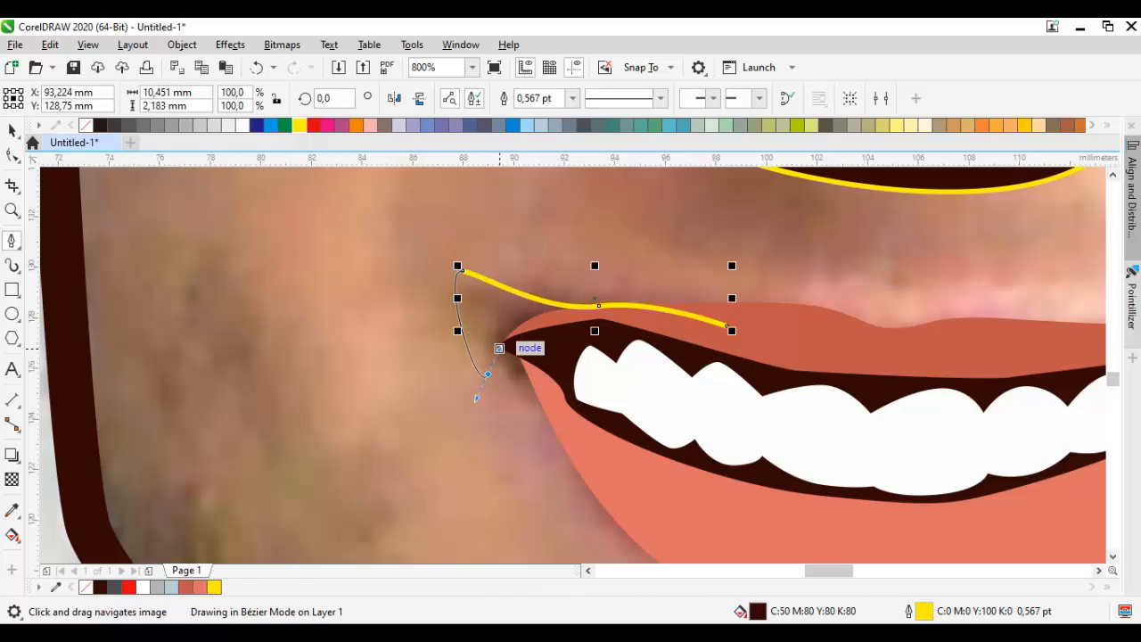
left_click_drag(487, 375, 533, 358)
left_click(602, 428)
Step: Continue the mouth shadow across the teeth and around the right mouth corner, closing it along the upper lip, about 35 by 8 mm overall
scroll(606, 431, "down", 2)
scroll(864, 446, "up", 2)
left_click_drag(418, 408, 454, 327)
left_click_drag(566, 298, 588, 224)
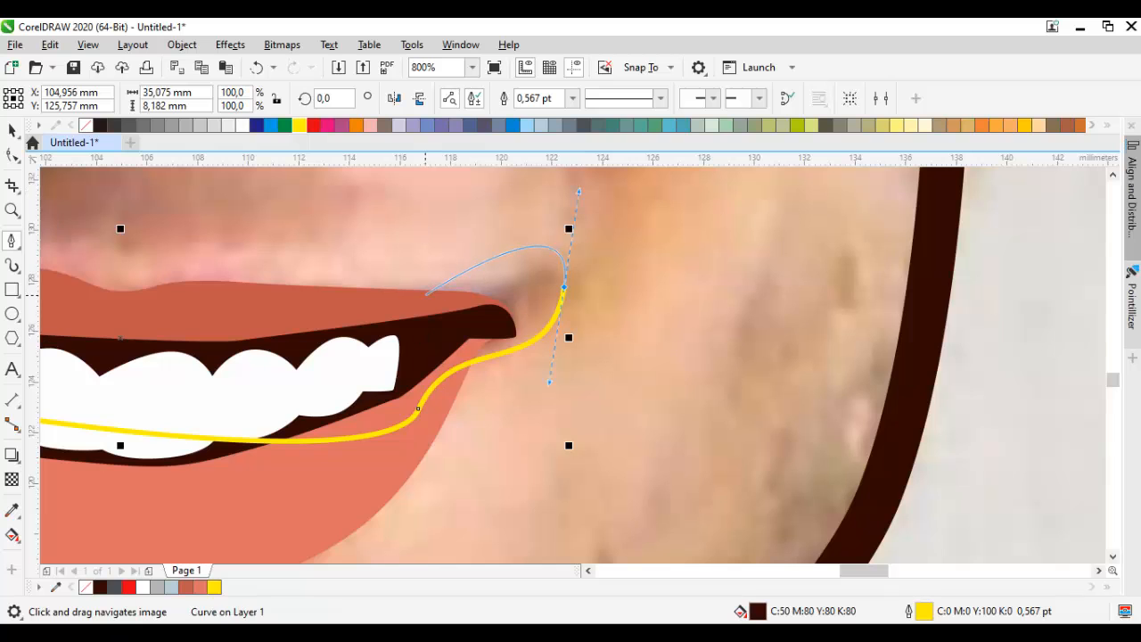
left_click_drag(425, 298, 343, 303)
left_click_drag(161, 326, 585, 313)
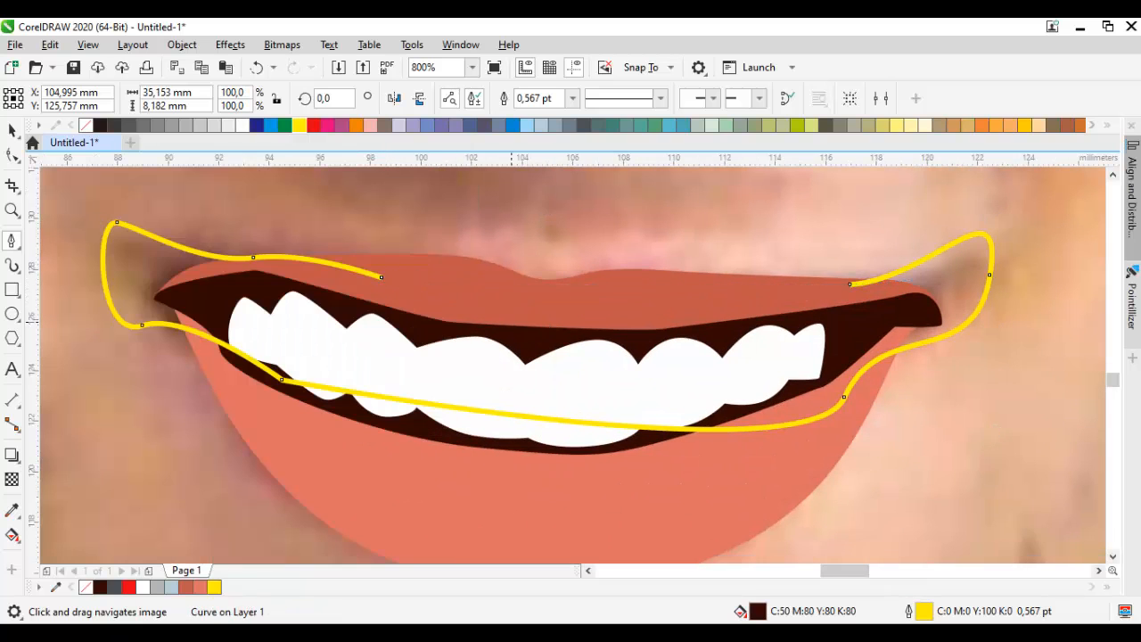
left_click(382, 276)
Step: Lower the mouth shadow's node at the right mouth corner slightly and weld the shape with the eye and nose shadows
key("space")
key("F10")
left_click_drag(989, 275, 989, 283)
scroll(989, 284, "down", 1)
left_click_drag(828, 205, 746, 348)
left_click(746, 348, "shift")
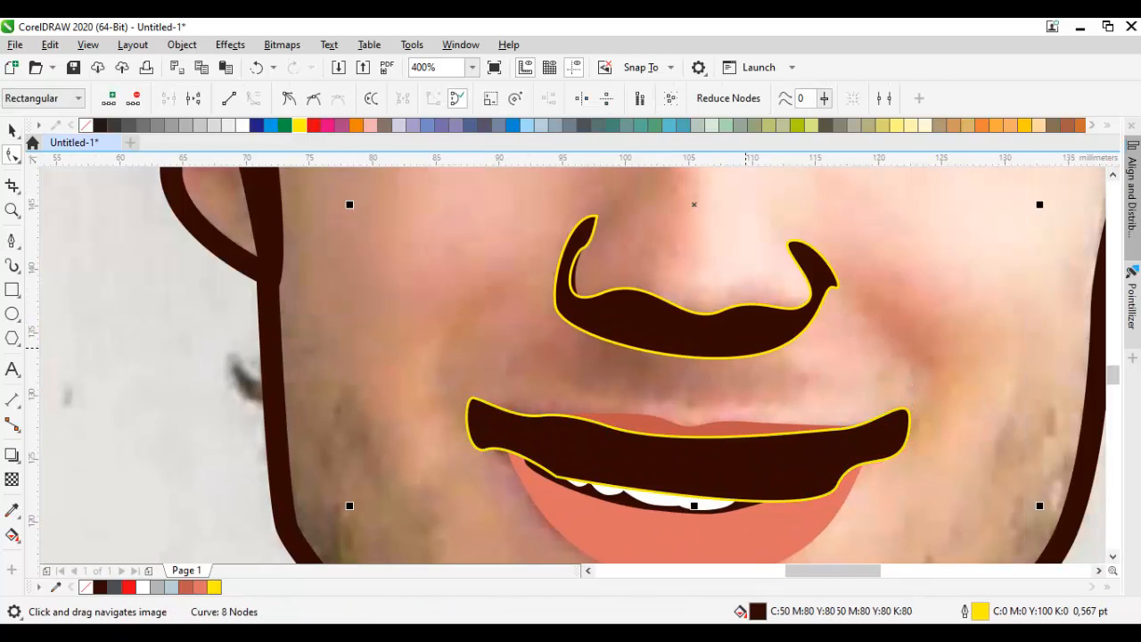
key("space")
left_click(488, 98)
Step: Draw a narrow closed shadow inside the left ear, about 15 mm tall, and combine it with the other facial shadows
scroll(617, 346, "down", 1)
scroll(448, 356, "up", 1)
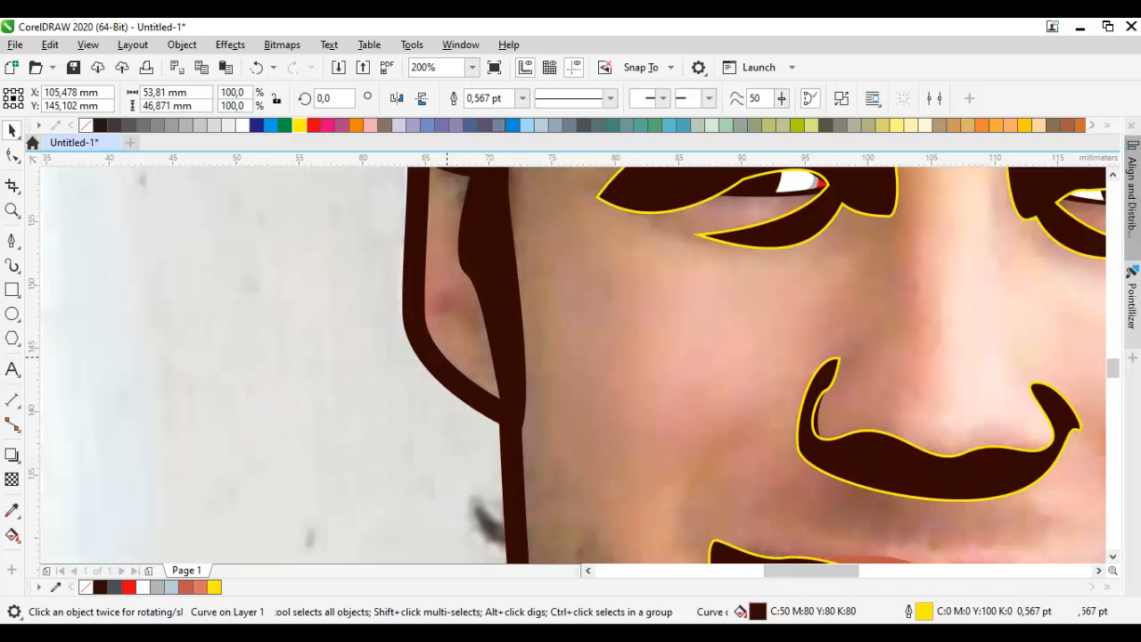
key("F5")
mouse_move(448, 356)
left_mouse_down()
mouse_move(453, 386)
mouse_move(584, 350)
left_mouse_up()
left_click(455, 239)
left_click_drag(584, 350, 558, 418)
left_click(448, 243)
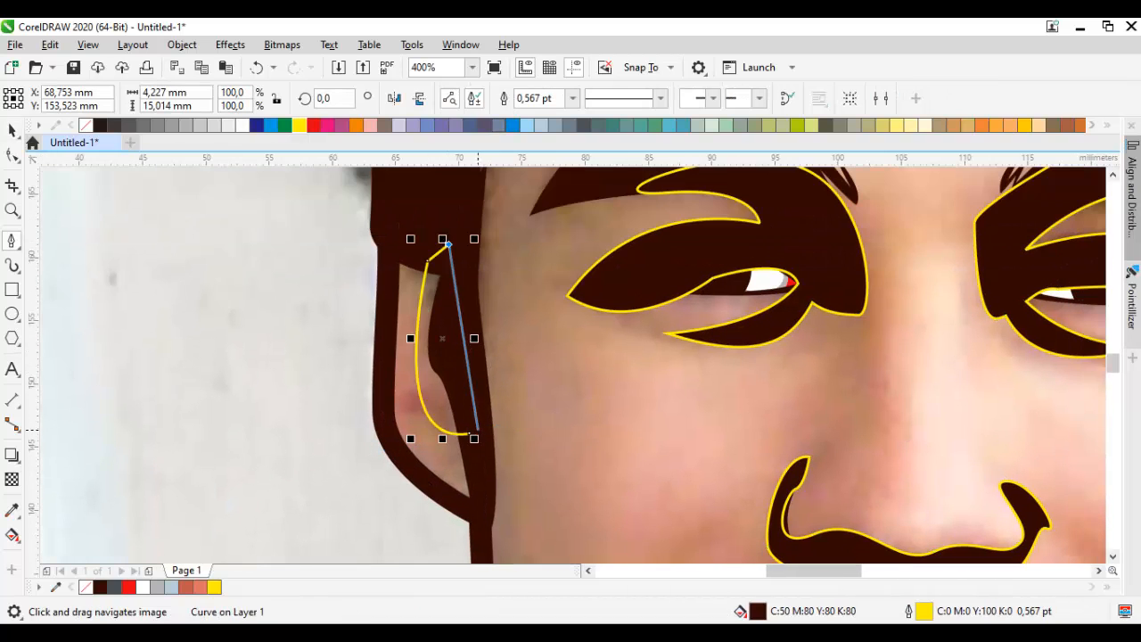
key("space")
left_click(676, 266, "shift")
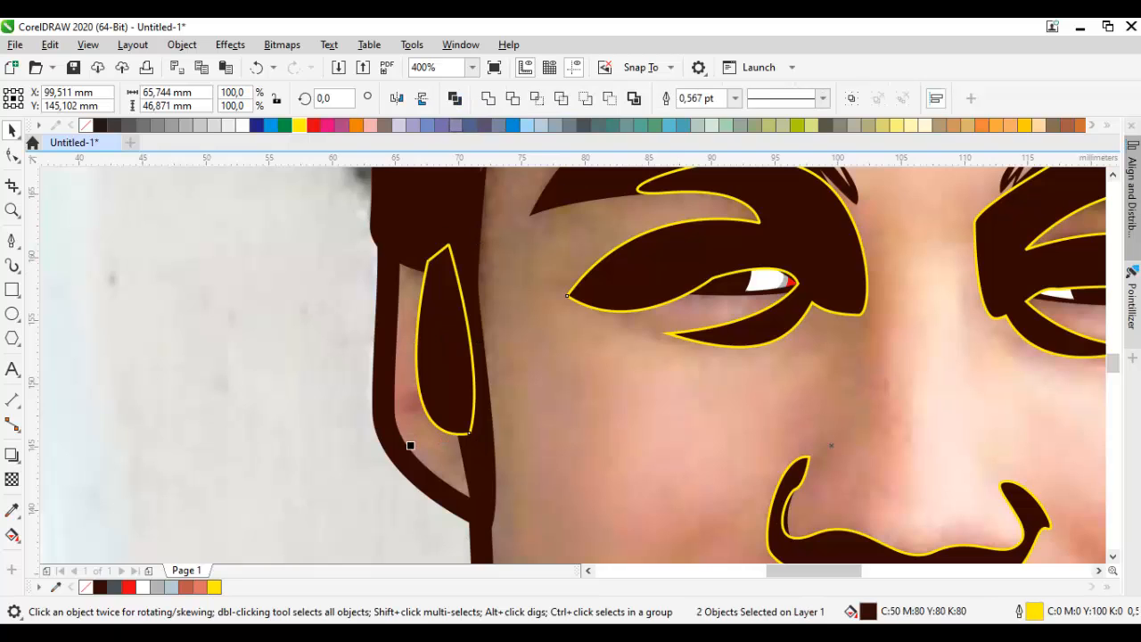
key("ctrl+l")
scroll(536, 200, "down", 1)
Step: Draw a narrow closed shadow inside the right ear, about 17.6 mm tall, and weld it with the other facial shadows
scroll(749, 232, "up", 1)
key("space")
left_click_drag(685, 428, 737, 420)
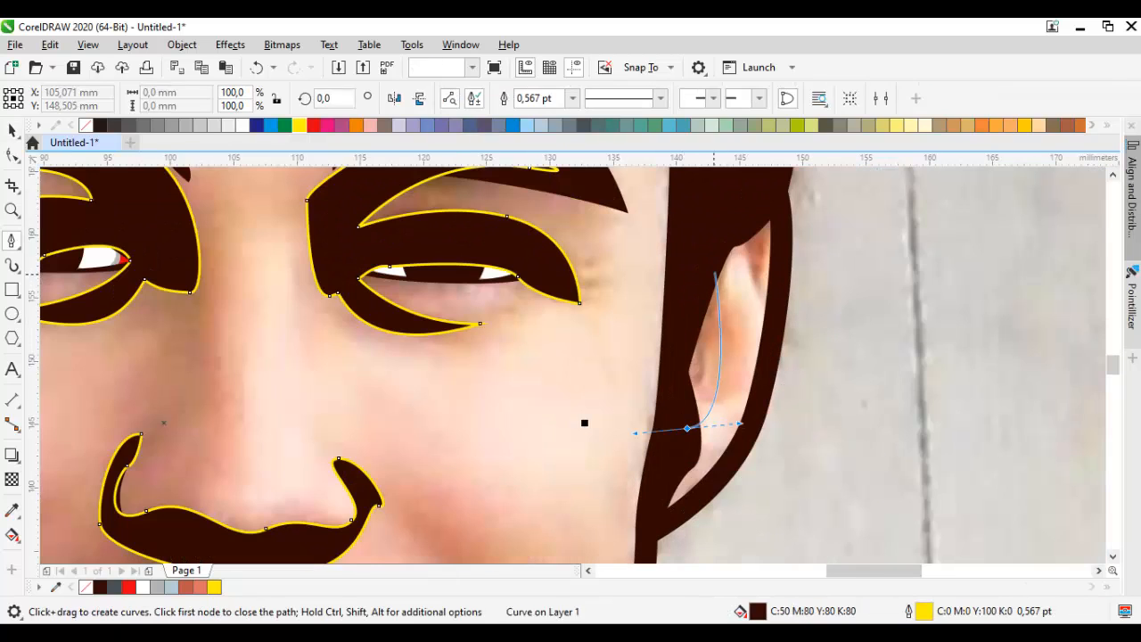
left_click_drag(710, 274, 699, 261)
key("space")
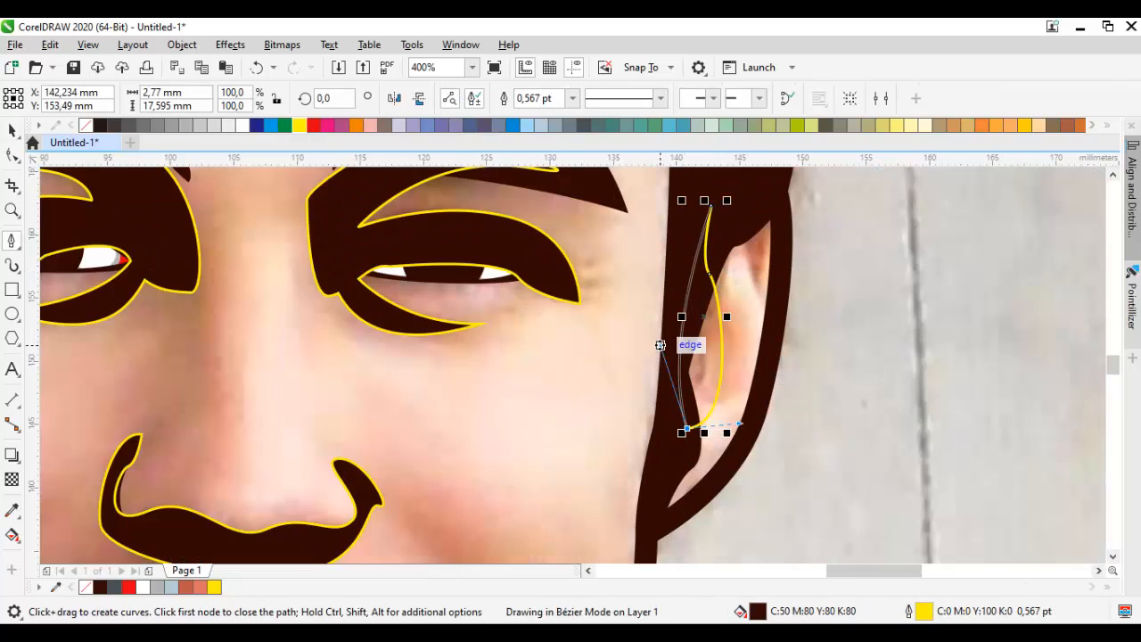
left_click_drag(660, 345, 660, 344)
key("space")
left_click(560, 287, "shift")
left_click(487, 98)
scroll(695, 277, "down", 1)
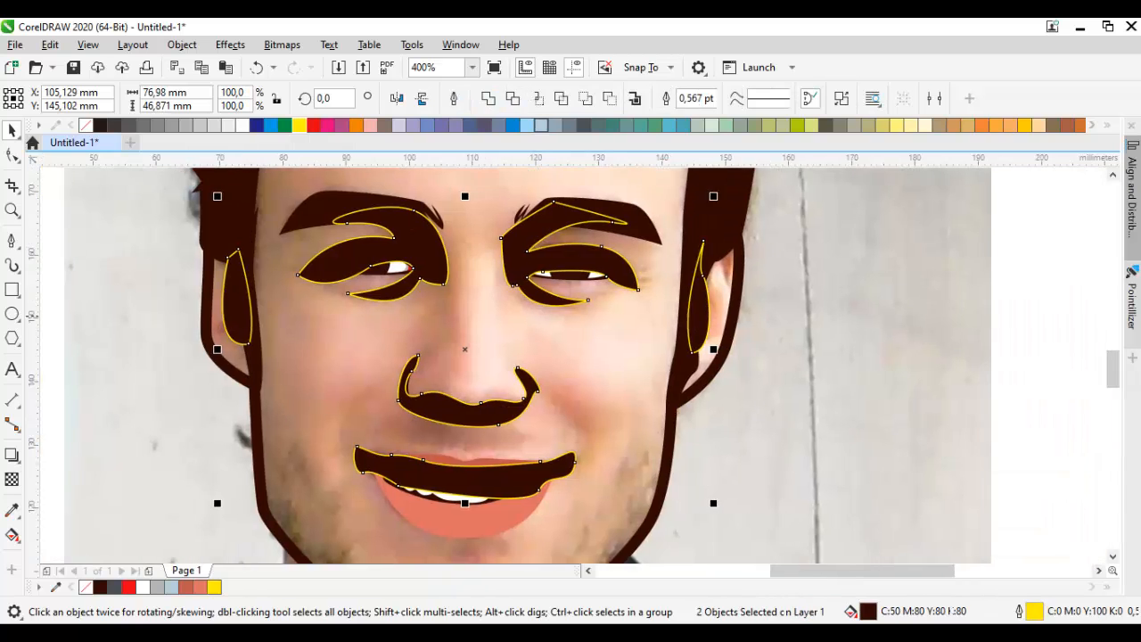
Step: Trace the inner edge of the beard shadow from the left jaw, around the chin and up to the right jaw
left_click_drag(695, 277, 786, 273)
left_click_drag(394, 428, 477, 316)
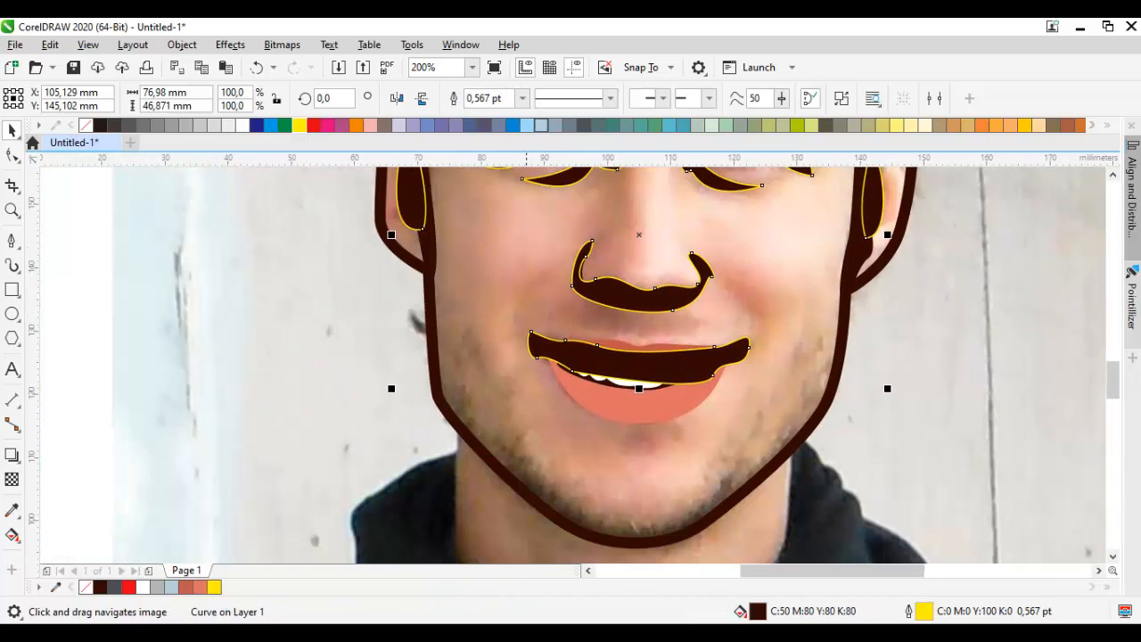
scroll(513, 457, "up", 1)
key("space")
left_click_drag(351, 209, 362, 318)
left_click_drag(512, 425, 263, 268)
left_click_drag(494, 441, 500, 442)
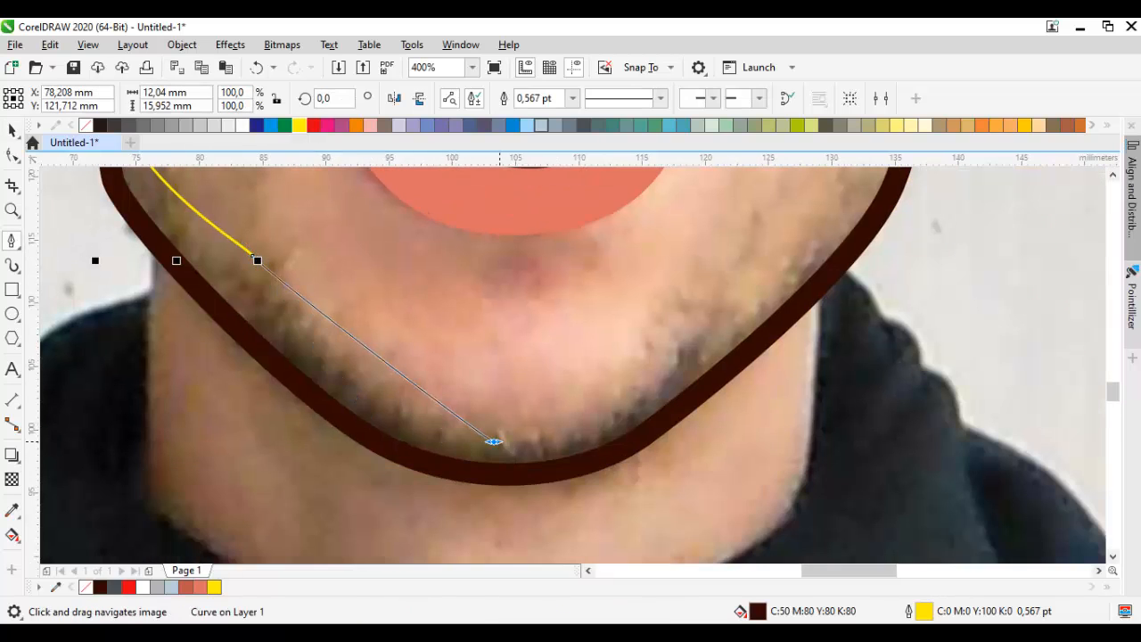
left_click_drag(695, 322, 668, 382)
left_click(731, 339)
left_click_drag(848, 278, 787, 306)
Step: Trace the beard shadow's outer edge back along the face outline and close the shape, about 64 by 33 mm overall
left_click_drag(717, 460, 757, 359)
left_click(749, 366)
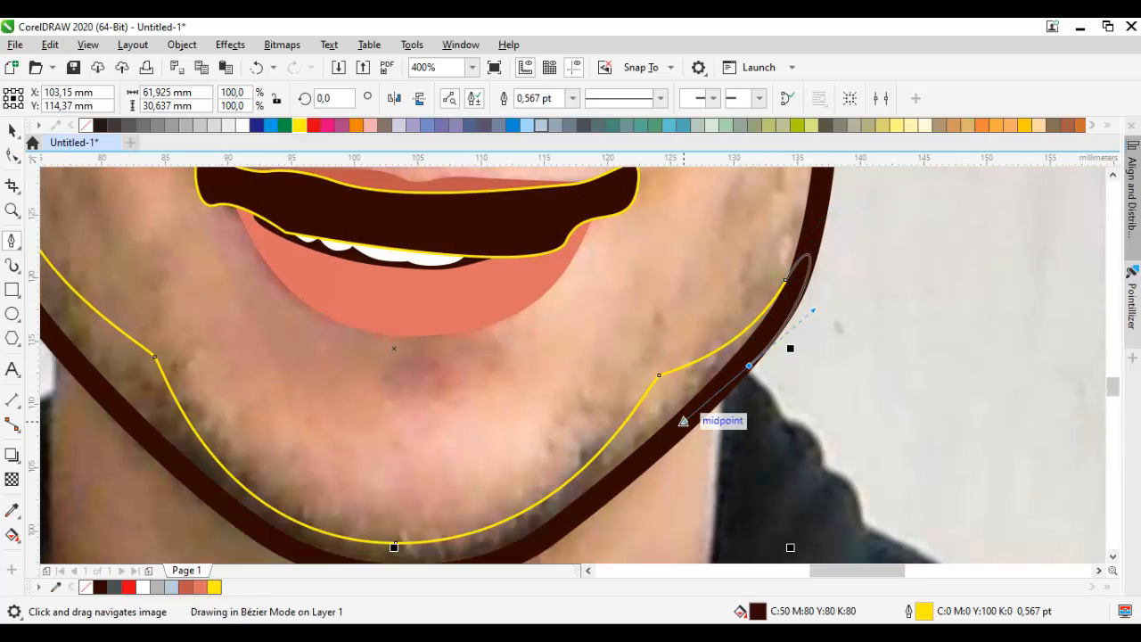
left_click_drag(511, 544, 588, 432)
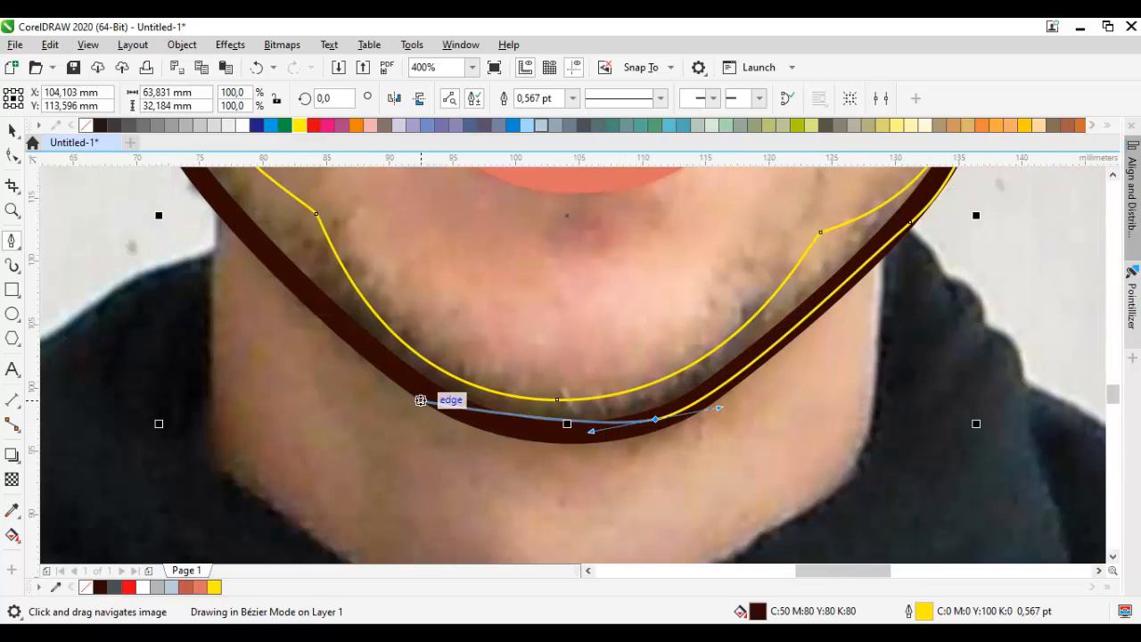
left_click_drag(326, 301, 557, 421)
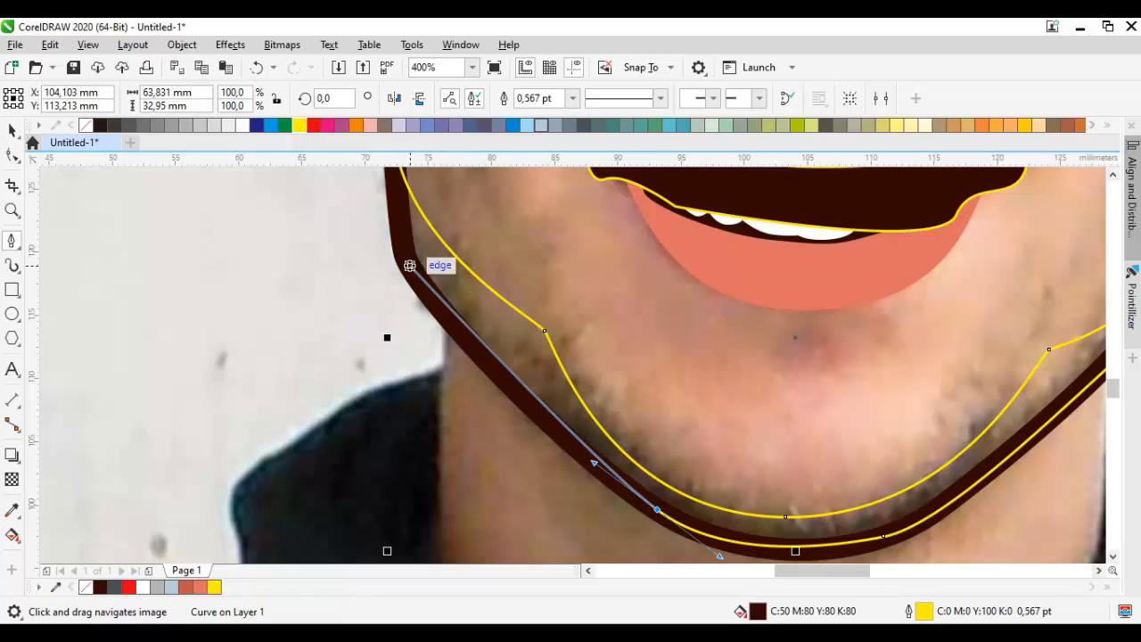
left_click_drag(405, 267, 391, 241)
left_click_drag(412, 292, 417, 397)
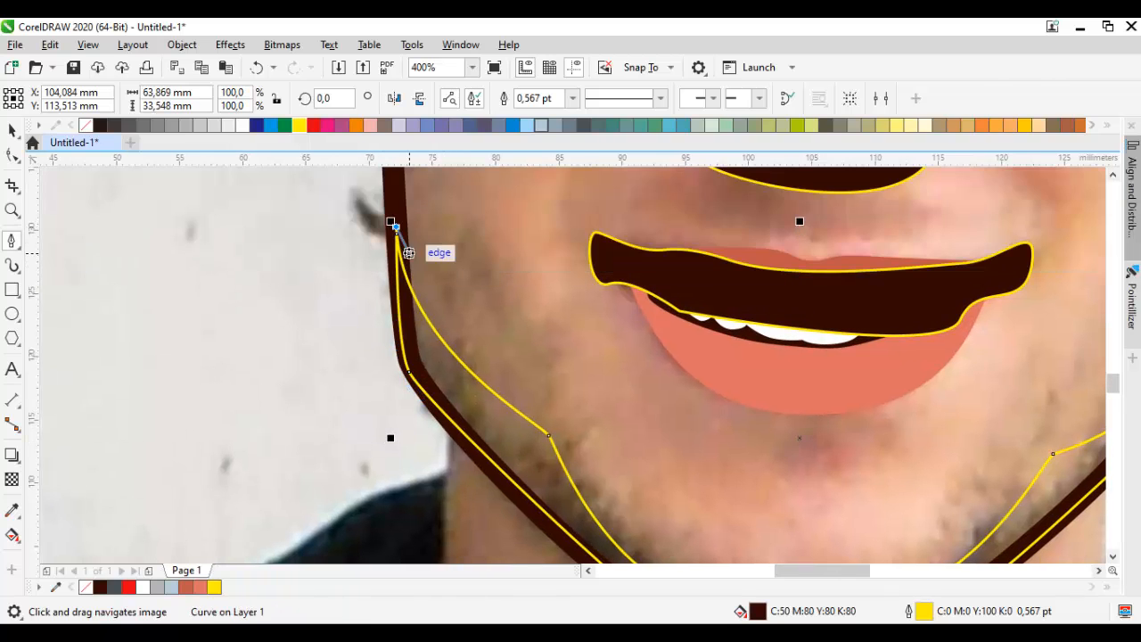
scroll(408, 253, "up", 1)
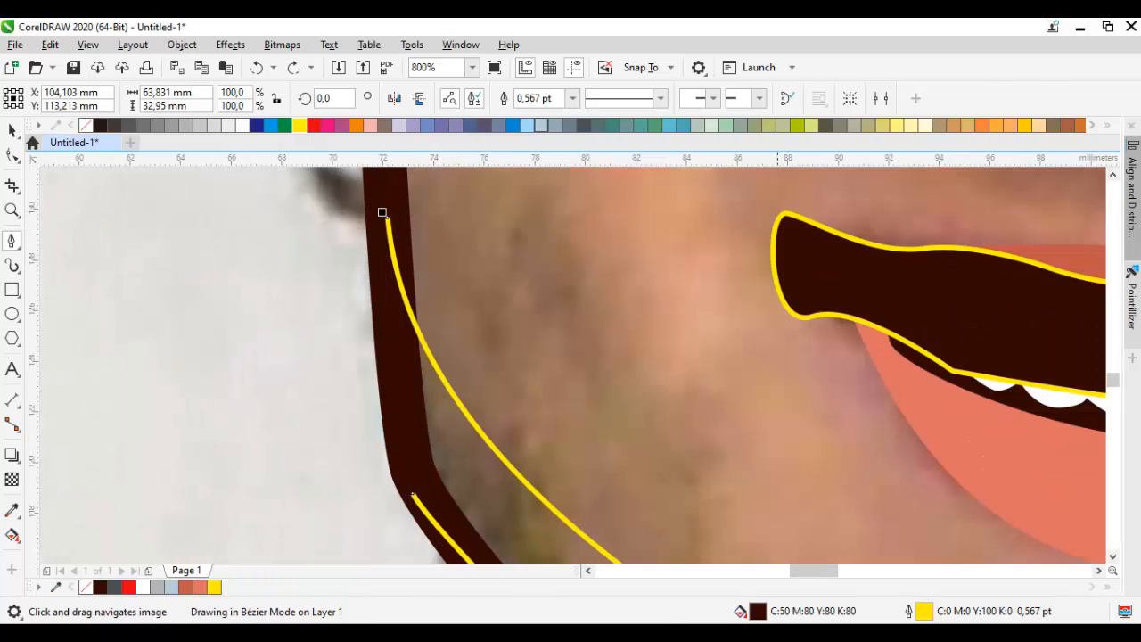
left_click(413, 495)
Step: Combine the beard shadow with the other facial shadows into one curve
key("space")
left_click(802, 276, "shift")
scroll(789, 285, "down", 2)
left_click_drag(803, 293, 657, 348)
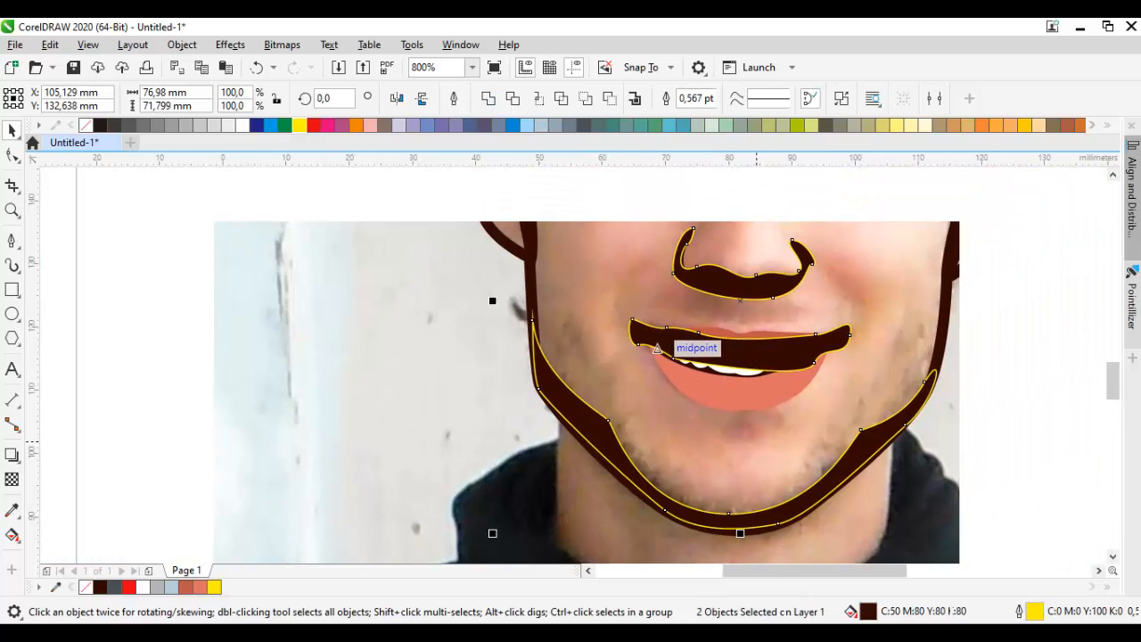
key("ctrl+l")
key("Escape")
Step: Draw a closed crescent shadow below the lower lip, about 13 mm wide, and combine it with the other facial shadows
scroll(751, 453, "up", 2)
key("space")
left_click_drag(507, 331, 734, 471)
left_click_drag(827, 369, 828, 372)
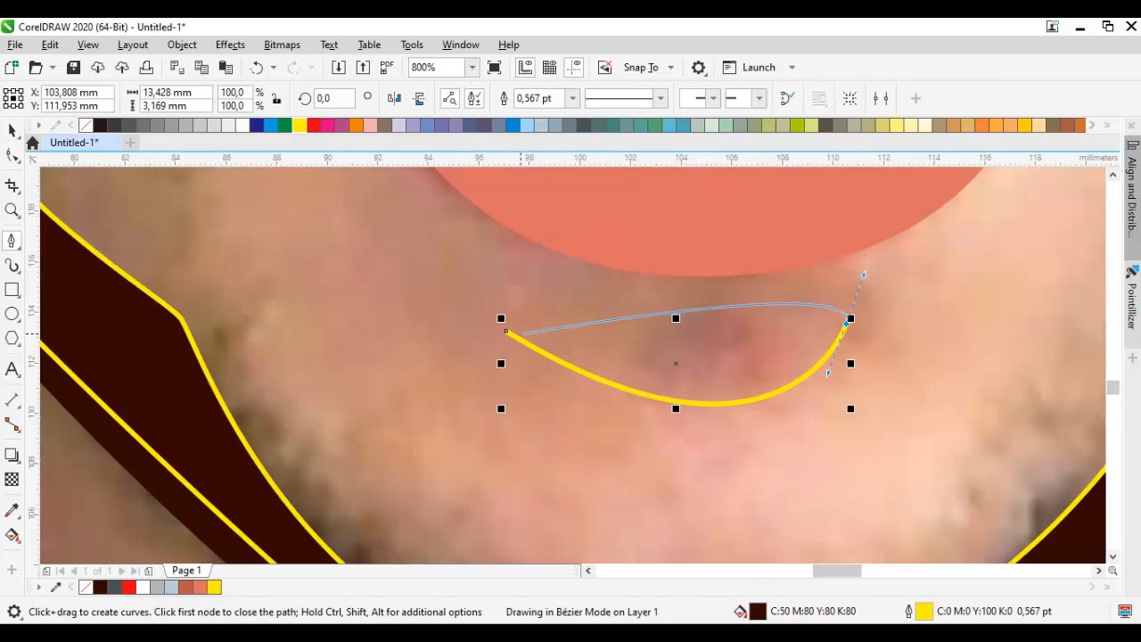
left_click(507, 331)
key("space")
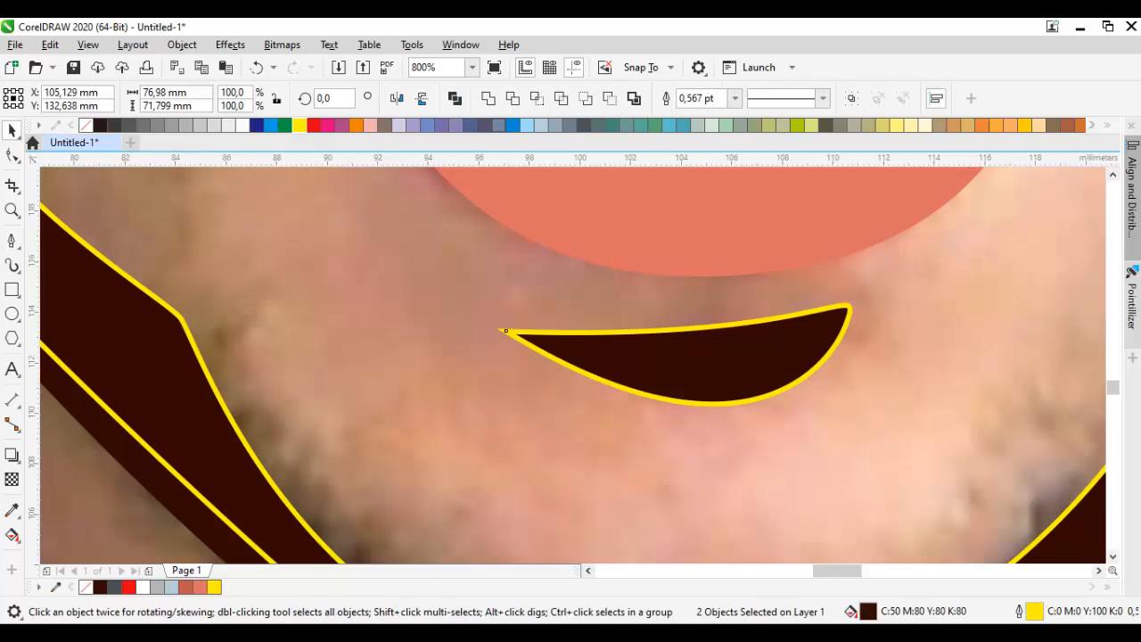
Step: Order the combined facial shadows behind the dark face outline
left_click(701, 361)
right_click(700, 361)
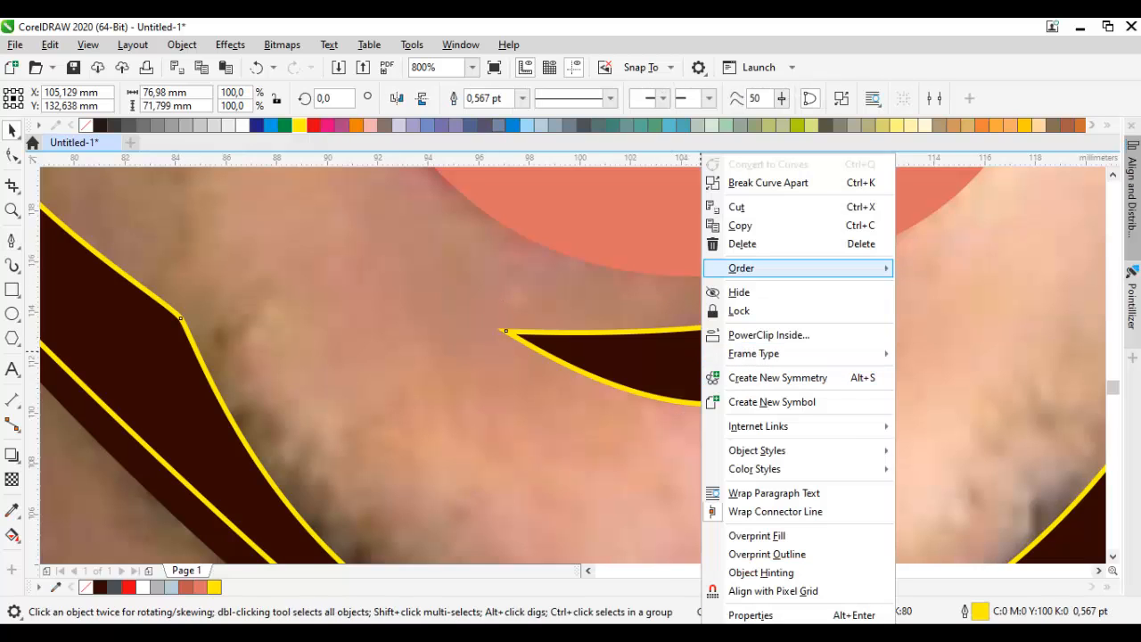
mouse_move(802, 267)
left_click(947, 392)
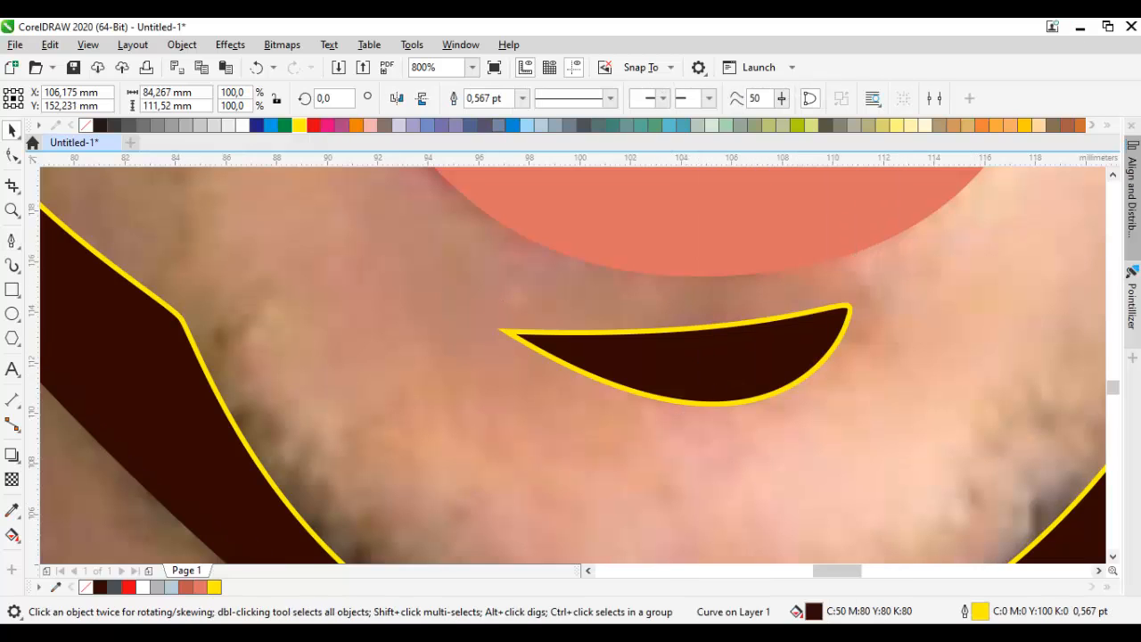
Step: Change the facial shadows' uniform fill to brown C33 M56 Y71 K0
key("shift+F11")
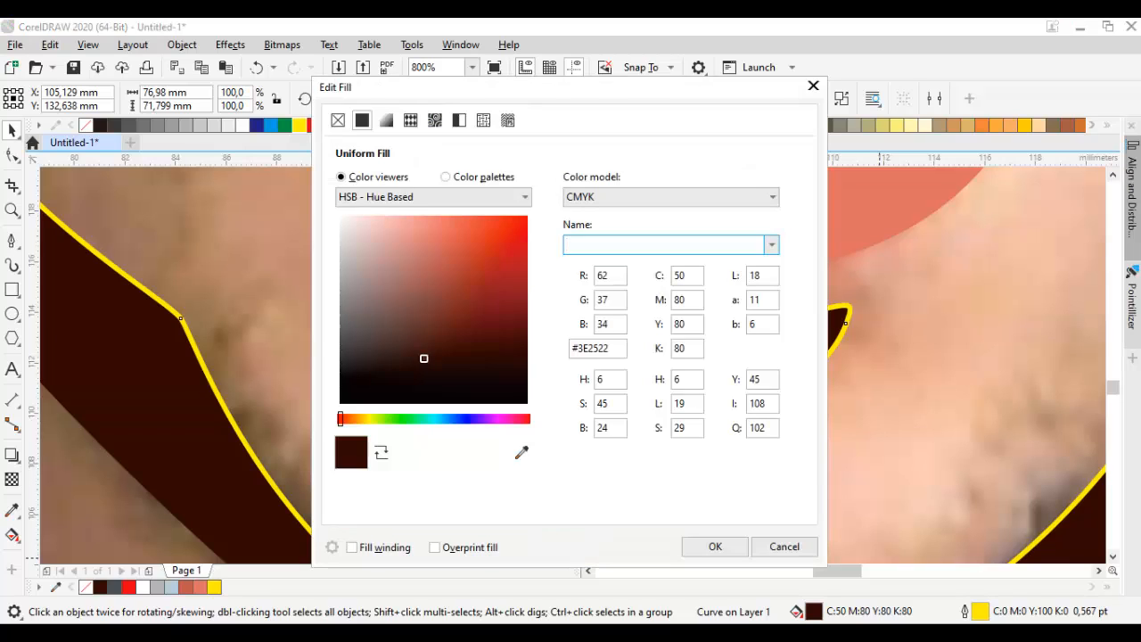
left_click(420, 285)
left_click_drag(341, 419, 354, 419)
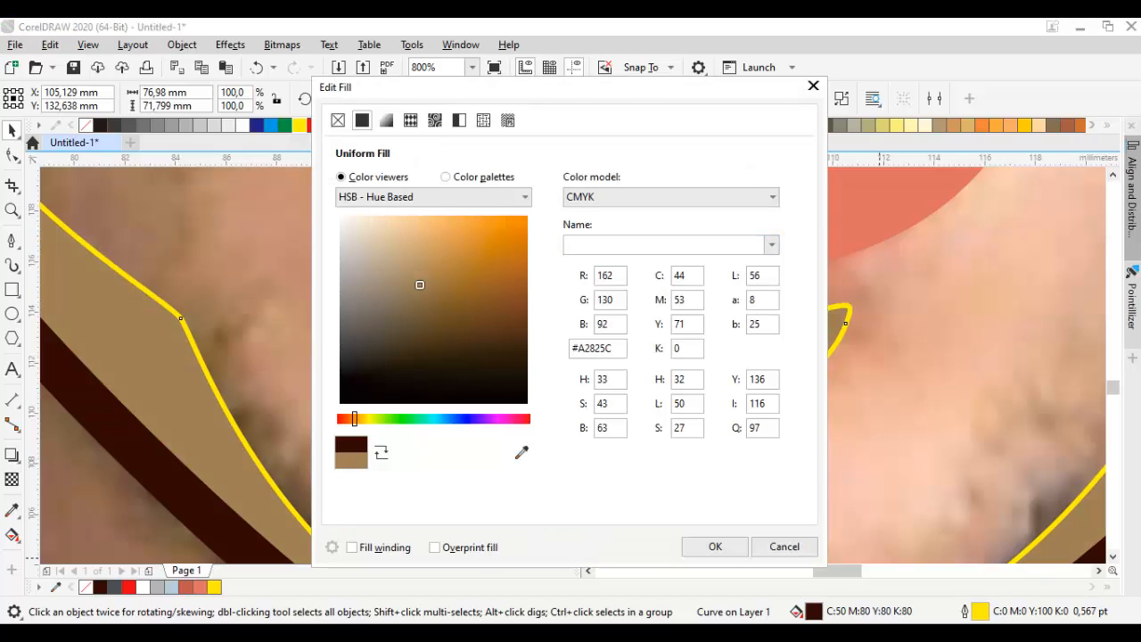
left_click_drag(432, 275, 437, 267)
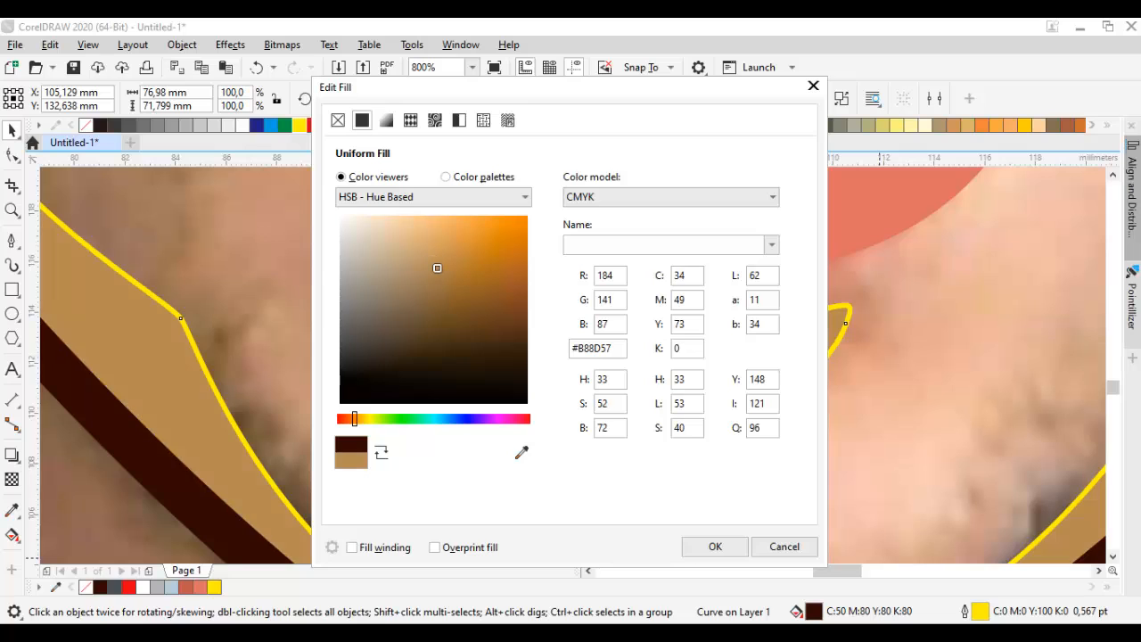
key("Return")
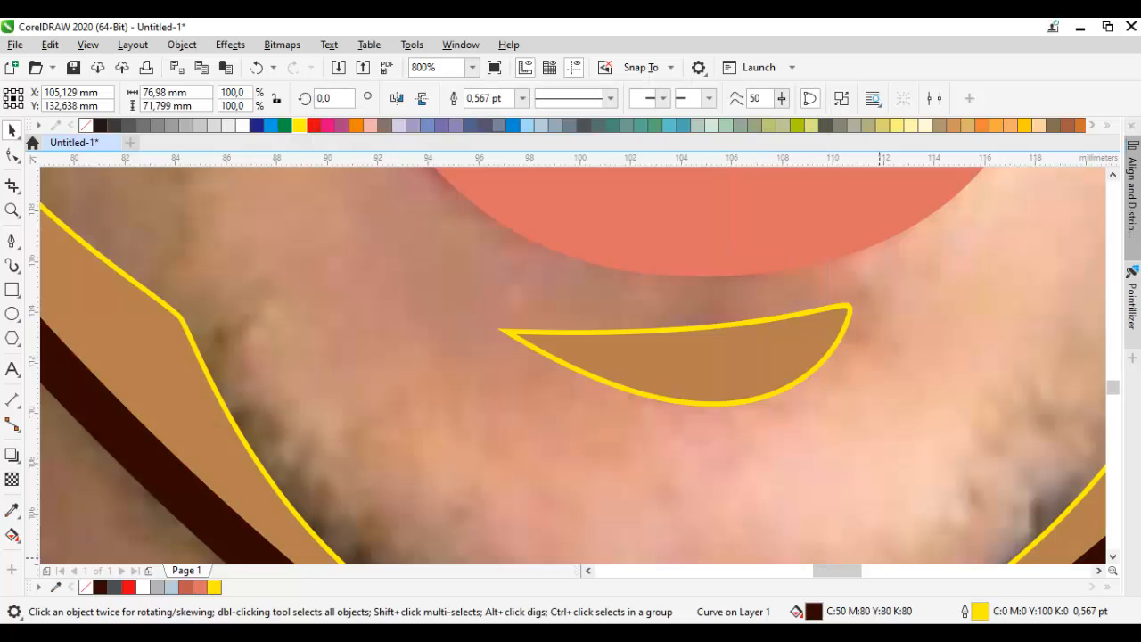
Step: Sample the shadow brown, lighten it to C12 M45 Y58 K0 and fill the face shape with it
scroll(410, 461, "down", 5)
key("i")
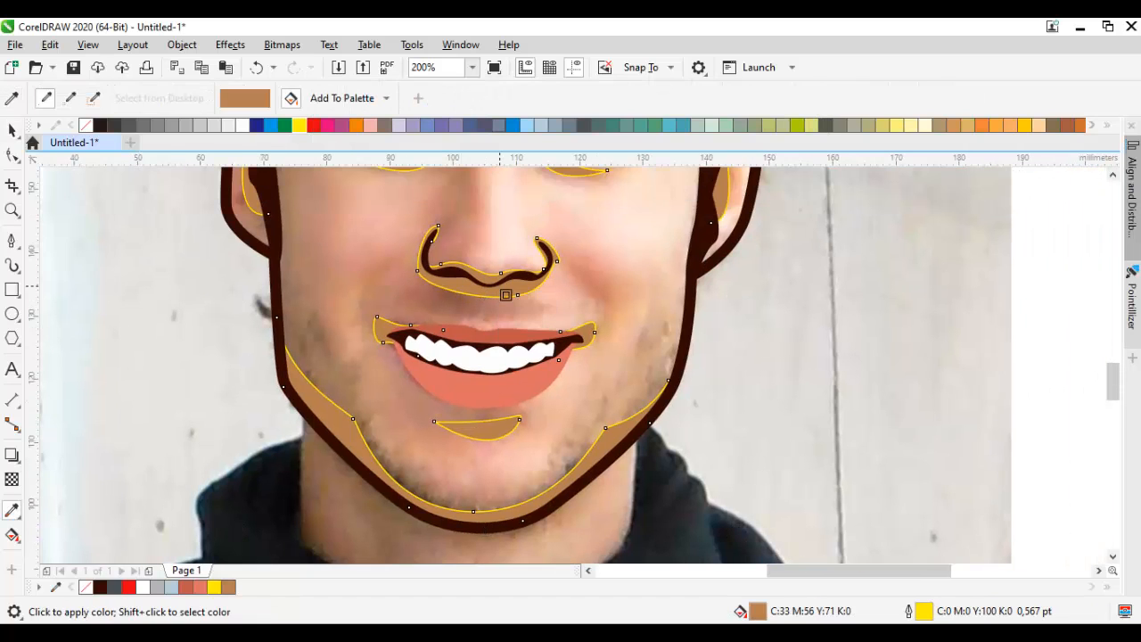
double_click(757, 612)
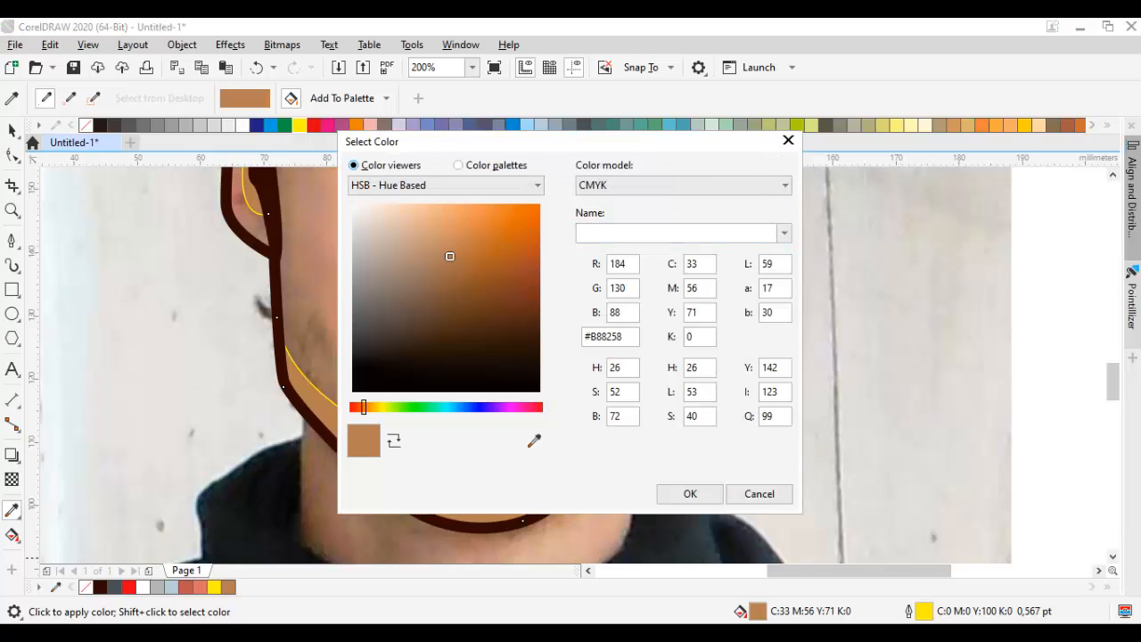
key("Return")
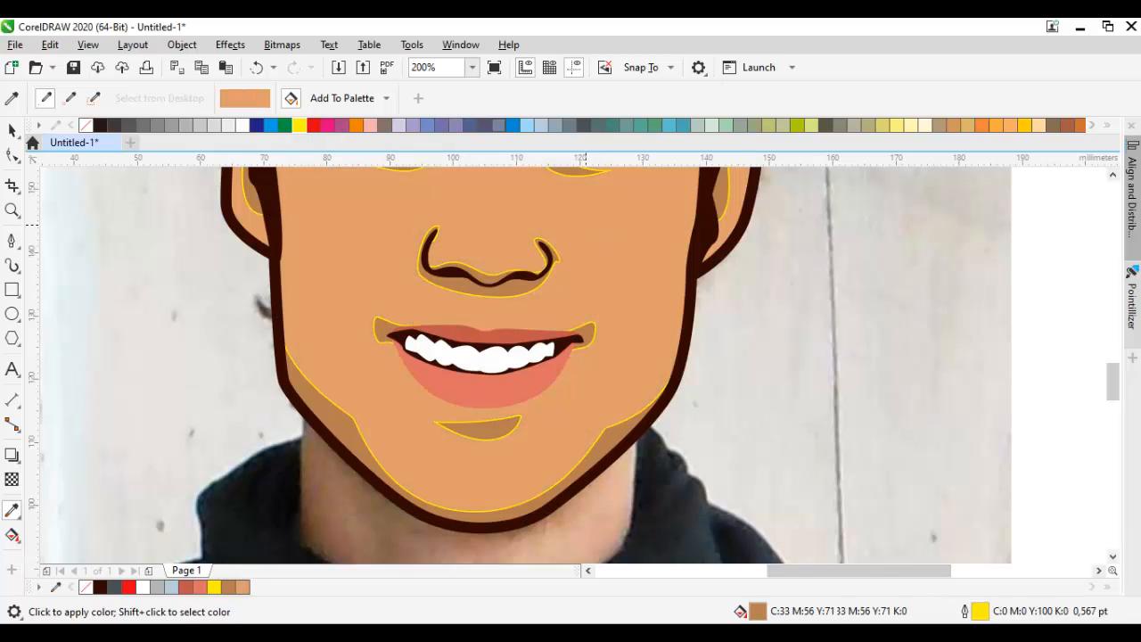
Step: Remove the yellow outline from the facial shadows and deselect them
key("space")
right_click(87, 126)
scroll(505, 386, "up", 1)
key("Escape")
Step: Lighten the face skin fill to C2 M34 Y44 K0
key("i")
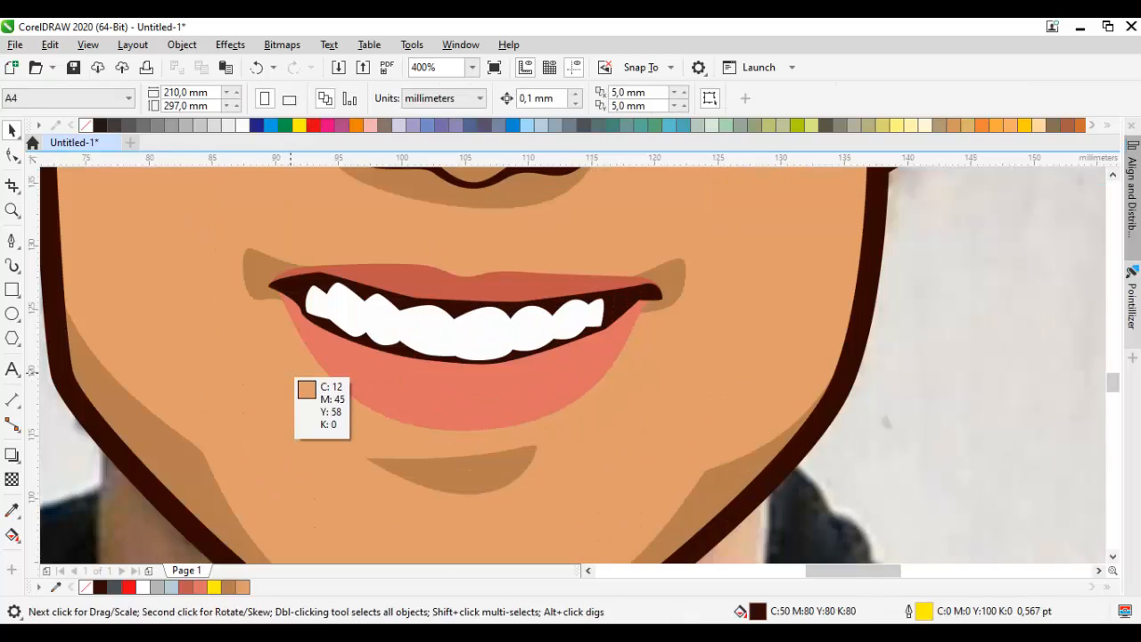
key("space")
left_click(615, 482)
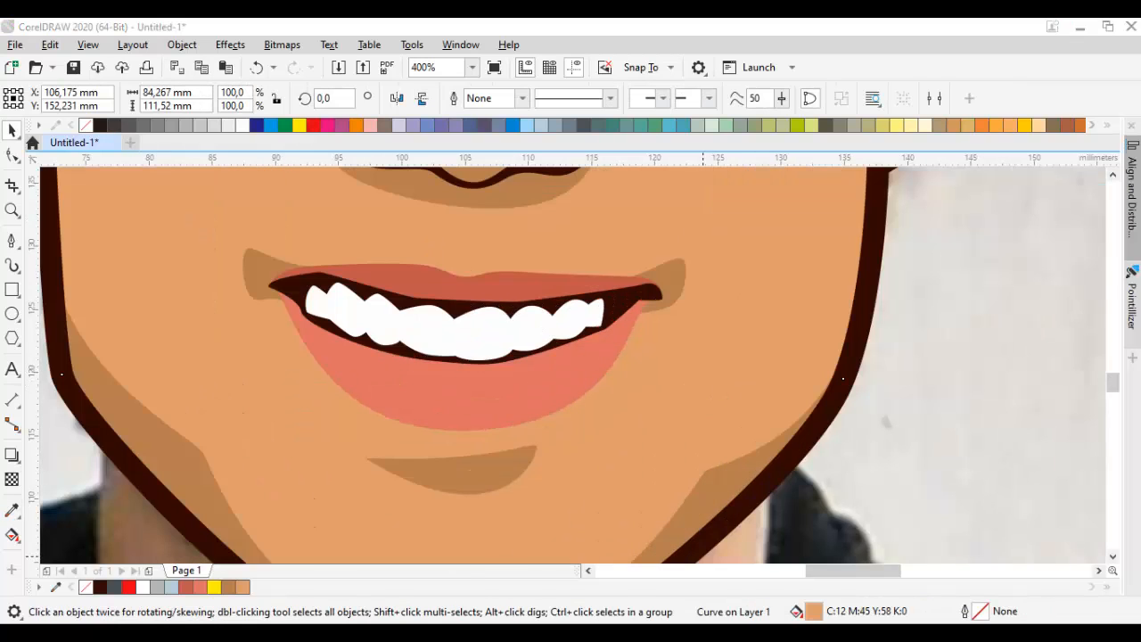
double_click(813, 612)
left_click_drag(431, 237, 414, 224)
key("Return")
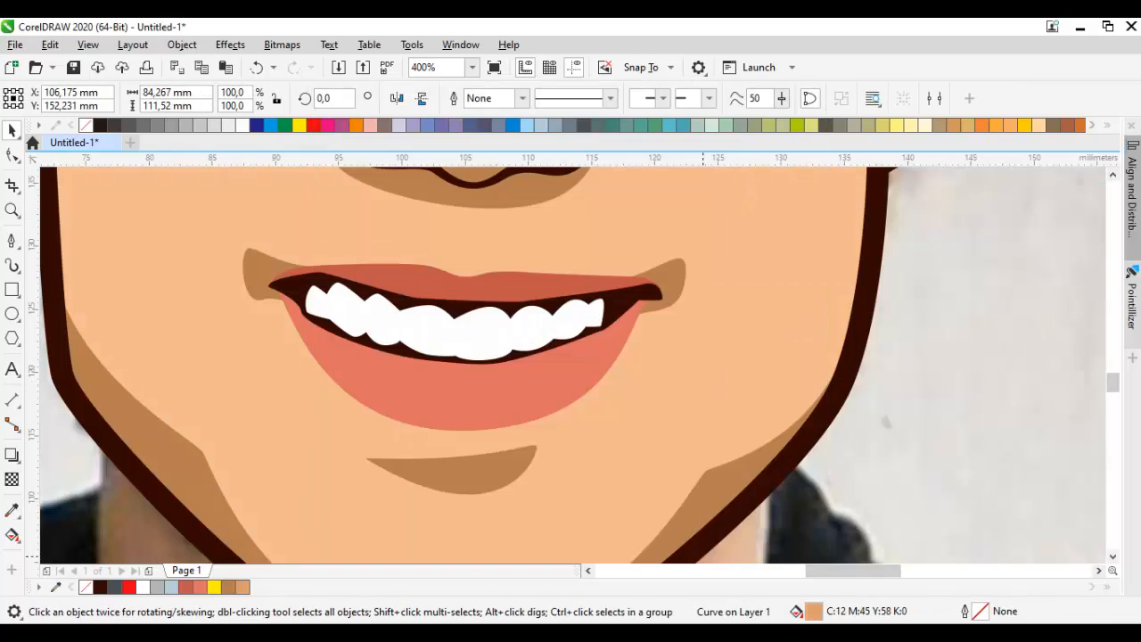
Step: Change the facial shadows' fill to a redder brown, C27 M58 Y58 K0
scroll(585, 295, "down", 4)
left_click(826, 308)
scroll(623, 256, "up", 4)
left_click(486, 319)
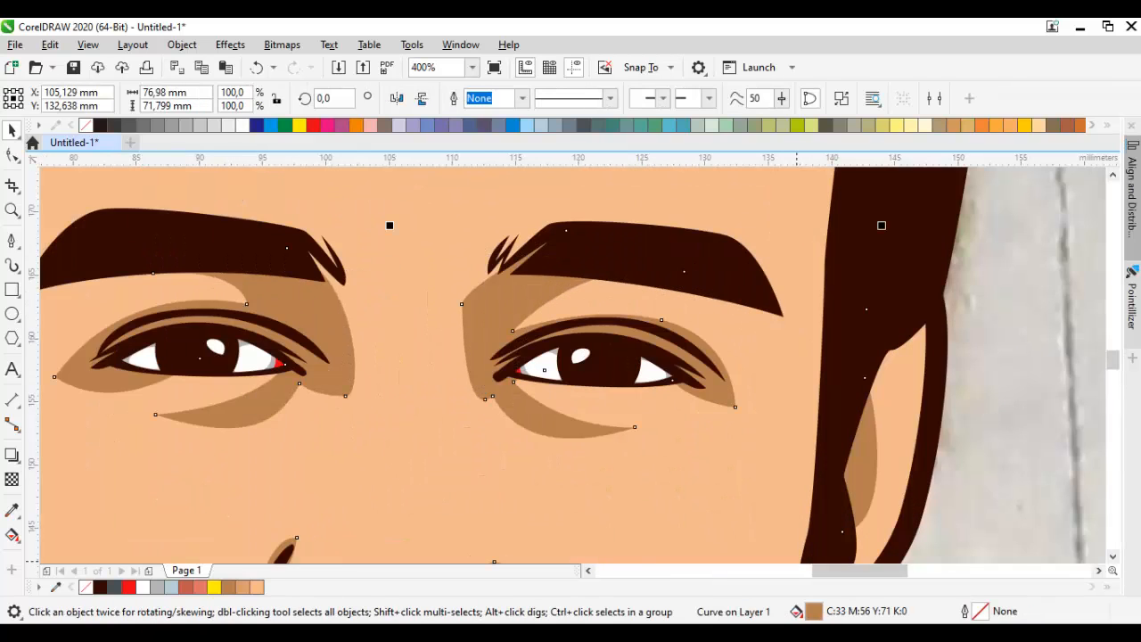
double_click(813, 612)
left_click_drag(439, 267, 425, 260)
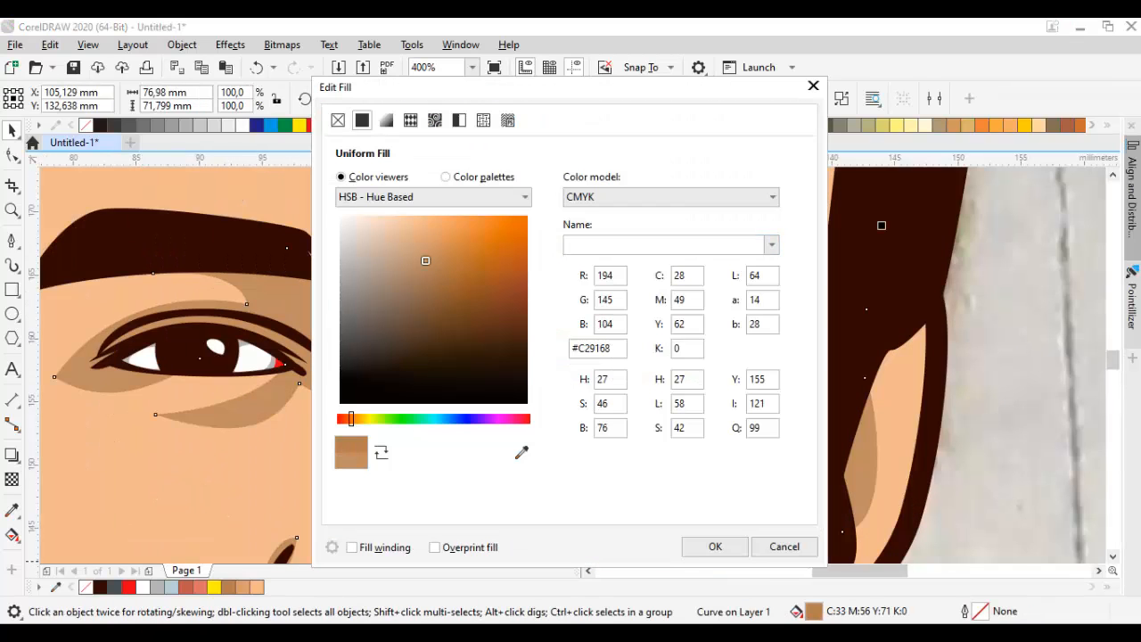
left_click_drag(353, 418, 346, 418)
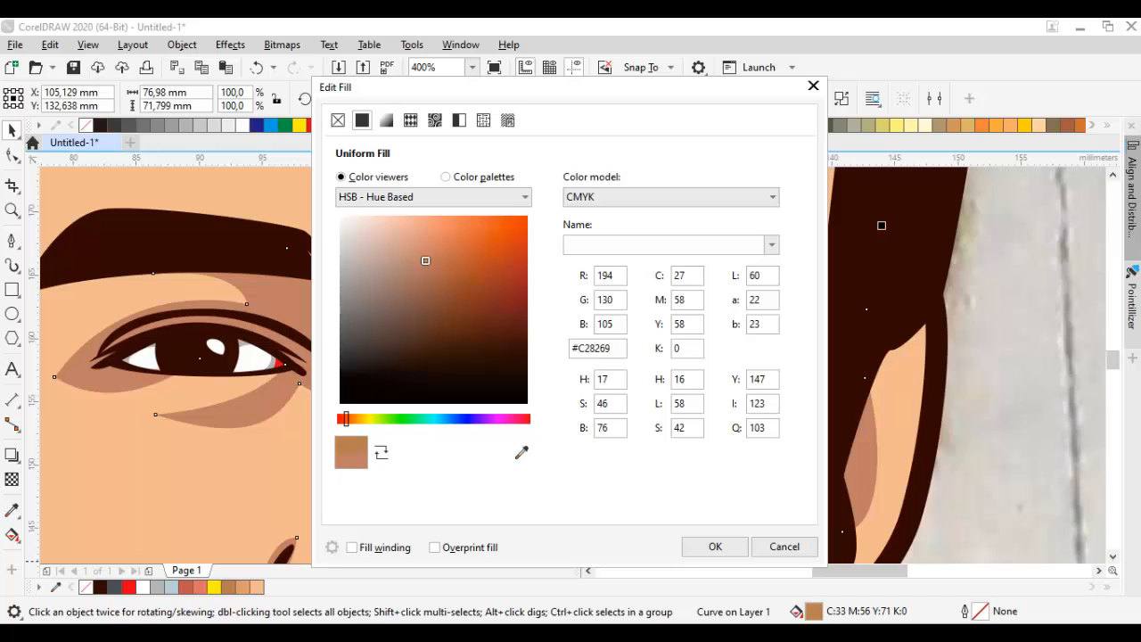
left_click(715, 547)
scroll(322, 316, "down", 2)
left_click(758, 339)
scroll(384, 366, "up", 1)
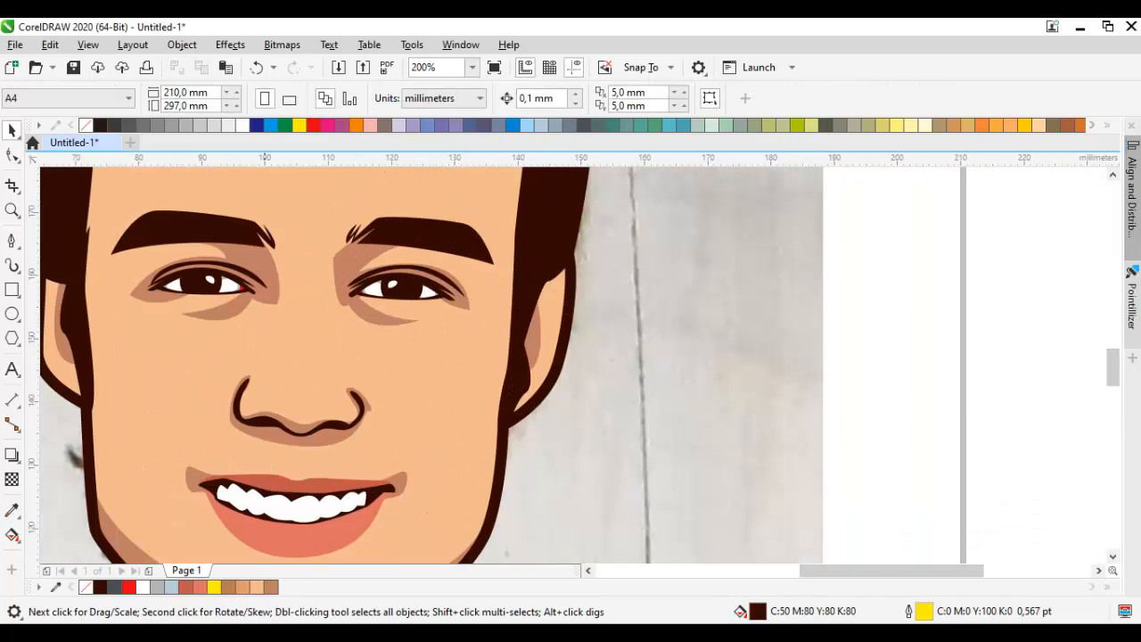
Step: Reshape the nose shadow by adjusting its nodes and curves around the nostrils
scroll(265, 448, "up", 1)
key("F10")
left_click(334, 439)
scroll(335, 447, "up", 1)
left_click_drag(453, 432, 425, 445)
mouse_move(568, 417)
left_mouse_down()
mouse_move(603, 433)
mouse_move(578, 424)
left_mouse_up()
scroll(577, 423, "down", 3)
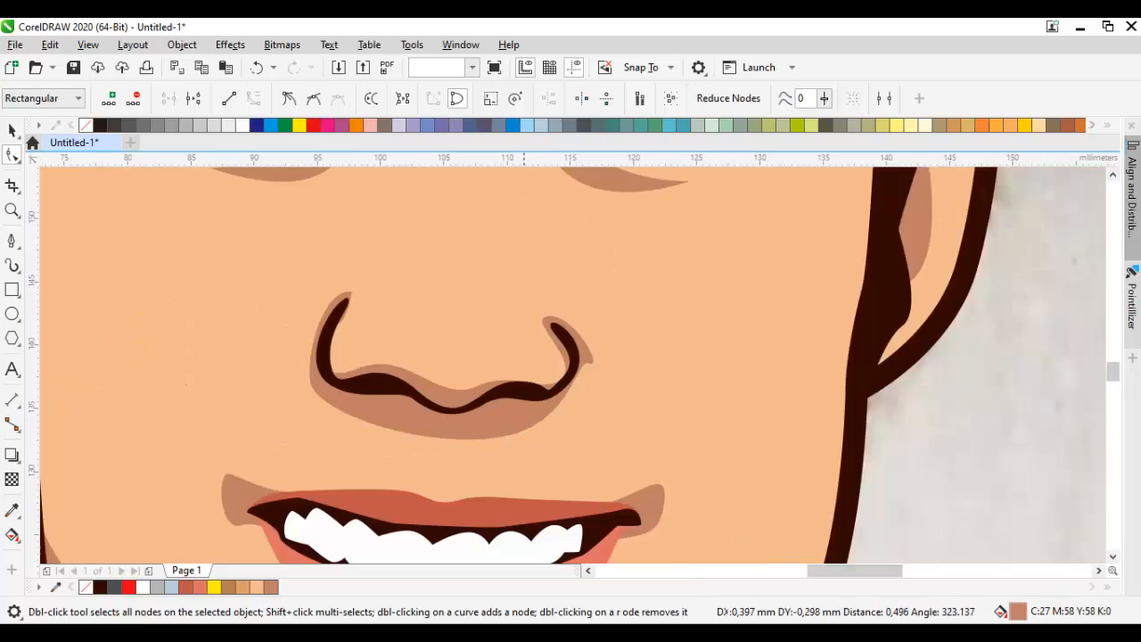
key("space")
Step: Trace the inner edge of a wider beard area from the left sideburn down the left cheek toward the chin
scroll(540, 553, "up", 1)
key("F5")
left_click_drag(669, 308, 657, 448)
scroll(628, 437, "down", 1)
key("space")
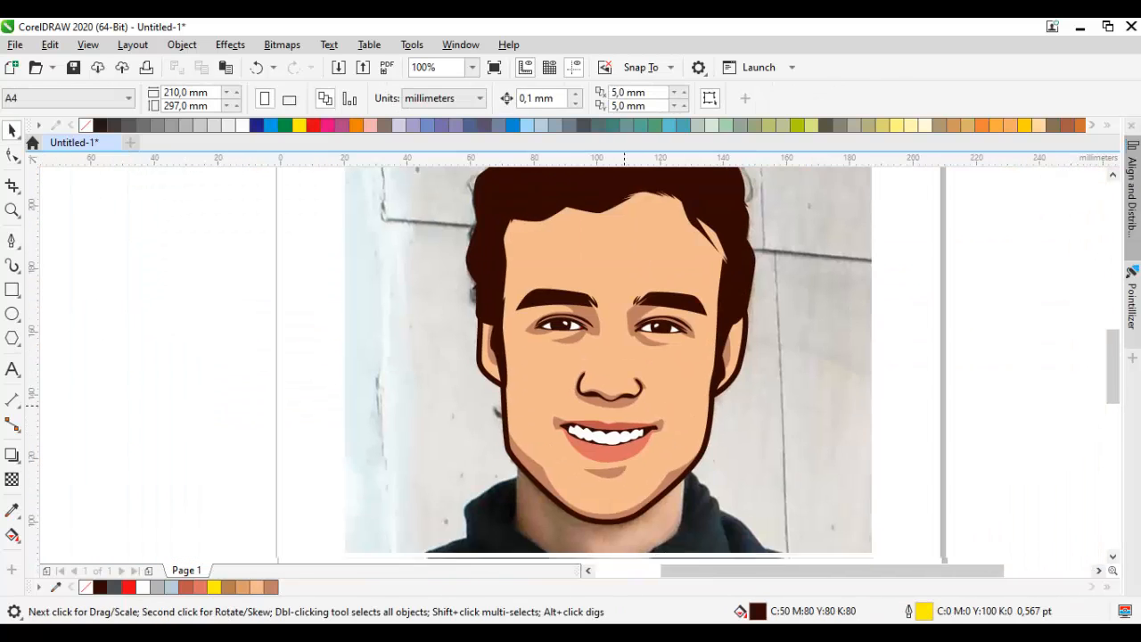
scroll(471, 247, "up", 2)
key("F5")
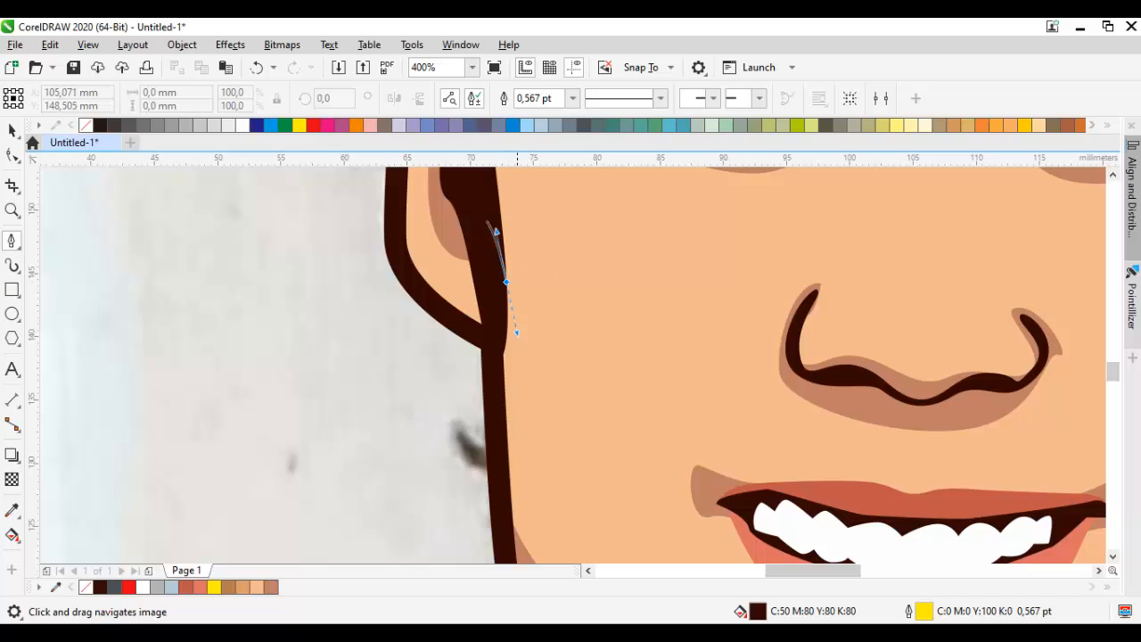
left_click_drag(518, 334, 518, 335)
left_click_drag(523, 479, 412, 254)
left_click_drag(452, 306, 474, 333)
left_click_drag(583, 445, 414, 325)
left_click_drag(465, 355, 485, 387)
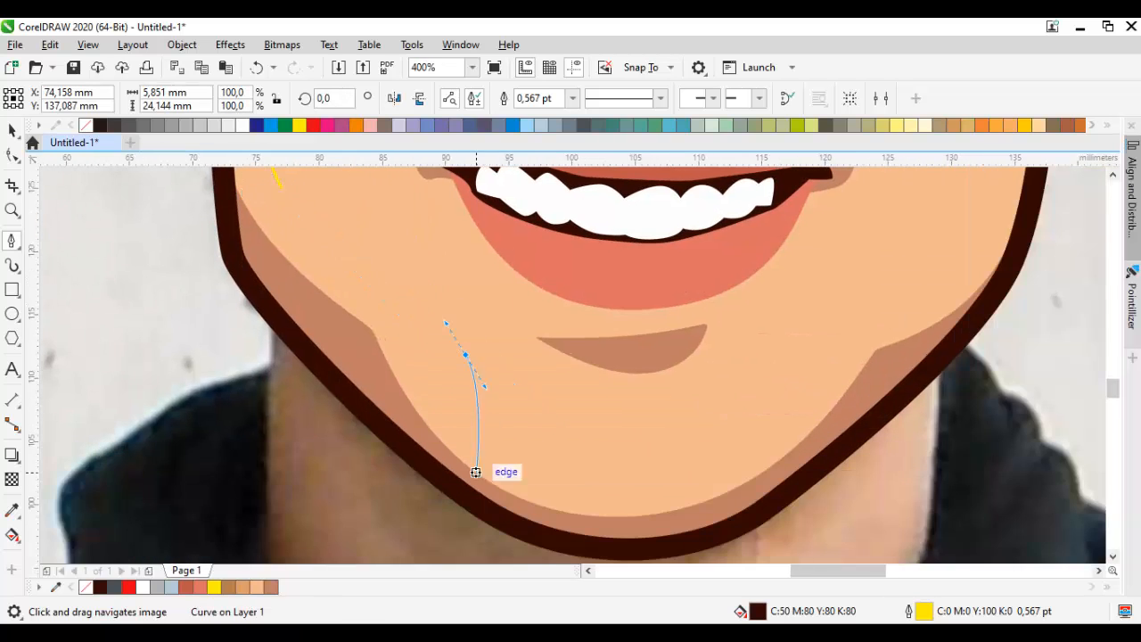
Step: Continue the beard area's inner edge across the chin and up the right cheek to the right sideburn
left_click_drag(552, 485, 491, 466)
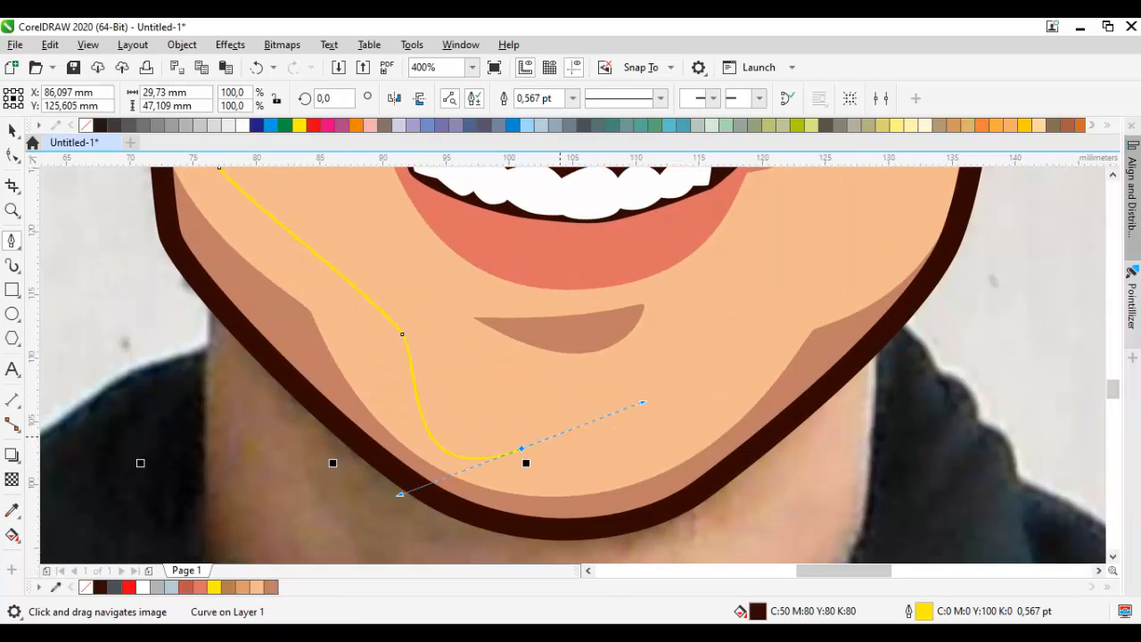
left_click_drag(662, 443, 693, 456)
left_click_drag(756, 344, 718, 387)
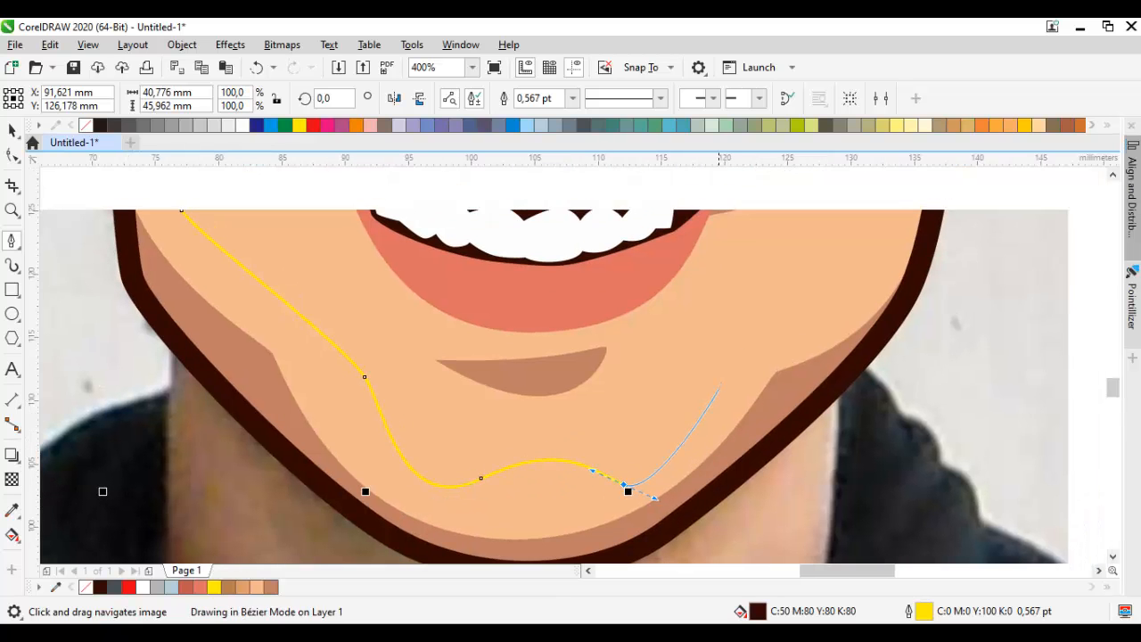
left_click_drag(823, 294, 837, 292)
left_click_drag(879, 216, 780, 322)
scroll(798, 330, "down", 1)
scroll(787, 351, "up", 1)
scroll(621, 379, "down", 1)
scroll(627, 398, "up", 1)
left_click_drag(823, 170, 768, 316)
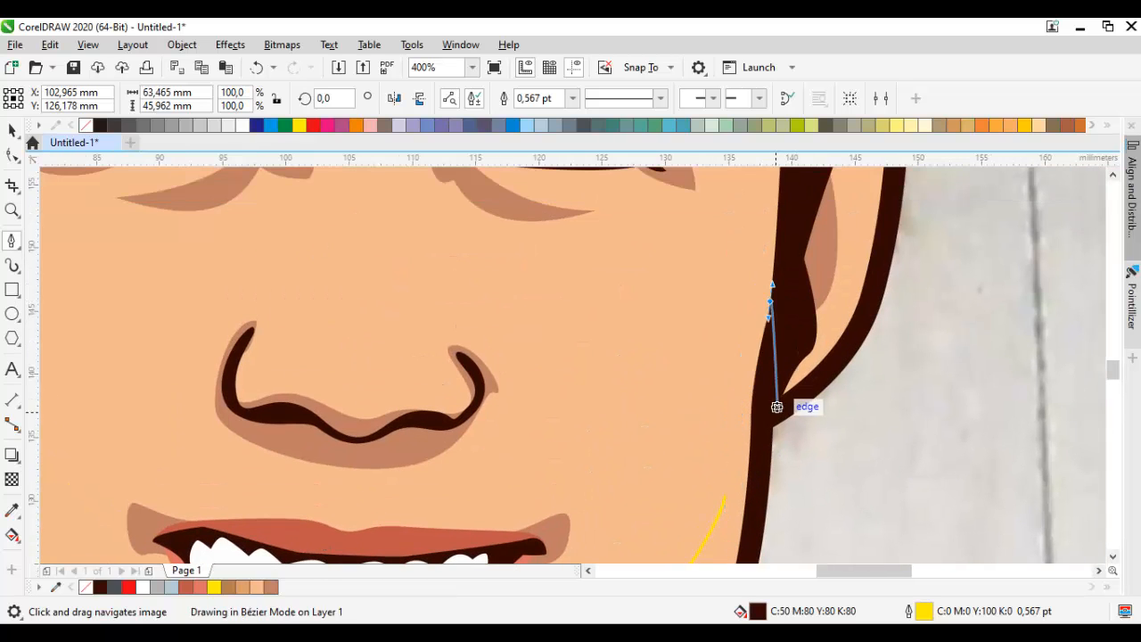
Step: Trace the beard area's outer edge back along the jaw outline and close the shape, about 67 by 53 mm overall
left_click_drag(760, 434, 767, 439)
left_click_drag(752, 500, 750, 268)
left_click_drag(737, 393, 751, 341)
left_click_drag(649, 447, 677, 386)
left_click_drag(677, 387, 666, 397)
left_click_drag(440, 550, 442, 468)
left_click_drag(247, 404, 297, 339)
left_click_drag(216, 253, 372, 469)
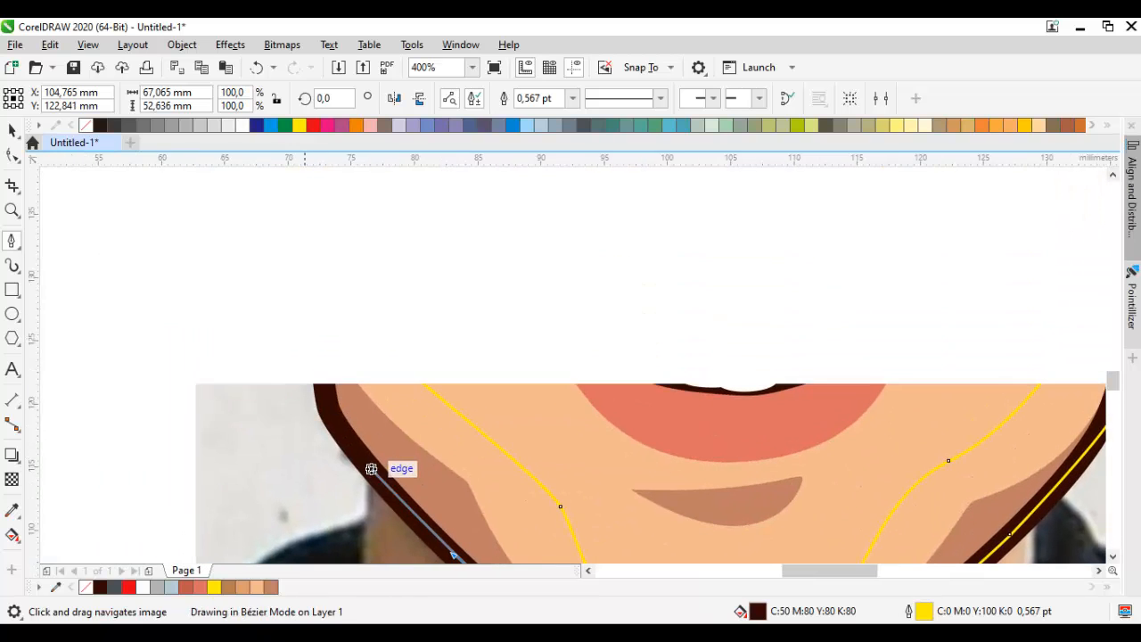
left_click_drag(324, 400, 291, 536)
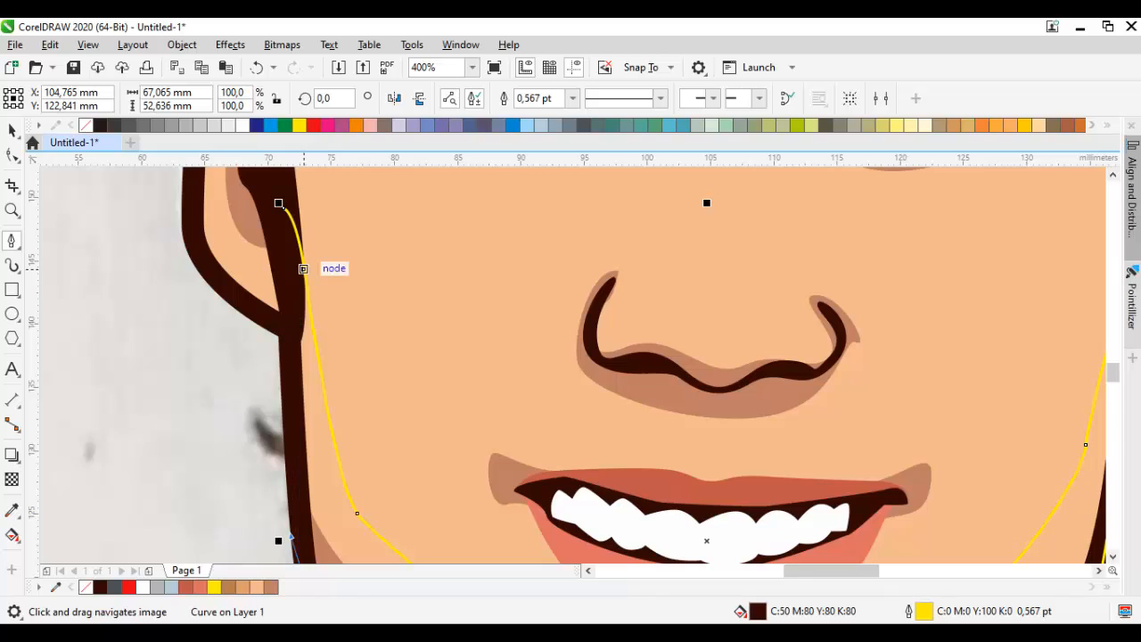
left_click(284, 209)
Step: Order the beard area shape behind the dark face outline
right_click(336, 434)
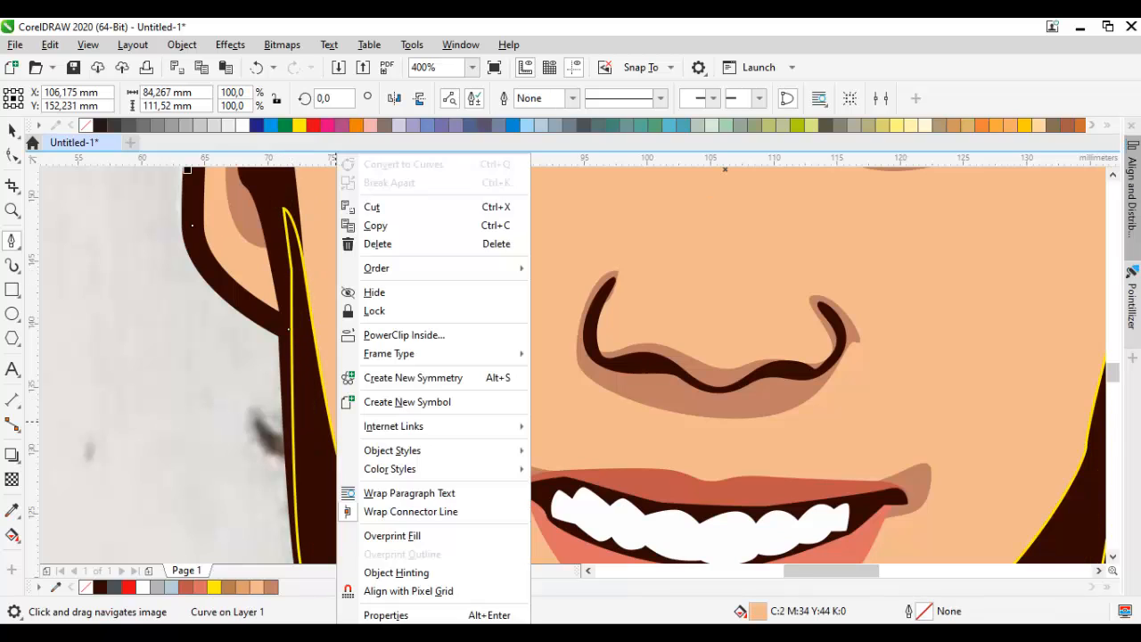
right_click(321, 434)
mouse_move(374, 268)
left_click(696, 397)
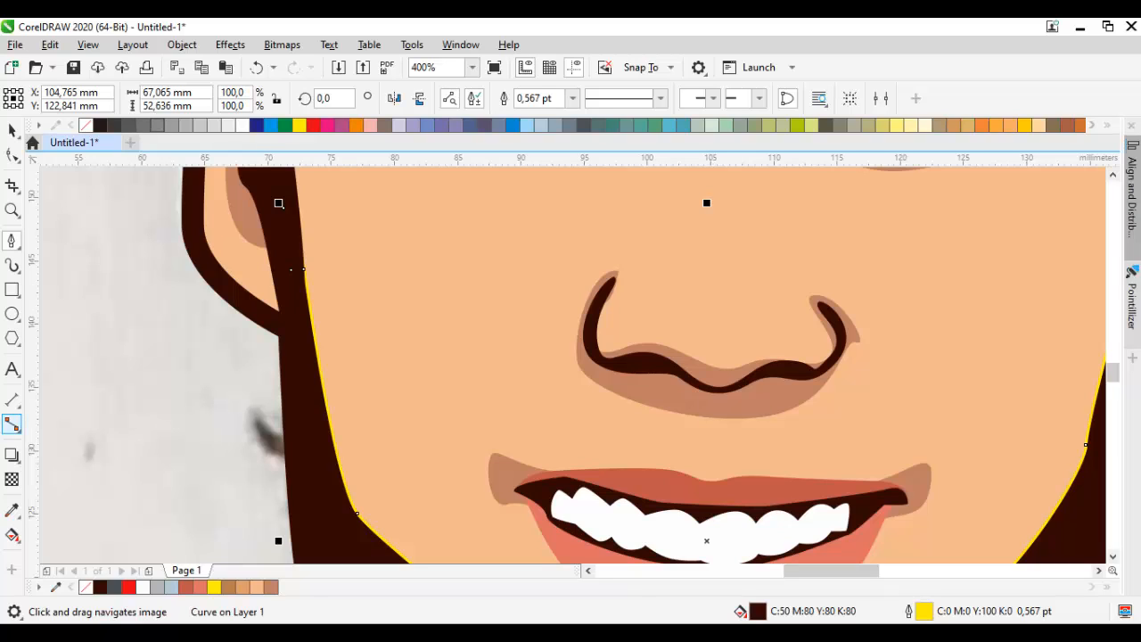
Step: Apply a uniform transparency of 85 to the beard area shape and deselect it
left_click(12, 480)
left_click(38, 98)
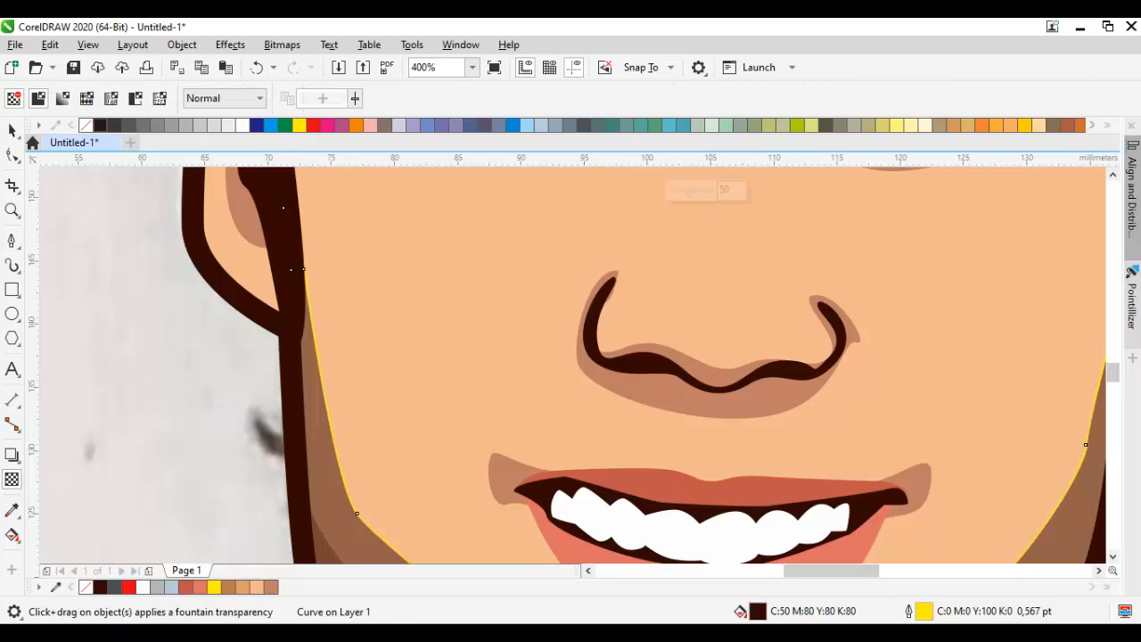
left_click(406, 98)
left_click(453, 266)
scroll(446, 267, "down", 2)
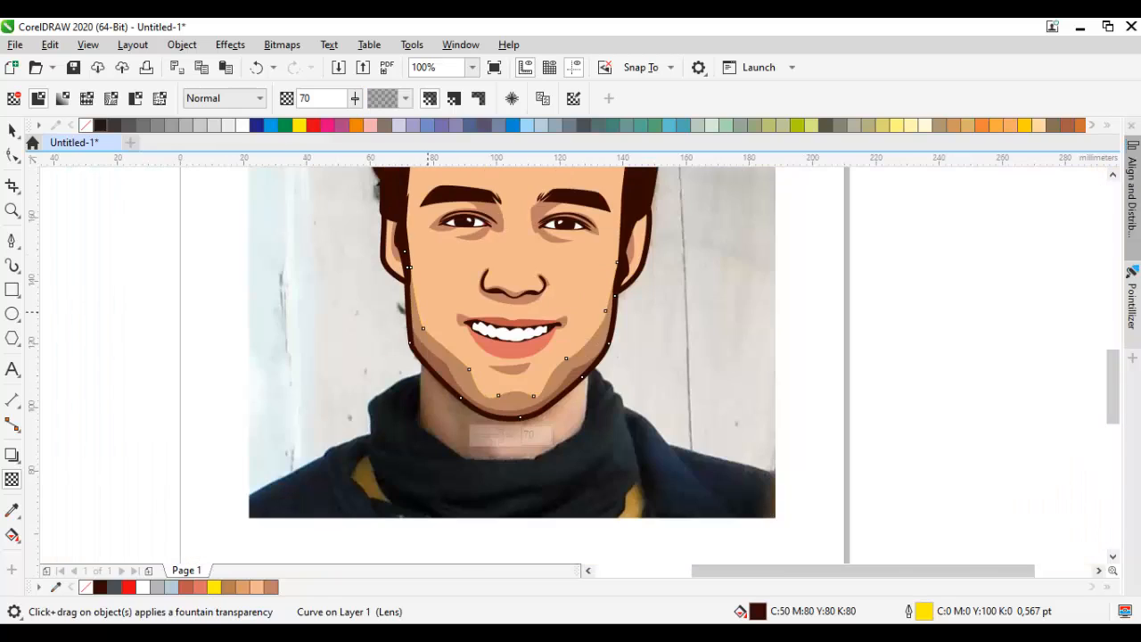
left_click(405, 98)
left_click(662, 273)
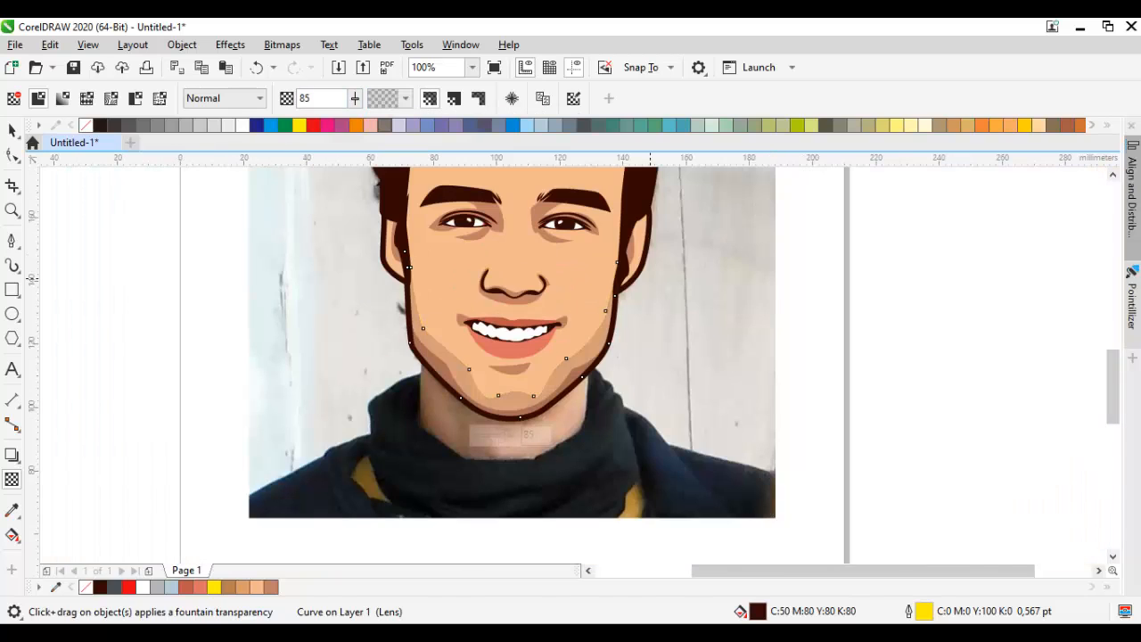
key("space")
scroll(662, 273, "down", 1)
left_click(878, 326)
Step: Try placing a copy of the traced face artwork beside the photo, and undo it
scroll(877, 326, "down", 1)
left_click_drag(886, 371, 866, 400)
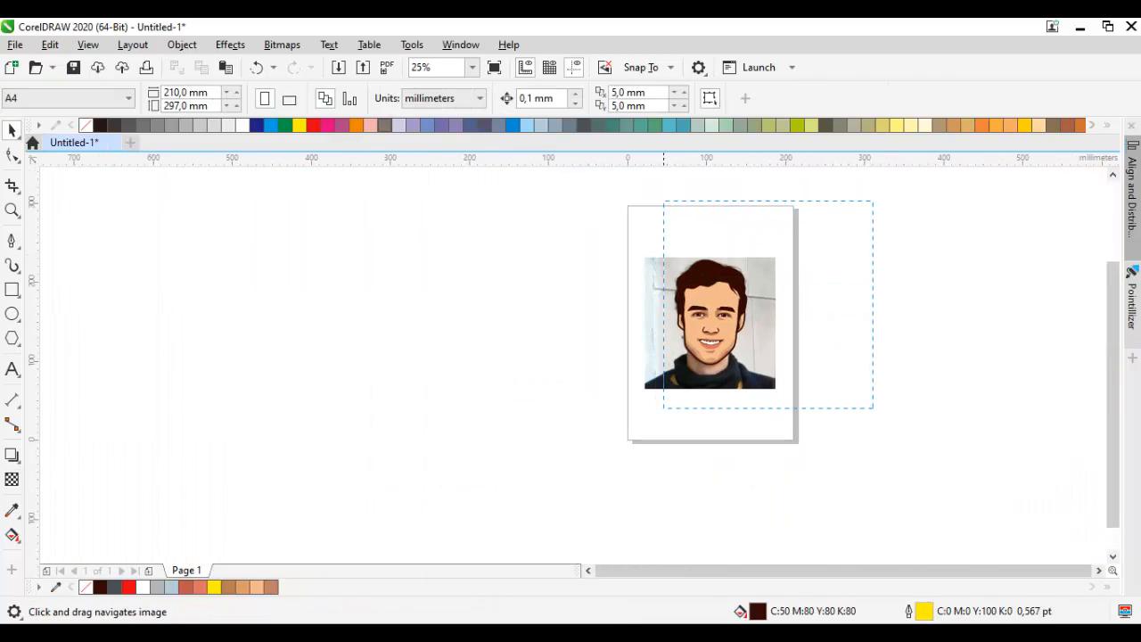
left_click_drag(711, 282, 513, 282)
right_click(512, 283)
left_click(616, 318)
scroll(616, 318, "up", 1)
key("ctrl+z")
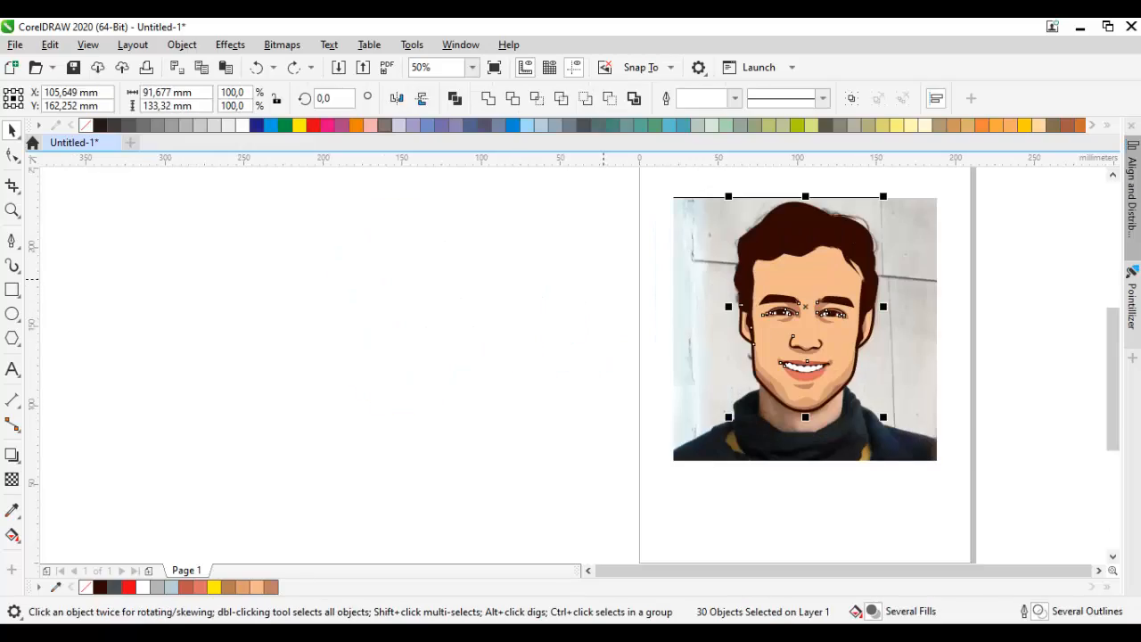
left_click(416, 334)
key("F4")
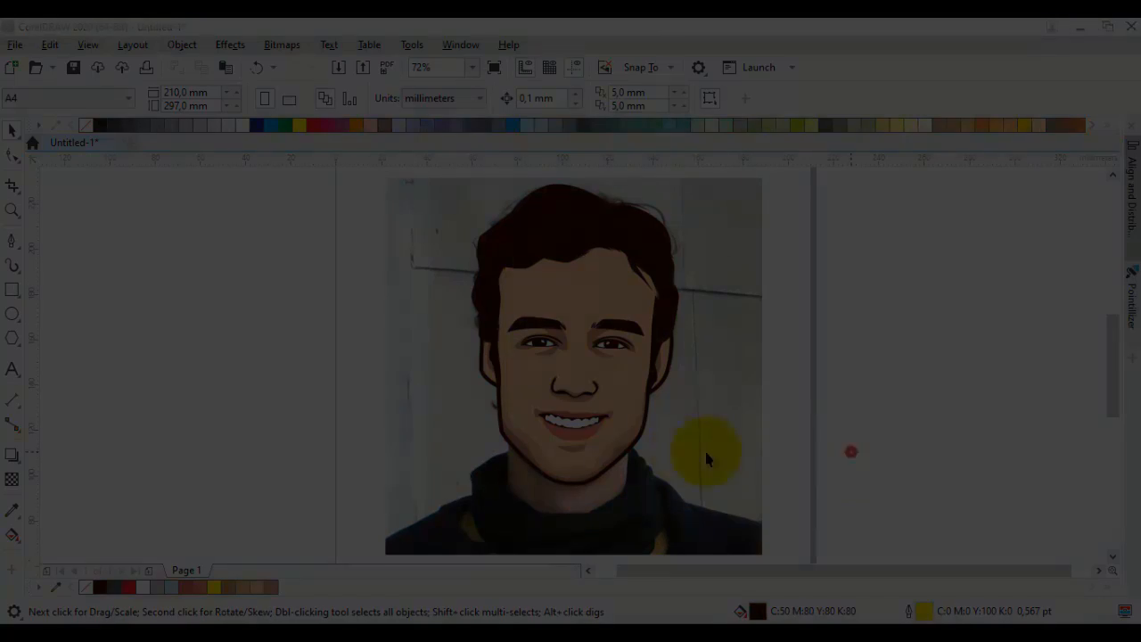
Step: Enlarge the grouped face artwork over the photo to about 138 by 200 mm
left_click(609, 431)
left_click_drag(687, 489, 761, 538)
mouse_move(600, 468)
left_mouse_down()
mouse_move(600, 440)
mouse_move(604, 450)
left_mouse_up()
left_click_drag(716, 522, 722, 527)
mouse_move(638, 466)
left_mouse_down()
mouse_move(636, 440)
mouse_move(638, 450)
left_mouse_up()
scroll(629, 453, "down", 2)
left_click(762, 450)
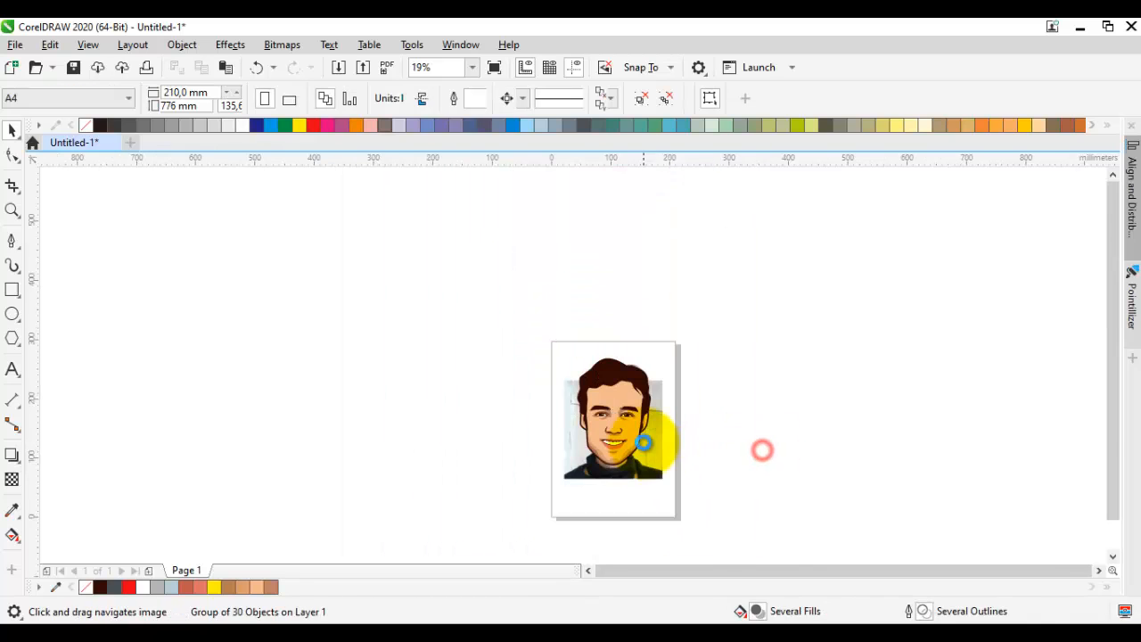
scroll(648, 443, "up", 1)
left_click(593, 430)
left_click_drag(664, 493, 682, 511)
scroll(612, 449, "up", 2)
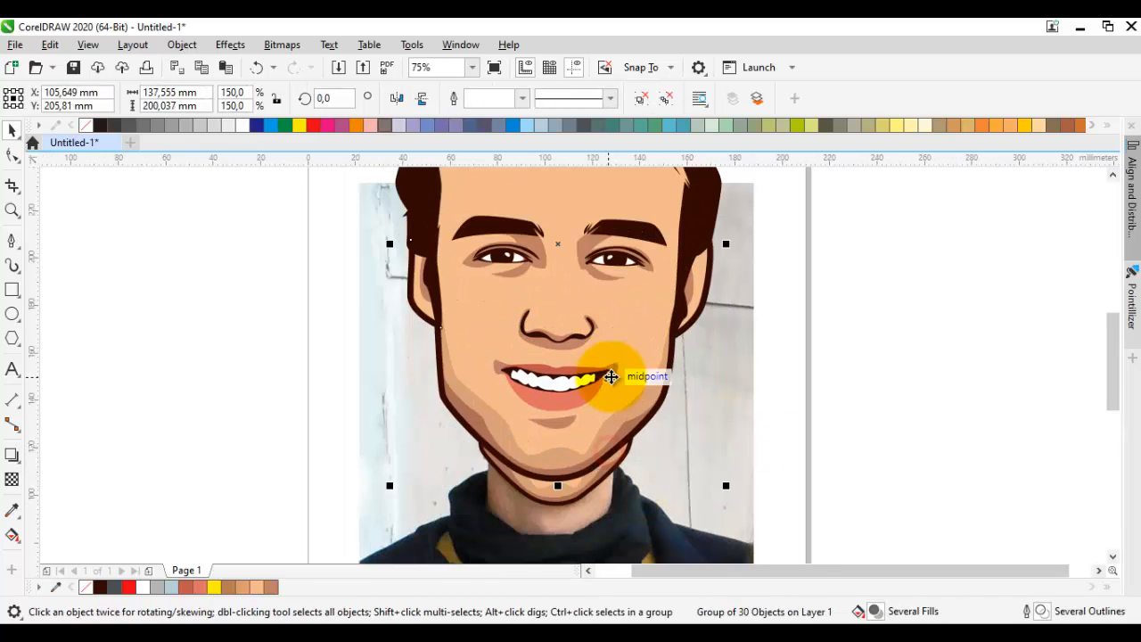
Step: Move the face group down over the photo's collar and enlarge it to about 145 by 211 mm
left_click_drag(612, 377, 621, 444)
mouse_move(716, 512)
left_mouse_down()
mouse_move(718, 470)
mouse_move(738, 519)
left_mouse_up()
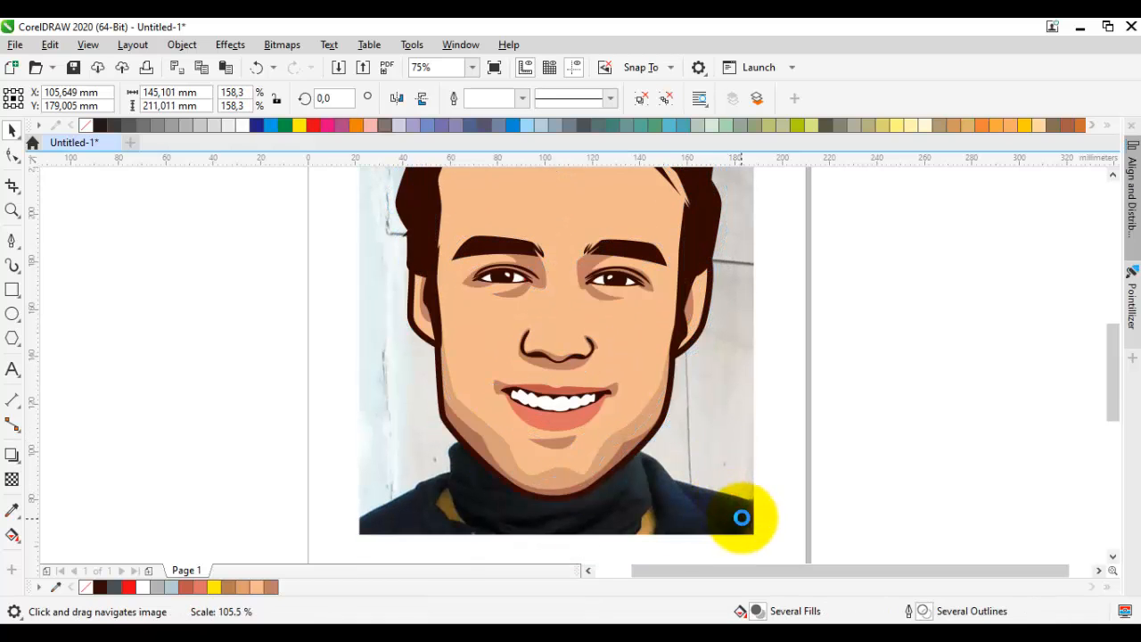
left_click(660, 410, "shift")
left_click_drag(660, 401, 658, 385)
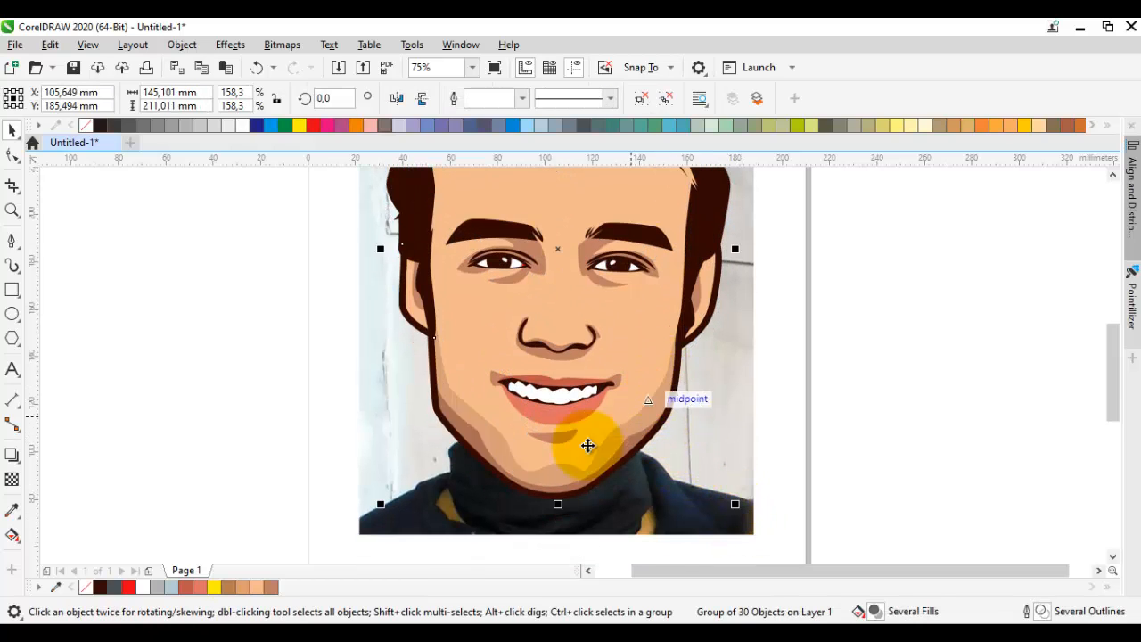
Step: Trace the left edge of the turtleneck and shoulder with the Pen tool, ending just beyond the photo's left side
scroll(565, 400, "up", 4)
left_click_drag(475, 439, 562, 321)
left_click(503, 363)
left_click(517, 436)
scroll(562, 321, "down", 1)
left_click(510, 343)
scroll(509, 347, "up", 1)
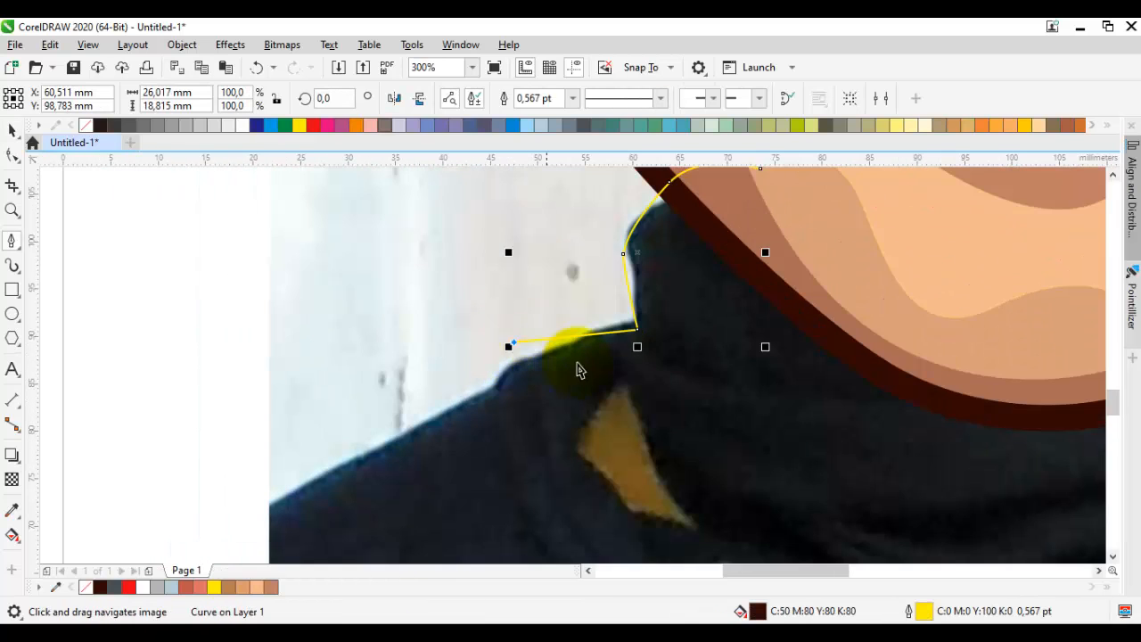
key("ctrl+z")
scroll(627, 312, "up", 1)
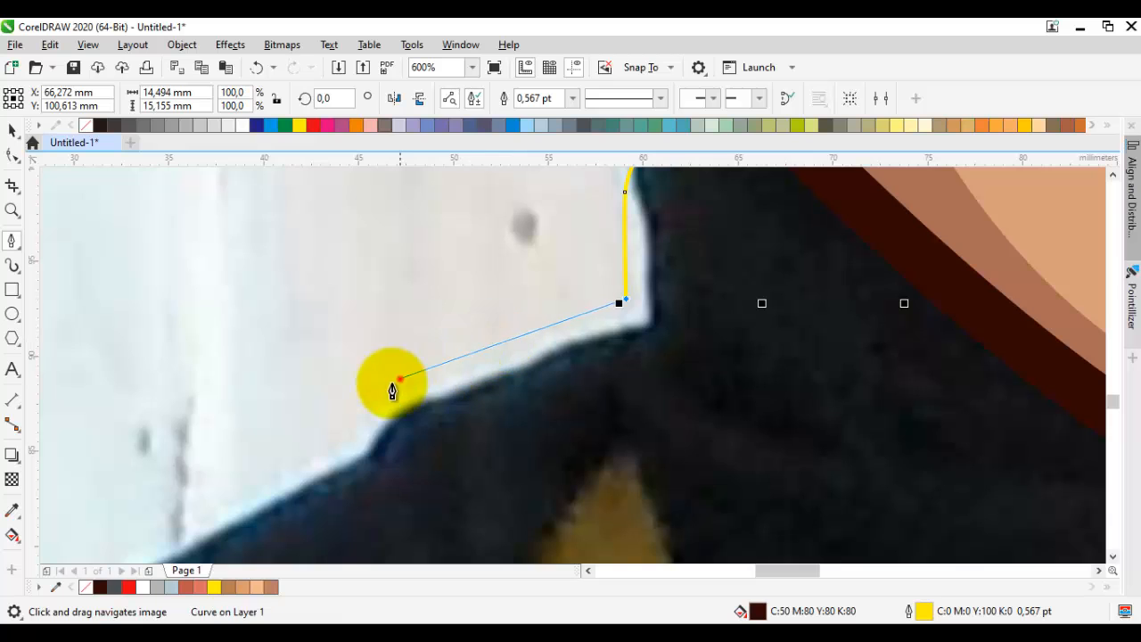
left_click(393, 389)
scroll(395, 395, "down", 2)
left_click(321, 401)
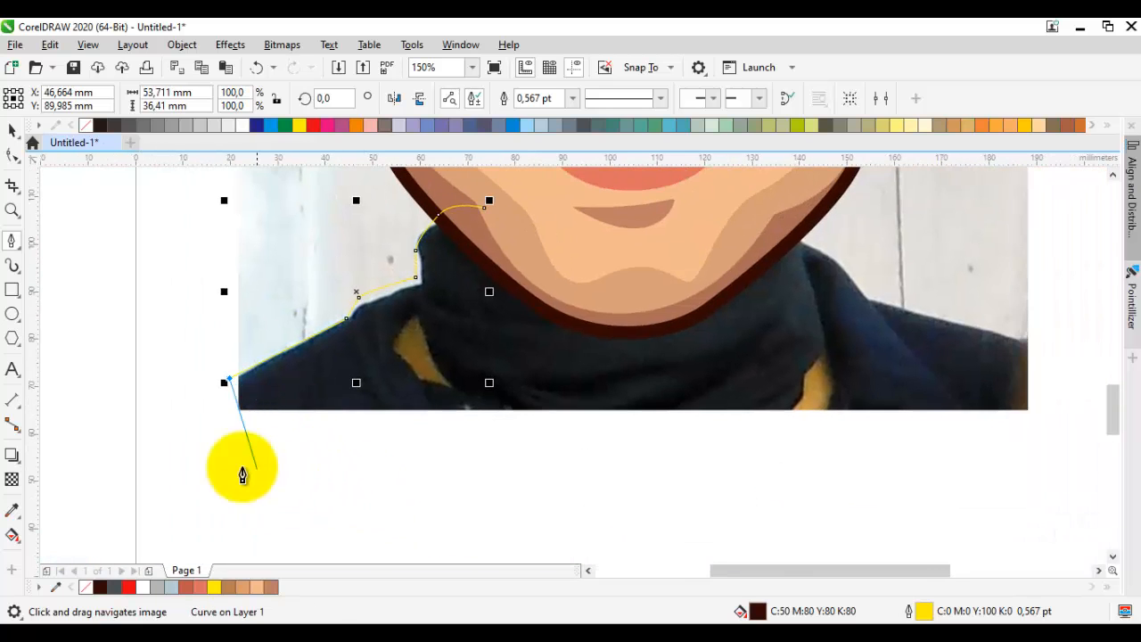
Step: Trace a curved bottom edge and the right shoulder and collar, and close the clothing shape, about 165 by 77 mm overall
scroll(234, 471, "down", 1)
scroll(586, 411, "up", 1)
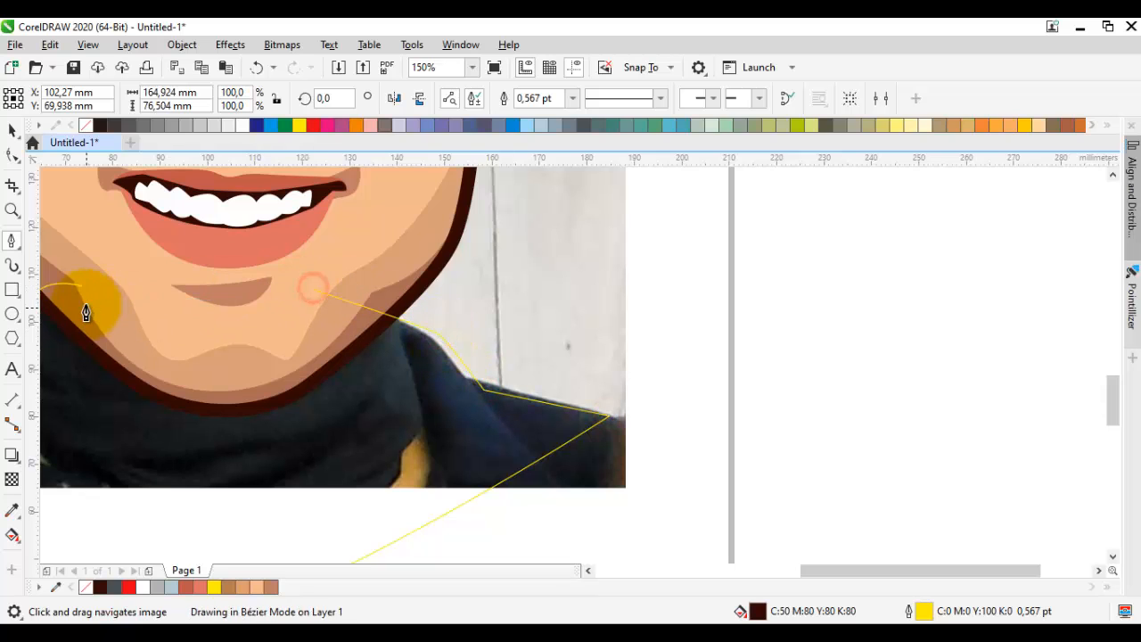
left_click(82, 289)
Step: Order the clothing shape directly in front of the photo so it lies behind the face artwork
right_click(199, 351)
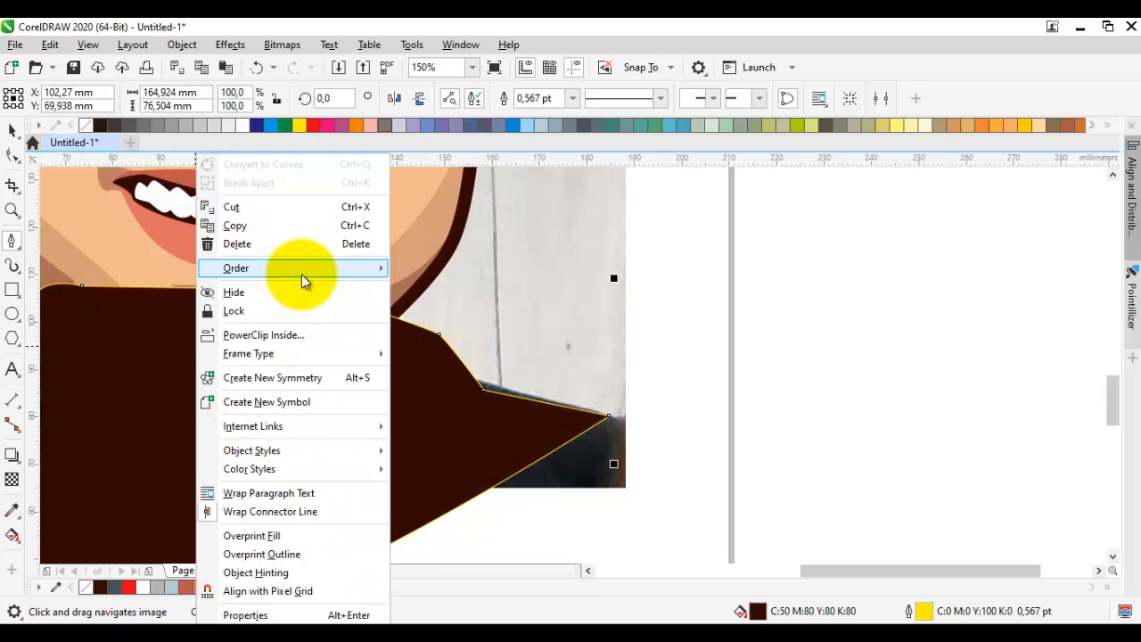
mouse_move(302, 271)
left_click(432, 390)
left_click(551, 316)
scroll(523, 350, "down", 1)
key("space")
Step: Extend the clothing shape's right shoulder tip beyond the photo, then centre and widen its bottom curve
double_click(534, 385)
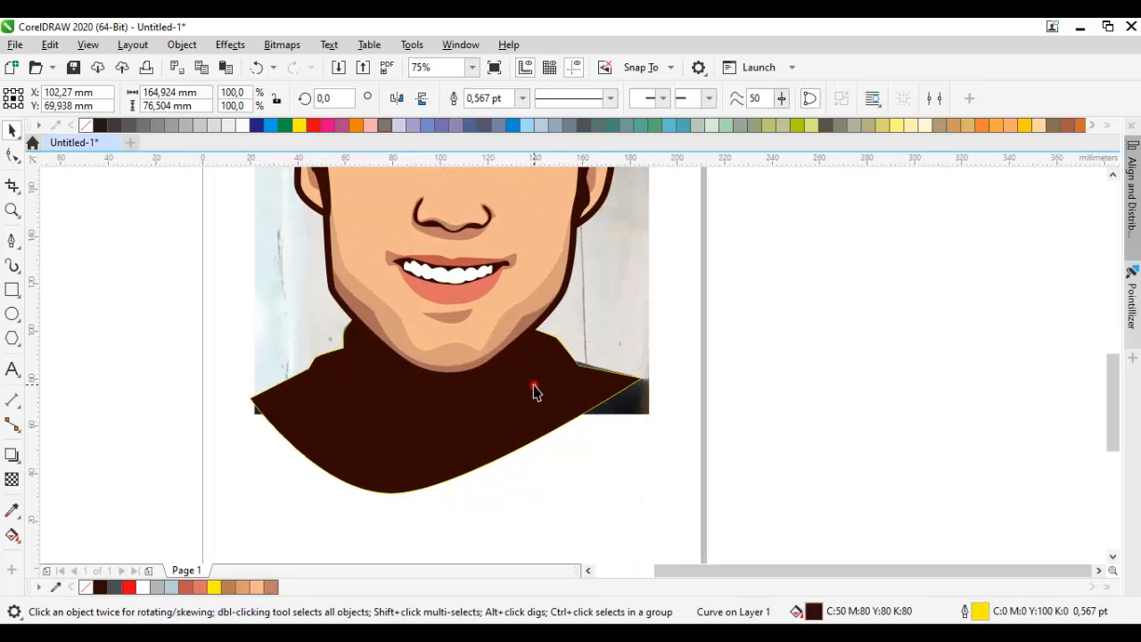
scroll(664, 381, "up", 1)
left_click_drag(623, 381, 675, 396)
left_click(495, 352)
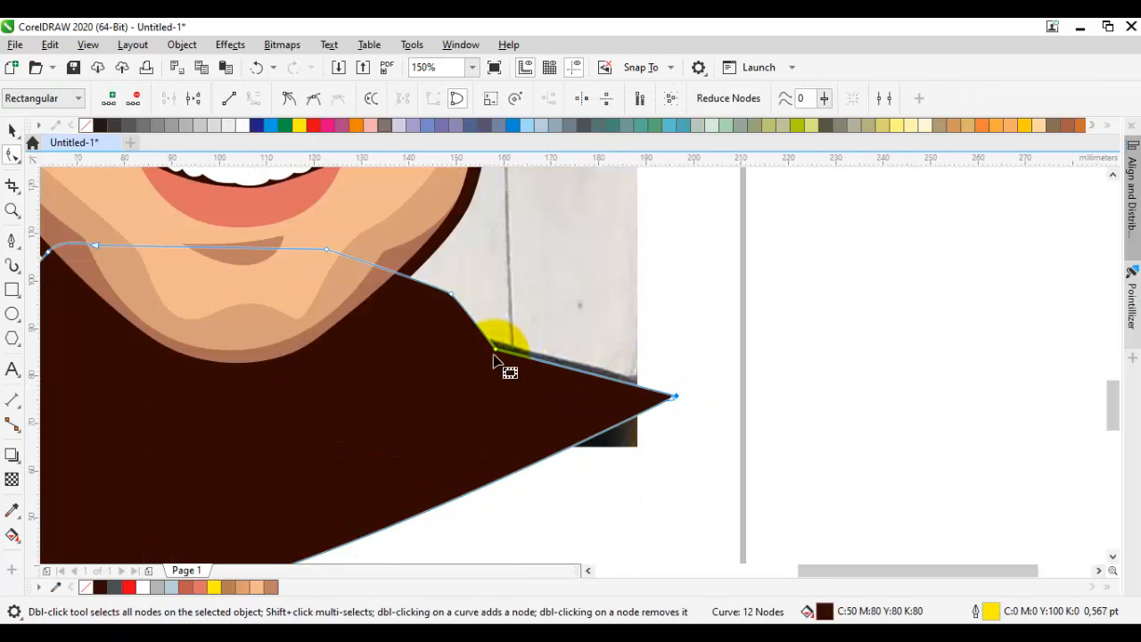
scroll(500, 370, "down", 1)
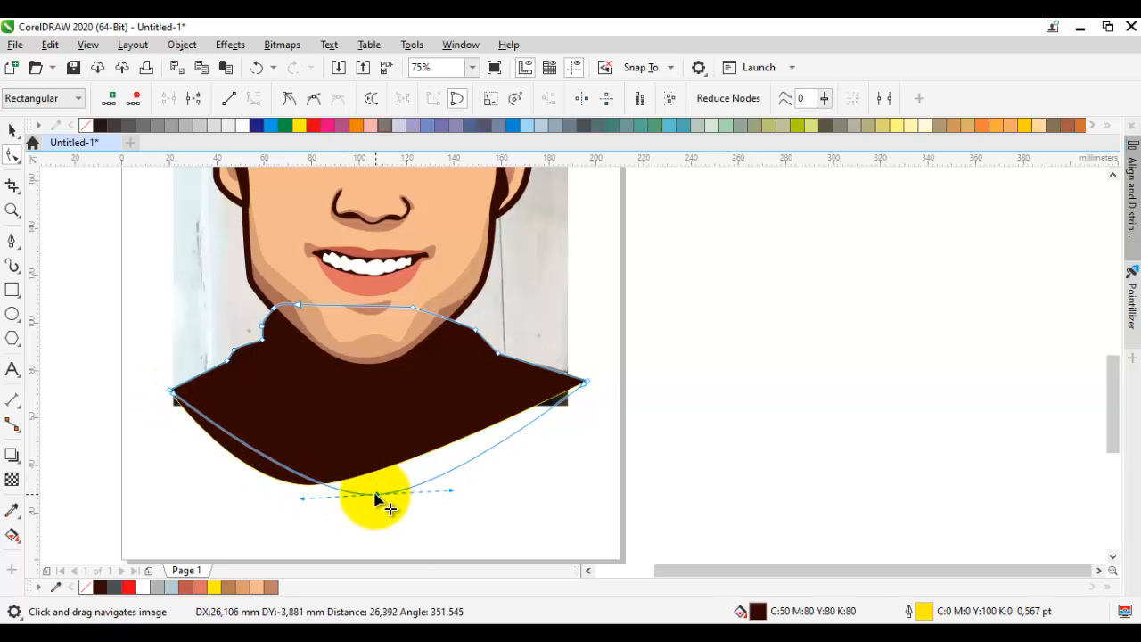
left_click_drag(374, 499, 375, 495)
left_click_drag(452, 498, 499, 504)
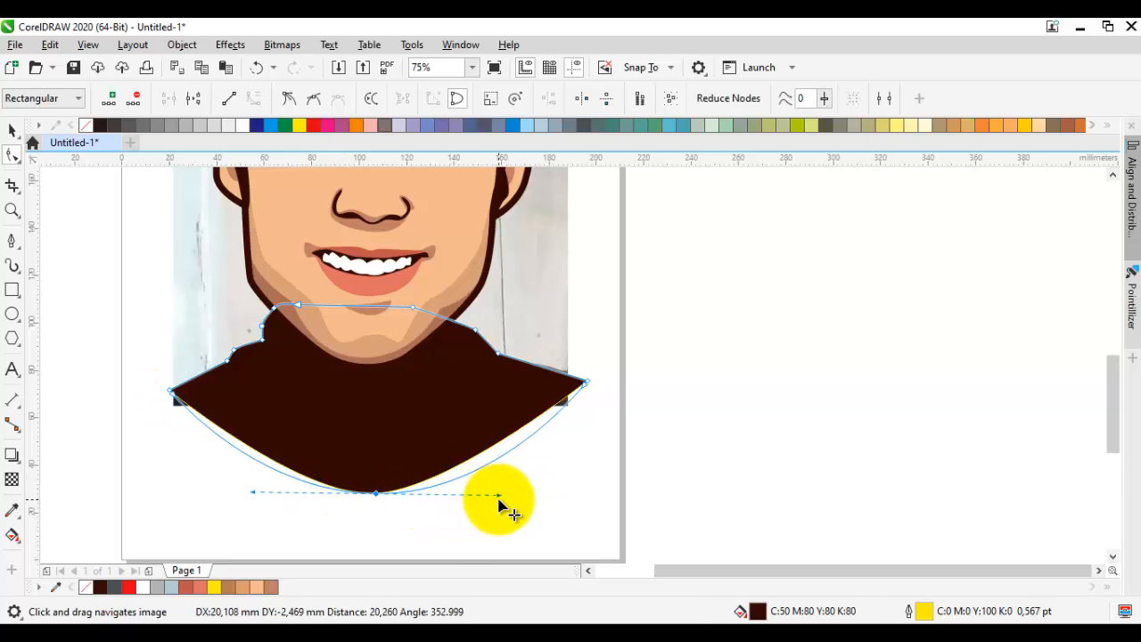
Step: Remove the yellow outline from the clothing shape
left_click(12, 131)
left_click(294, 481)
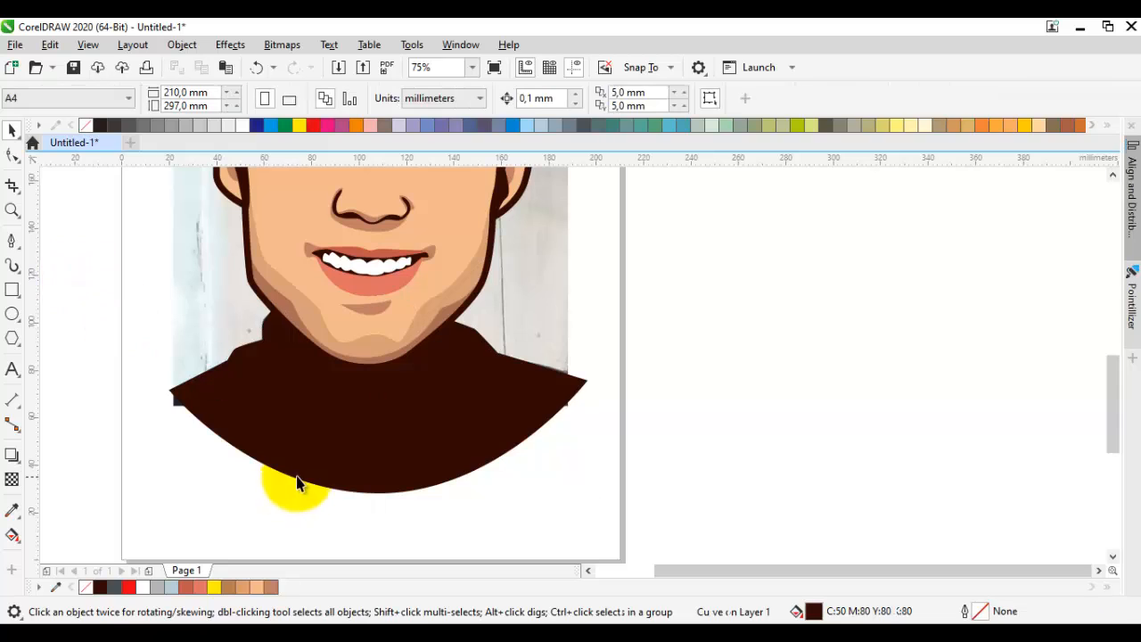
left_click_drag(313, 388, 416, 403)
Step: Reshape the left collar edge of the clothing shape by moving its nodes outward
scroll(476, 374, "up", 1)
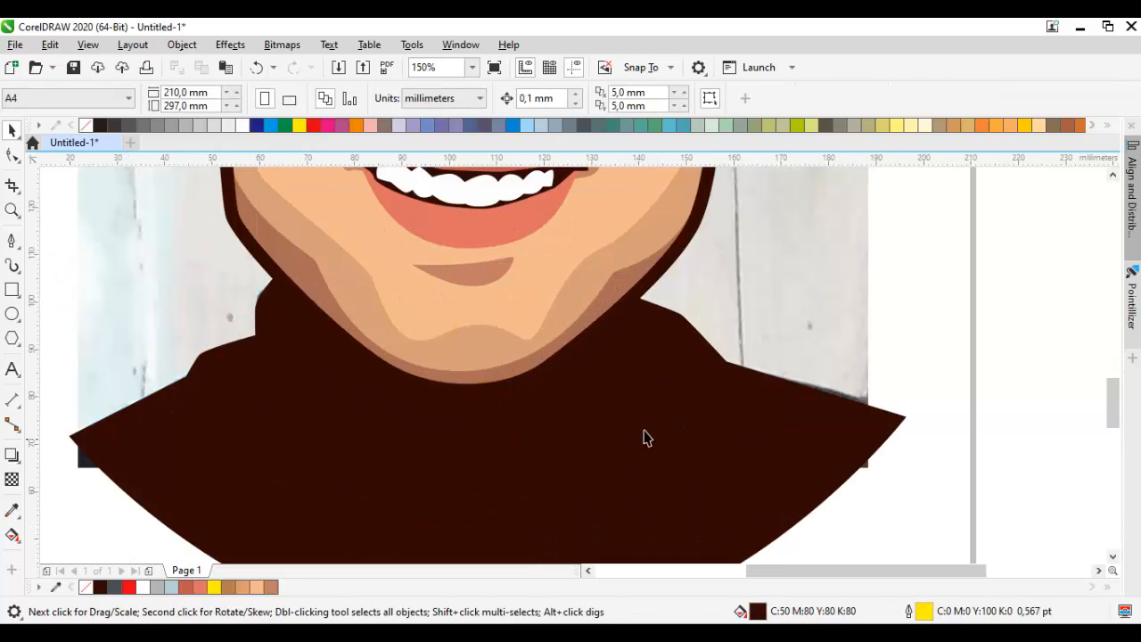
key("F10")
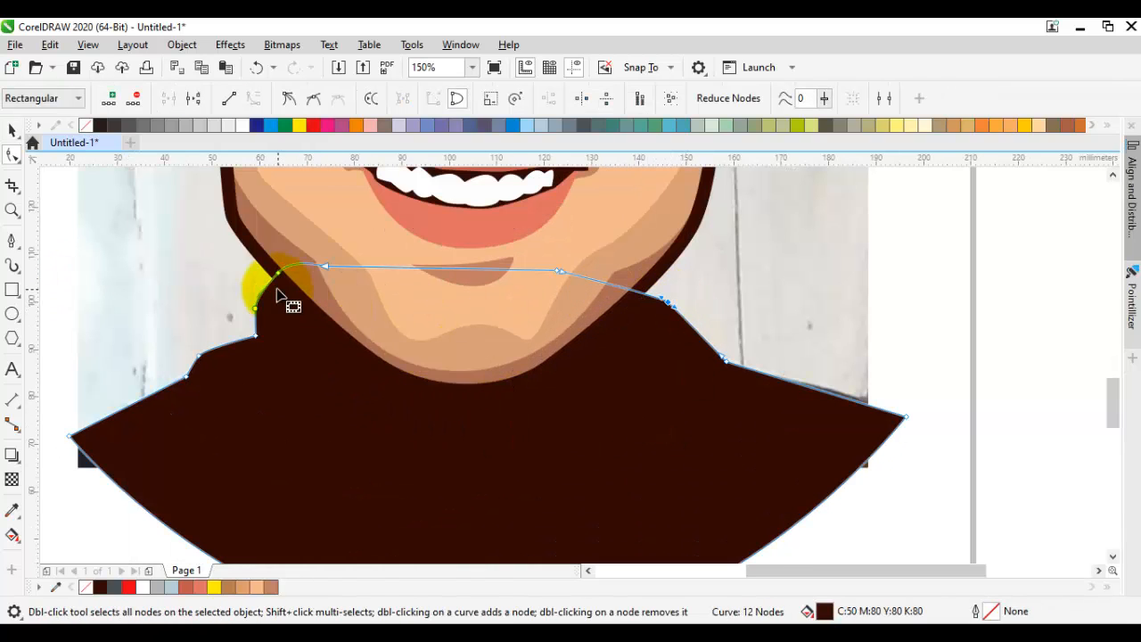
scroll(265, 272, "up", 1)
left_click_drag(211, 241, 411, 330)
left_click_drag(384, 263, 396, 270)
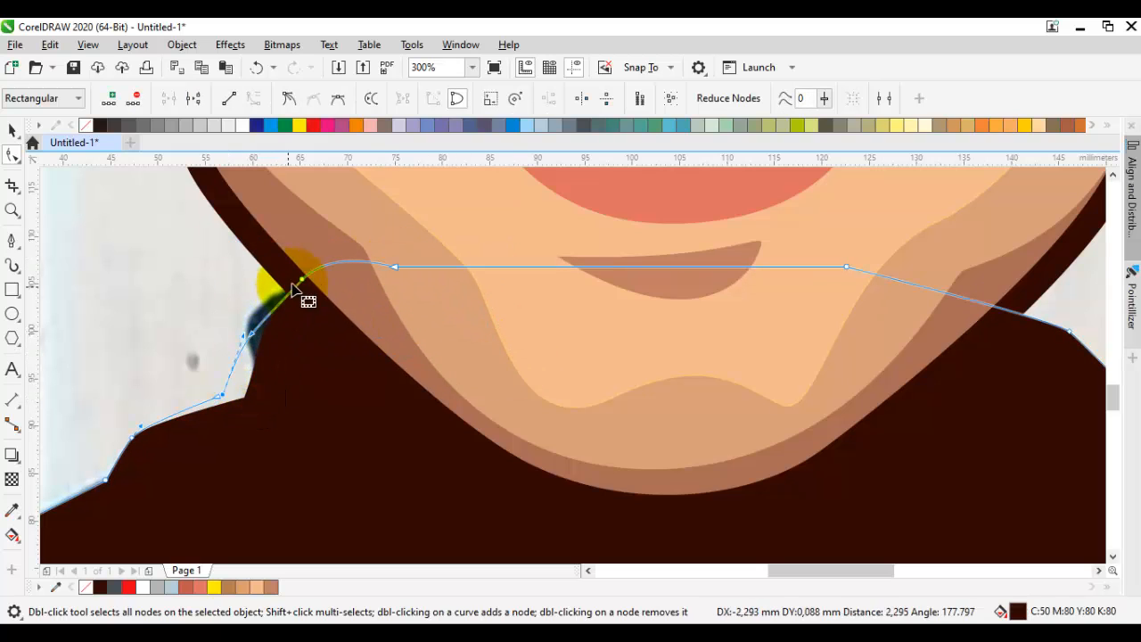
scroll(402, 378, "down", 2)
key("space")
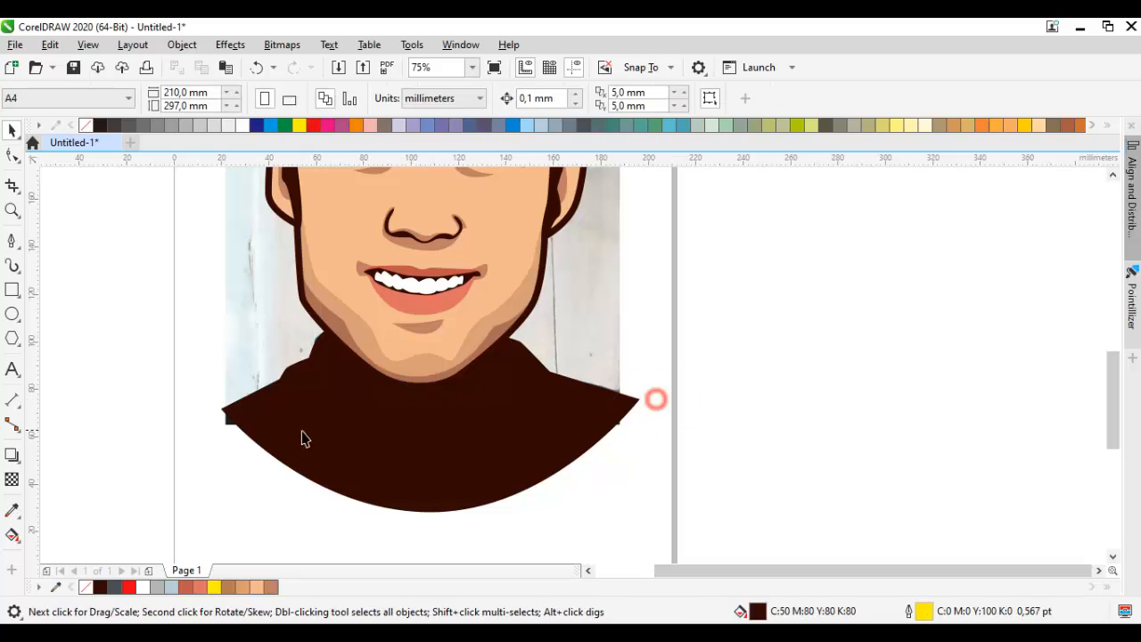
Step: Extend the clothing shape's left shoulder tip outward by about 5.6 mm and deselect the shape
left_click(223, 421)
scroll(221, 421, "up", 1)
key("space")
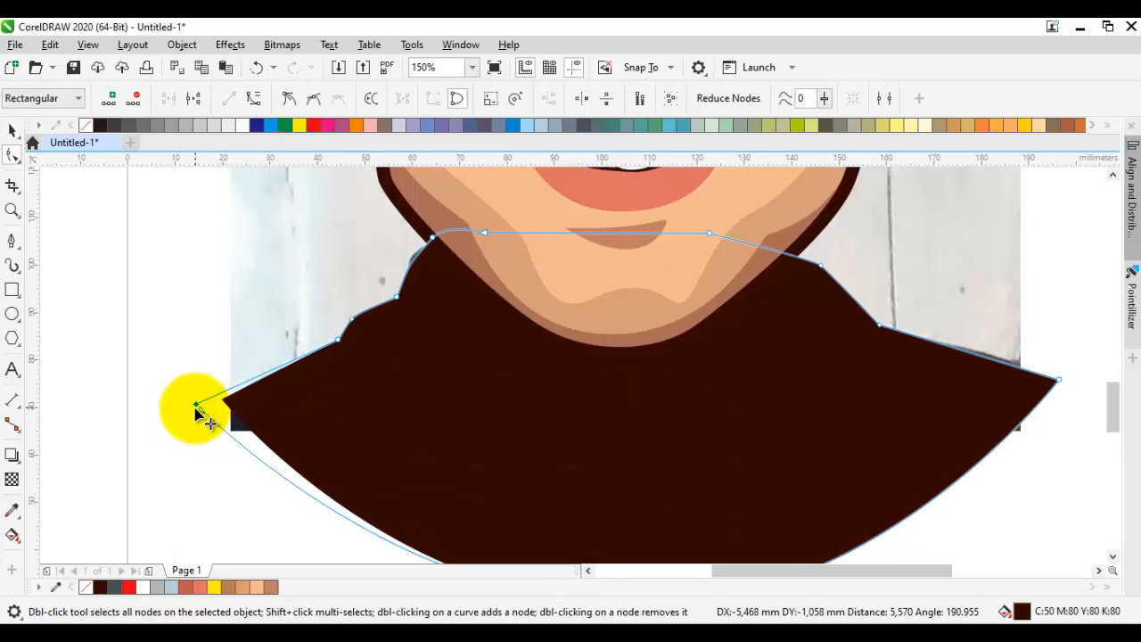
key("space")
scroll(168, 403, "down", 1)
left_click_drag(319, 426, 466, 441)
left_click_drag(569, 416, 504, 416)
scroll(506, 416, "down", 1)
left_click(718, 413)
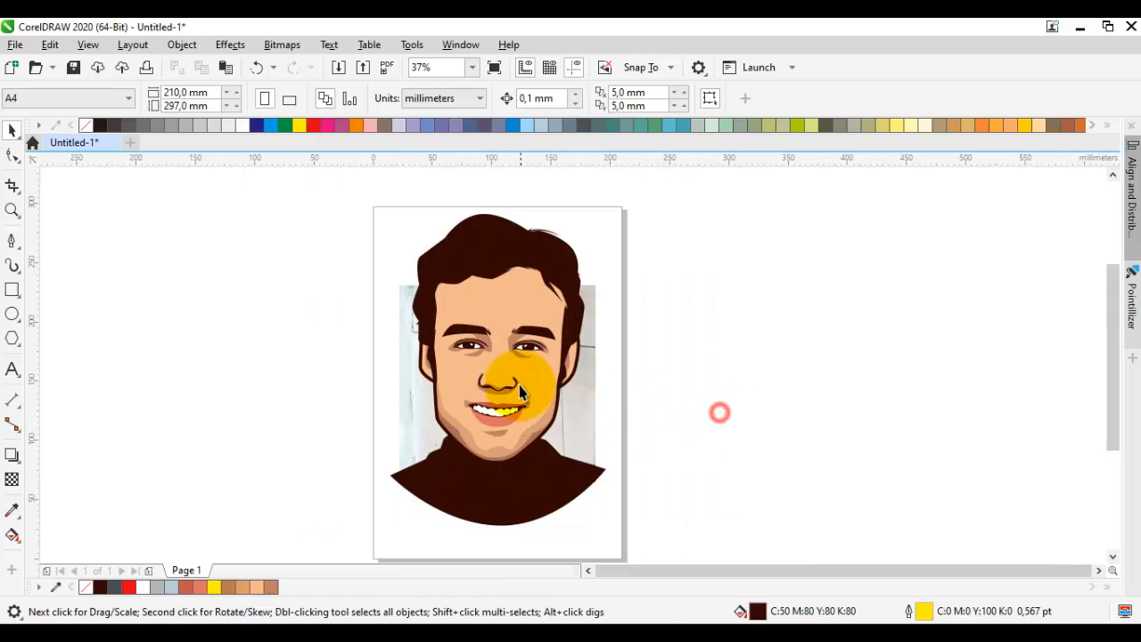
Step: Enlarge the face group to about 155 by 226 mm and nudge it into place above the collar
left_click(524, 380)
left_click_drag(591, 469, 600, 476)
scroll(493, 410, "up", 1)
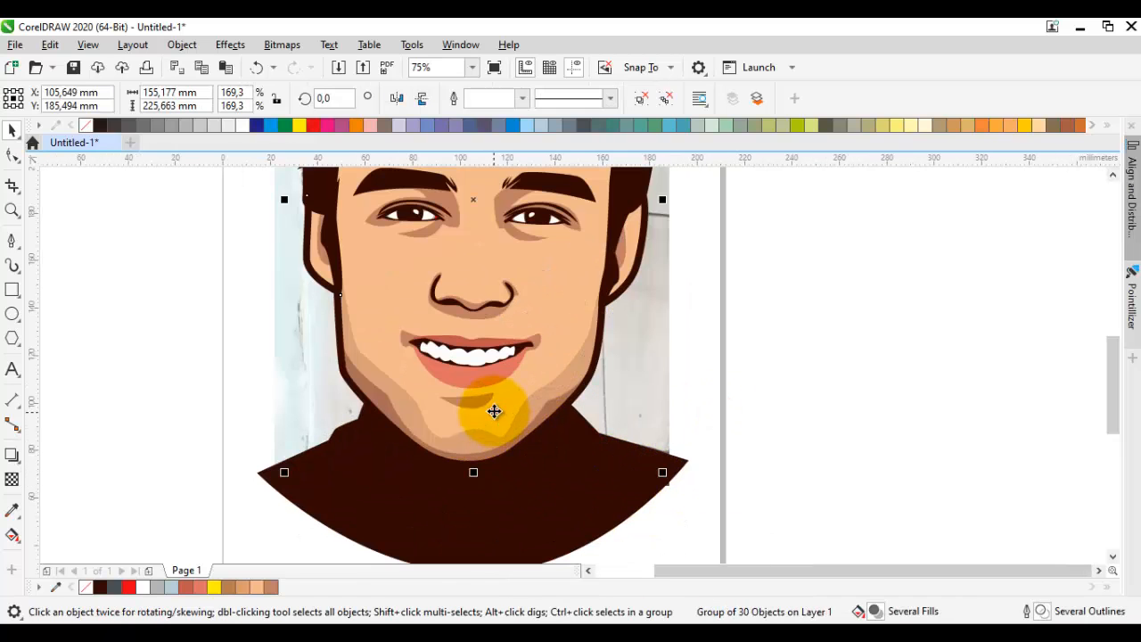
left_click_drag(494, 378, 498, 408)
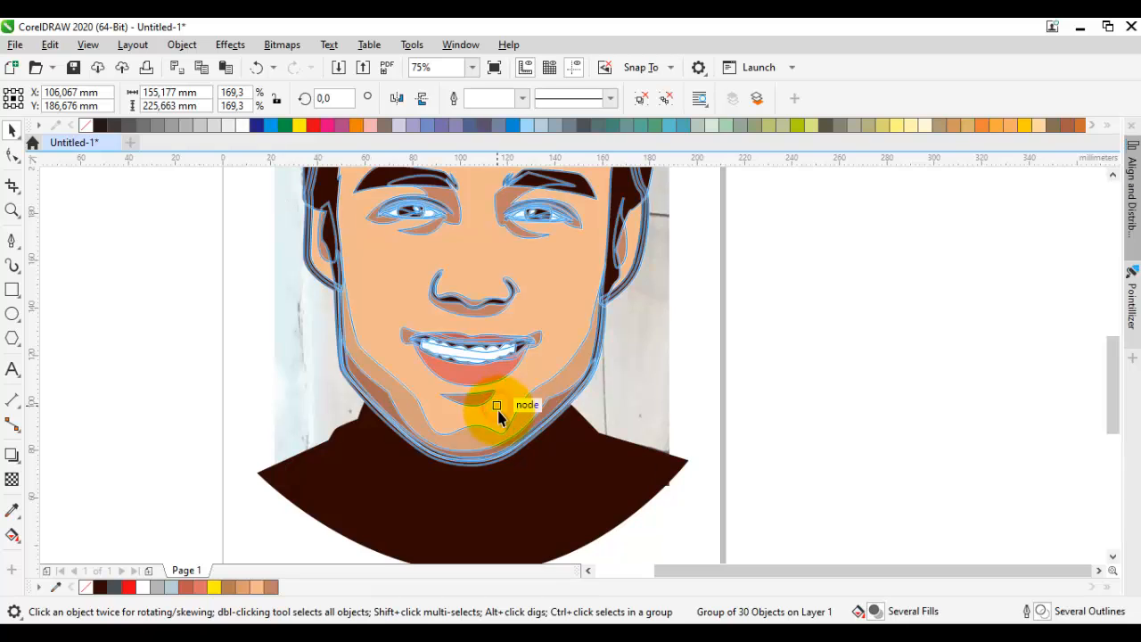
scroll(499, 410, "down", 1)
left_click(820, 444)
Step: Enlarge the face group further from its upper right corner and realign the chin over the collar
left_click_drag(577, 340, 572, 381)
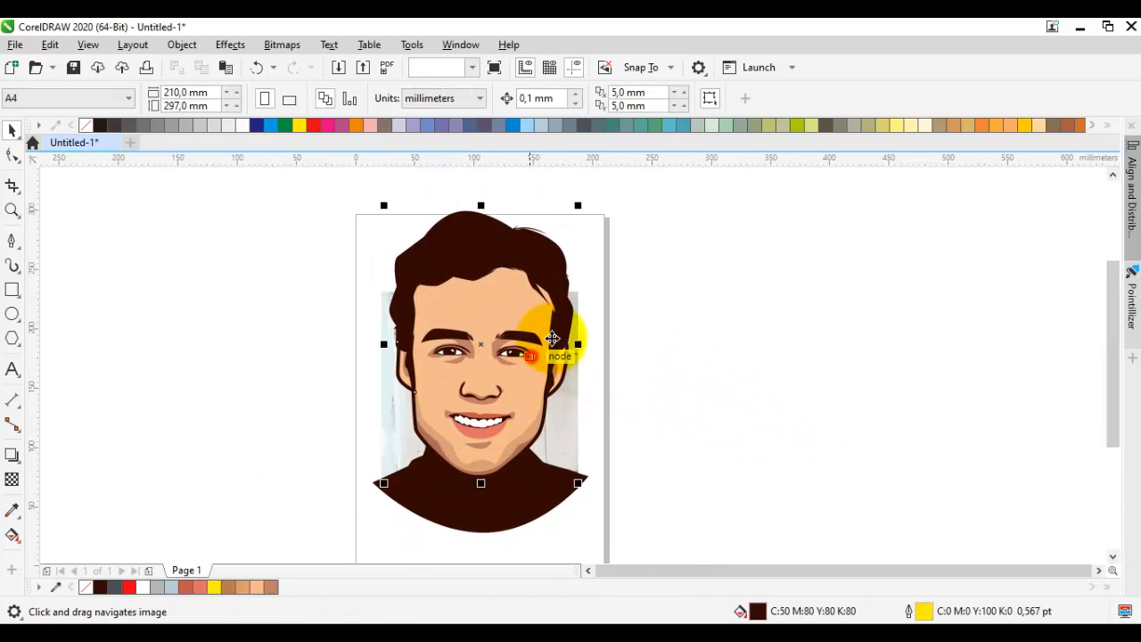
left_click_drag(579, 206, 596, 194)
scroll(482, 459, "up", 1)
left_click_drag(483, 459, 490, 419)
left_click(489, 419)
scroll(489, 419, "down", 1)
left_click(688, 431)
left_click_drag(509, 480, 508, 492)
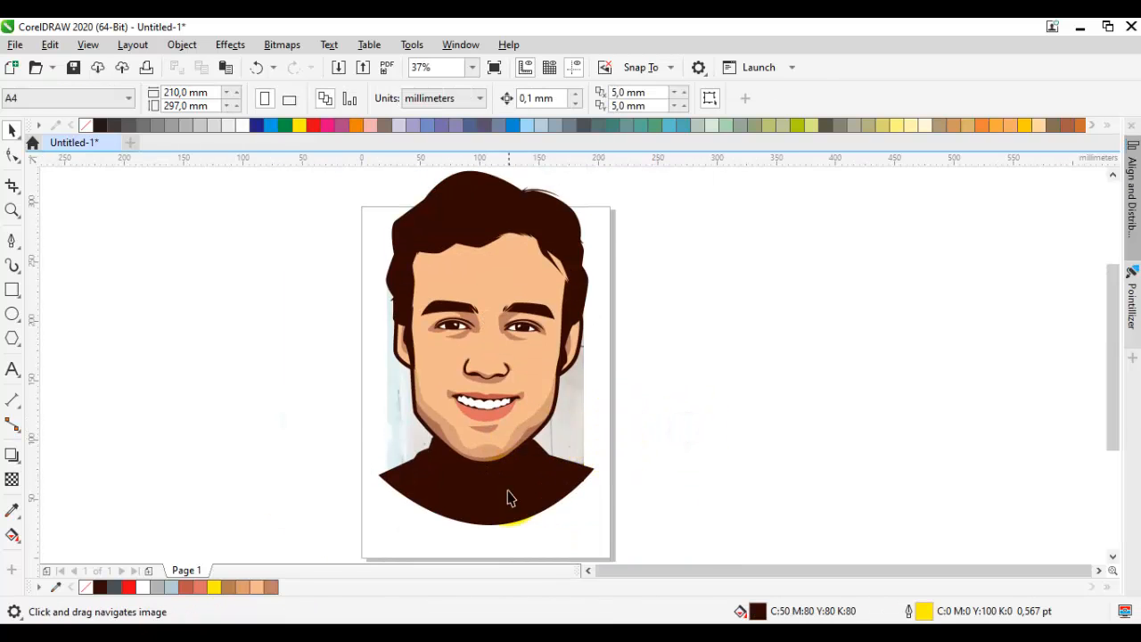
Step: Place a copy of the face artwork and clothing shape beside the page, leaving the original on the photo
left_click(508, 491)
left_click_drag(496, 346, 754, 331)
left_click(291, 350, "shift")
right_click(753, 331)
left_click(930, 355)
left_click_drag(927, 398, 810, 403)
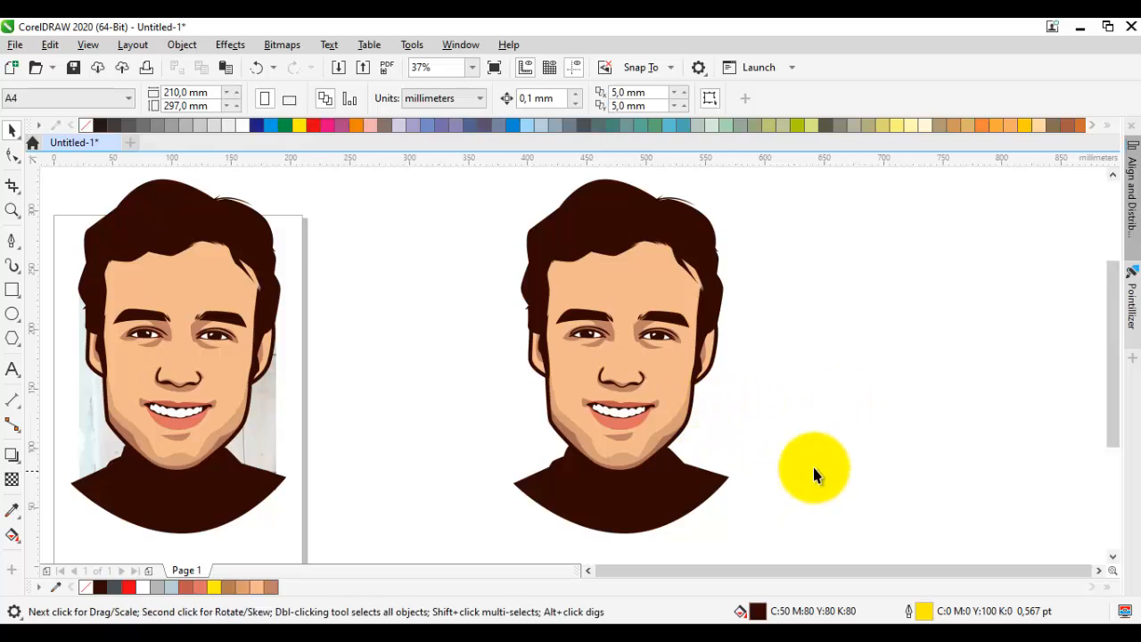
Step: Group the copied face and clothing, and move the group to about X 532 mm, Y 199 mm
left_click_drag(706, 443, 694, 472)
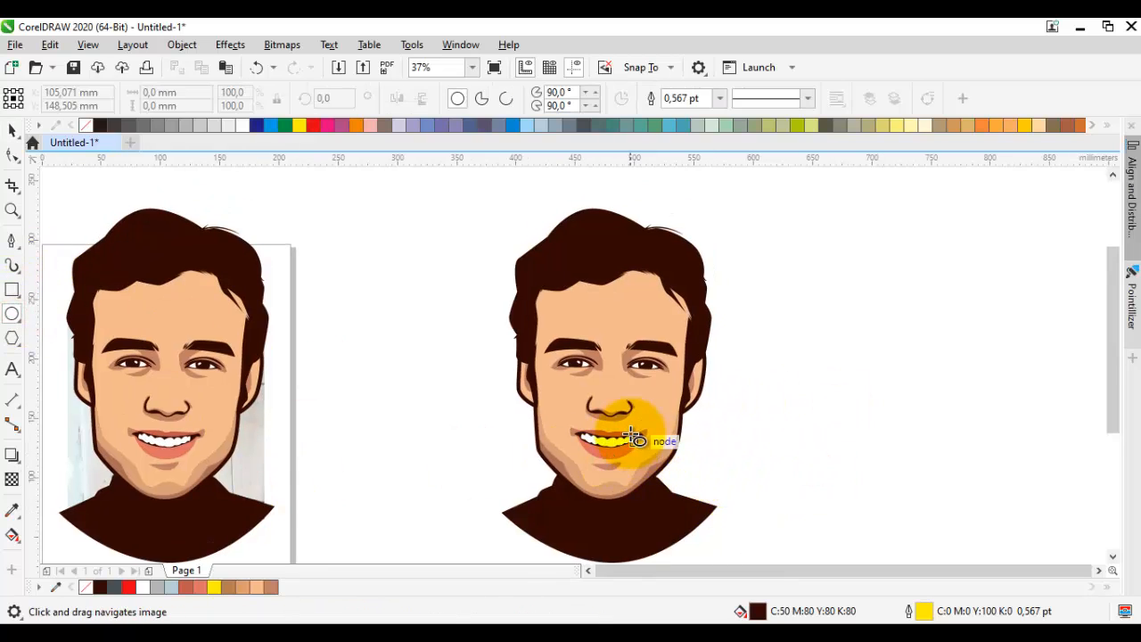
left_click(632, 527)
left_click(632, 327, "shift")
right_click(633, 326)
left_click(717, 225)
left_click(794, 277)
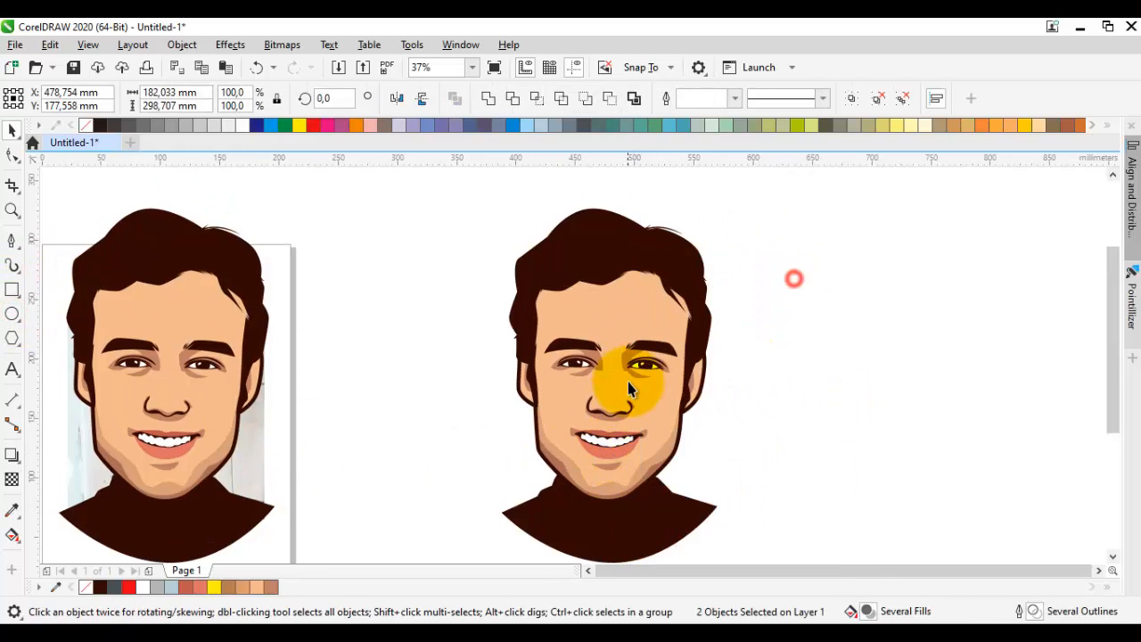
left_click_drag(628, 384, 691, 358)
Step: Draw a circle about 342 mm in diameter over the copied portrait
left_click(856, 372)
key("F7")
left_click_drag(807, 373, 659, 371)
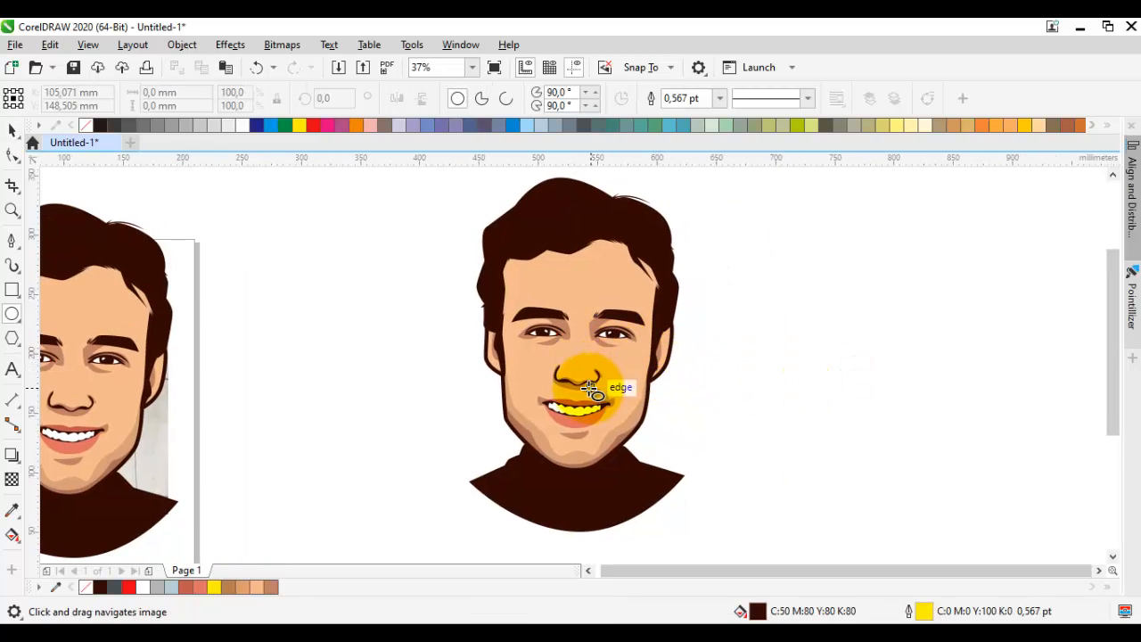
left_click_drag(591, 387, 701, 525)
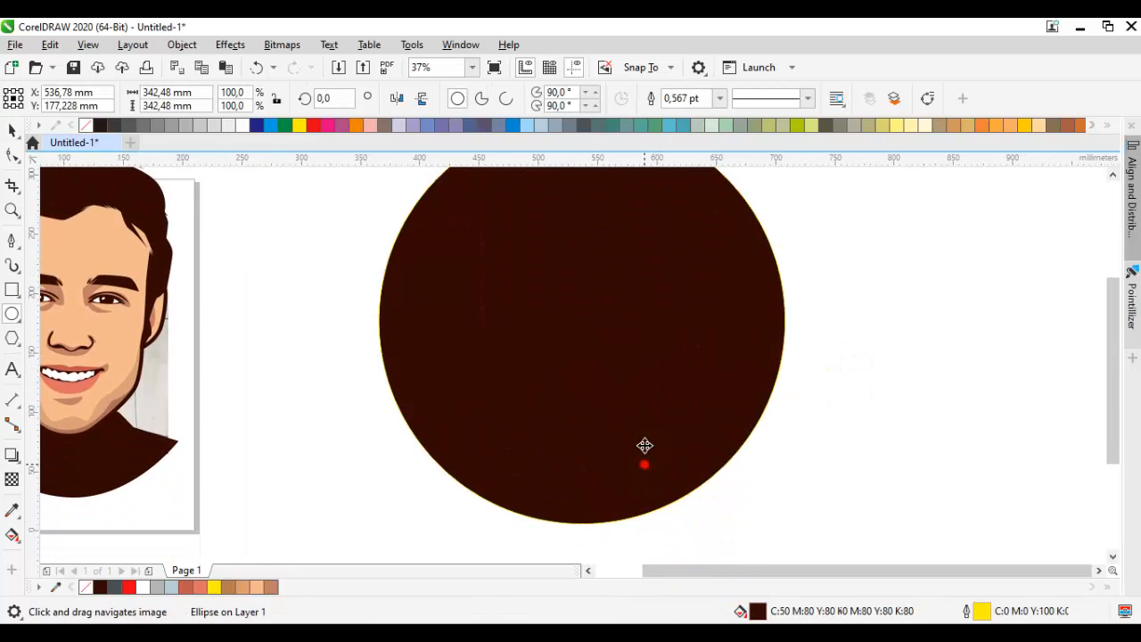
key("space")
Step: Move the circle up until the clothing's bottom edge sticks out below it, and fill it with golden yellow
left_click_drag(644, 463, 705, 351)
left_click(1035, 127)
left_click(1025, 125)
left_click(727, 467)
Step: PowerClip the copied portrait group inside the yellow circle
left_click(601, 467)
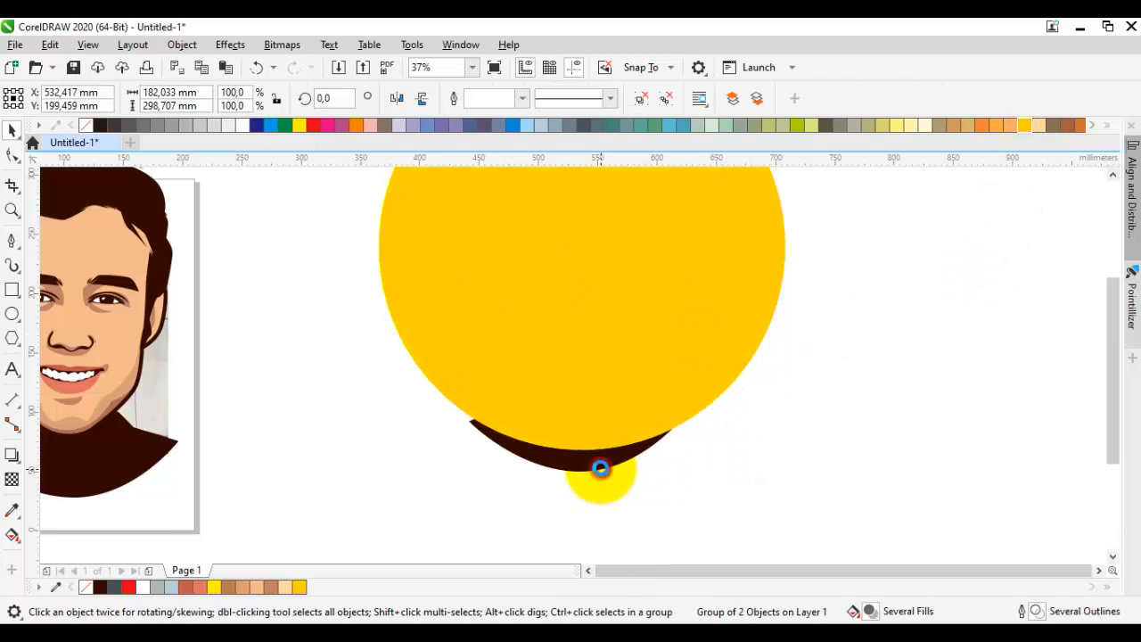
scroll(601, 468, "down", 1)
right_click(602, 468)
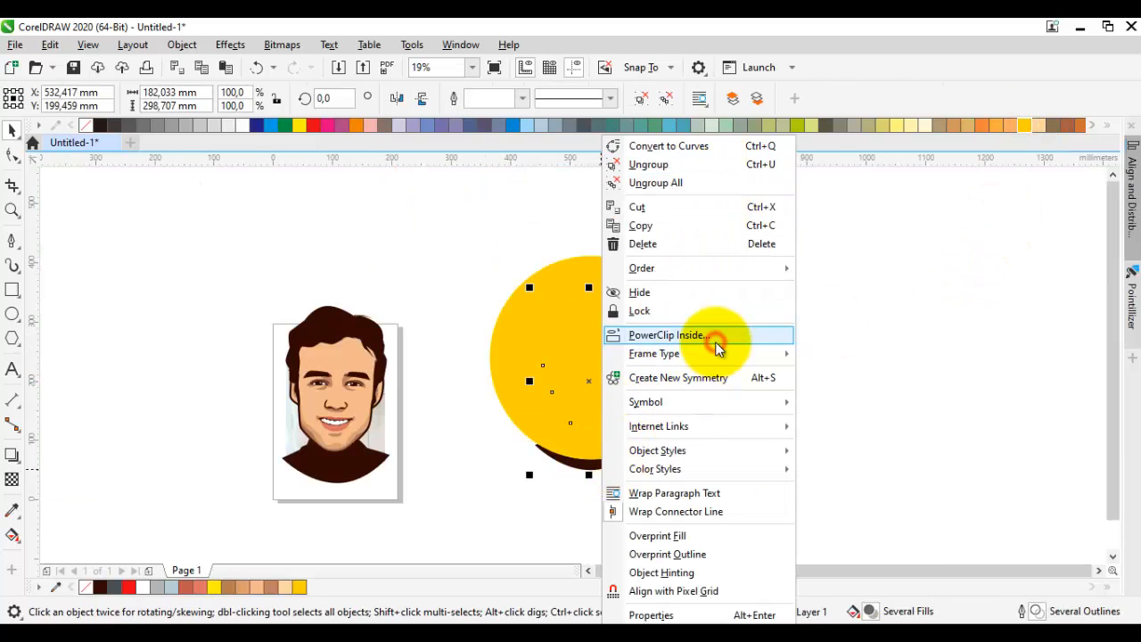
left_click(666, 335)
left_click(598, 392)
scroll(657, 429, "up", 2)
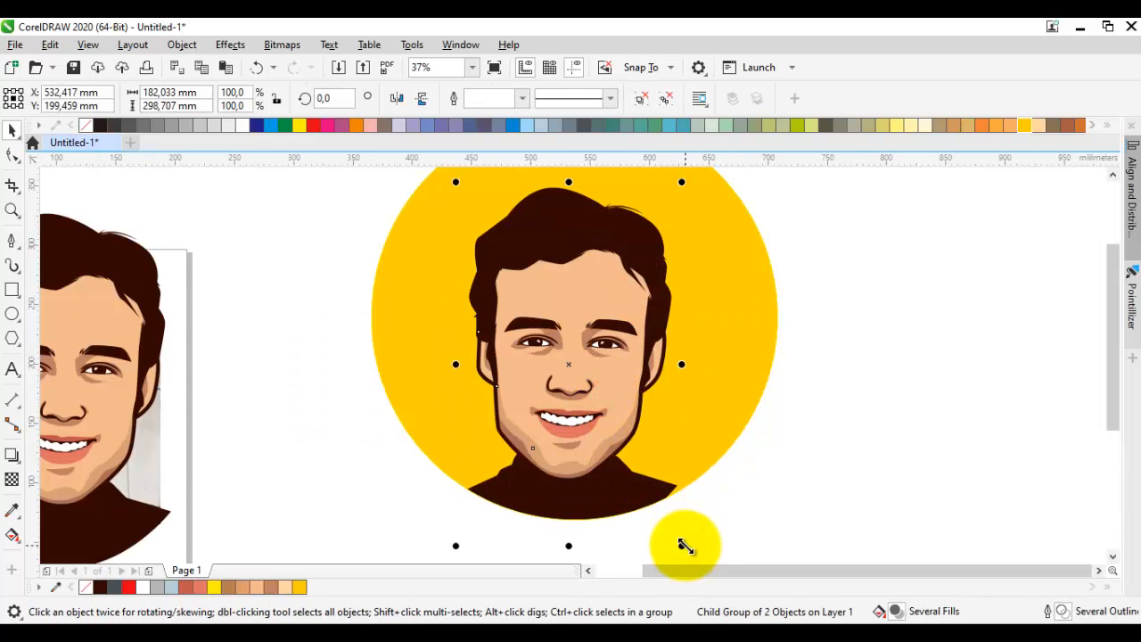
Step: Enlarge the clipped portrait inside the circle to about 221 by 363 mm
left_click_drag(685, 546, 707, 492)
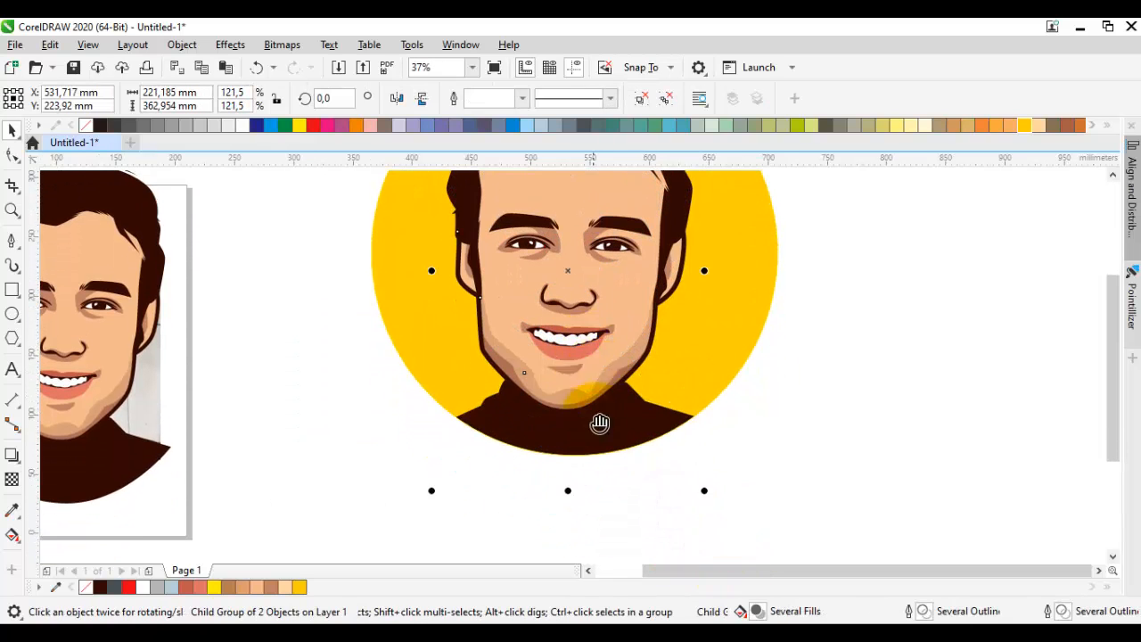
scroll(570, 415, "down", 2)
scroll(597, 406, "up", 2)
left_click(660, 435)
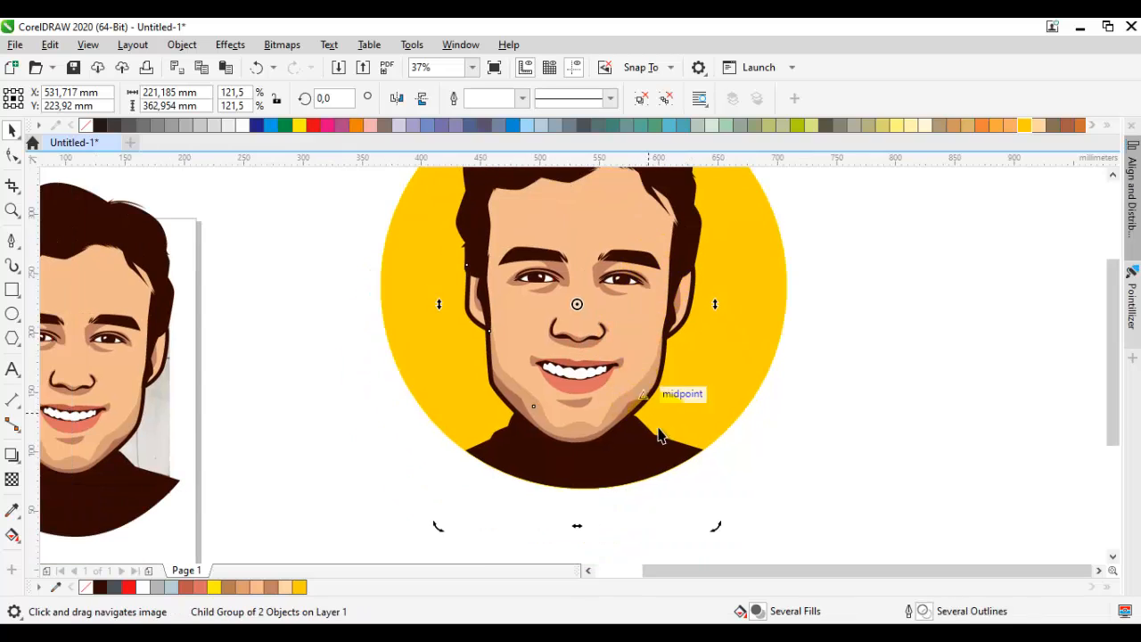
left_click_drag(610, 335, 609, 315)
key("ctrl+z")
Step: Scale the clipped portrait down to about 211 by 347 mm within the circle
left_click_drag(711, 525, 704, 508)
scroll(687, 476, "up", 1)
left_click_drag(657, 305, 660, 354)
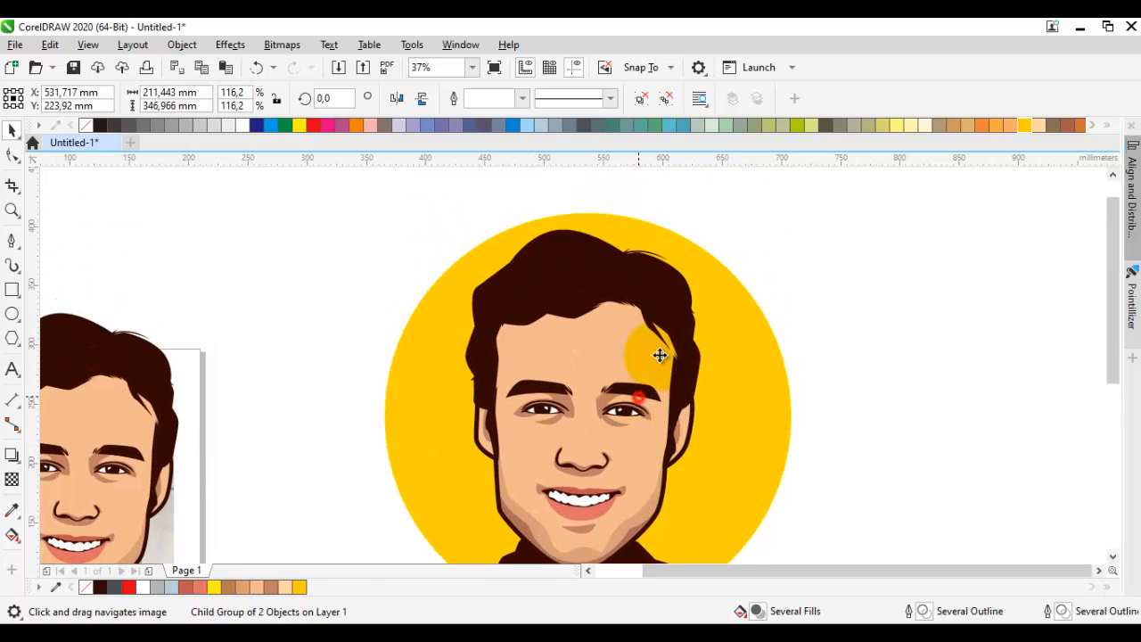
Step: Shift the clipped portrait slightly right and down so it sits centred horizontally within the yellow circle
left_click(647, 420)
left_click_drag(647, 420, 701, 299)
scroll(653, 456, "up", 1)
left_click_drag(666, 444, 677, 318)
scroll(677, 318, "down", 2)
left_click(815, 372)
Step: Remove the thin yellow outline from the circle that contains the portrait
left_click_drag(789, 289, 734, 421)
left_click(667, 389)
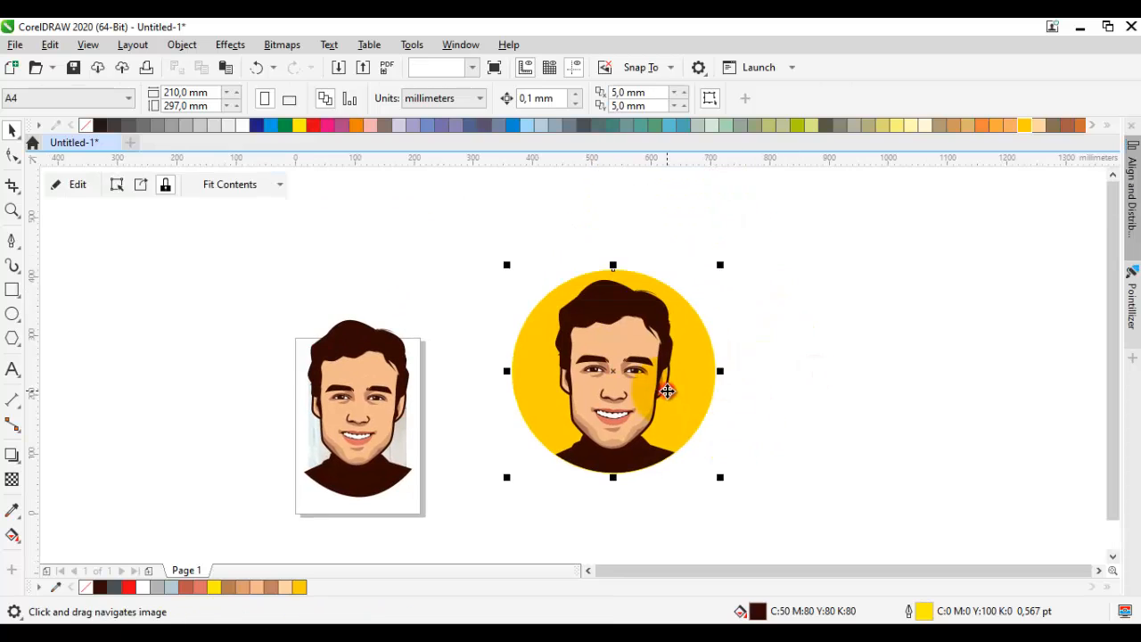
right_click(87, 126)
left_click(833, 341)
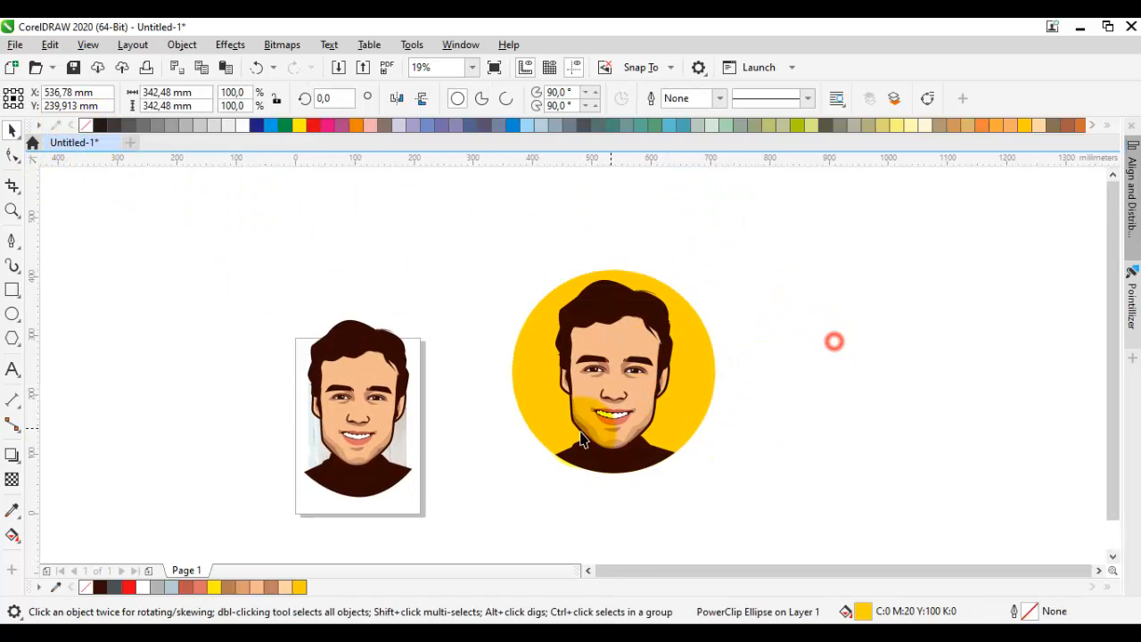
Step: Enlarge the clipped portrait group very slightly from its lower right corner inside the circle
scroll(581, 432, "up", 1)
left_click(624, 430, "ctrl")
left_click_drag(632, 400, 521, 449)
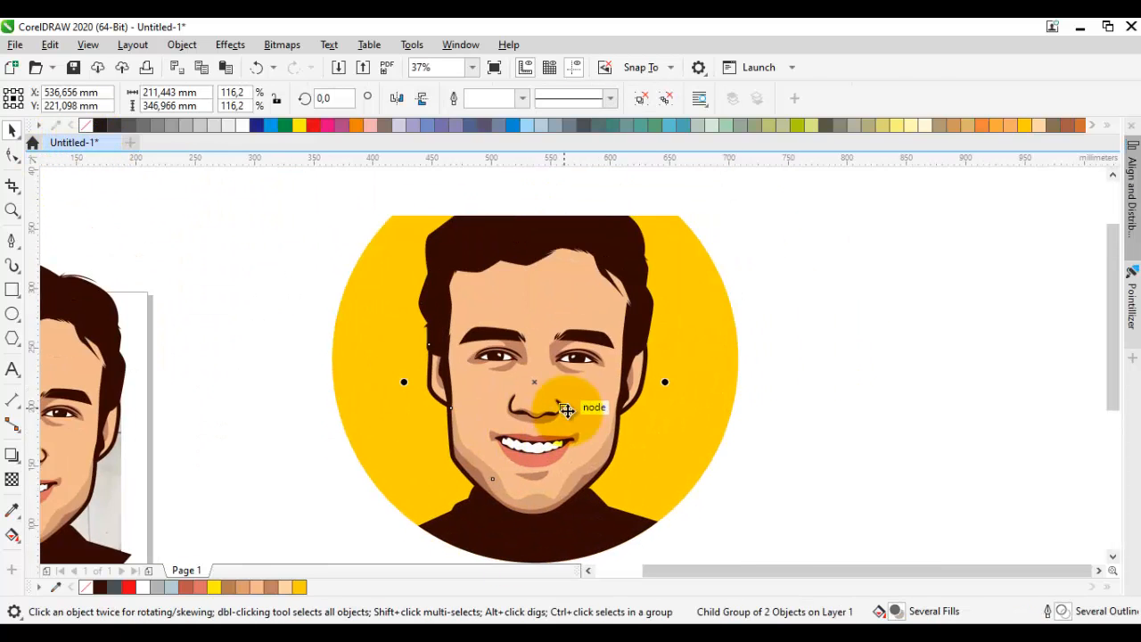
left_click_drag(568, 410, 532, 462)
left_click_drag(636, 390, 723, 186)
scroll(727, 437, "up", 1)
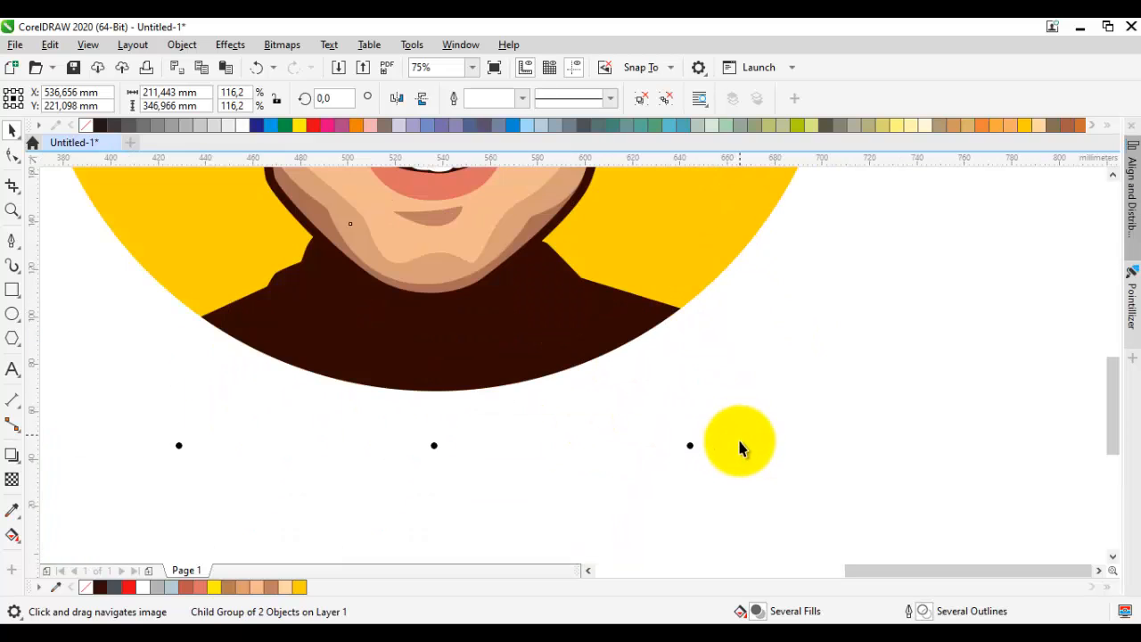
left_click_drag(691, 450, 696, 452)
scroll(696, 451, "down", 1)
left_click(776, 425)
Step: Select the yellow circle together with its clipped portrait as one object
left_click_drag(651, 329, 631, 453)
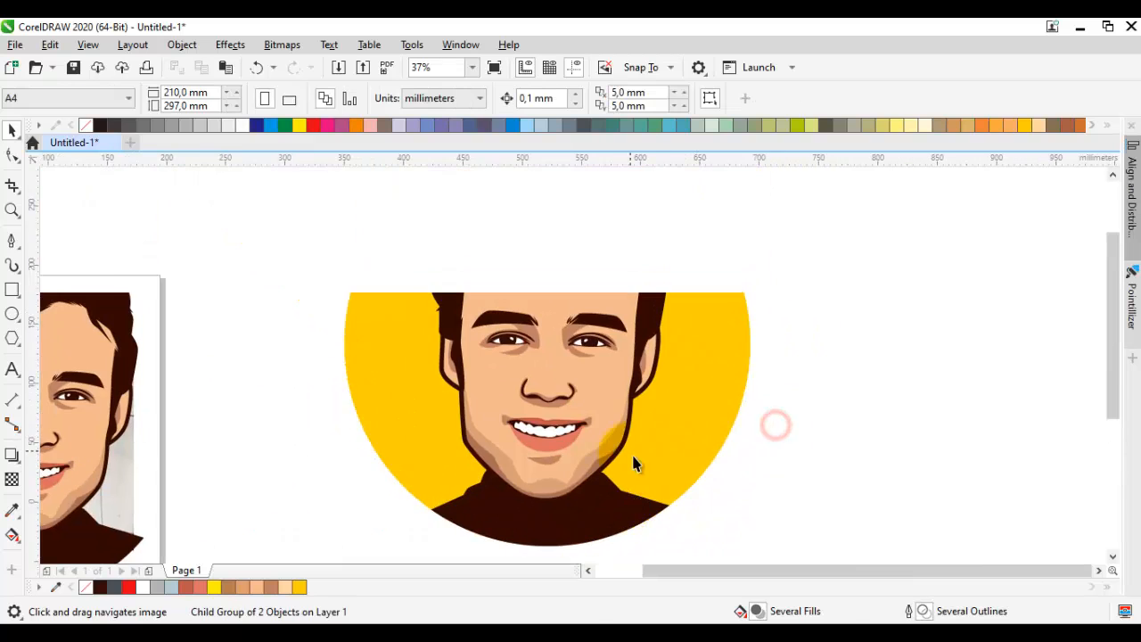
left_click_drag(600, 371, 596, 472)
scroll(590, 453, "down", 1)
left_click_drag(576, 398, 544, 301)
left_click(543, 332)
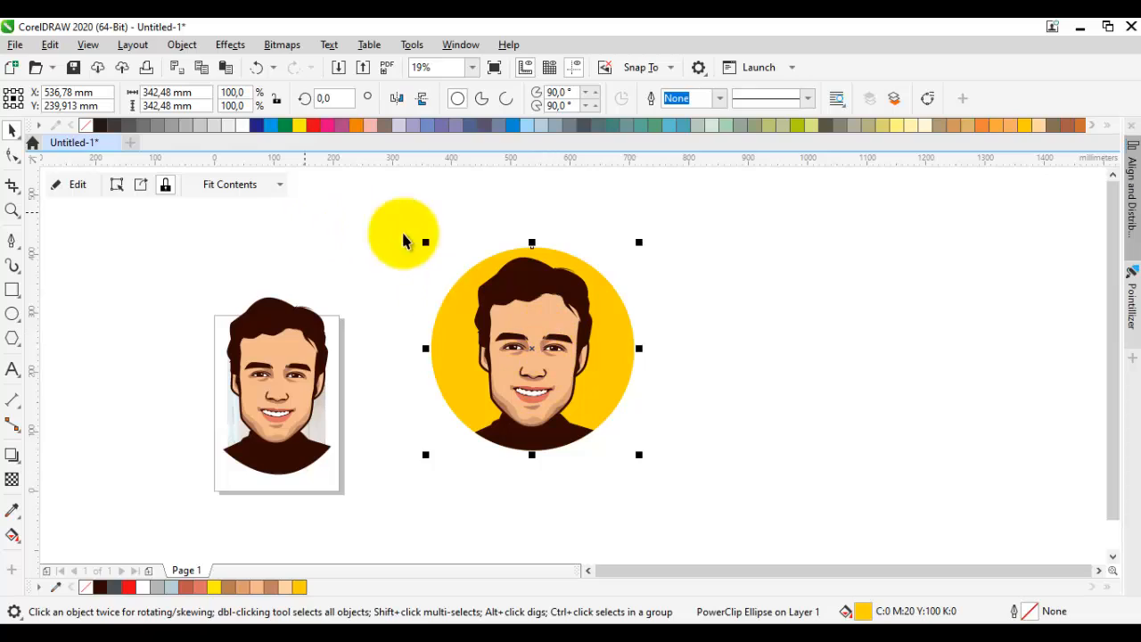